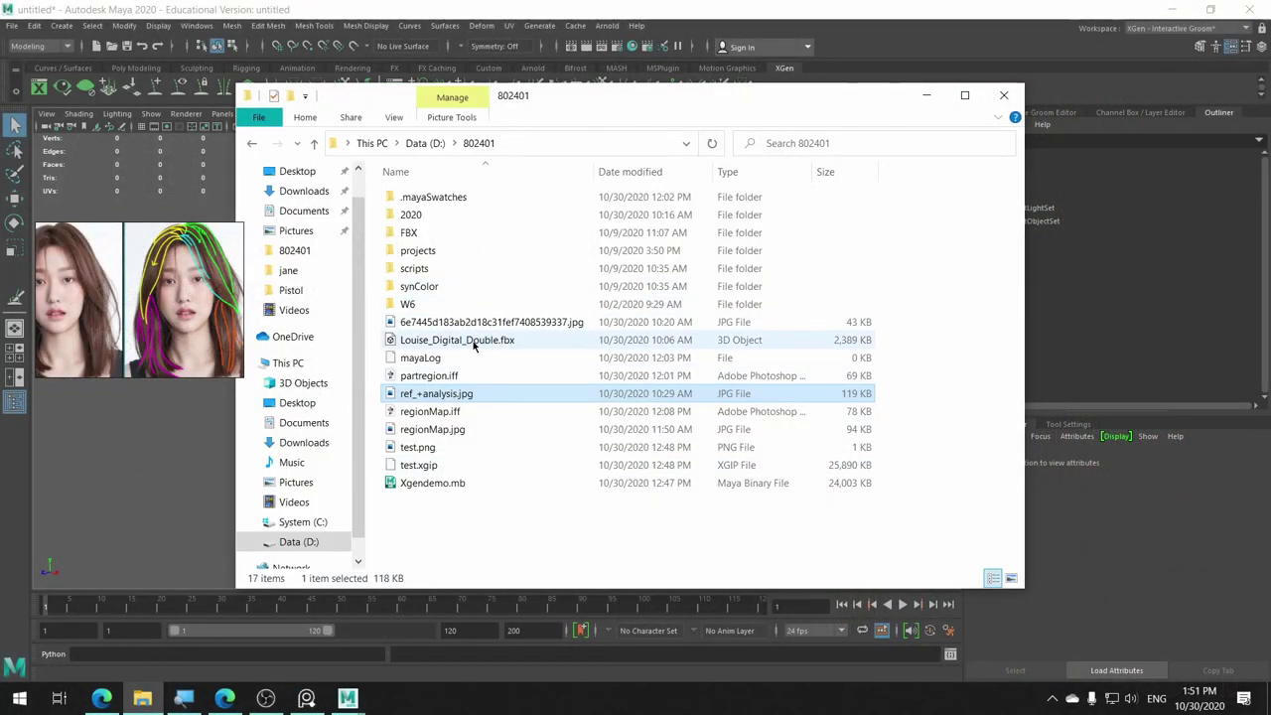
Drop Louise_Digital_Double.fbx from the 802401 folder into Maya's viewport and bring Maya forward.
{"action": "left_click_drag", "start_coordinate": [474, 343], "coordinate": [197, 437]}
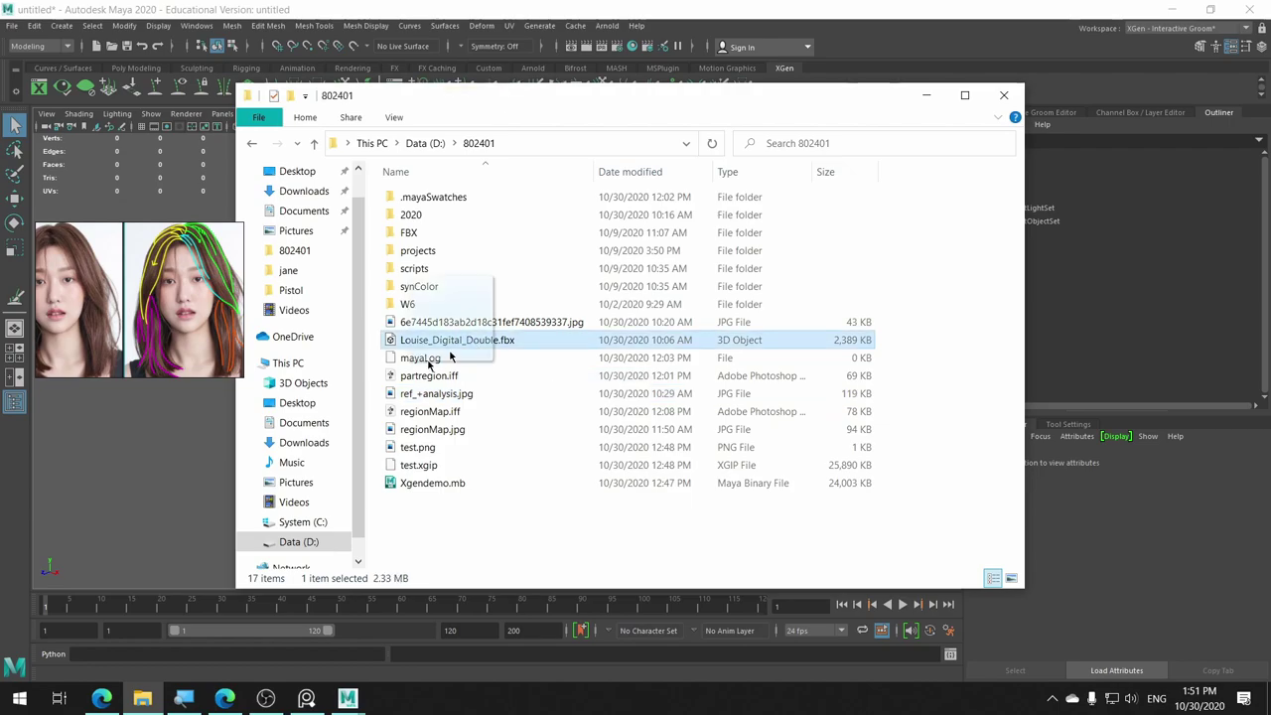
{"action": "left_click", "coordinate": [206, 448]}
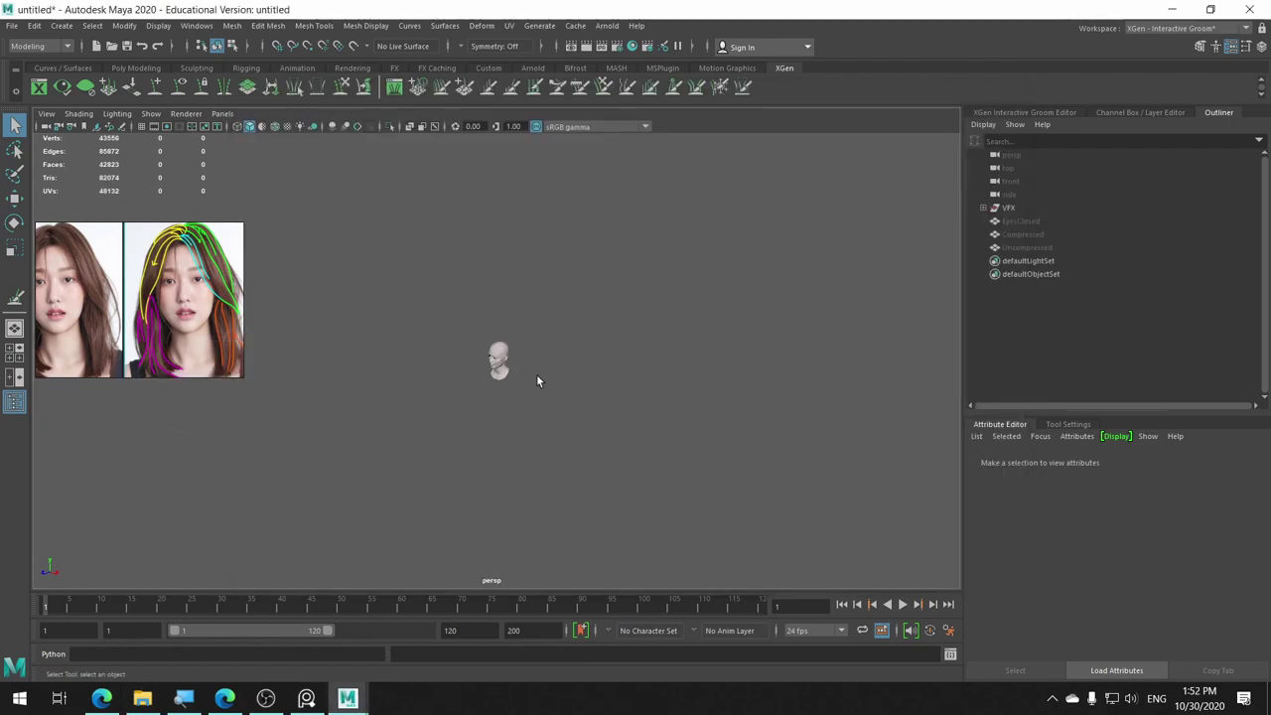
Dismiss the save-changes warning and frame the imported head in the viewport.
{"action": "key", "text": "space"}
{"action": "key", "text": "ctrl+n"}
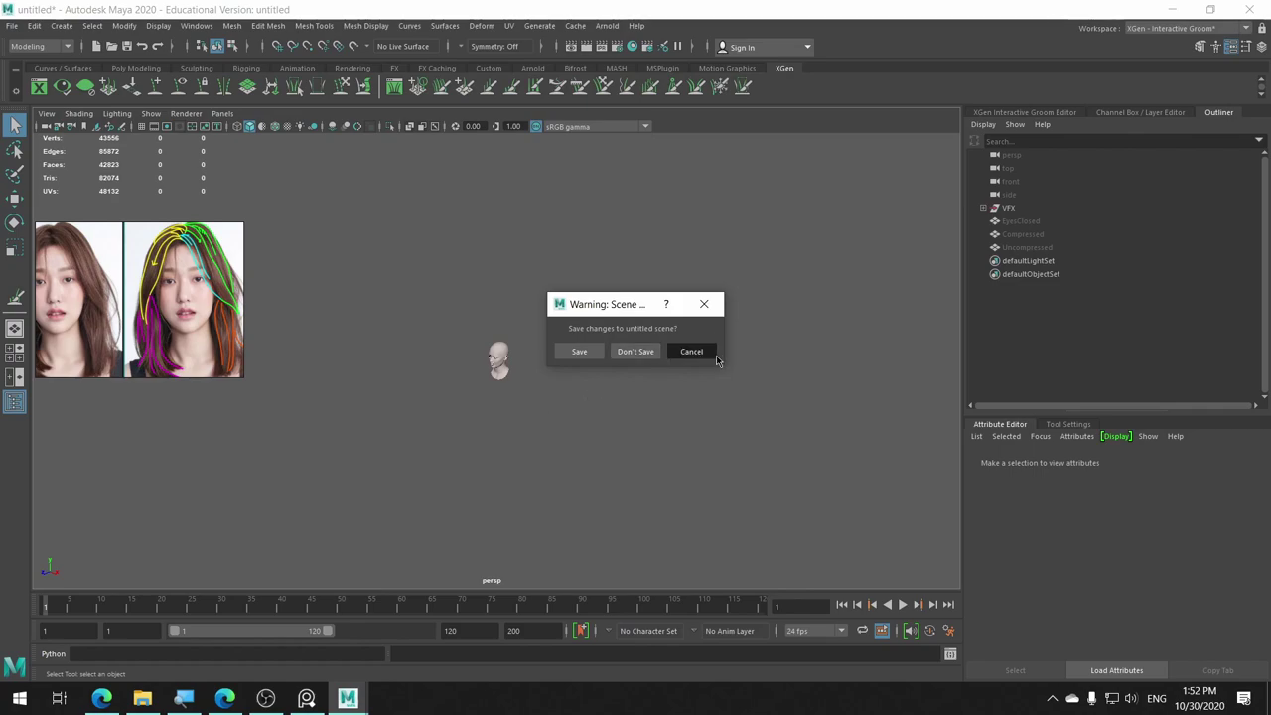
{"action": "left_click", "coordinate": [711, 354]}
{"action": "key", "text": "f"}
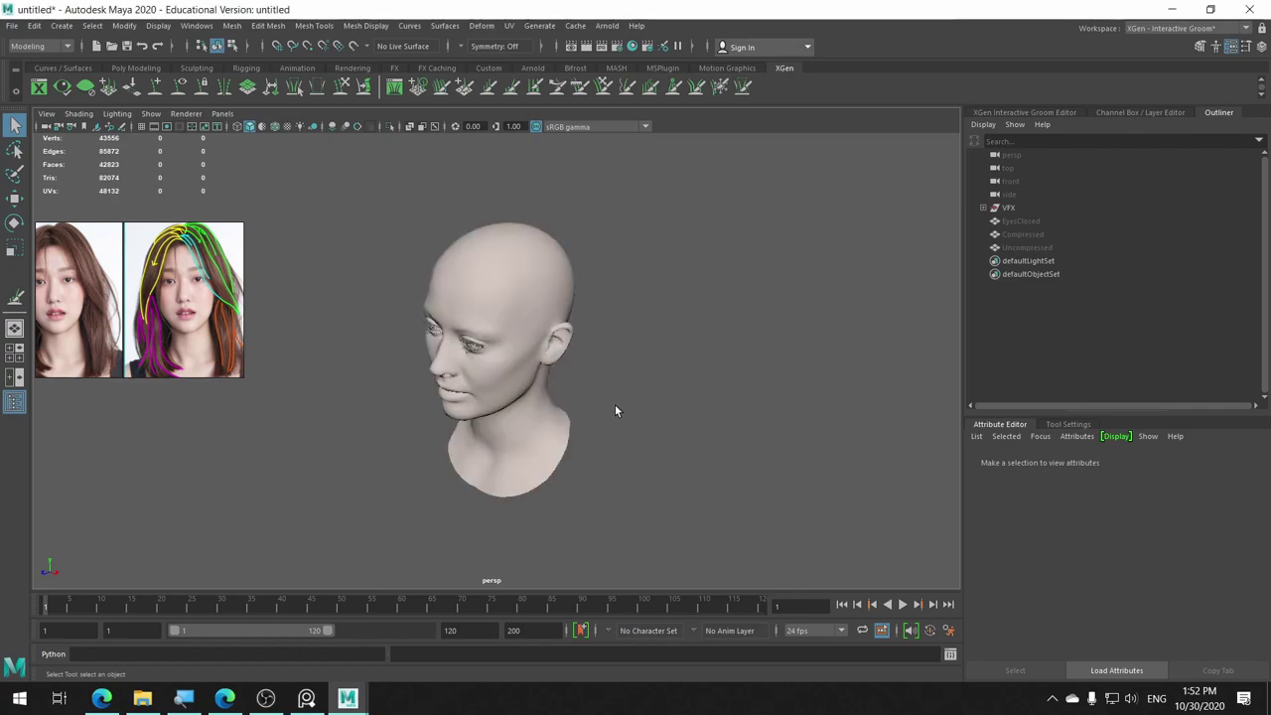
{"action": "mouse_move", "coordinate": [602, 407]}
{"action": "left_mouse_down", "text": "alt"}
{"action": "mouse_move", "coordinate": [722, 402]}
{"action": "mouse_move", "coordinate": [543, 388]}
{"action": "left_mouse_up", "text": "alt"}
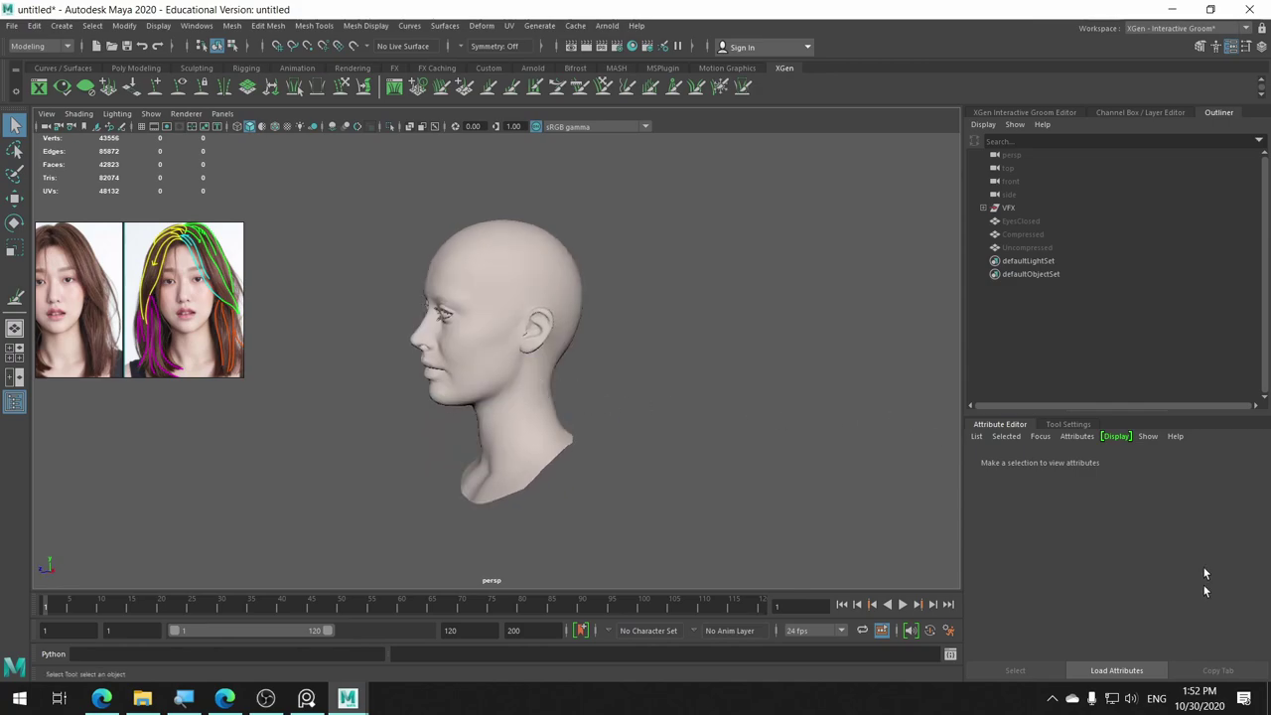
Switch the workspace to Maya Classic and select the head mesh.
{"action": "left_click", "coordinate": [1173, 30]}
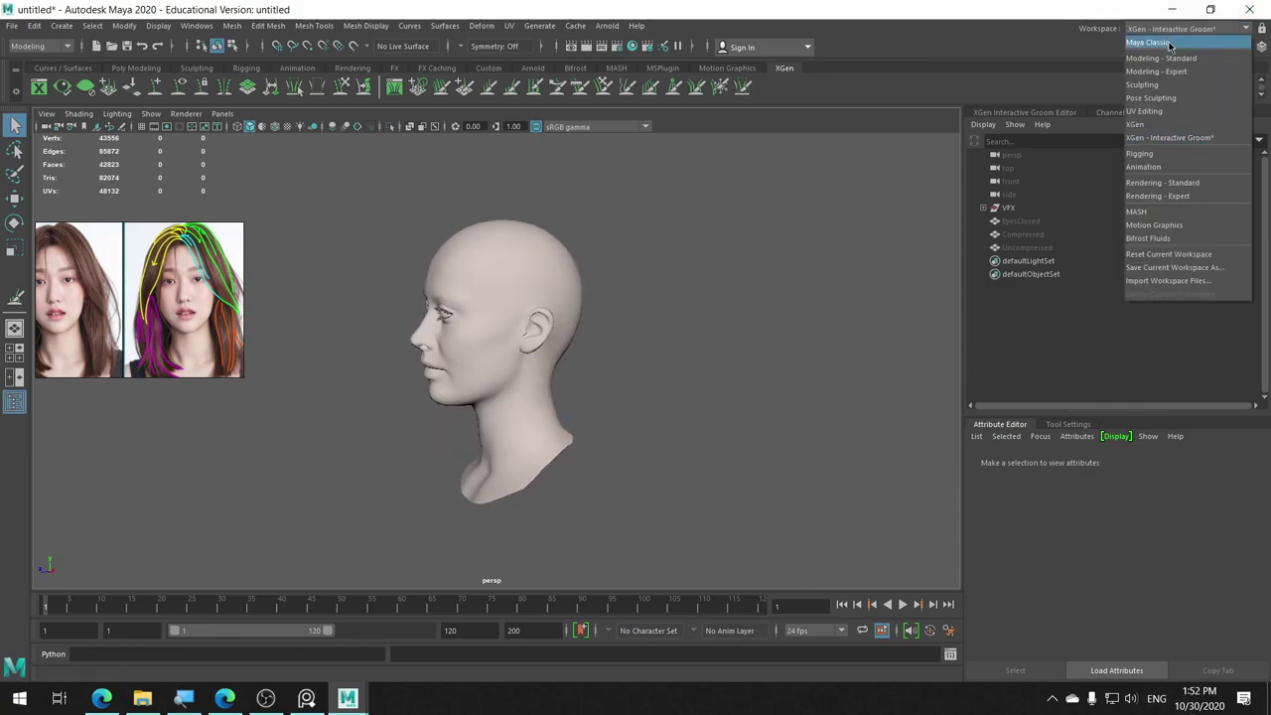
{"action": "left_click", "coordinate": [1169, 43]}
{"action": "mouse_move", "coordinate": [646, 420]}
{"action": "left_mouse_down", "text": "alt"}
{"action": "mouse_move", "coordinate": [874, 378]}
{"action": "mouse_move", "coordinate": [881, 391]}
{"action": "mouse_move", "coordinate": [917, 371]}
{"action": "left_mouse_up", "text": "alt"}
{"action": "left_click", "coordinate": [658, 413]}
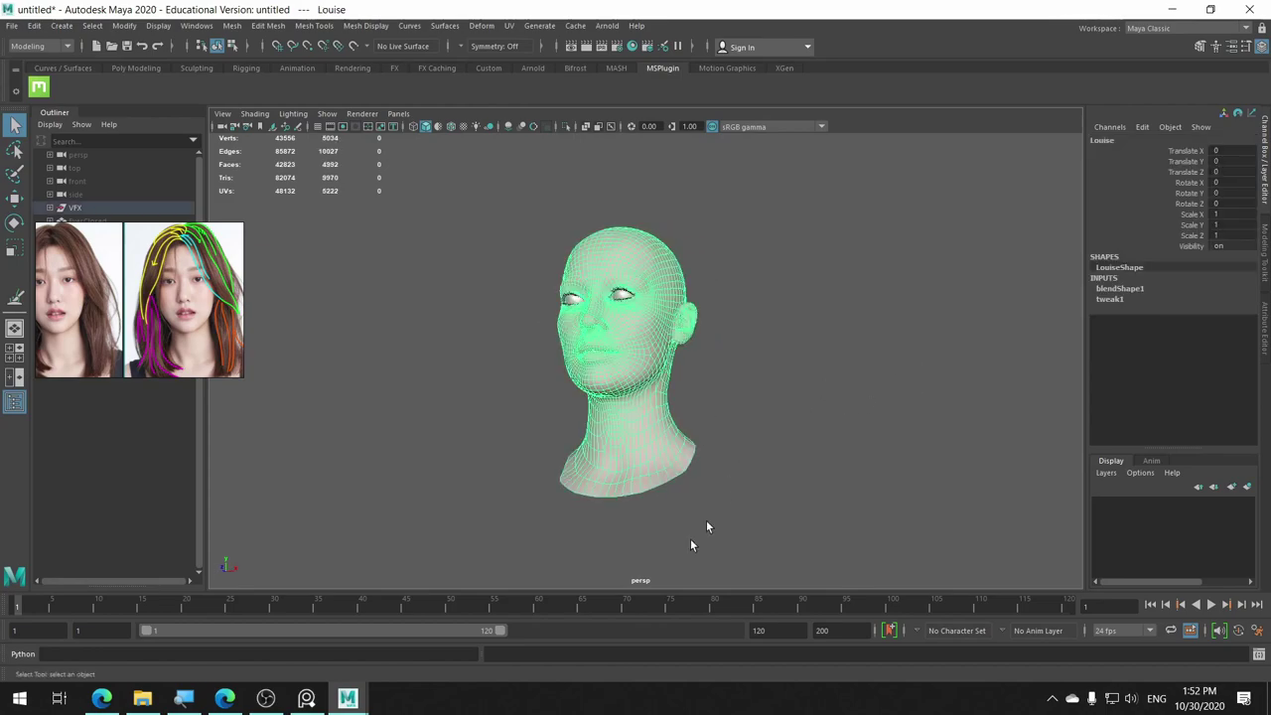
Inspect the head from profile, front and left-ear views, then switch the mesh to face component mode.
{"action": "scroll", "coordinate": [692, 544], "scroll_direction": "up", "scroll_amount": 5}
{"action": "left_click_drag", "start_coordinate": [692, 544], "coordinate": [582, 360], "text": "alt"}
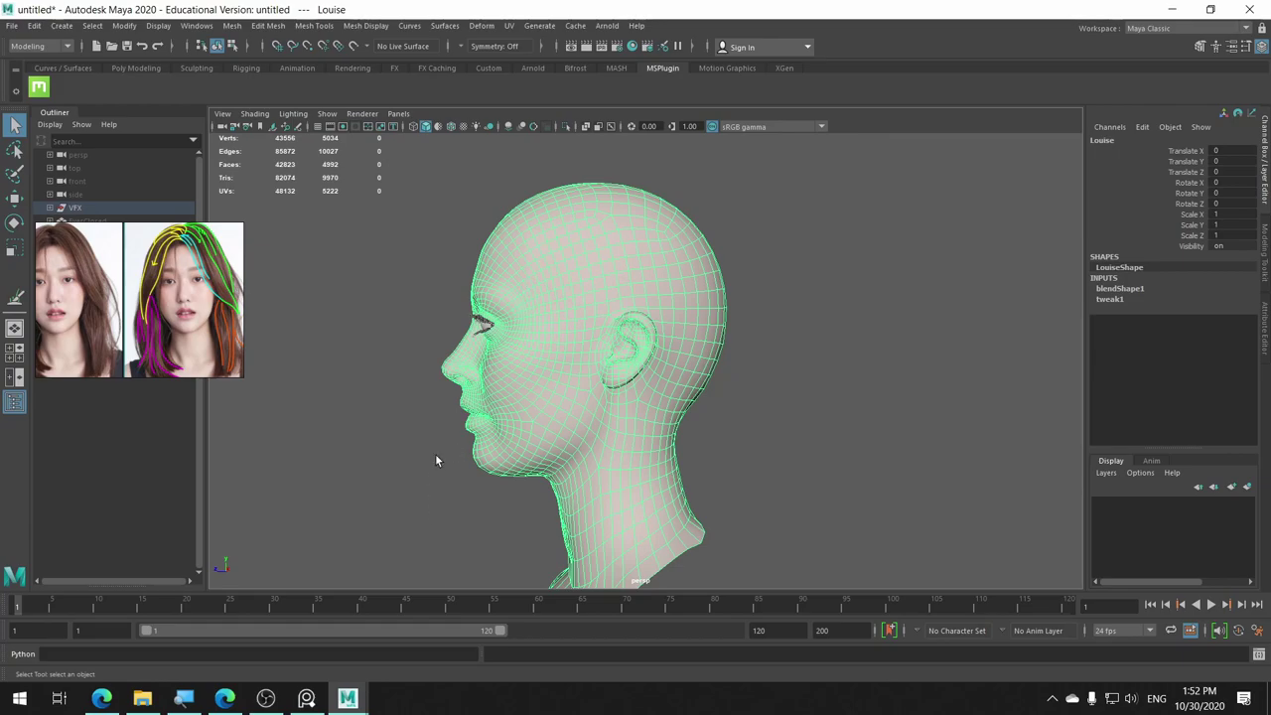
{"action": "mouse_move", "coordinate": [462, 497]}
{"action": "left_mouse_down", "text": "alt"}
{"action": "mouse_move", "coordinate": [513, 480]}
{"action": "mouse_move", "coordinate": [663, 483]}
{"action": "mouse_move", "coordinate": [706, 499]}
{"action": "mouse_move", "coordinate": [545, 486]}
{"action": "mouse_move", "coordinate": [561, 471]}
{"action": "left_mouse_up", "text": "alt"}
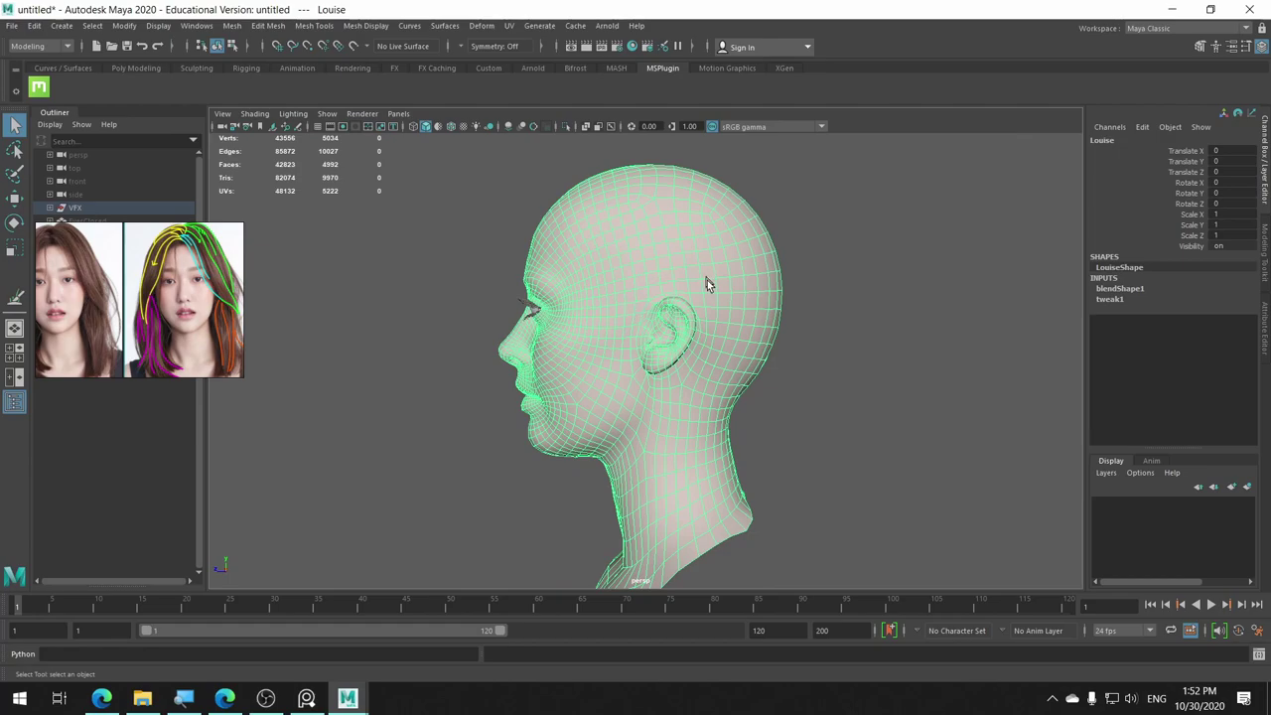
{"action": "middle_click_drag", "start_coordinate": [784, 350], "coordinate": [665, 353], "text": "alt"}
{"action": "mouse_move", "coordinate": [663, 352]}
{"action": "left_mouse_down", "text": "alt"}
{"action": "mouse_move", "coordinate": [738, 378]}
{"action": "mouse_move", "coordinate": [586, 302]}
{"action": "left_mouse_up", "text": "alt"}
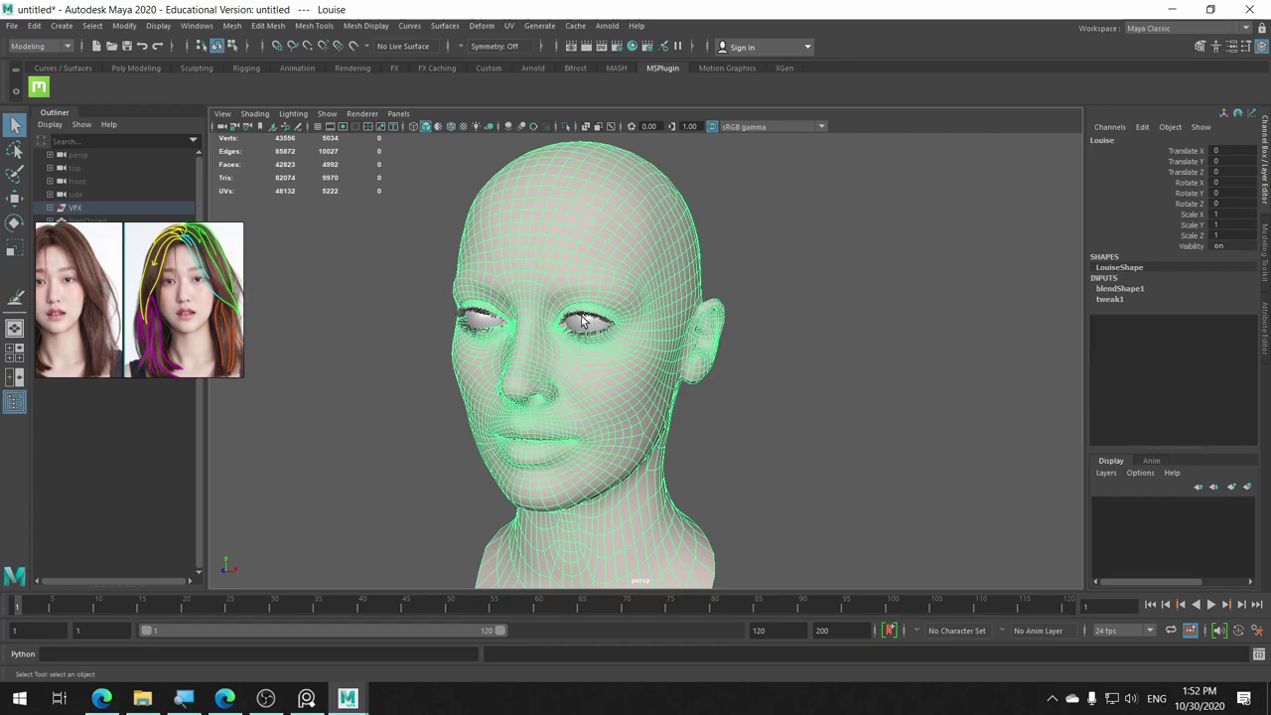
{"action": "left_click_drag", "start_coordinate": [591, 321], "coordinate": [638, 267], "text": "alt"}
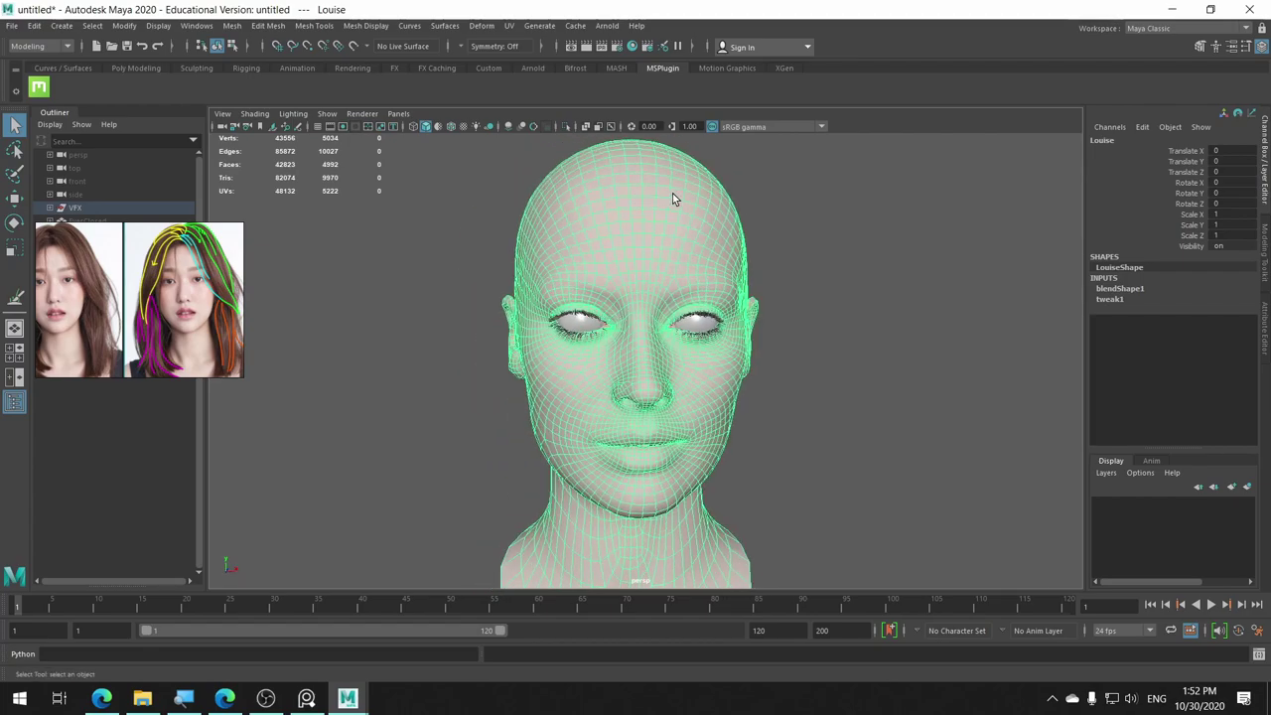
{"action": "key", "text": "alt"}
{"action": "mouse_move", "coordinate": [741, 229]}
{"action": "left_mouse_down", "text": "alt"}
{"action": "mouse_move", "coordinate": [755, 209]}
{"action": "mouse_move", "coordinate": [590, 227]}
{"action": "left_mouse_up", "text": "alt"}
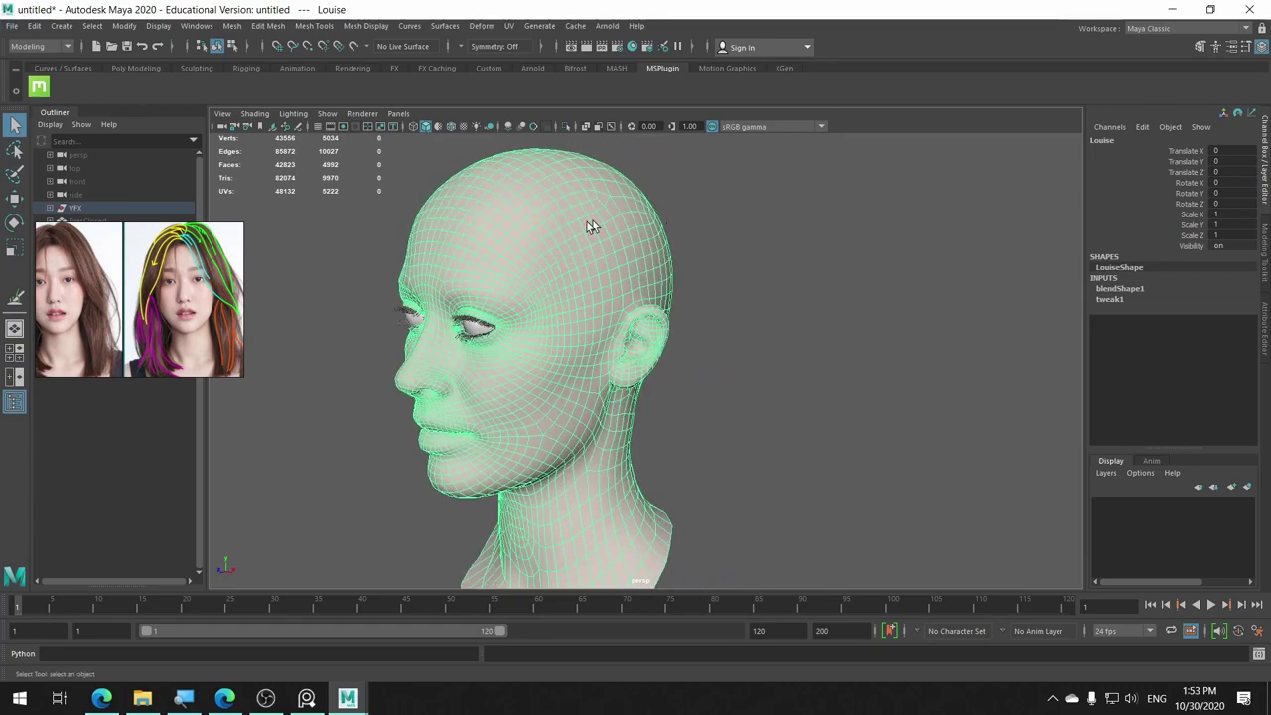
{"action": "right_click_drag", "start_coordinate": [527, 198], "coordinate": [530, 235]}
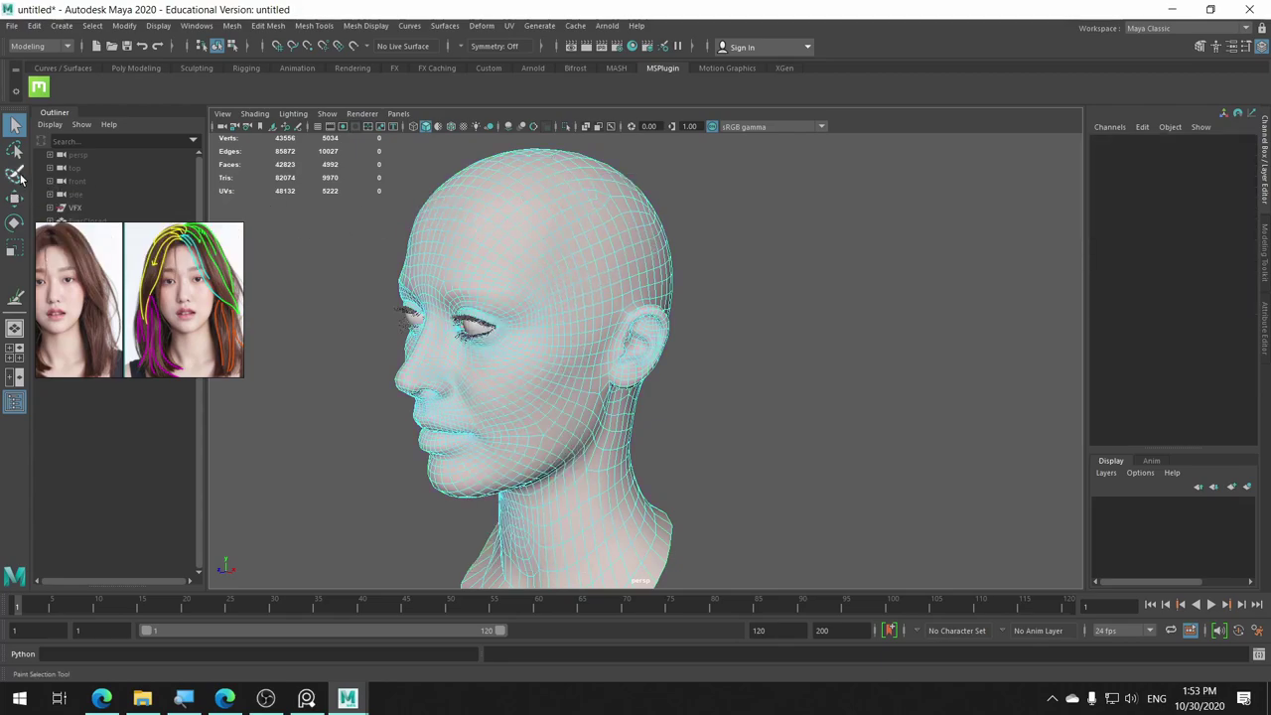
Activate the Paint Selection Tool and place its Tool Settings window beside the head.
{"action": "left_click", "coordinate": [18, 175]}
{"action": "left_click_drag", "start_coordinate": [538, 218], "coordinate": [568, 230], "text": "alt"}
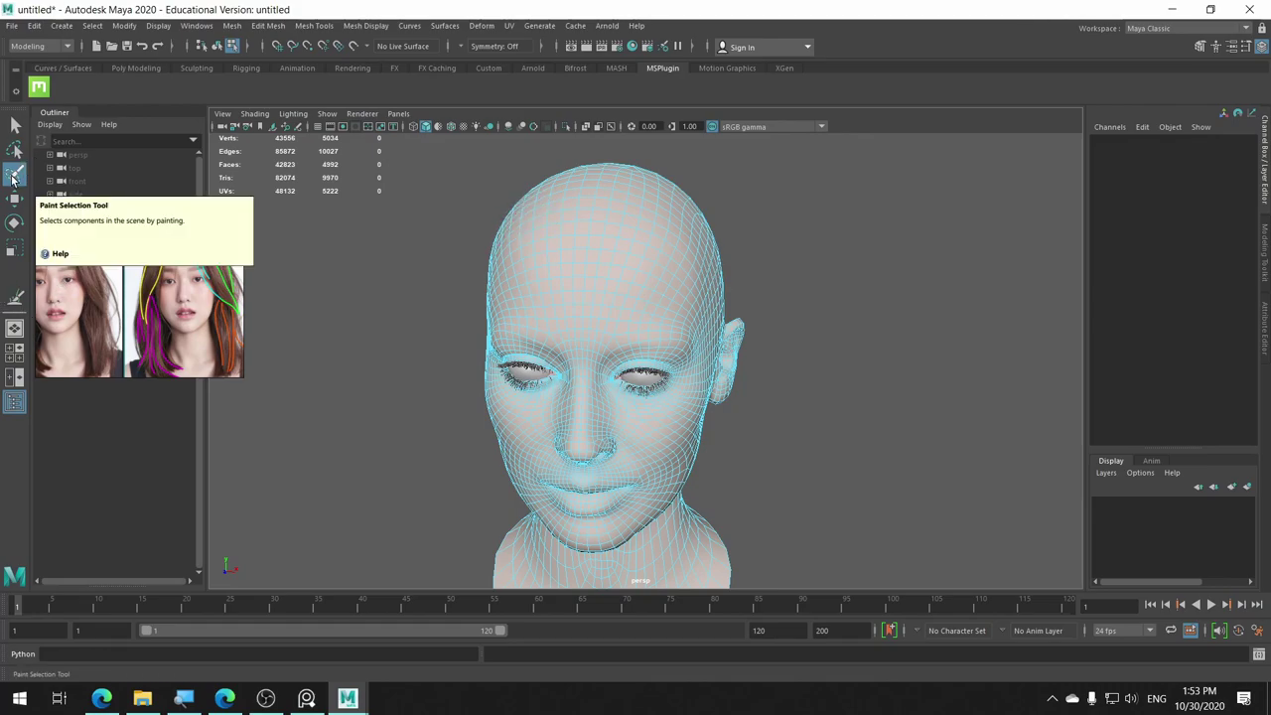
{"action": "double_click", "coordinate": [13, 176]}
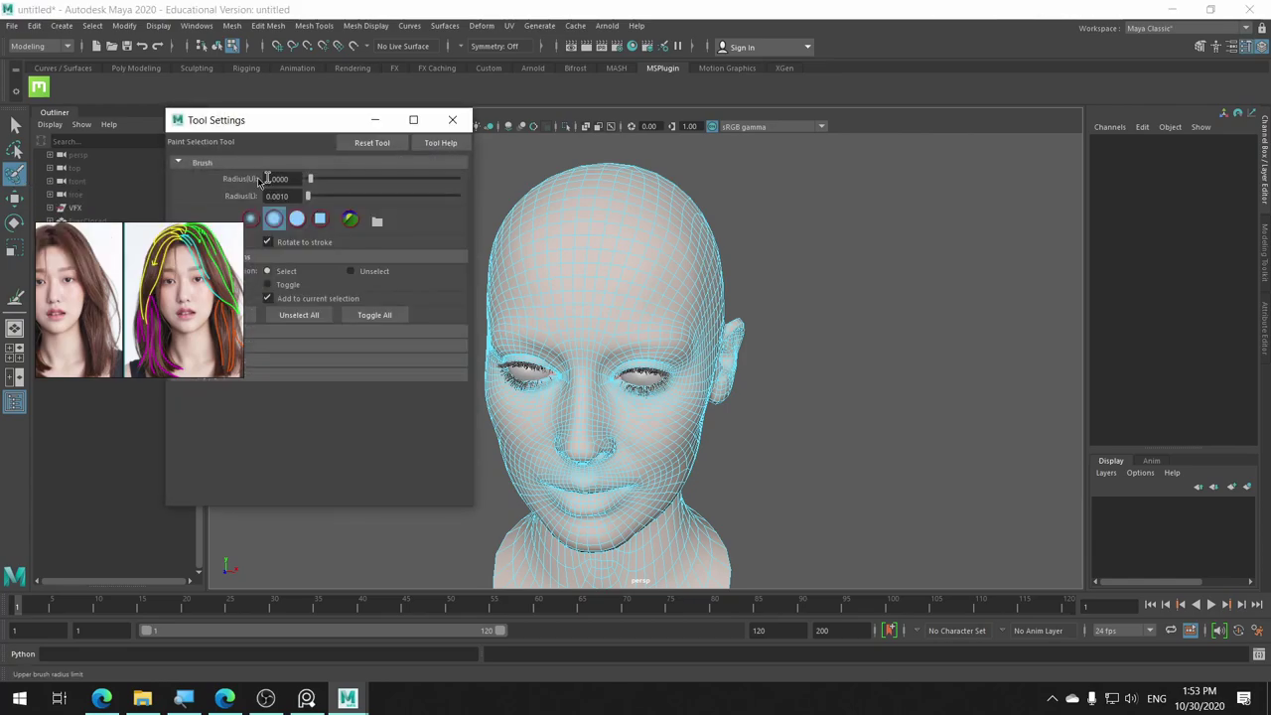
{"action": "left_click_drag", "start_coordinate": [303, 121], "coordinate": [890, 122]}
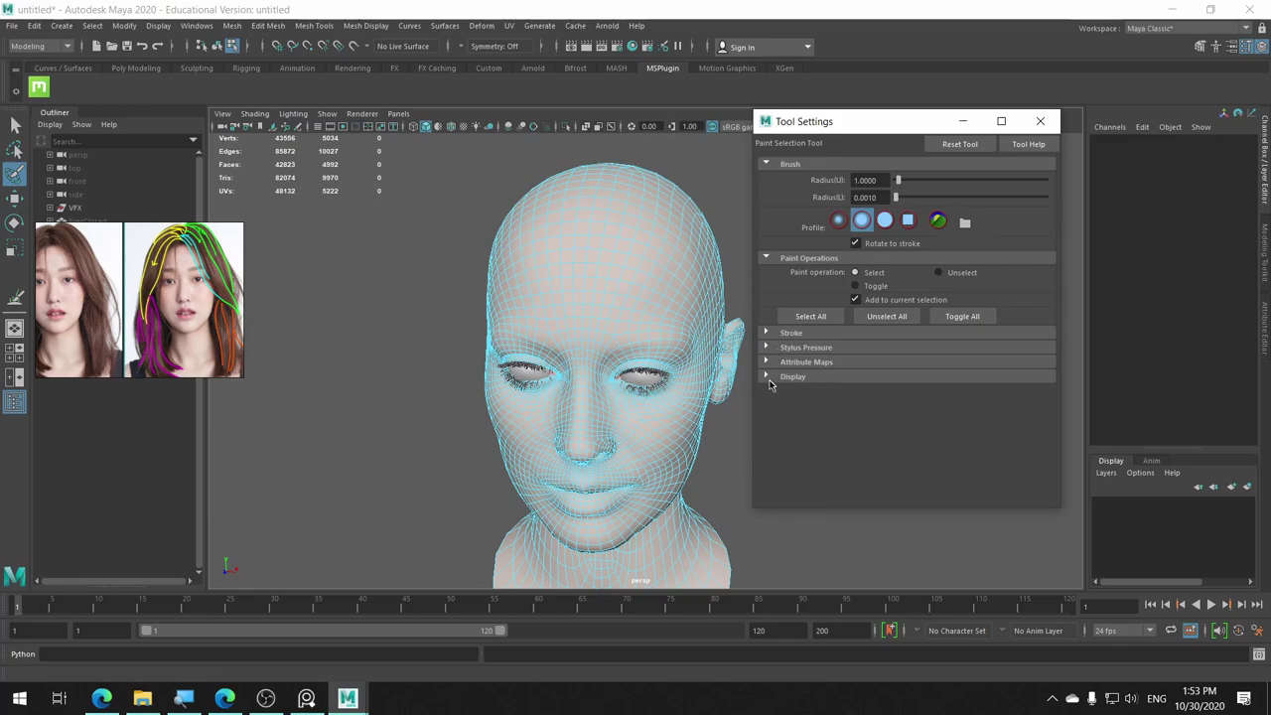
Enable Reflection in the brush's Stroke options for mirrored face painting.
{"action": "left_click", "coordinate": [770, 379]}
{"action": "left_click", "coordinate": [771, 381]}
{"action": "left_click", "coordinate": [775, 336]}
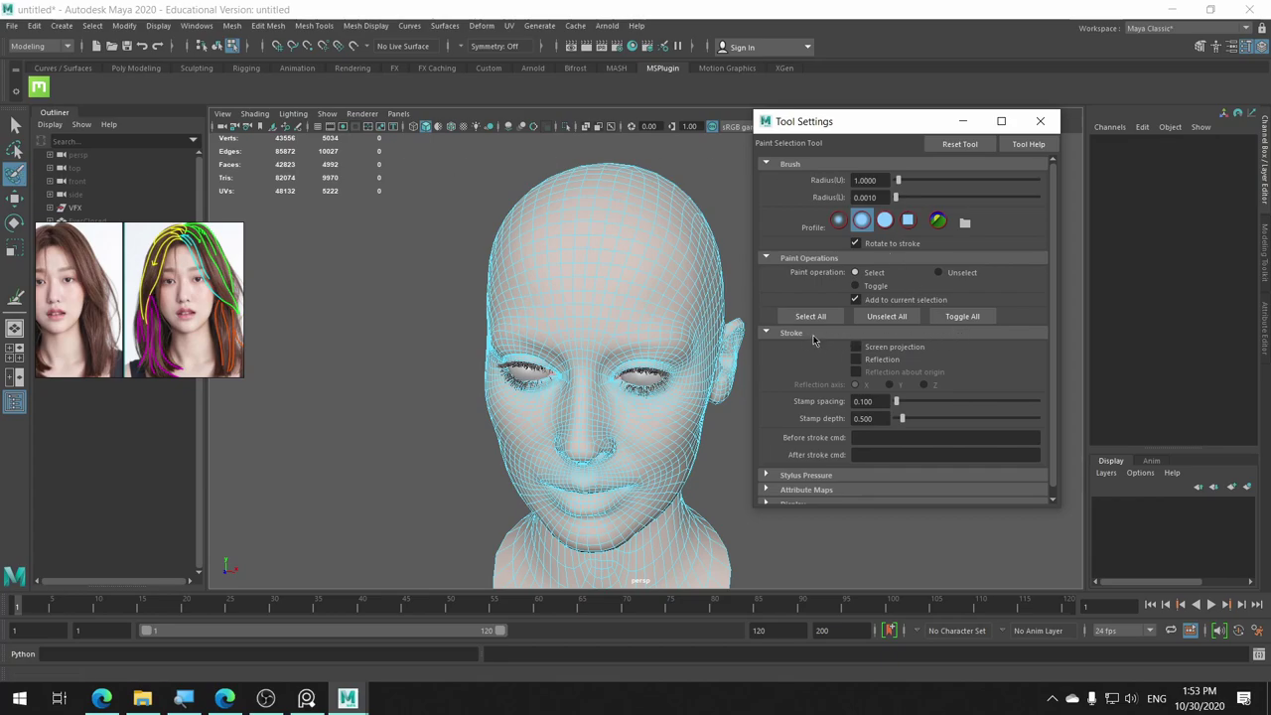
{"action": "left_click", "coordinate": [860, 360]}
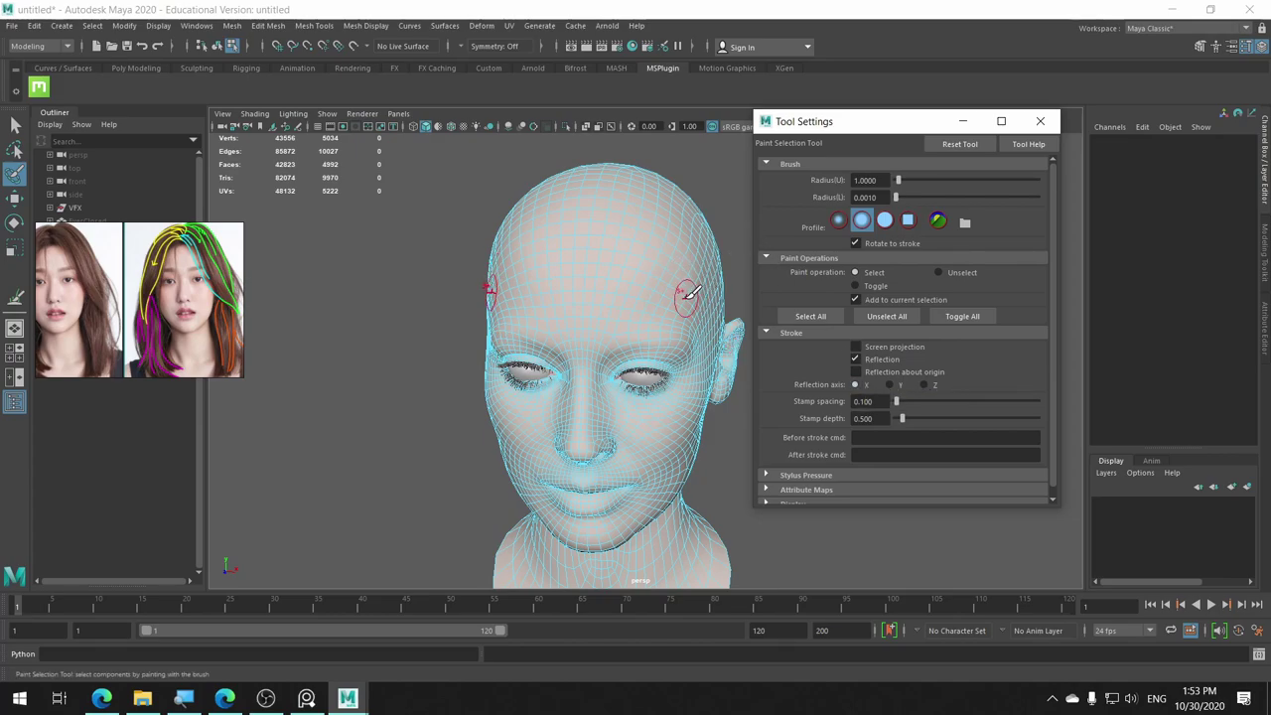
{"action": "mouse_move", "coordinate": [690, 291]}
{"action": "left_mouse_down", "text": "alt"}
{"action": "mouse_move", "coordinate": [704, 292]}
{"action": "mouse_move", "coordinate": [695, 287]}
{"action": "left_mouse_up", "text": "alt"}
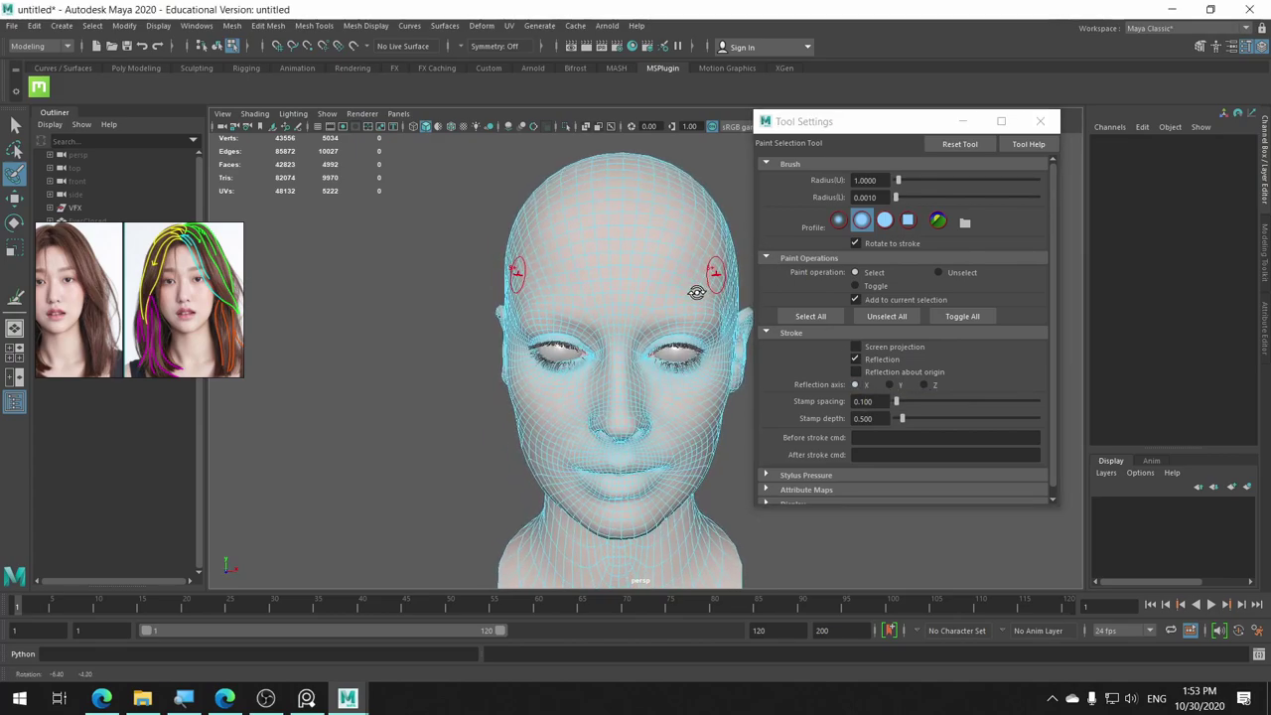
{"action": "left_click", "coordinate": [397, 114]}
{"action": "mouse_move", "coordinate": [457, 153]}
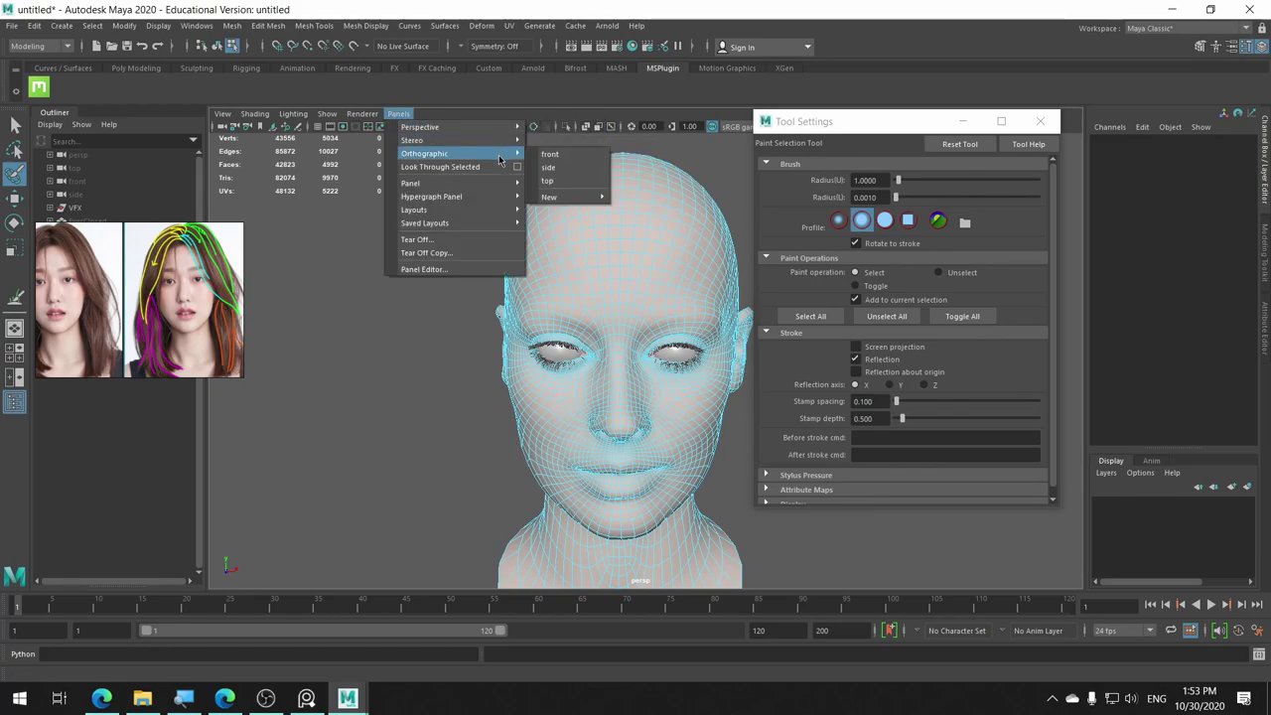
Switch to the orthographic front view and test-paint a forehead band, then undo it.
{"action": "left_click", "coordinate": [549, 155]}
{"action": "mouse_move", "coordinate": [608, 178]}
{"action": "middle_mouse_down", "text": "alt"}
{"action": "mouse_move", "coordinate": [510, 269]}
{"action": "mouse_move", "coordinate": [456, 437]}
{"action": "middle_mouse_up", "text": "alt"}
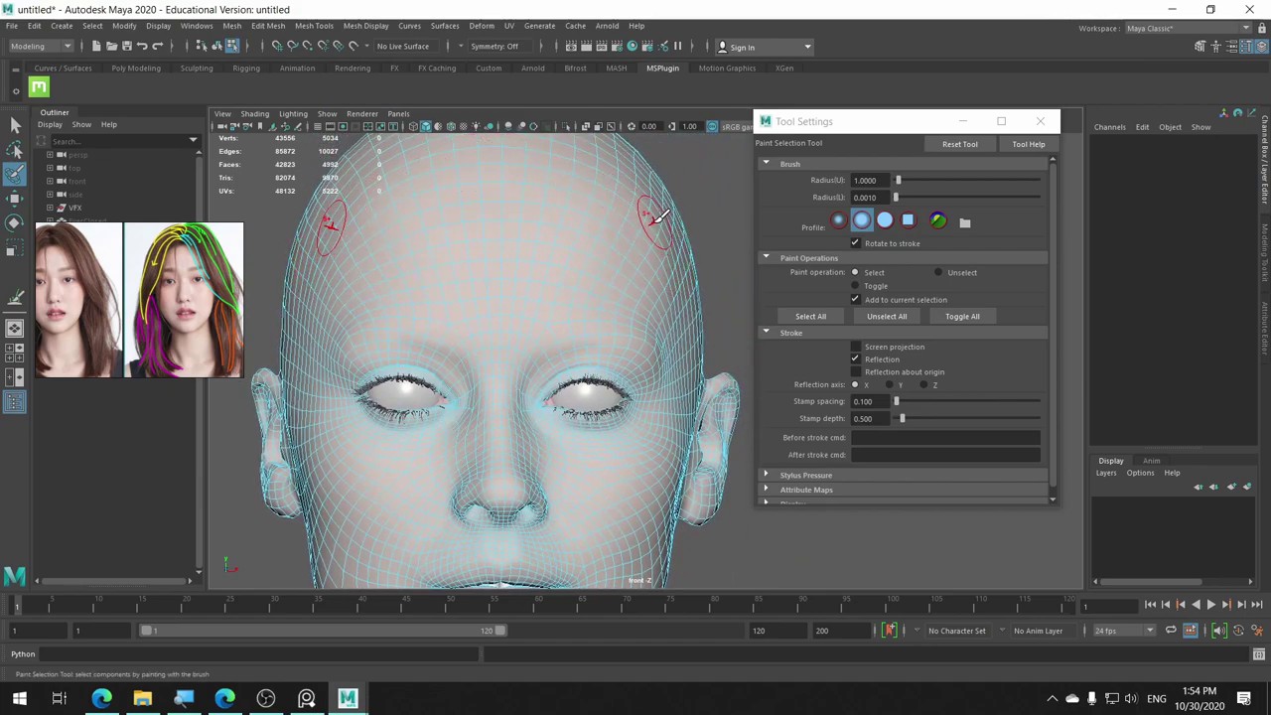
{"action": "middle_click_drag", "start_coordinate": [630, 219], "coordinate": [639, 255], "text": "alt"}
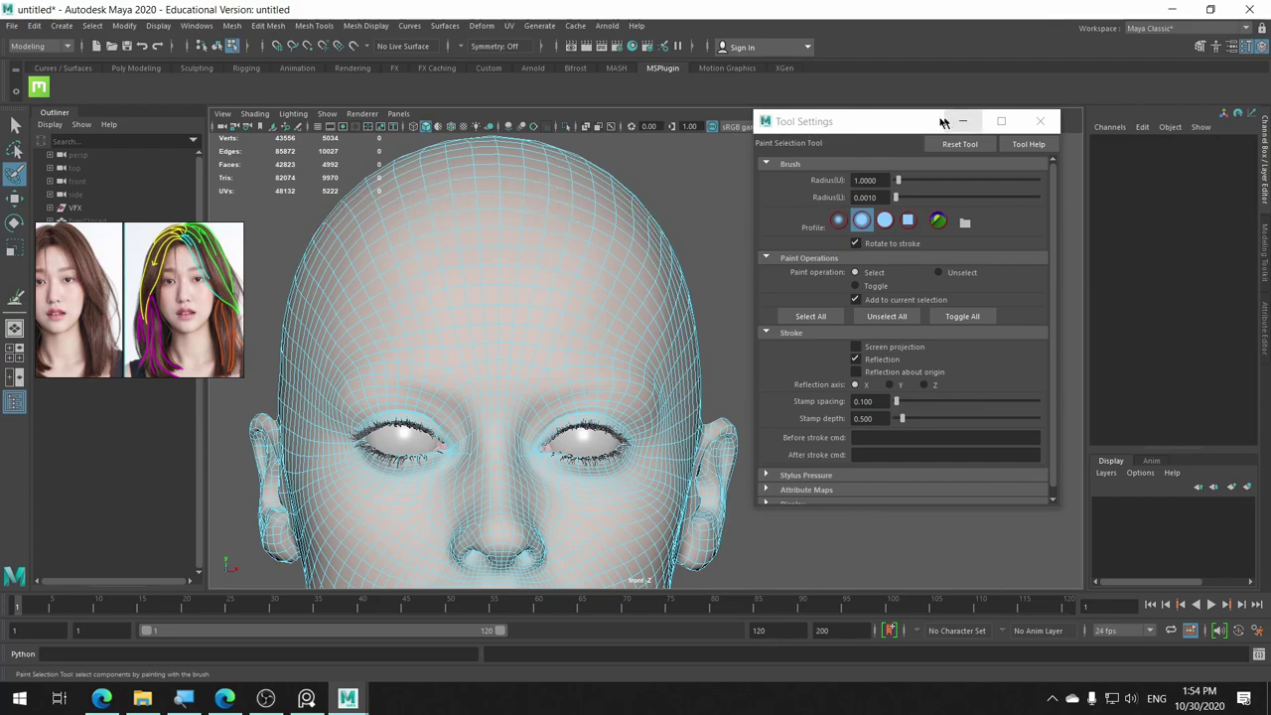
{"action": "left_click_drag", "start_coordinate": [964, 121], "coordinate": [988, 121]}
{"action": "mouse_move", "coordinate": [434, 202]}
{"action": "left_mouse_down"}
{"action": "mouse_move", "coordinate": [606, 220]}
{"action": "mouse_move", "coordinate": [638, 260]}
{"action": "left_mouse_up"}
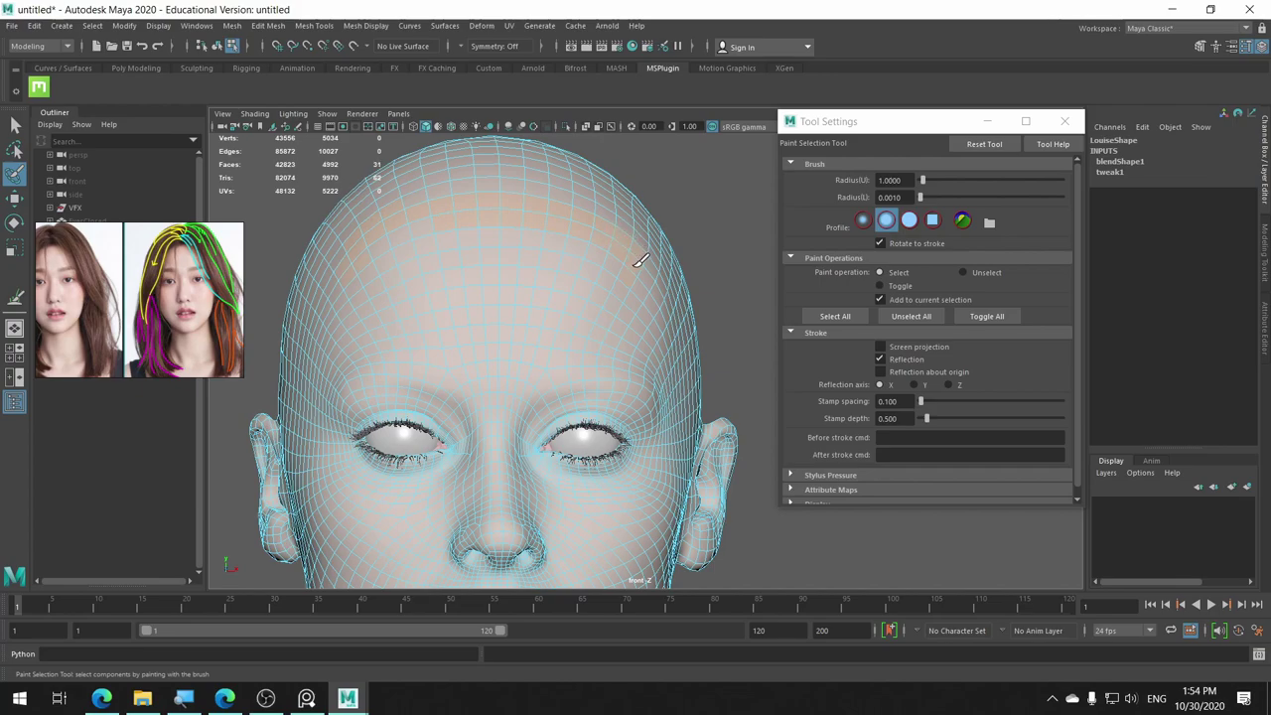
{"action": "key", "text": "ctrl+z"}
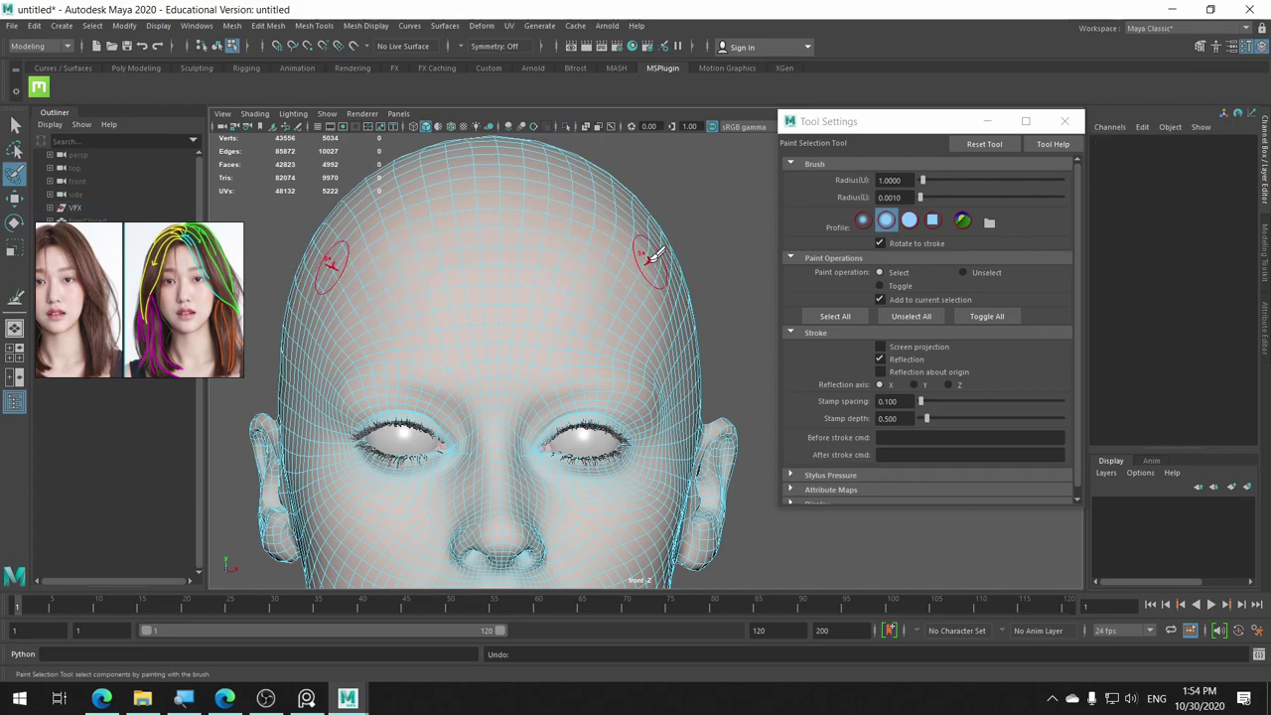
Try screen-projected strokes and reflection about origin with another undone forehead stroke.
{"action": "left_click", "coordinate": [924, 346]}
{"action": "left_click_drag", "start_coordinate": [476, 201], "coordinate": [534, 198]}
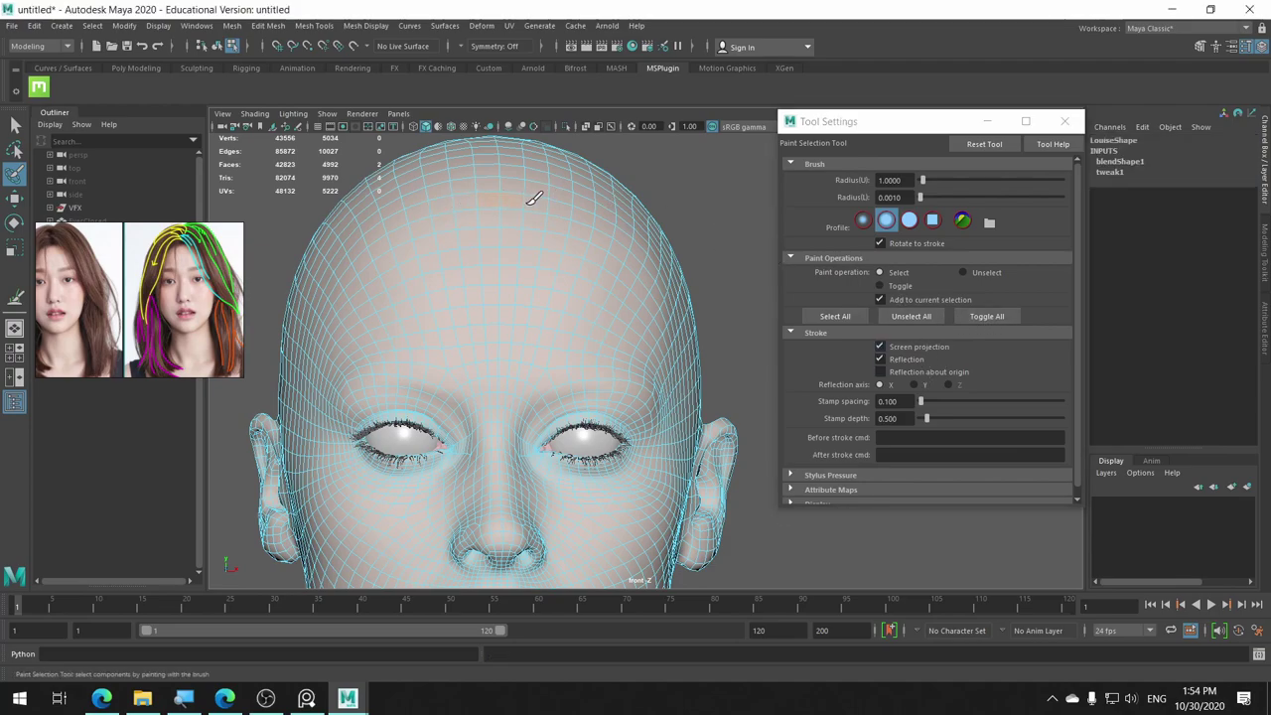
{"action": "key", "text": "ctrl+z"}
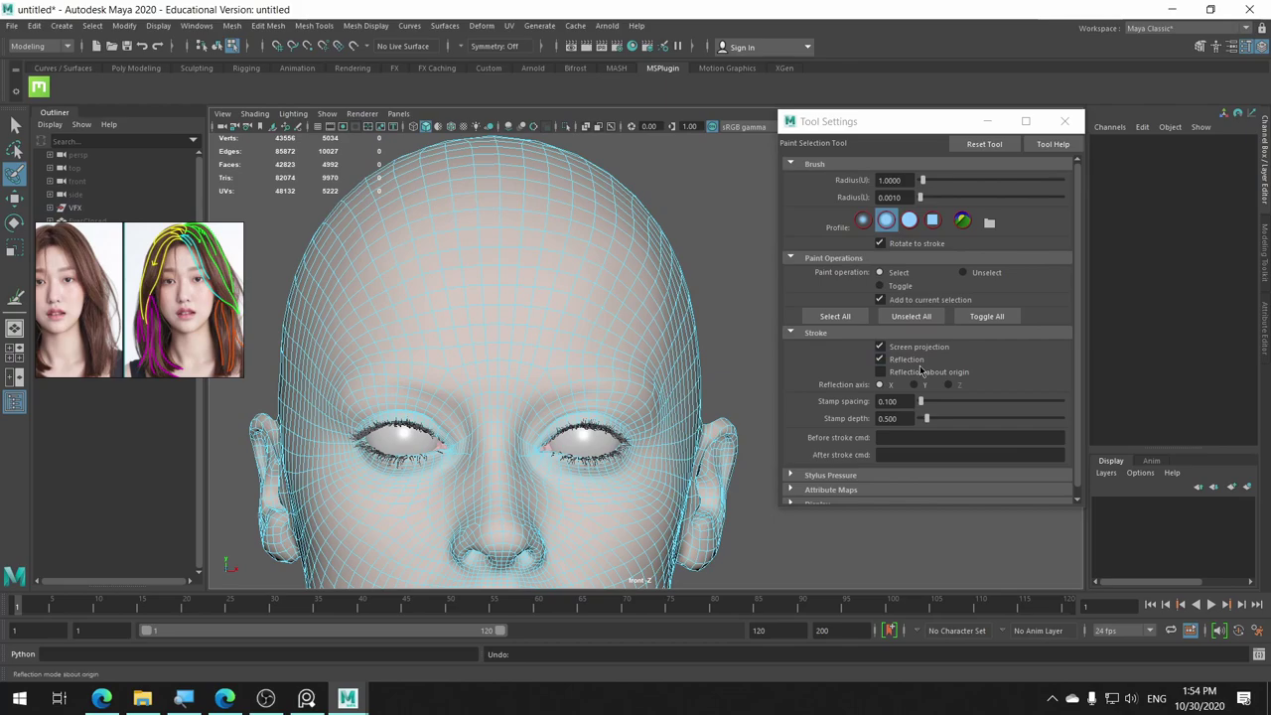
{"action": "left_click", "coordinate": [920, 371]}
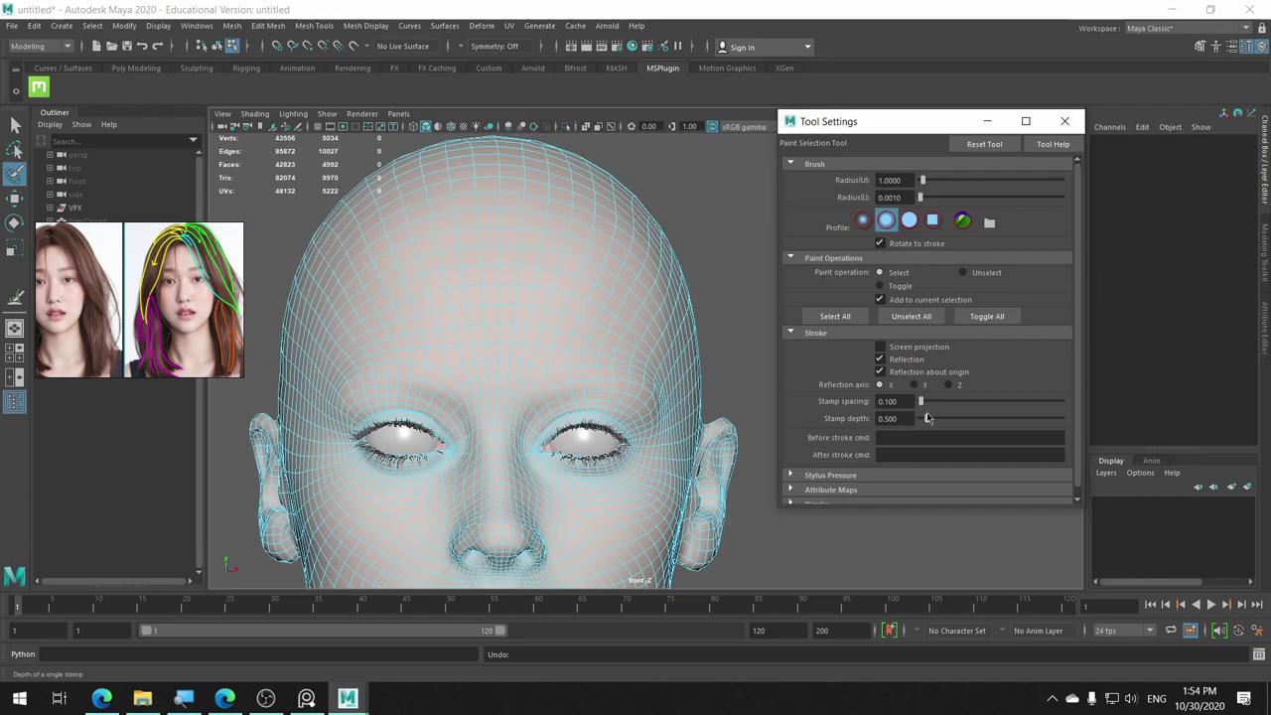
Turn off Reflection about origin and set the stamp spacing to 0.432.
{"action": "left_click_drag", "start_coordinate": [921, 401], "coordinate": [958, 407]}
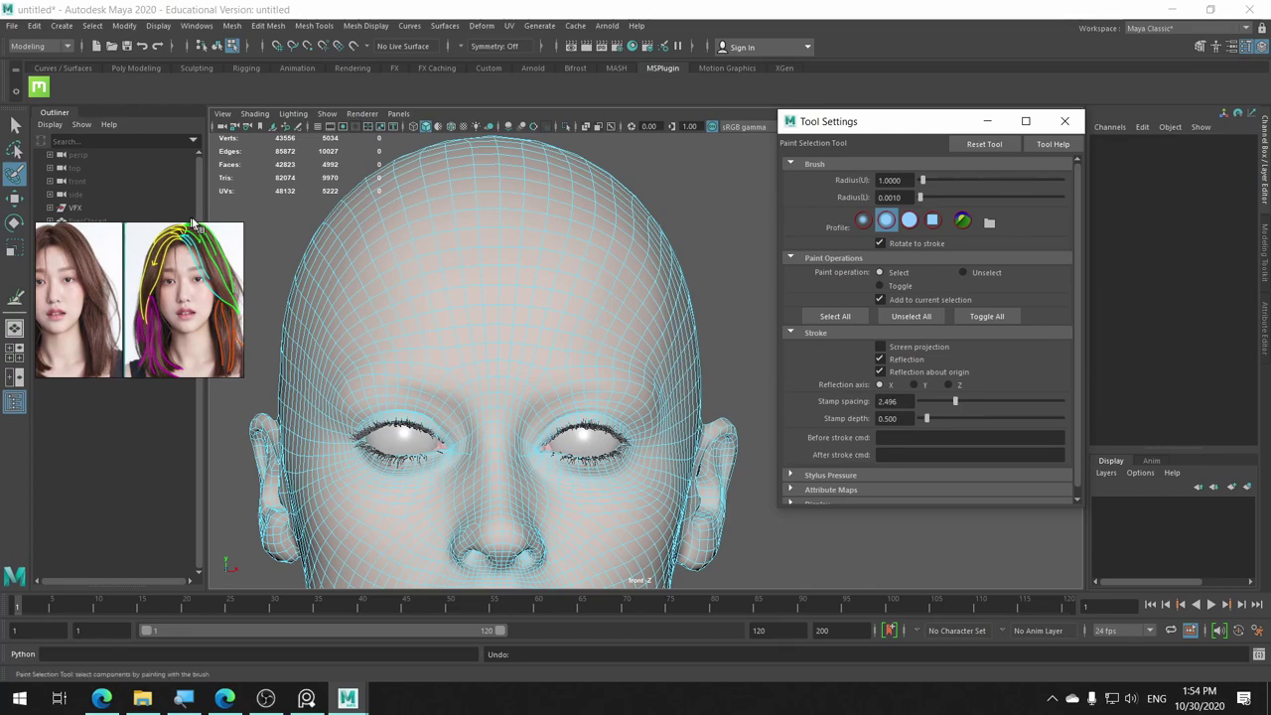
{"action": "left_click", "coordinate": [518, 216]}
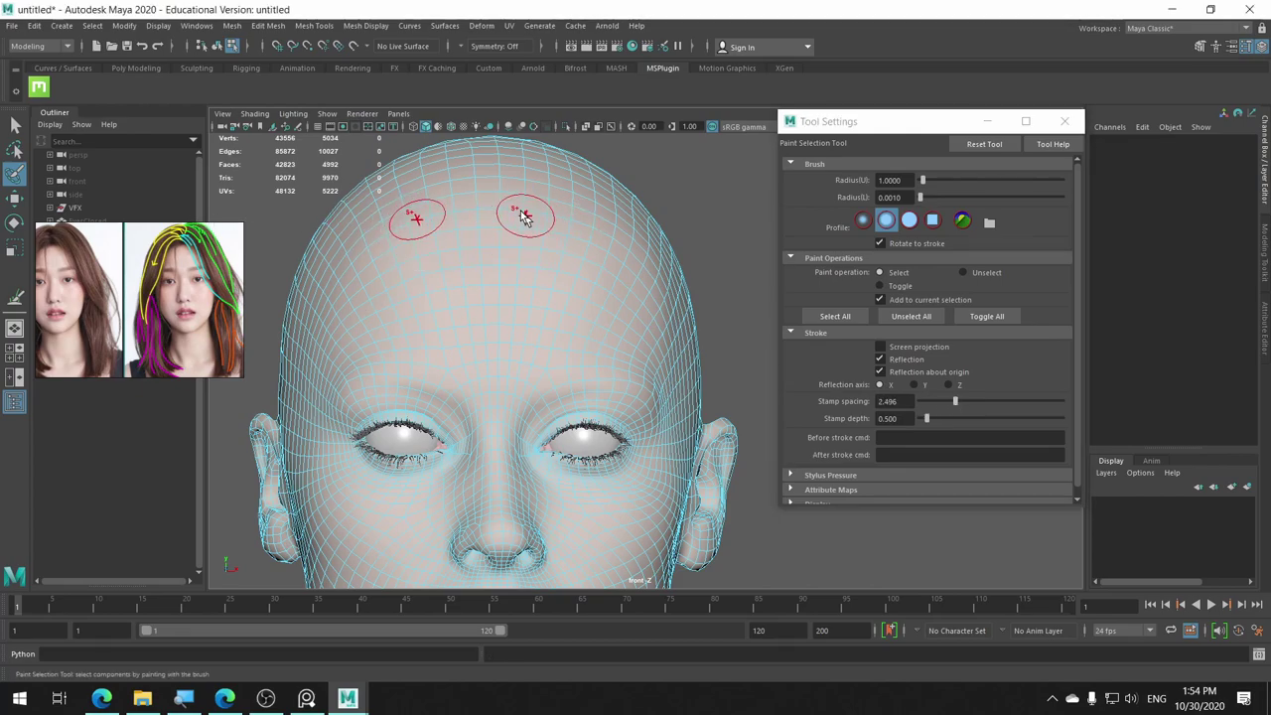
{"action": "left_click", "coordinate": [921, 374]}
{"action": "left_click_drag", "start_coordinate": [952, 408], "coordinate": [925, 407]}
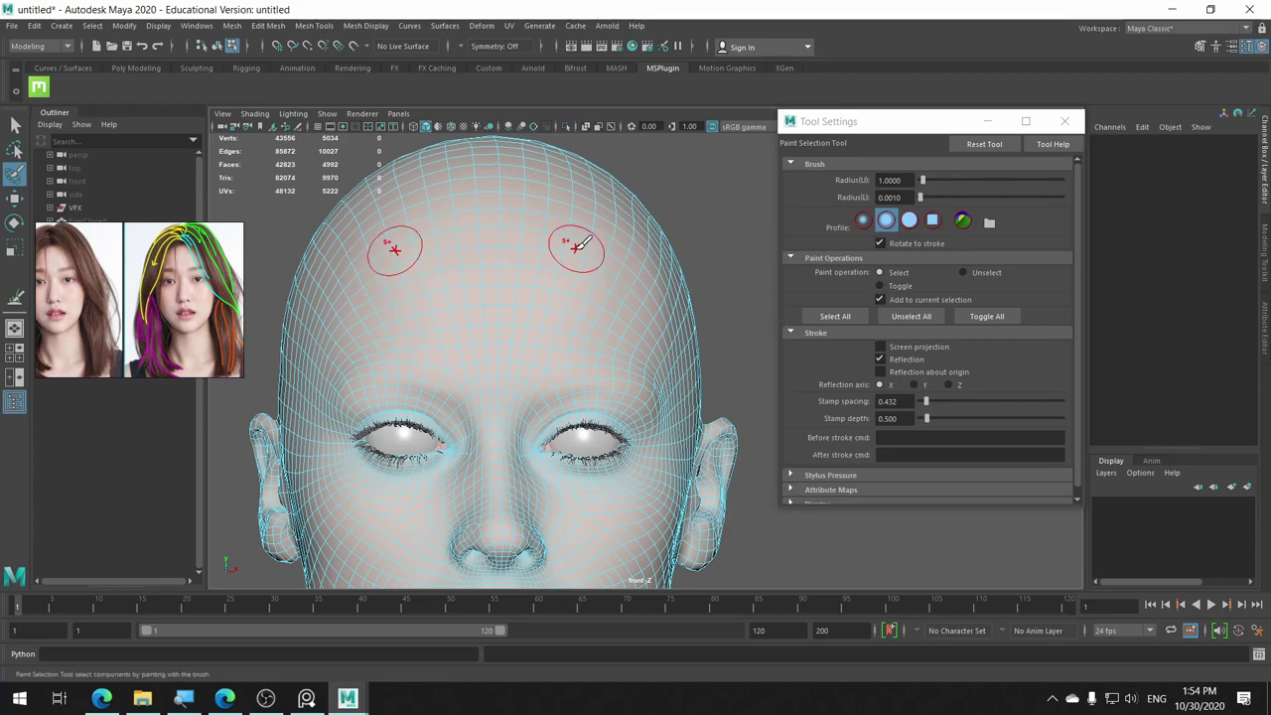
{"action": "left_click", "coordinate": [564, 298]}
{"action": "key", "text": "ctrl+z"}
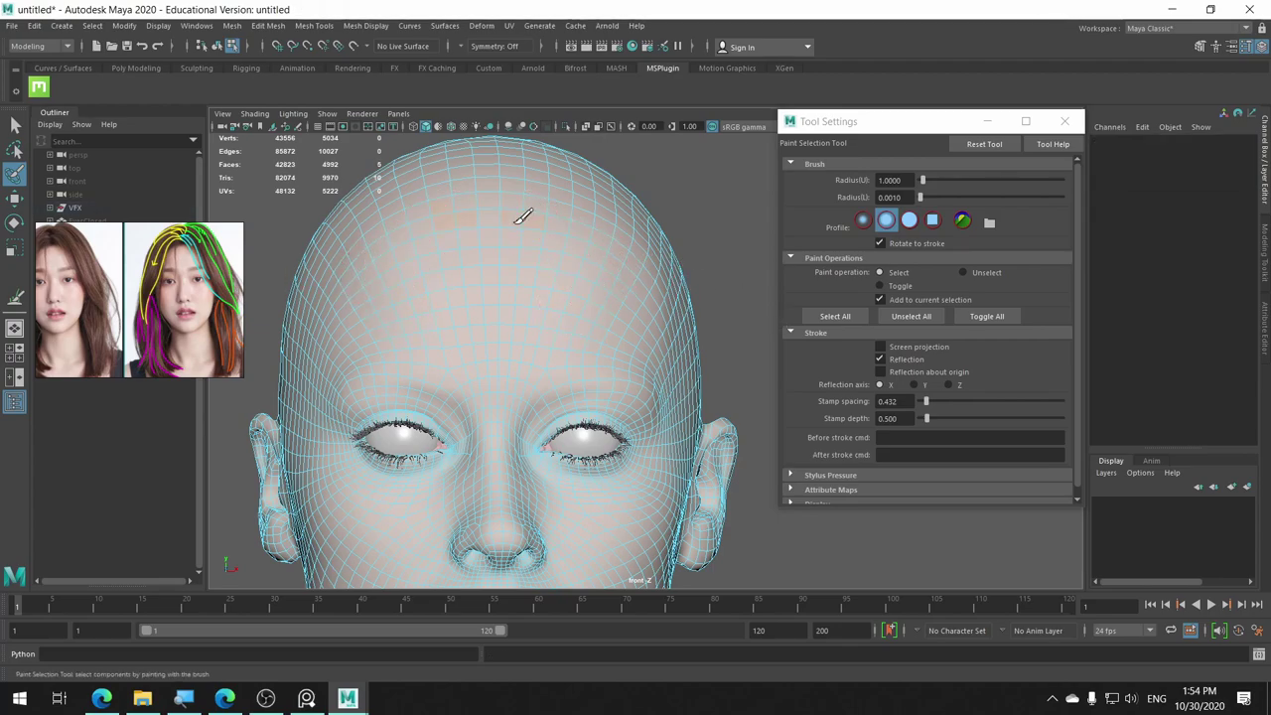
Paint-select mirrored faces across the forehead, upper forehead, sides and temples in front view.
{"action": "left_click_drag", "start_coordinate": [552, 219], "coordinate": [510, 197]}
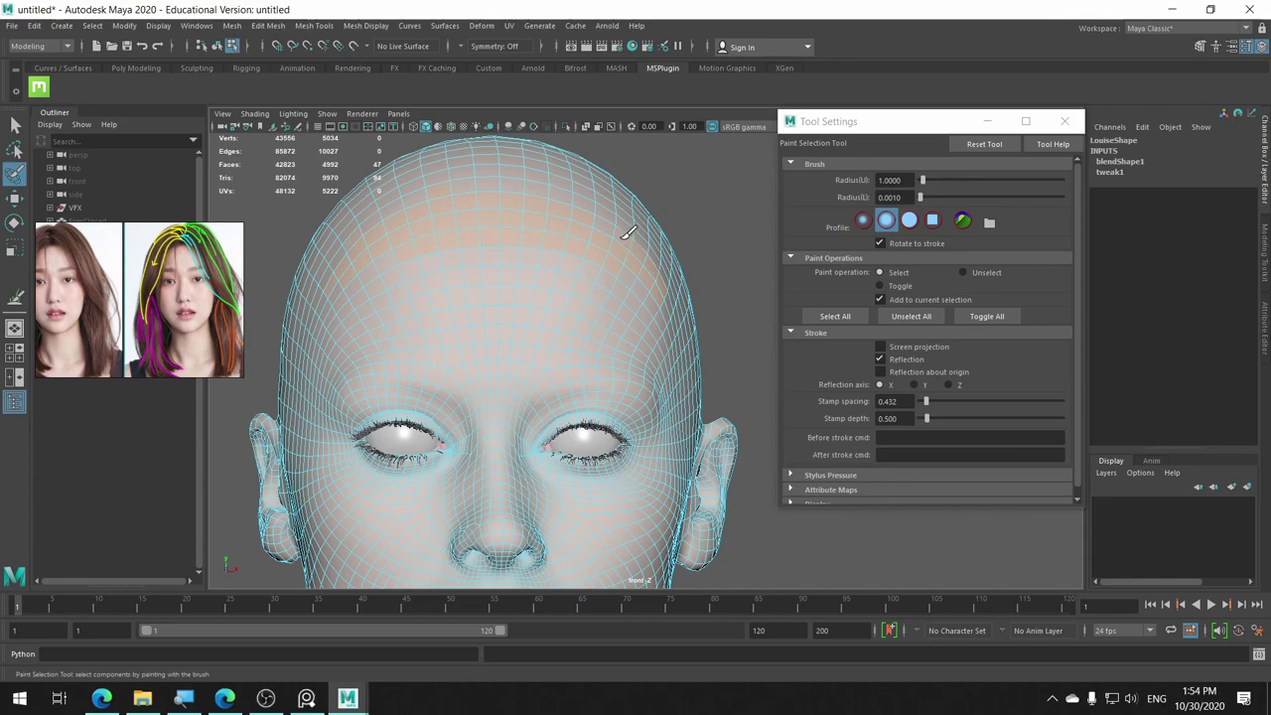
{"action": "mouse_move", "coordinate": [669, 314]}
{"action": "left_mouse_down"}
{"action": "mouse_move", "coordinate": [672, 295]}
{"action": "mouse_move", "coordinate": [687, 348]}
{"action": "mouse_move", "coordinate": [658, 242]}
{"action": "mouse_move", "coordinate": [682, 284]}
{"action": "mouse_move", "coordinate": [673, 323]}
{"action": "mouse_move", "coordinate": [644, 229]}
{"action": "mouse_move", "coordinate": [594, 193]}
{"action": "mouse_move", "coordinate": [429, 197]}
{"action": "left_mouse_up"}
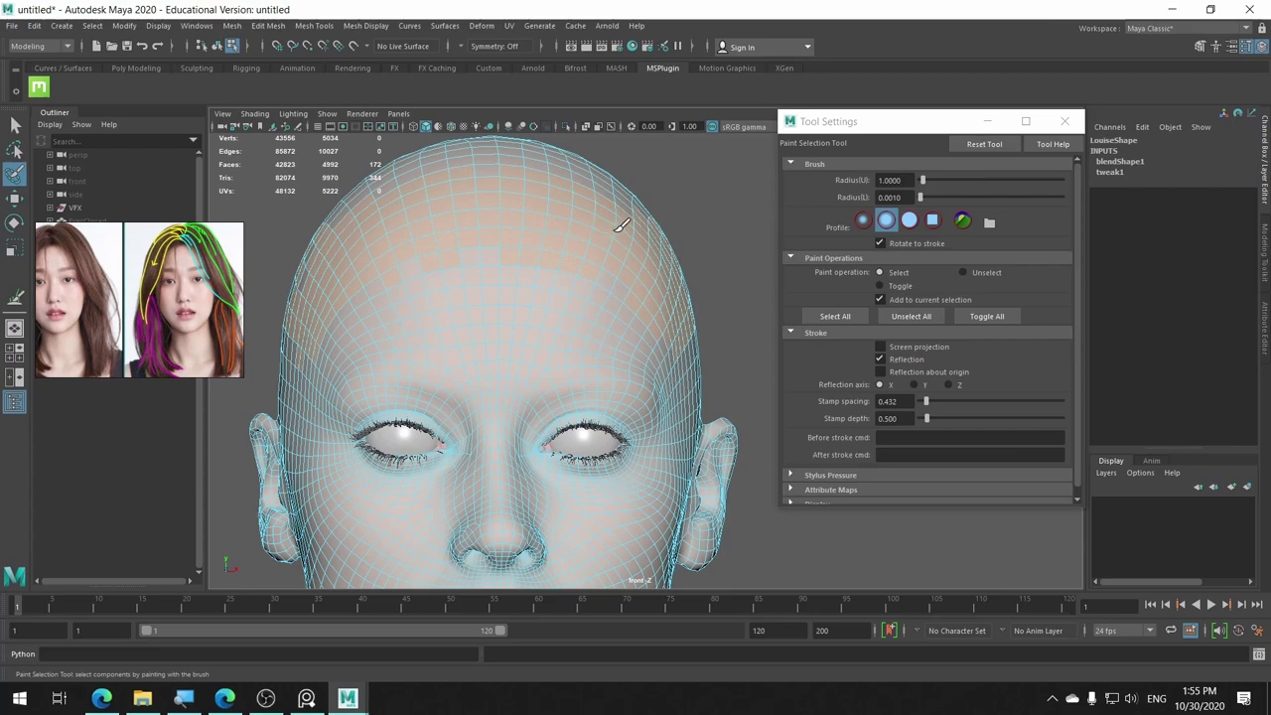
{"action": "mouse_move", "coordinate": [464, 159]}
{"action": "left_mouse_down"}
{"action": "mouse_move", "coordinate": [642, 182]}
{"action": "mouse_move", "coordinate": [442, 167]}
{"action": "left_mouse_up"}
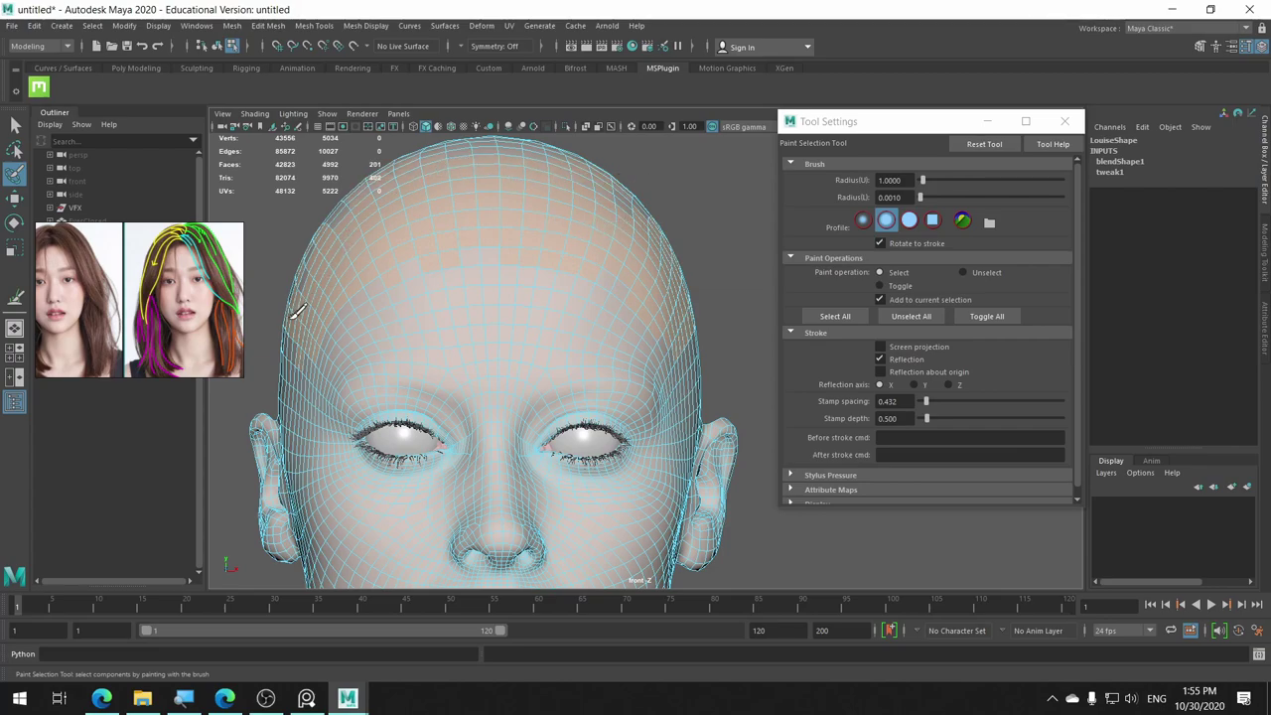
{"action": "mouse_move", "coordinate": [296, 314]}
{"action": "left_mouse_down"}
{"action": "mouse_move", "coordinate": [292, 421]}
{"action": "mouse_move", "coordinate": [308, 362]}
{"action": "left_mouse_up"}
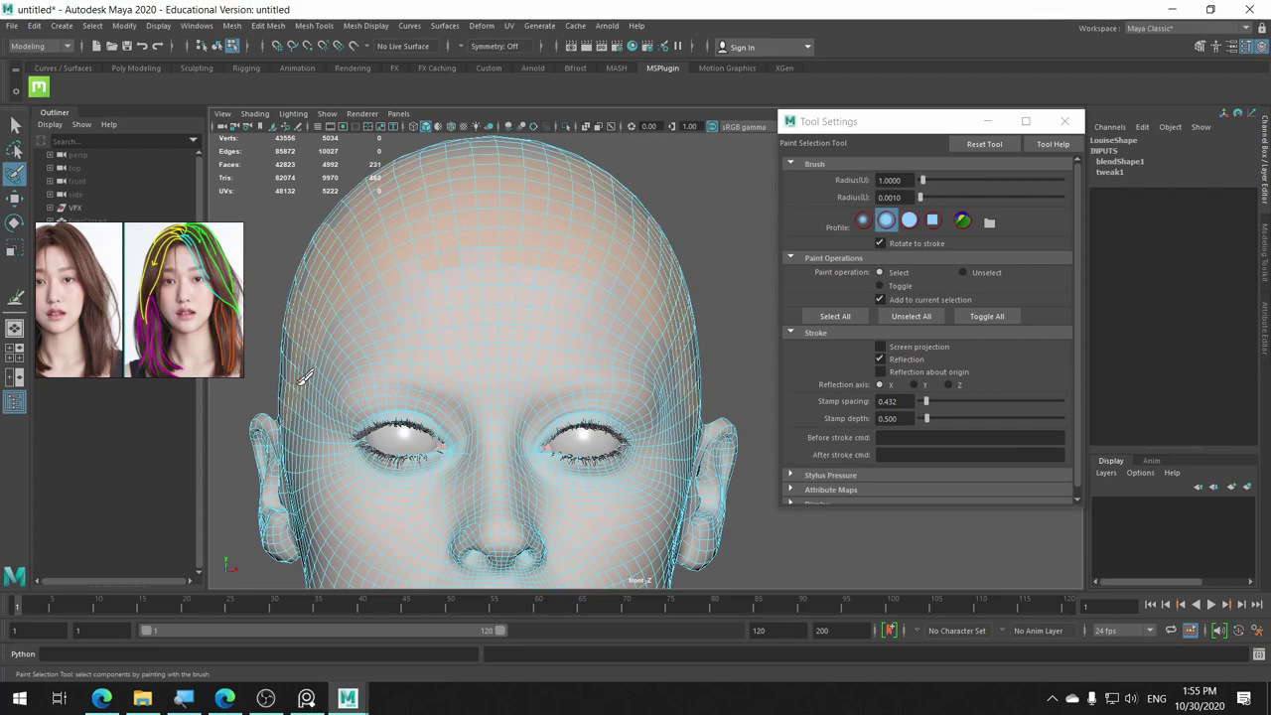
{"action": "mouse_move", "coordinate": [721, 335]}
{"action": "left_mouse_down"}
{"action": "mouse_move", "coordinate": [695, 343]}
{"action": "mouse_move", "coordinate": [699, 452]}
{"action": "left_mouse_up"}
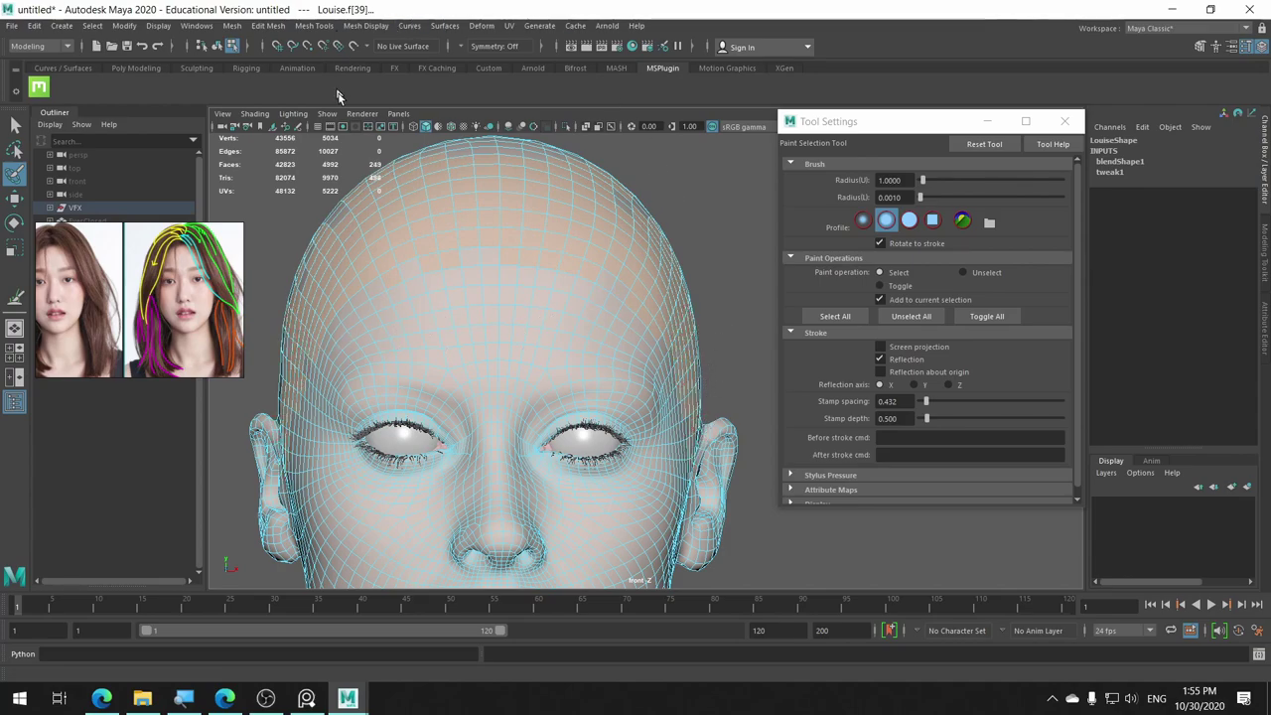
Switch to the side orthographic view and add temple faces above the ear.
{"action": "left_click", "coordinate": [398, 115]}
{"action": "mouse_move", "coordinate": [425, 154]}
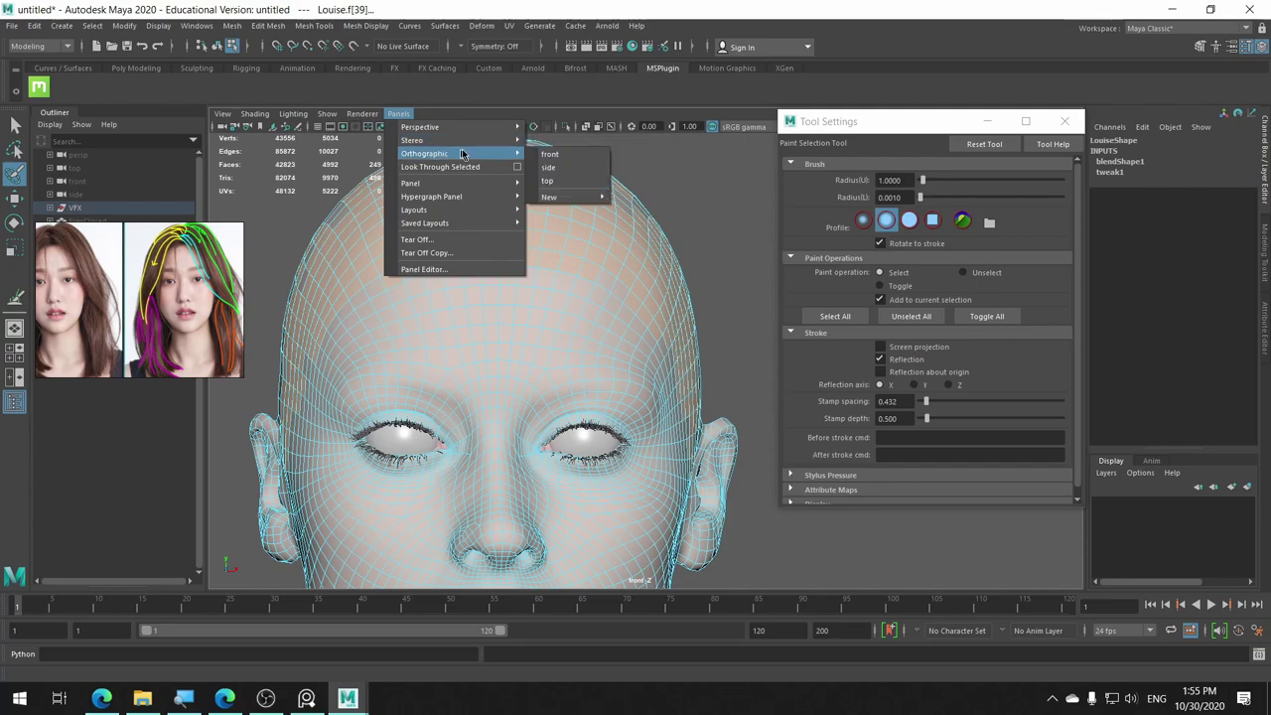
{"action": "left_click", "coordinate": [551, 171]}
{"action": "mouse_move", "coordinate": [624, 212]}
{"action": "middle_mouse_down", "text": "alt"}
{"action": "mouse_move", "coordinate": [537, 364]}
{"action": "mouse_move", "coordinate": [516, 359]}
{"action": "middle_mouse_up", "text": "alt"}
{"action": "left_click_drag", "start_coordinate": [499, 269], "coordinate": [508, 334]}
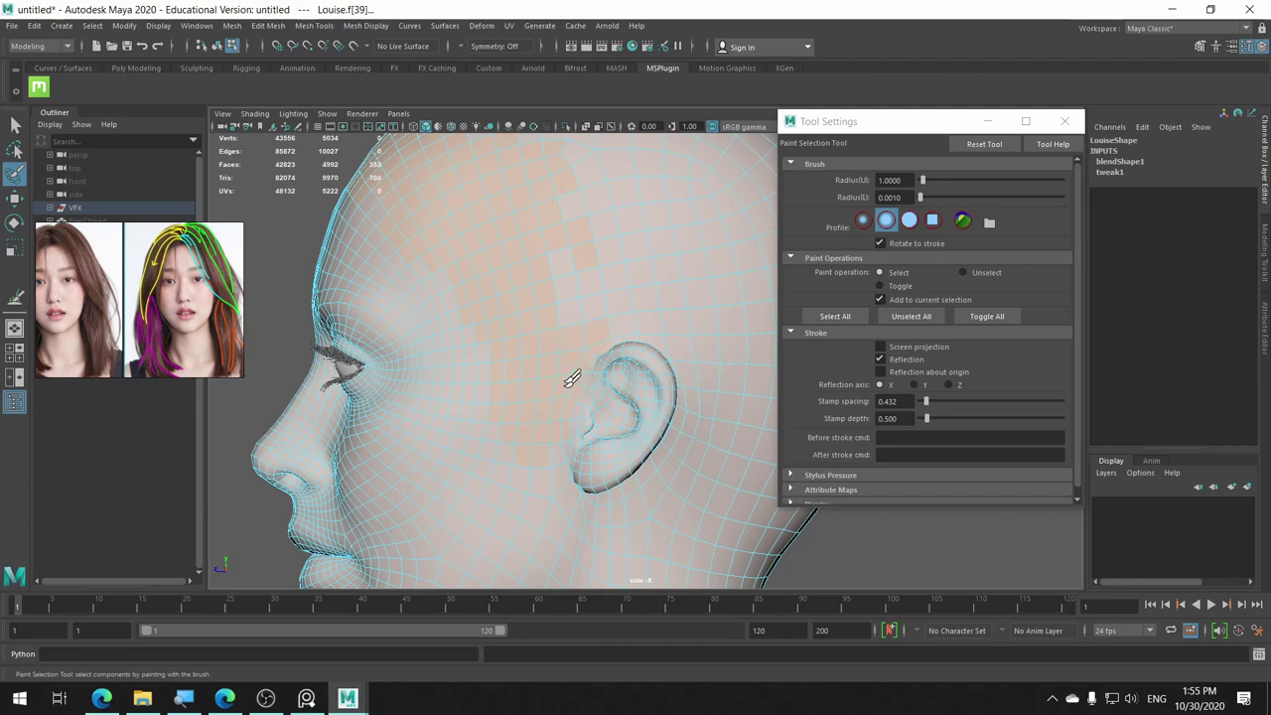
{"action": "mouse_move", "coordinate": [689, 304]}
{"action": "left_mouse_down"}
{"action": "mouse_move", "coordinate": [603, 309]}
{"action": "mouse_move", "coordinate": [677, 337]}
{"action": "mouse_move", "coordinate": [698, 433]}
{"action": "left_mouse_up"}
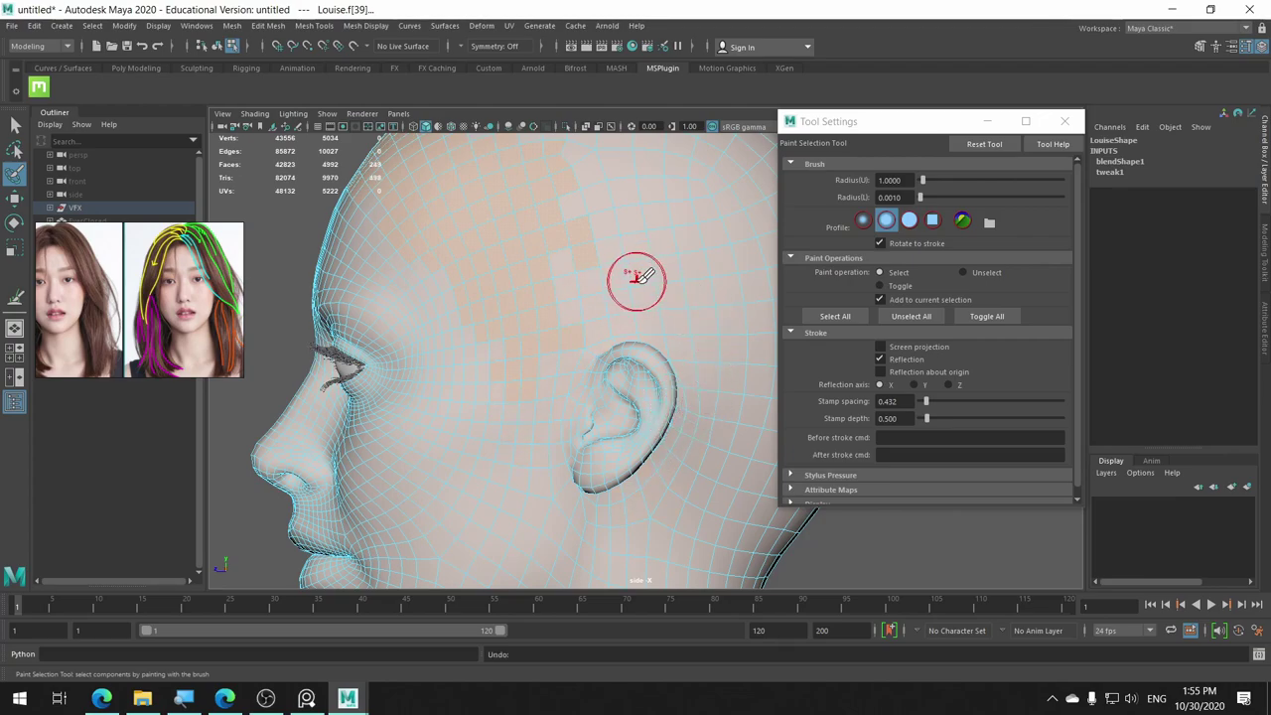
{"action": "left_click_drag", "start_coordinate": [581, 303], "coordinate": [676, 284]}
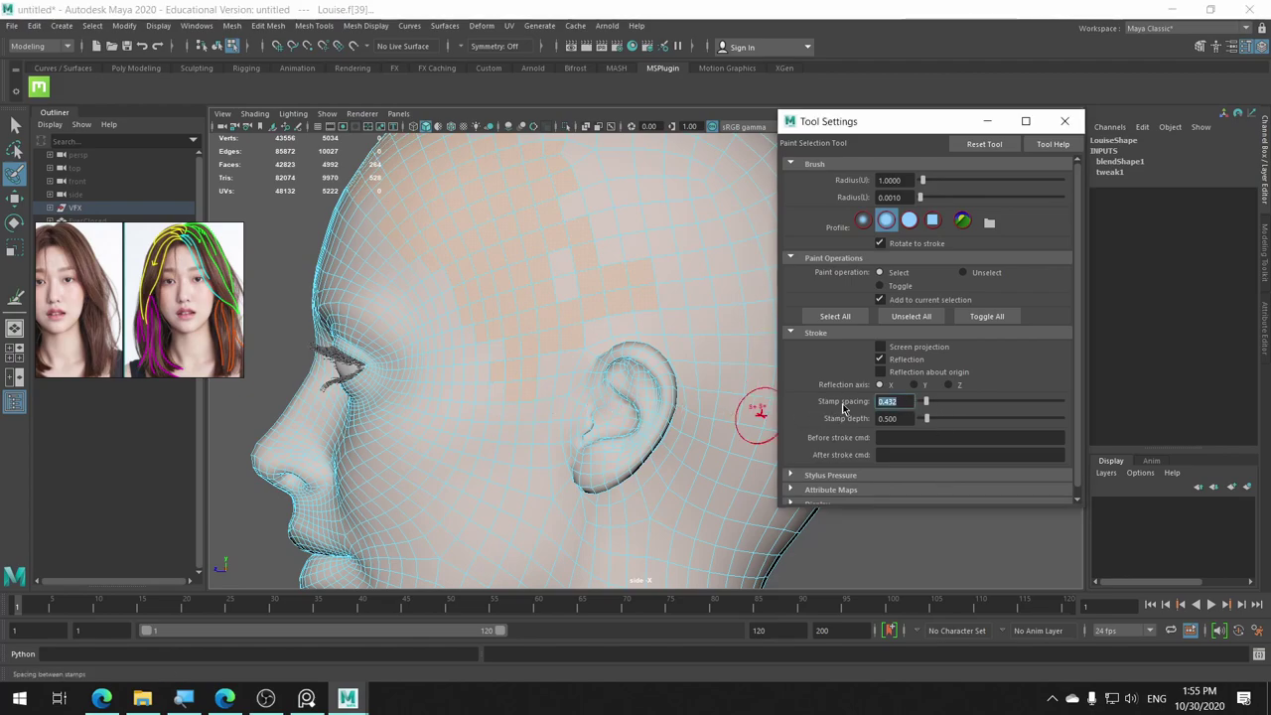
Set the stamp spacing to 0.100 and toggle Reflection off and back on.
{"action": "type", "text": "0.1"}
{"action": "left_click", "coordinate": [904, 359]}
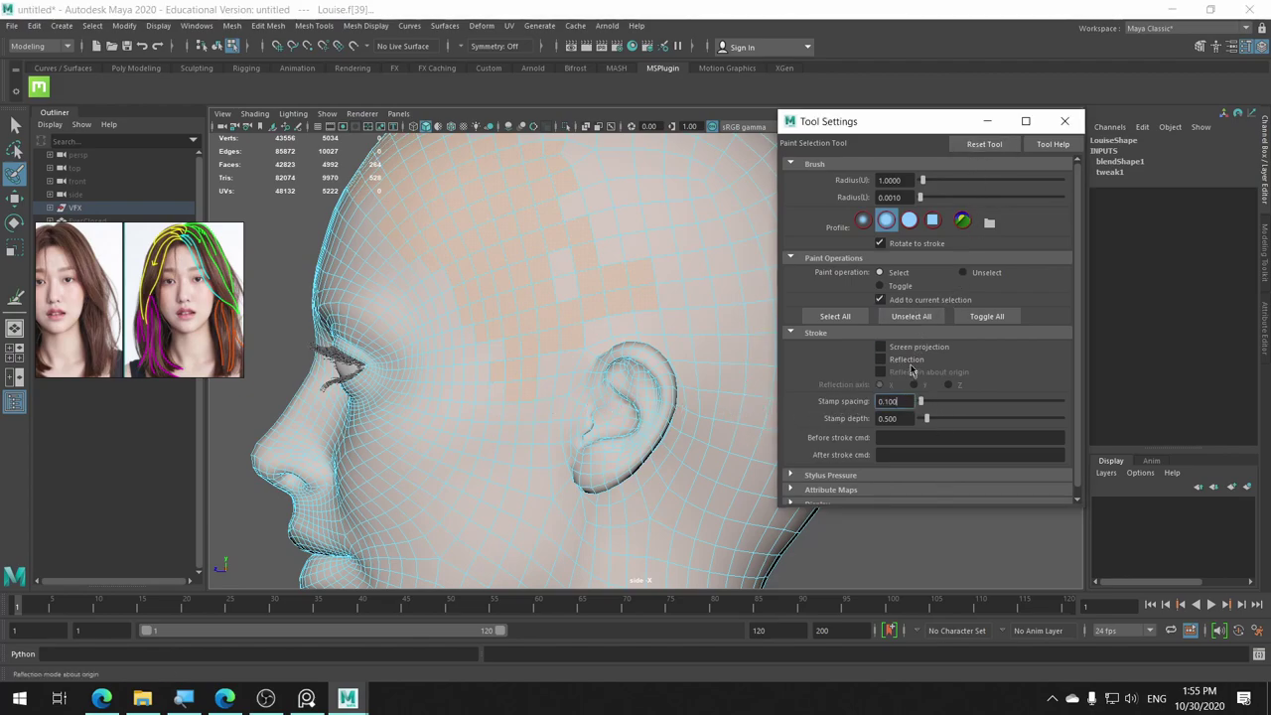
{"action": "left_click", "coordinate": [906, 360]}
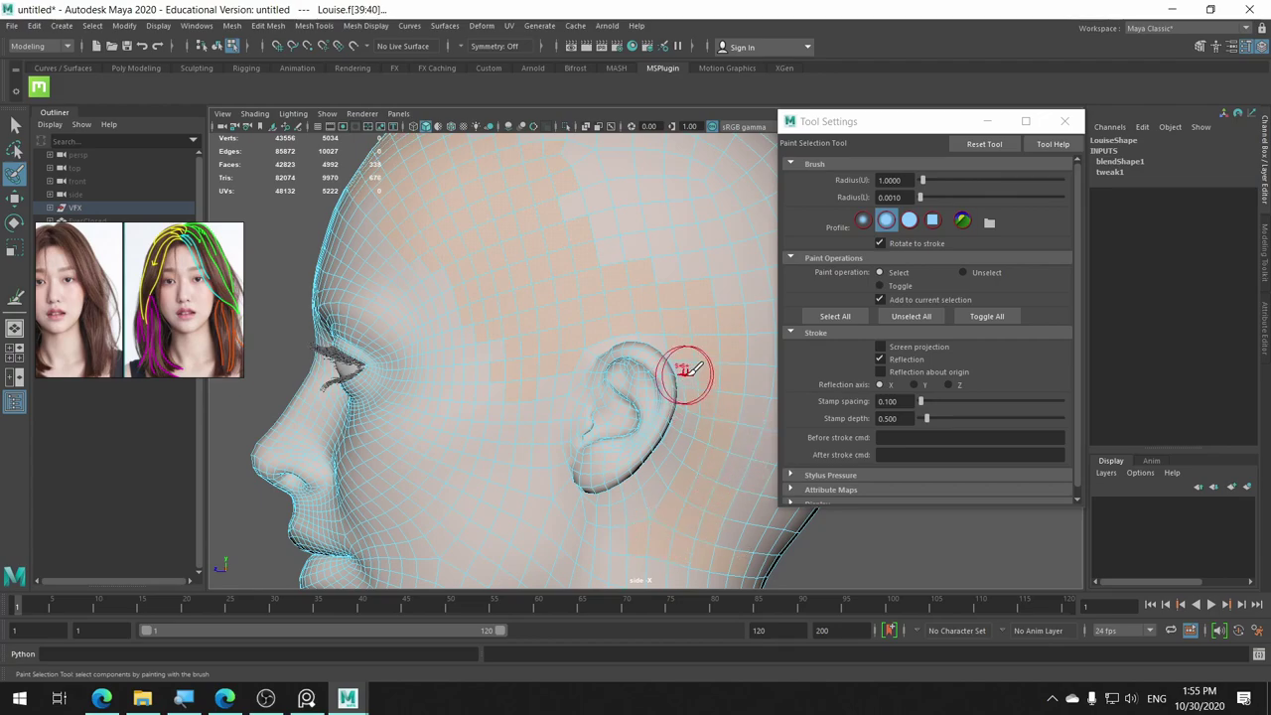
Paint-select faces behind the ear, up the back and across the top of the head.
{"action": "scroll", "coordinate": [686, 371], "scroll_direction": "down", "scroll_amount": 5}
{"action": "middle_click_drag", "start_coordinate": [684, 369], "coordinate": [646, 448], "text": "alt"}
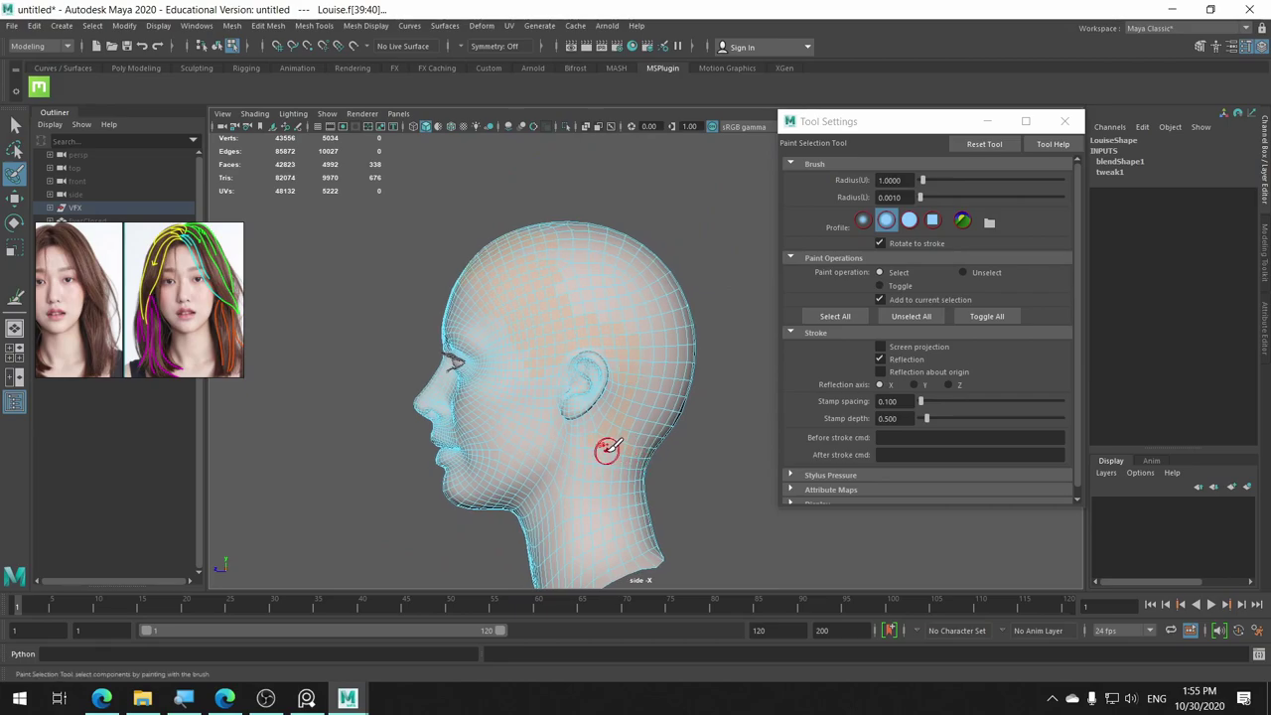
{"action": "left_click_drag", "start_coordinate": [646, 447], "coordinate": [640, 462]}
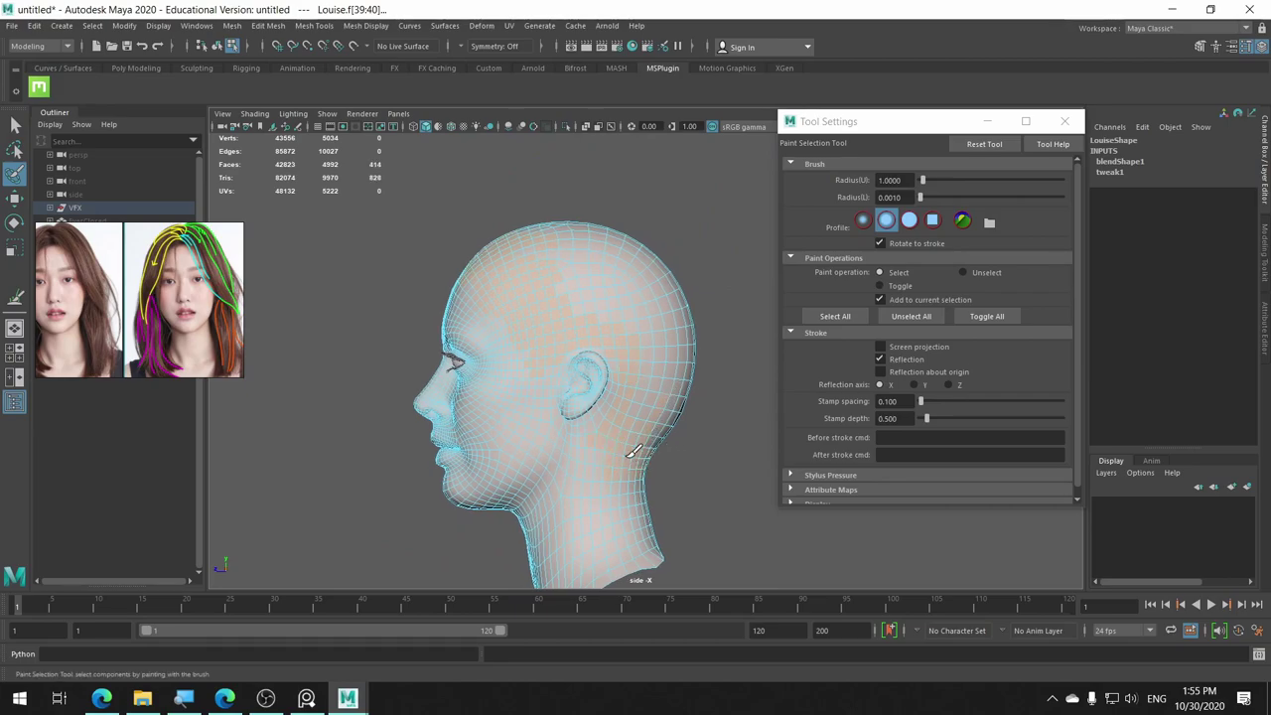
{"action": "left_click_drag", "start_coordinate": [672, 327], "coordinate": [692, 343]}
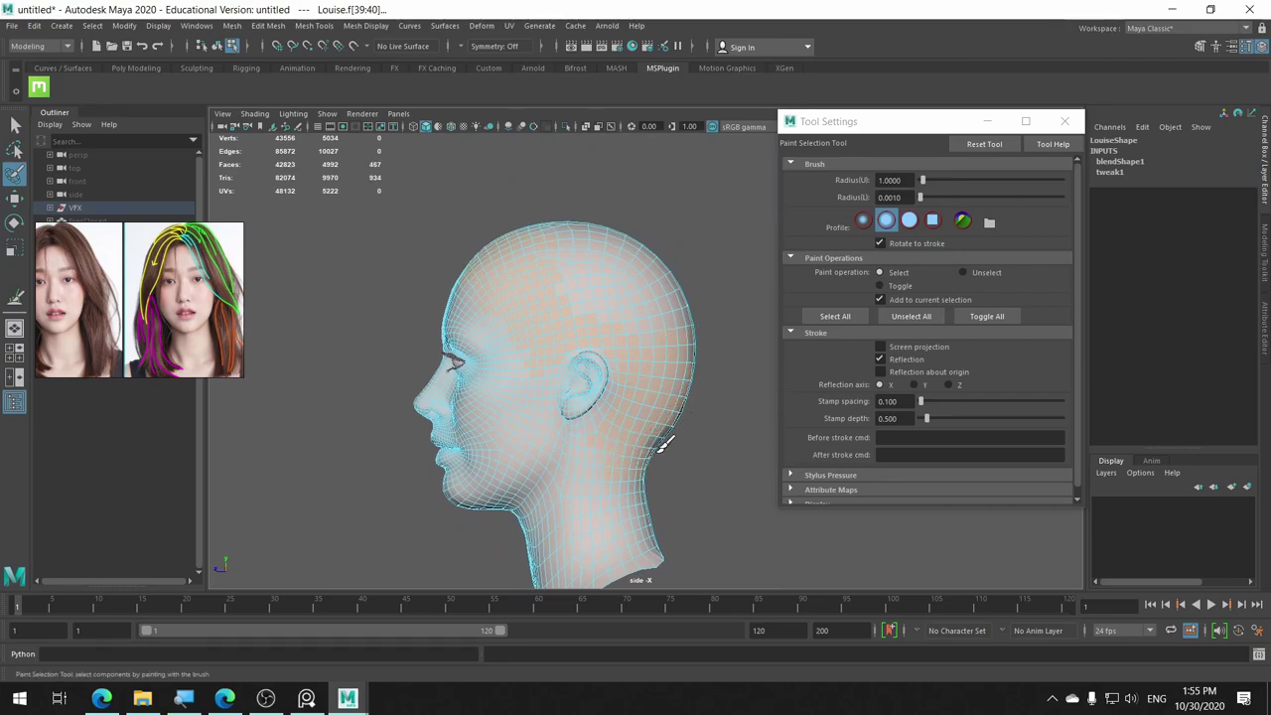
{"action": "left_click_drag", "start_coordinate": [694, 404], "coordinate": [700, 376]}
{"action": "left_click_drag", "start_coordinate": [669, 332], "coordinate": [655, 317]}
{"action": "mouse_move", "coordinate": [622, 258]}
{"action": "left_mouse_down"}
{"action": "mouse_move", "coordinate": [595, 292]}
{"action": "mouse_move", "coordinate": [528, 257]}
{"action": "mouse_move", "coordinate": [612, 229]}
{"action": "left_mouse_up"}
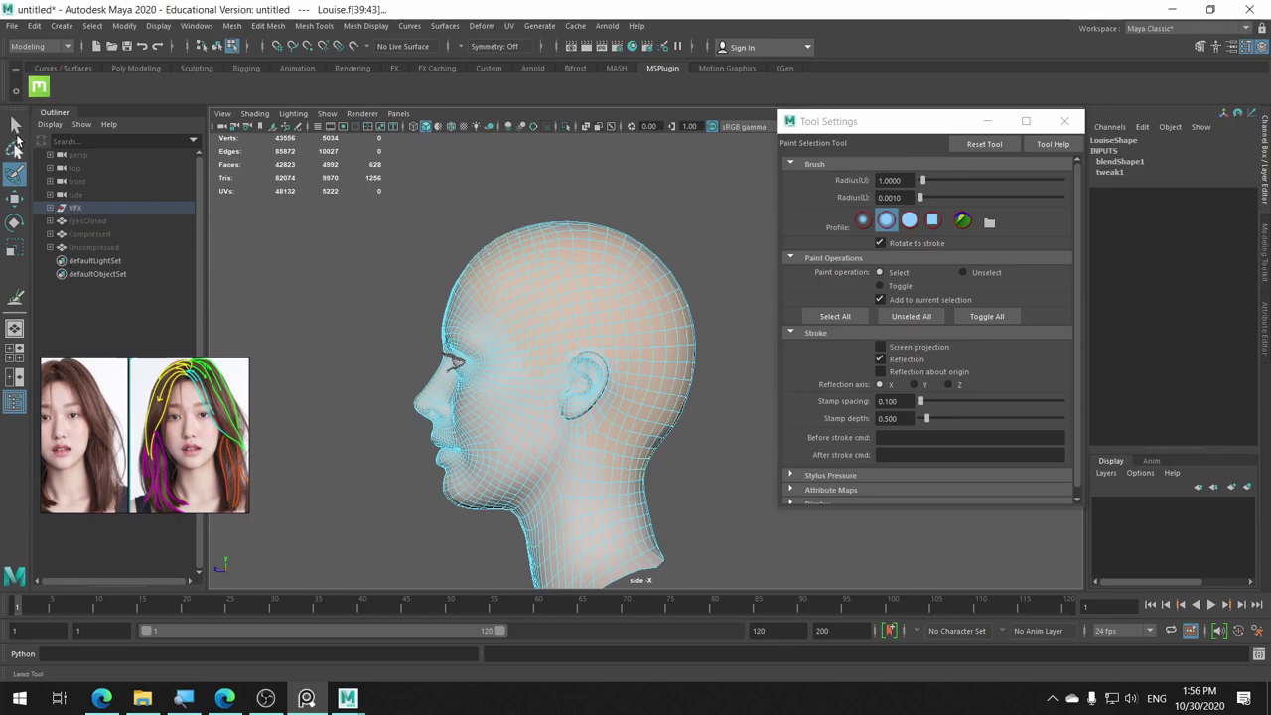
Clear the face selection and duplicate the VFX group as VFX1, then reselect VFX.
{"action": "left_click", "coordinate": [14, 124]}
{"action": "left_click", "coordinate": [328, 294]}
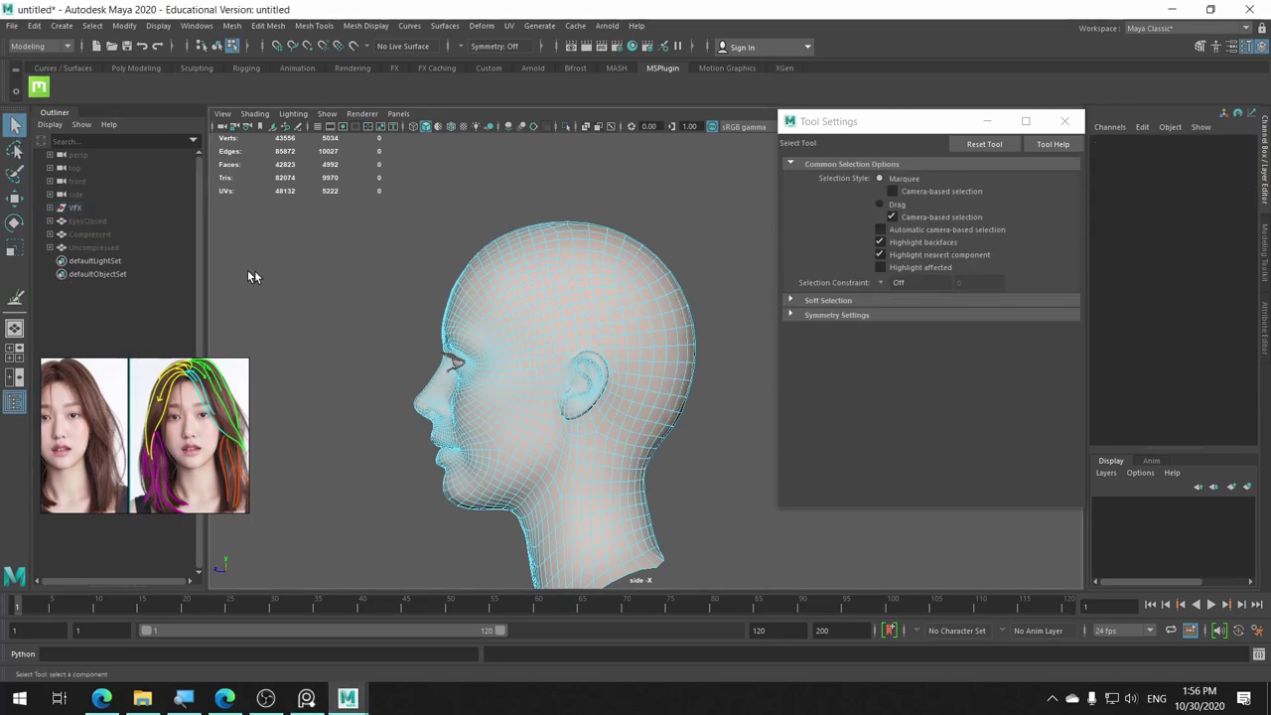
{"action": "left_click", "coordinate": [95, 208]}
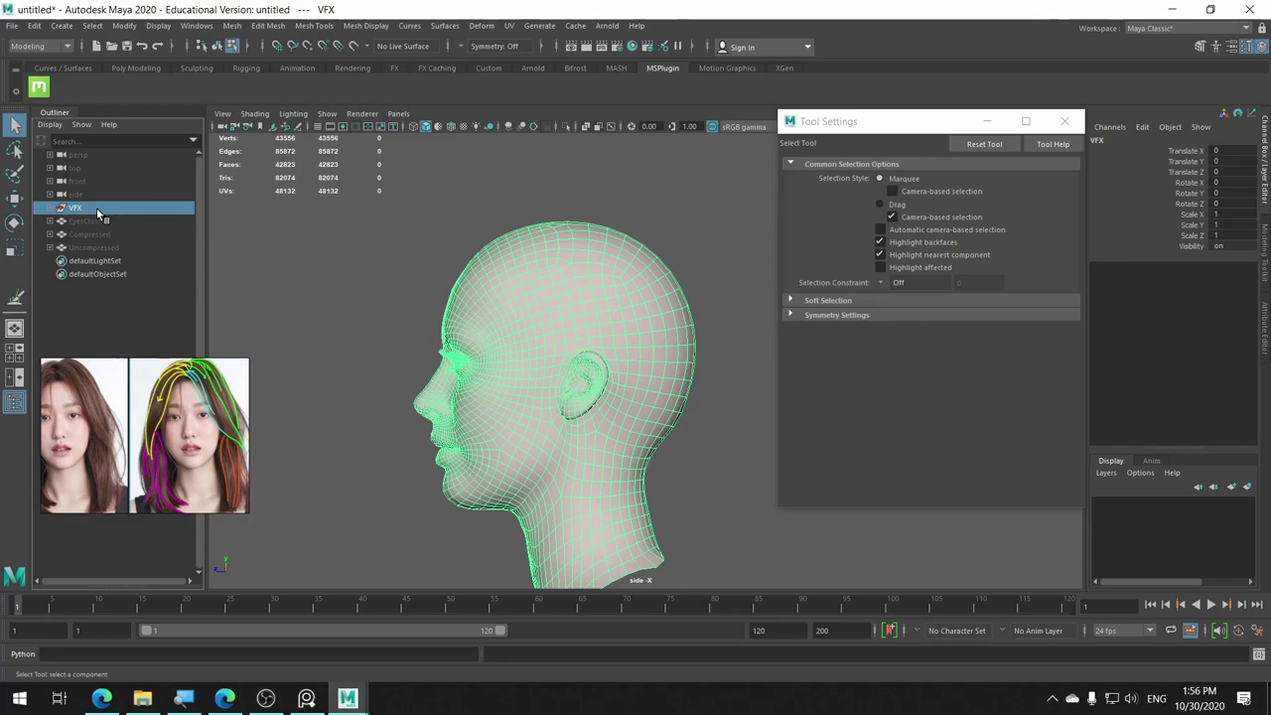
{"action": "key", "text": "ctrl+d"}
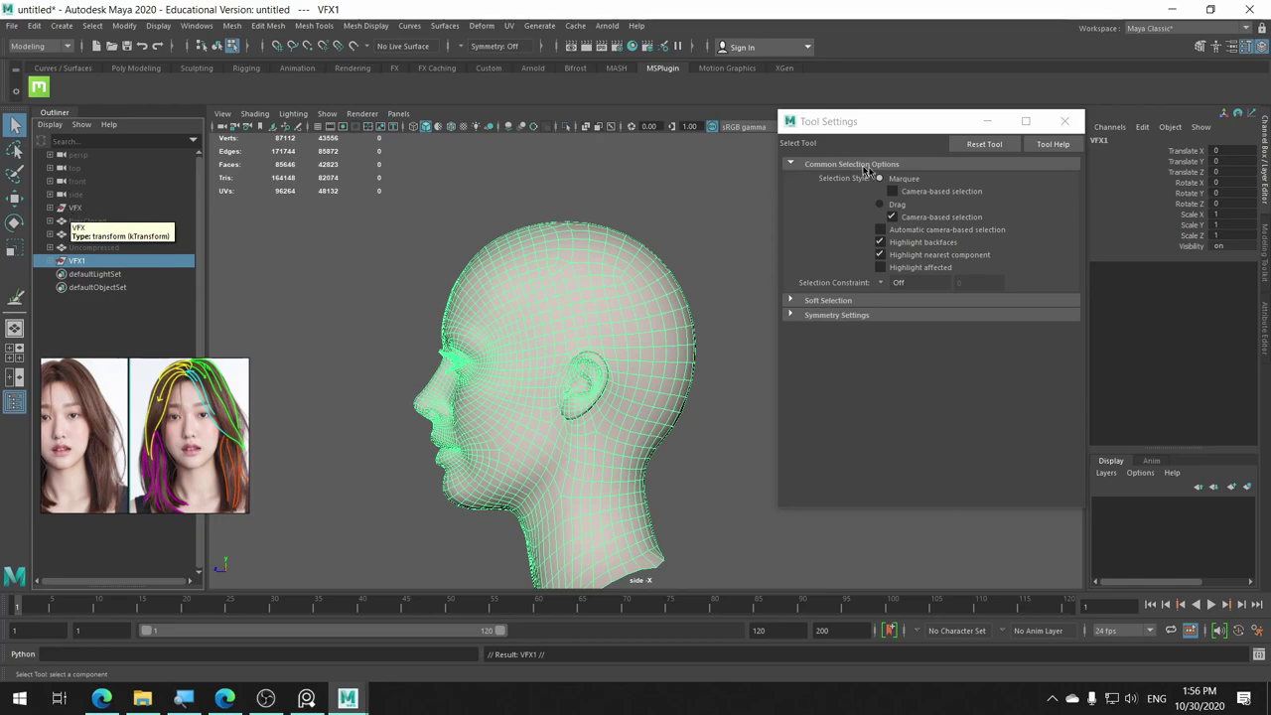
{"action": "left_click_drag", "start_coordinate": [894, 122], "coordinate": [794, 184]}
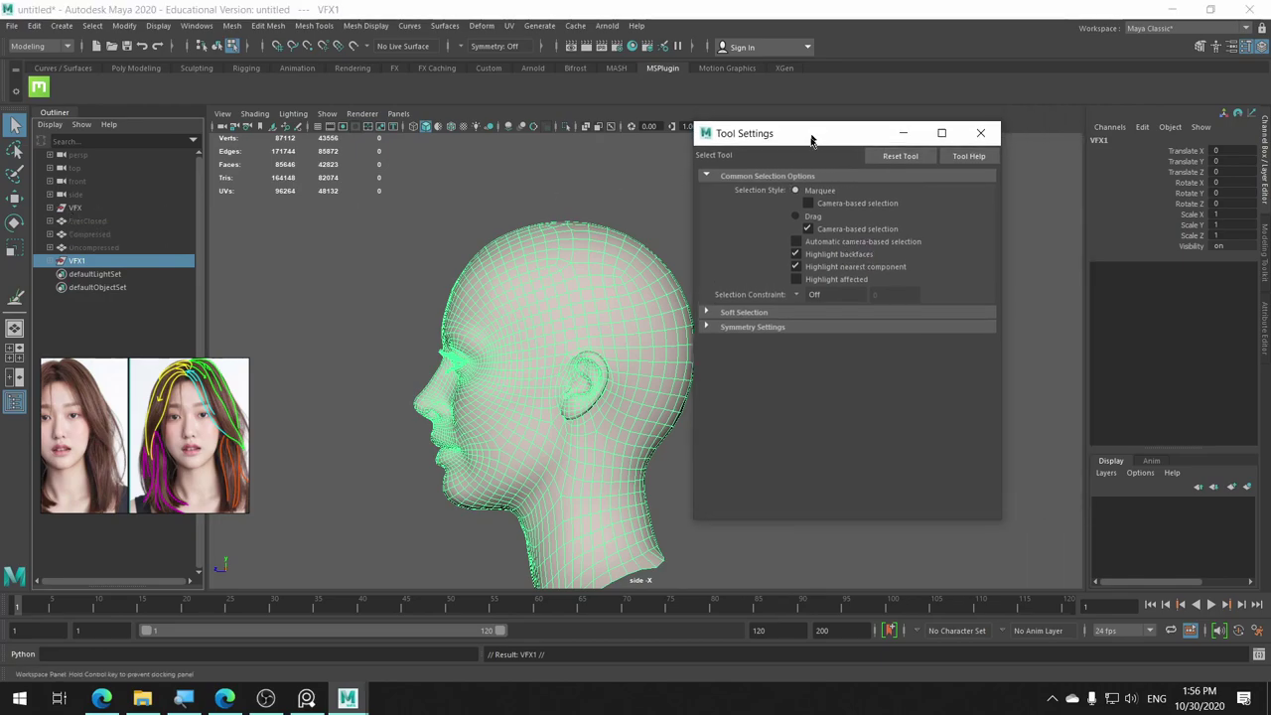
{"action": "left_click", "coordinate": [58, 210]}
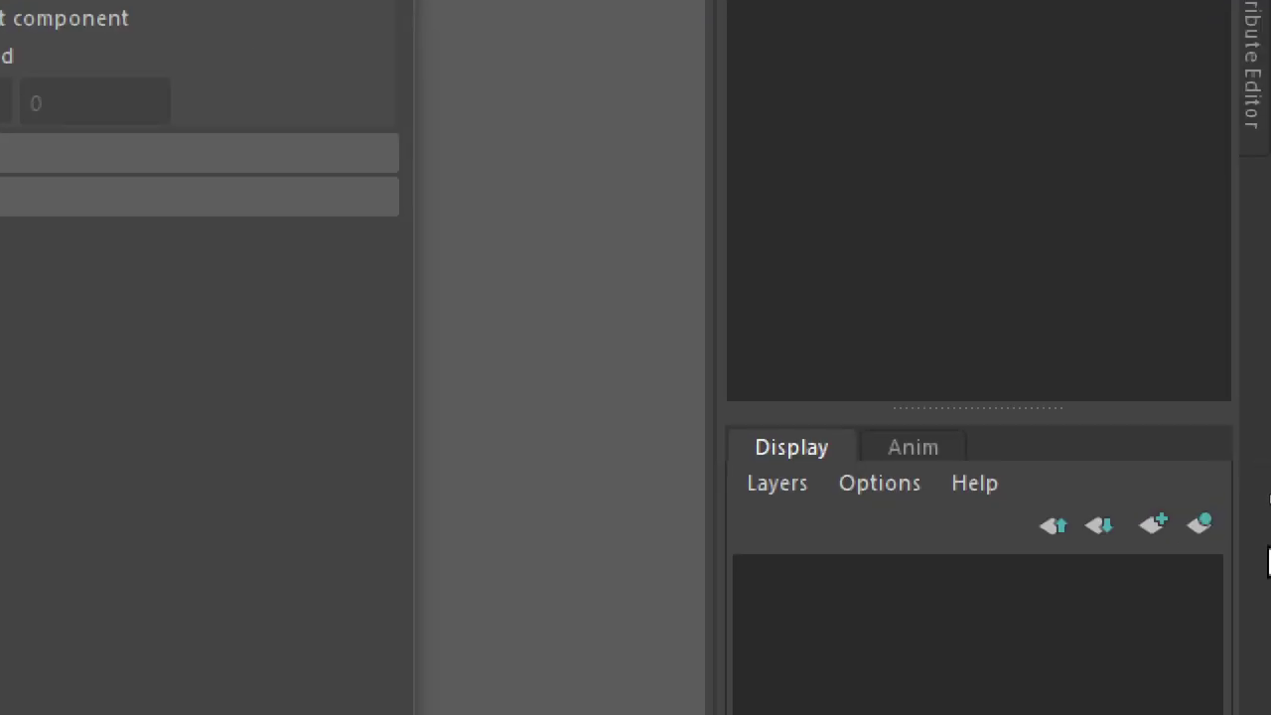
Put VFX on new layer1 with reference display, then select VFX1.
{"action": "left_click", "coordinate": [1206, 521]}
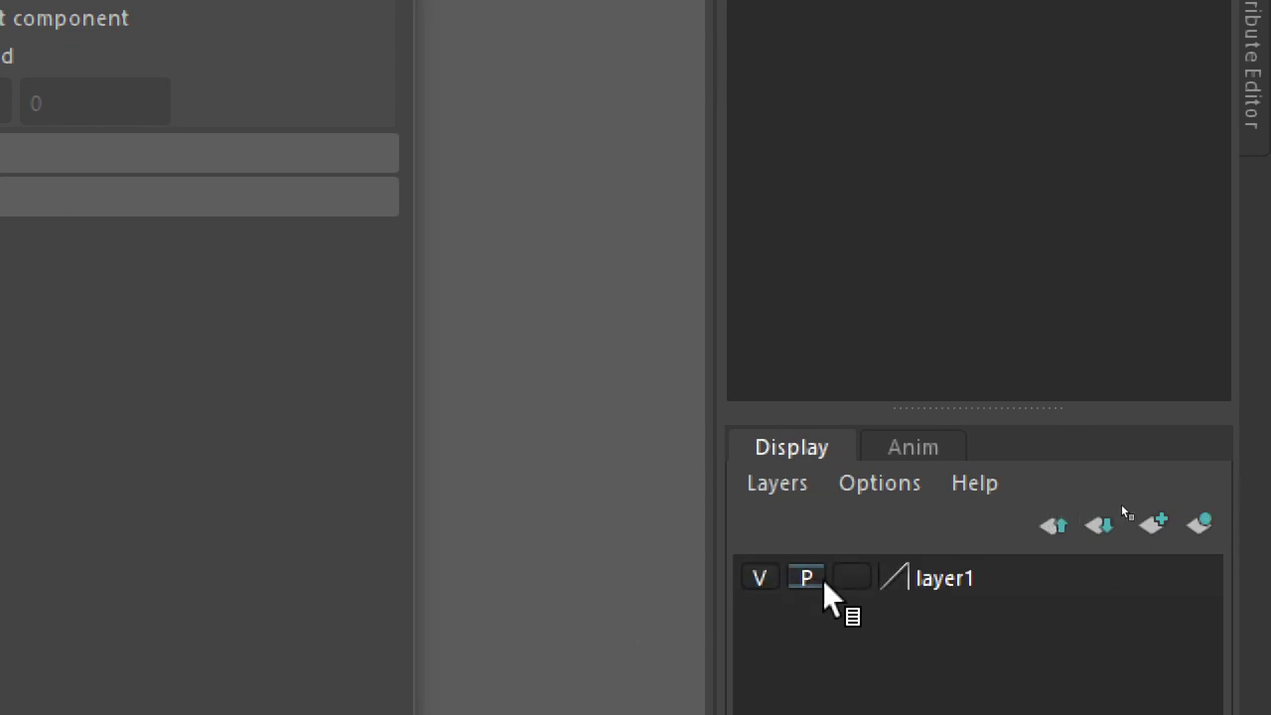
{"action": "left_click", "coordinate": [852, 574]}
{"action": "left_click", "coordinate": [852, 576]}
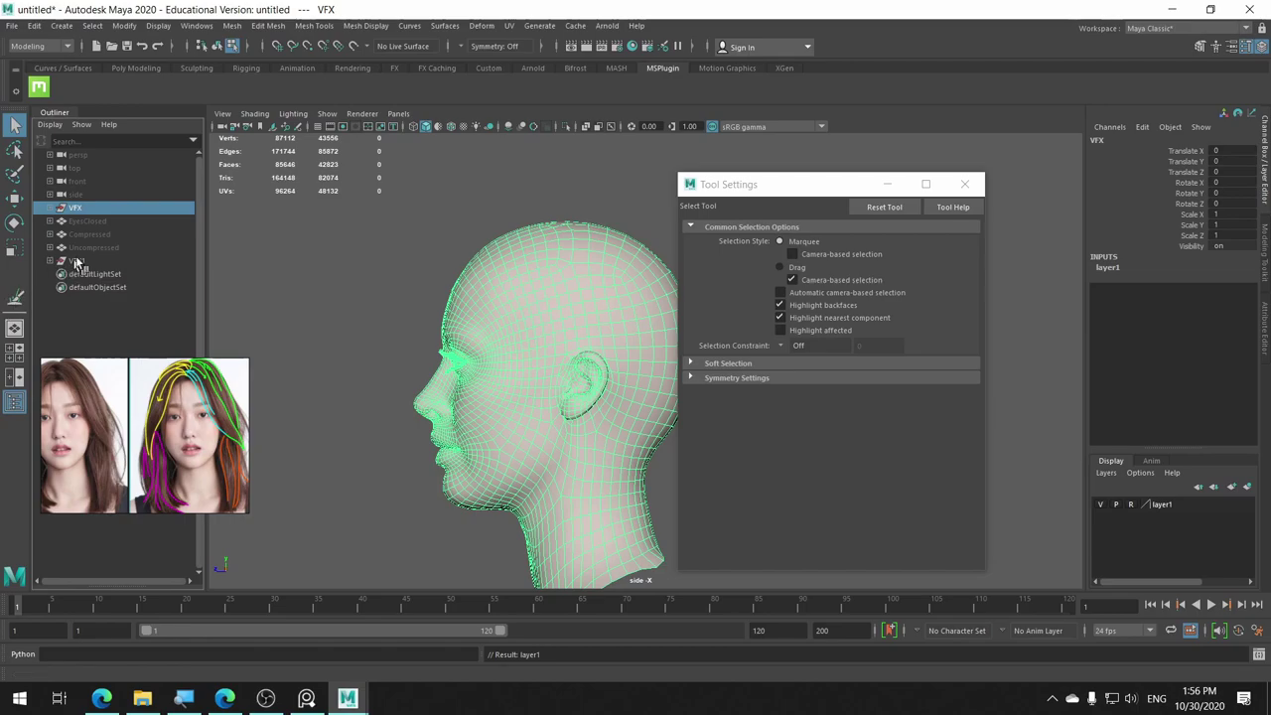
{"action": "left_click", "coordinate": [83, 262]}
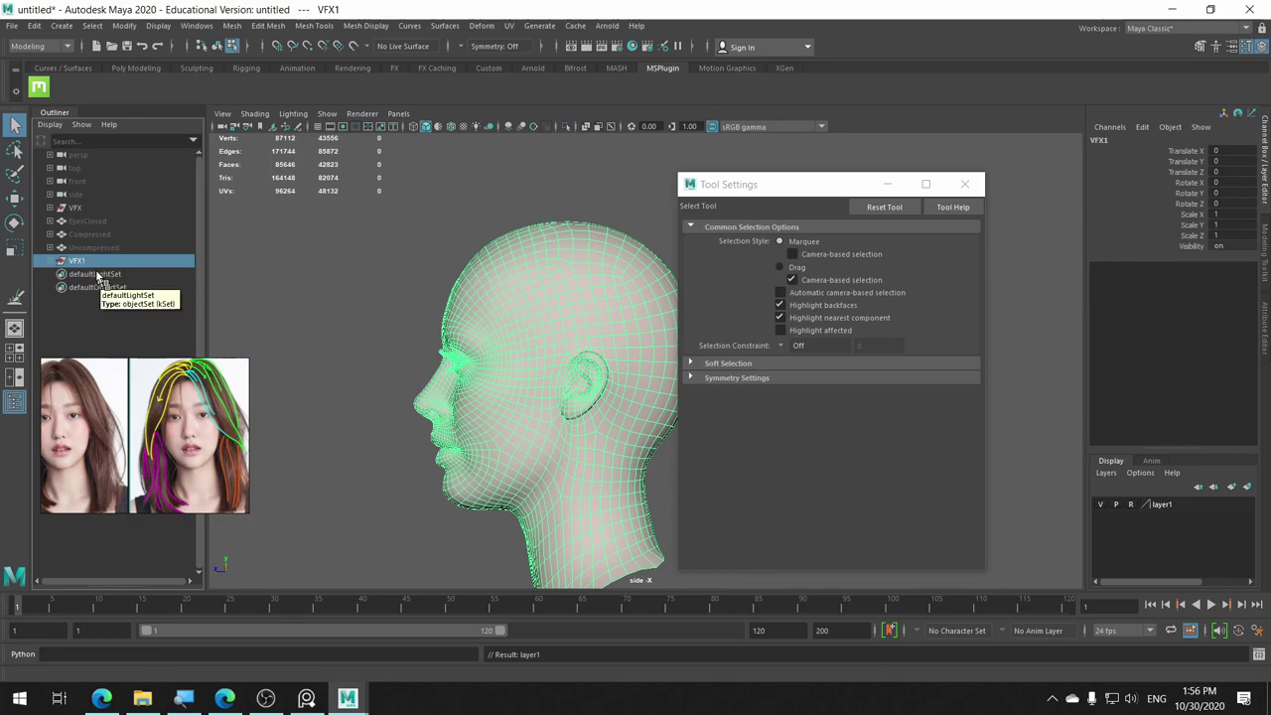
In the Outliner, drag the Louise mesh out of VFX1 to the top level and collapse VFX1.
{"action": "left_click", "coordinate": [50, 261]}
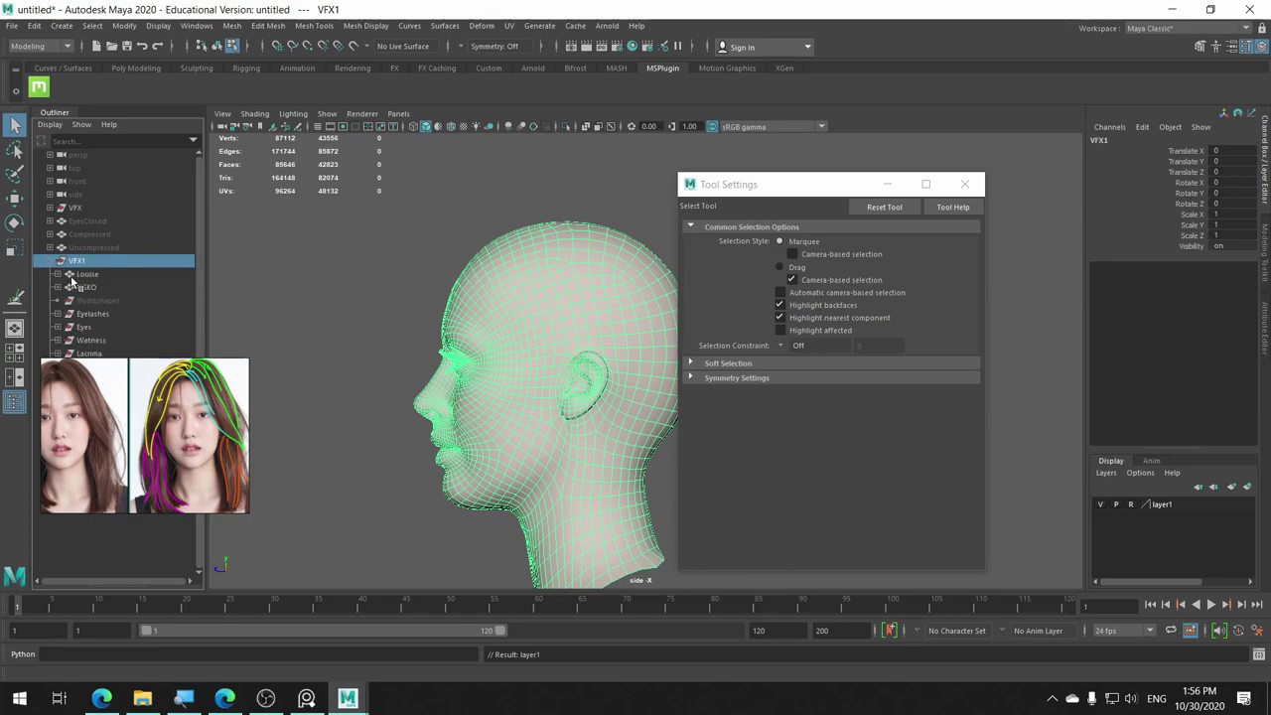
{"action": "left_click", "coordinate": [86, 274]}
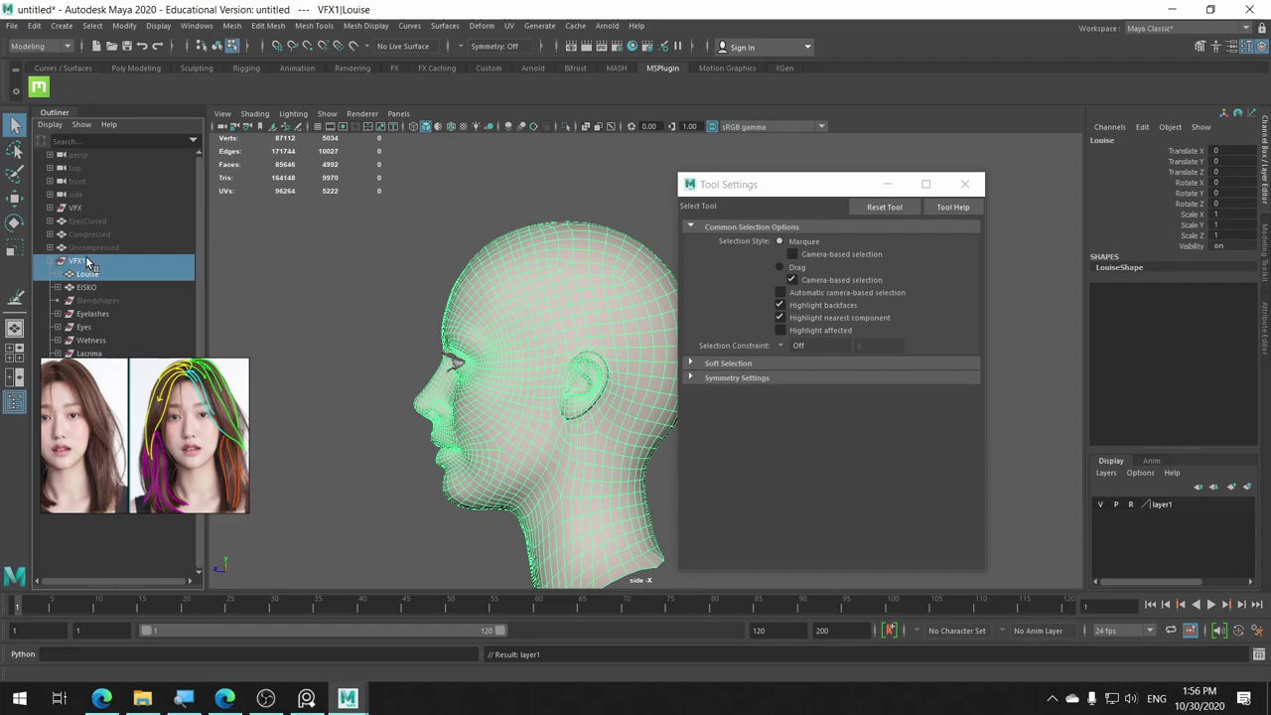
{"action": "middle_click_drag", "start_coordinate": [92, 256], "coordinate": [85, 260]}
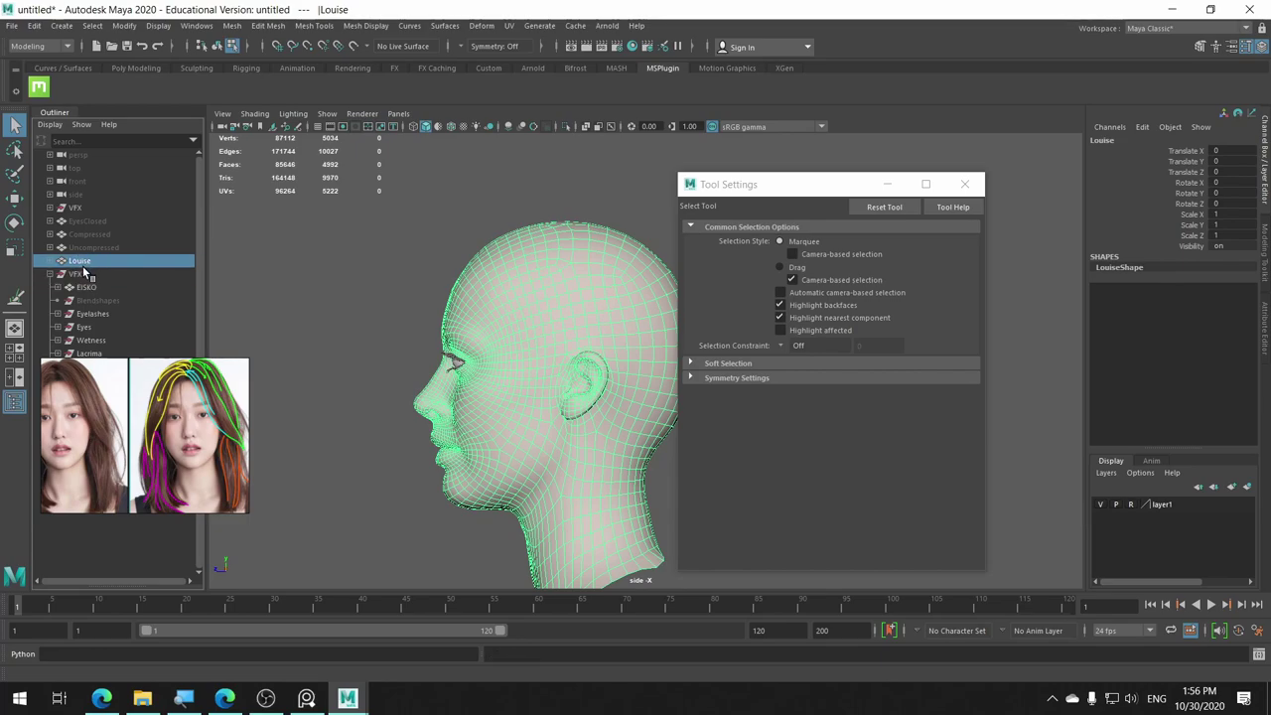
{"action": "left_click", "coordinate": [81, 273]}
{"action": "left_click", "coordinate": [53, 274]}
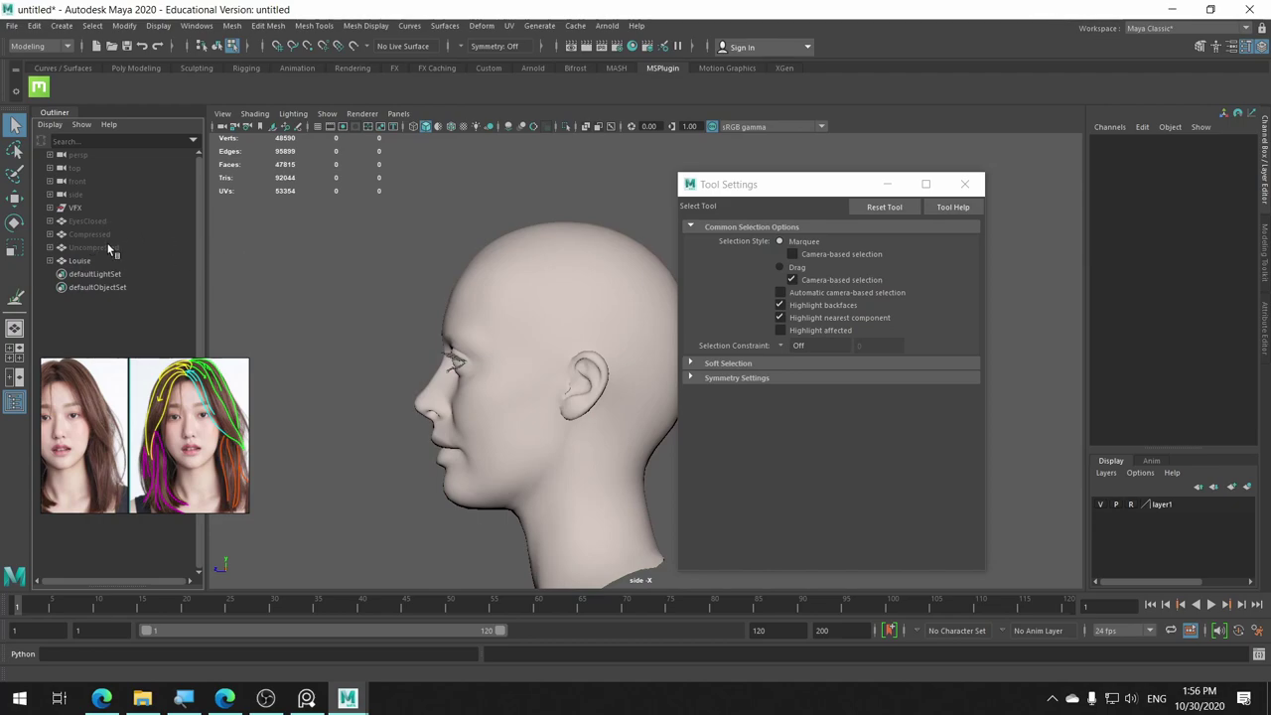
Switch to the Paint Selection Tool and paint faces over the top and back of the head and neck.
{"action": "left_click_drag", "start_coordinate": [477, 184], "coordinate": [504, 211]}
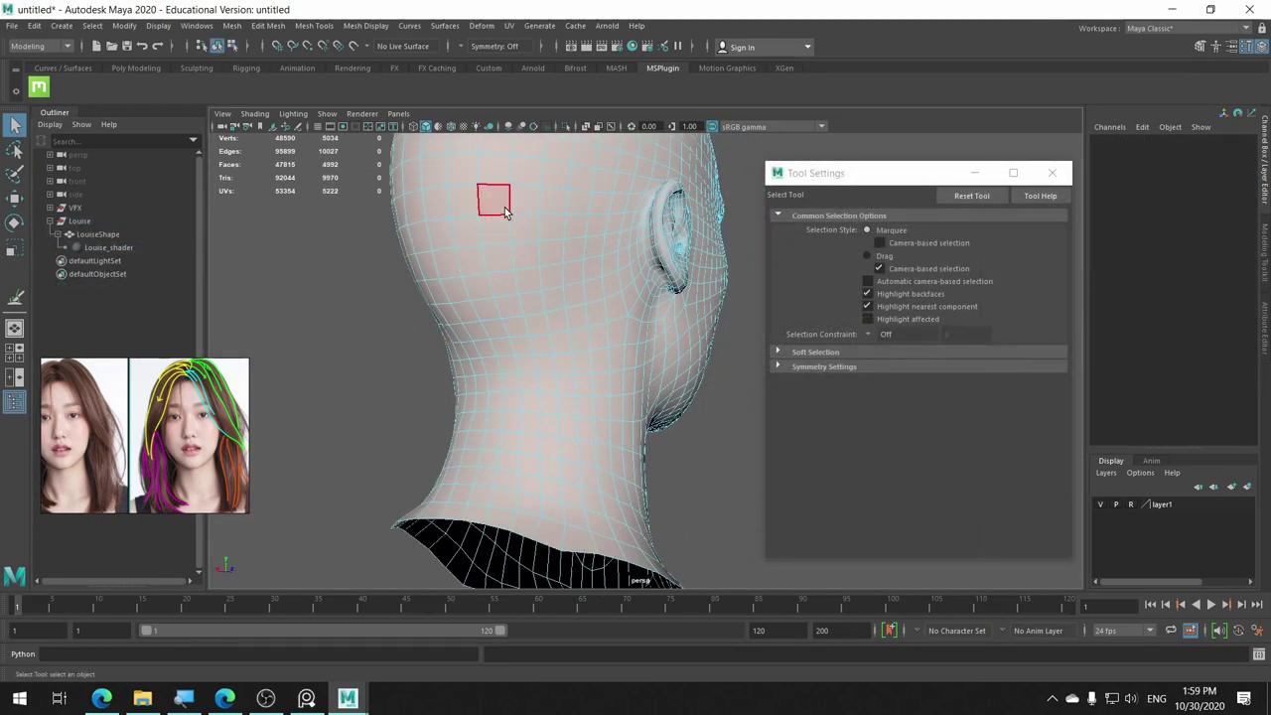
{"action": "right_click_drag", "start_coordinate": [504, 211], "coordinate": [496, 318]}
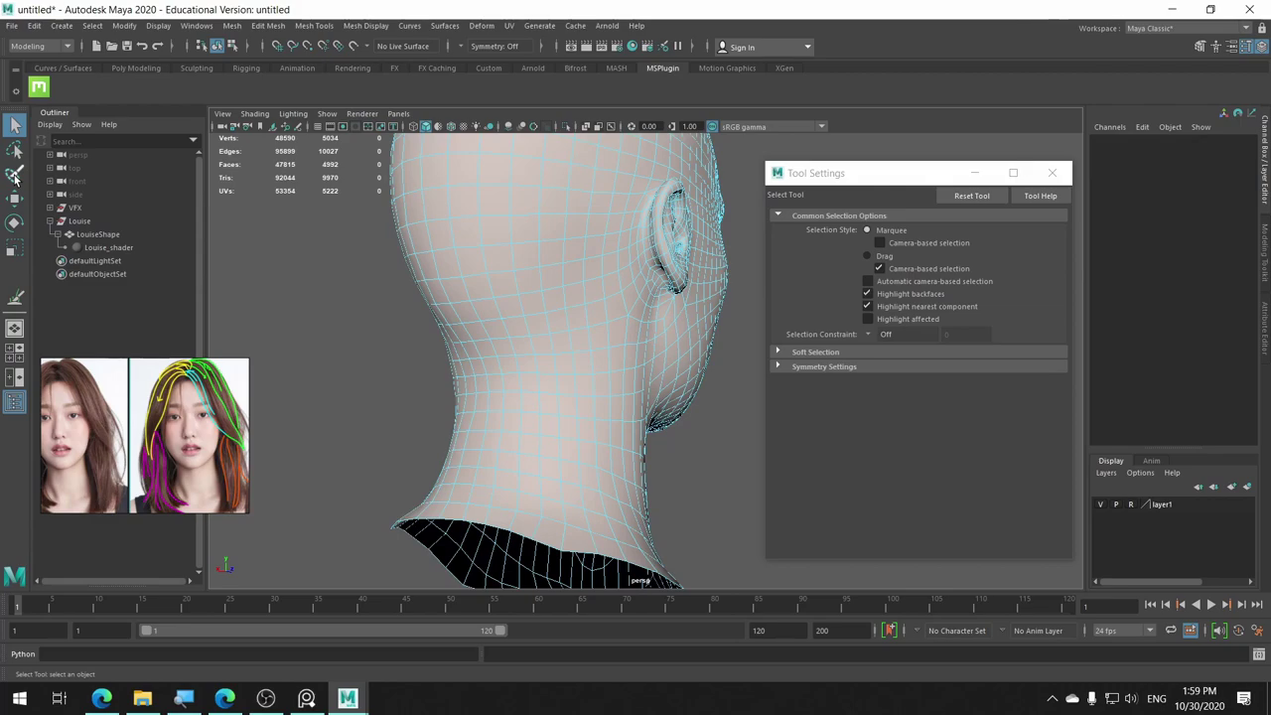
{"action": "left_click_drag", "start_coordinate": [534, 196], "coordinate": [440, 176]}
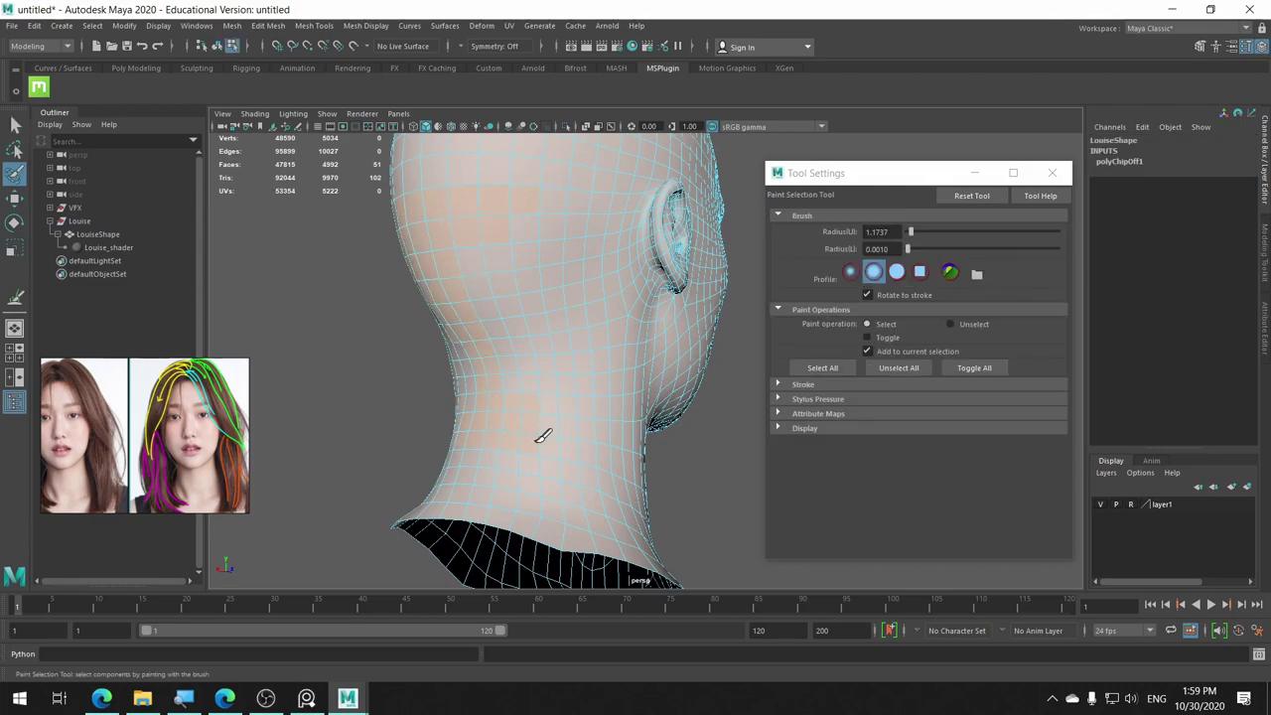
{"action": "mouse_move", "coordinate": [543, 435]}
{"action": "left_mouse_down"}
{"action": "mouse_move", "coordinate": [605, 440]}
{"action": "mouse_move", "coordinate": [605, 335]}
{"action": "mouse_move", "coordinate": [574, 430]}
{"action": "left_mouse_up"}
{"action": "mouse_move", "coordinate": [519, 385]}
{"action": "left_mouse_down"}
{"action": "mouse_move", "coordinate": [564, 409]}
{"action": "mouse_move", "coordinate": [530, 359]}
{"action": "mouse_move", "coordinate": [485, 230]}
{"action": "mouse_move", "coordinate": [479, 263]}
{"action": "left_mouse_up"}
{"action": "left_click_drag", "start_coordinate": [582, 221], "coordinate": [590, 284]}
Paint faces along the side of the head, jaw, cheek and around the ear, reaching 383 faces.
{"action": "key", "text": "f"}
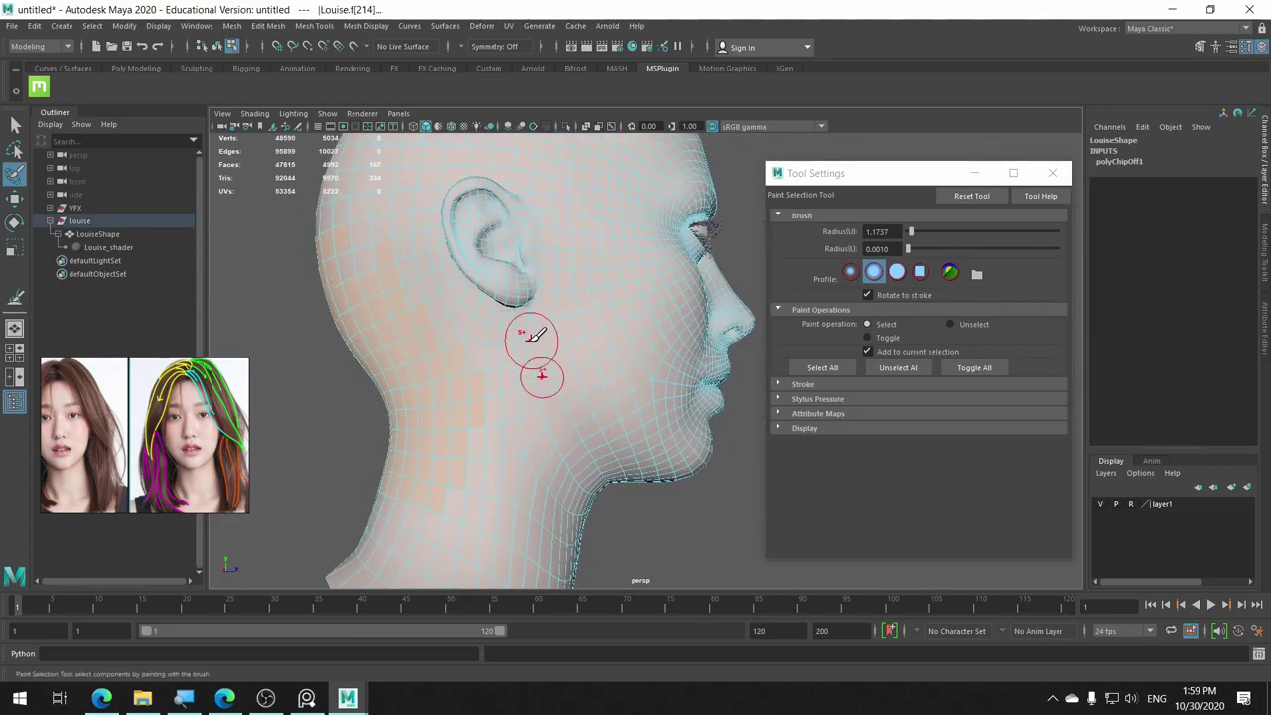
{"action": "mouse_move", "coordinate": [525, 329]}
{"action": "left_mouse_down"}
{"action": "mouse_move", "coordinate": [429, 335]}
{"action": "mouse_move", "coordinate": [461, 340]}
{"action": "left_mouse_up"}
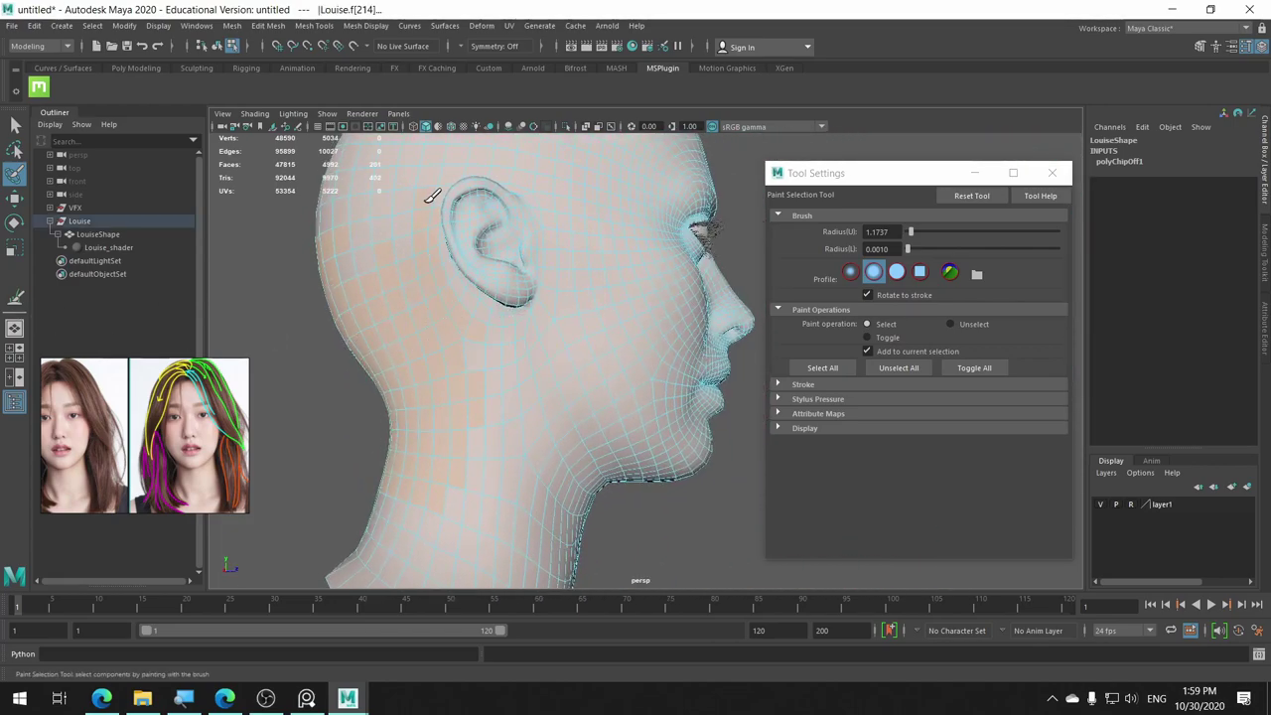
{"action": "mouse_move", "coordinate": [431, 195]}
{"action": "left_mouse_down"}
{"action": "mouse_move", "coordinate": [415, 278]}
{"action": "mouse_move", "coordinate": [342, 282]}
{"action": "left_mouse_up"}
{"action": "left_click_drag", "start_coordinate": [458, 333], "coordinate": [463, 341]}
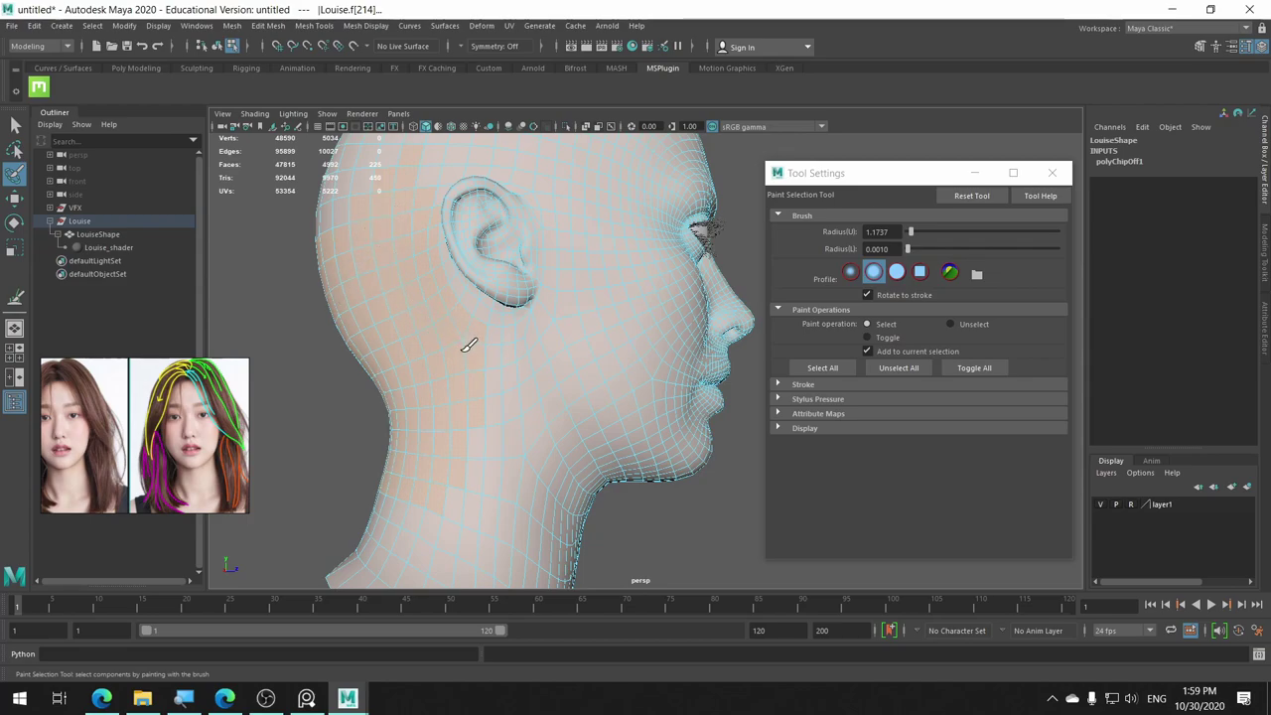
{"action": "left_click_drag", "start_coordinate": [348, 249], "coordinate": [375, 408], "text": "alt"}
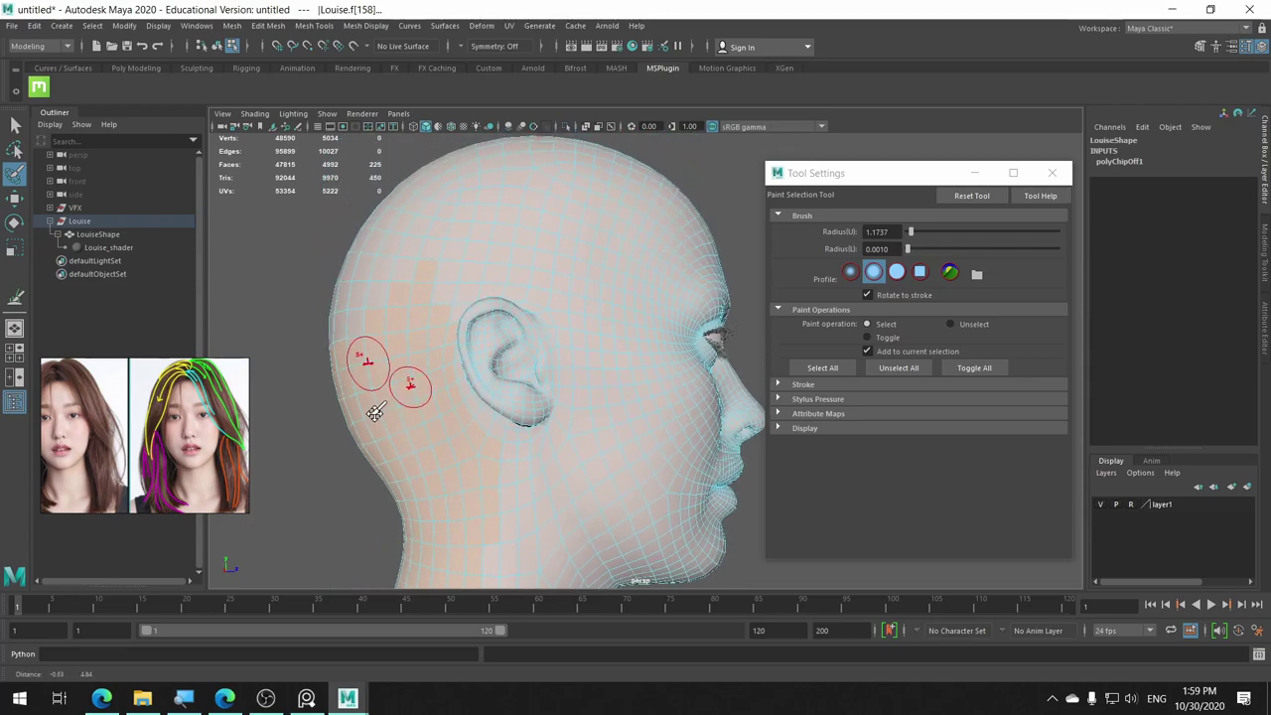
{"action": "right_click_drag", "start_coordinate": [374, 409], "coordinate": [427, 415], "text": "alt"}
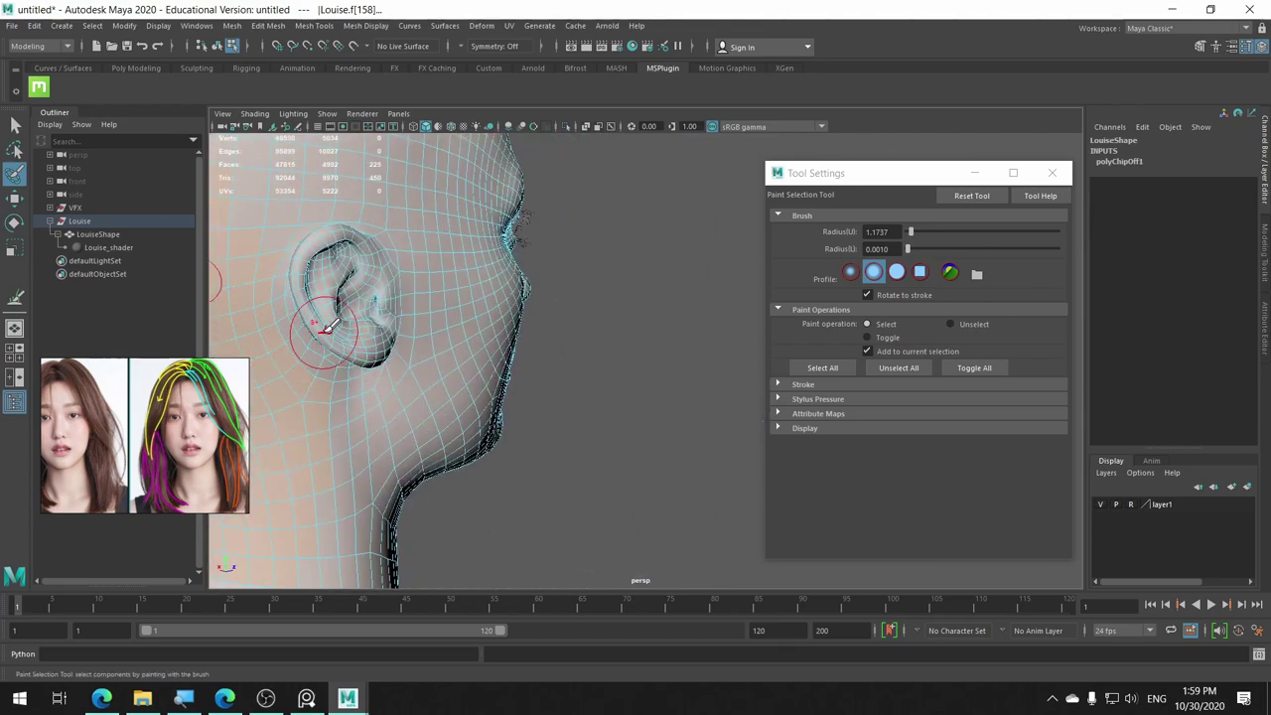
{"action": "left_click_drag", "start_coordinate": [325, 328], "coordinate": [504, 383]}
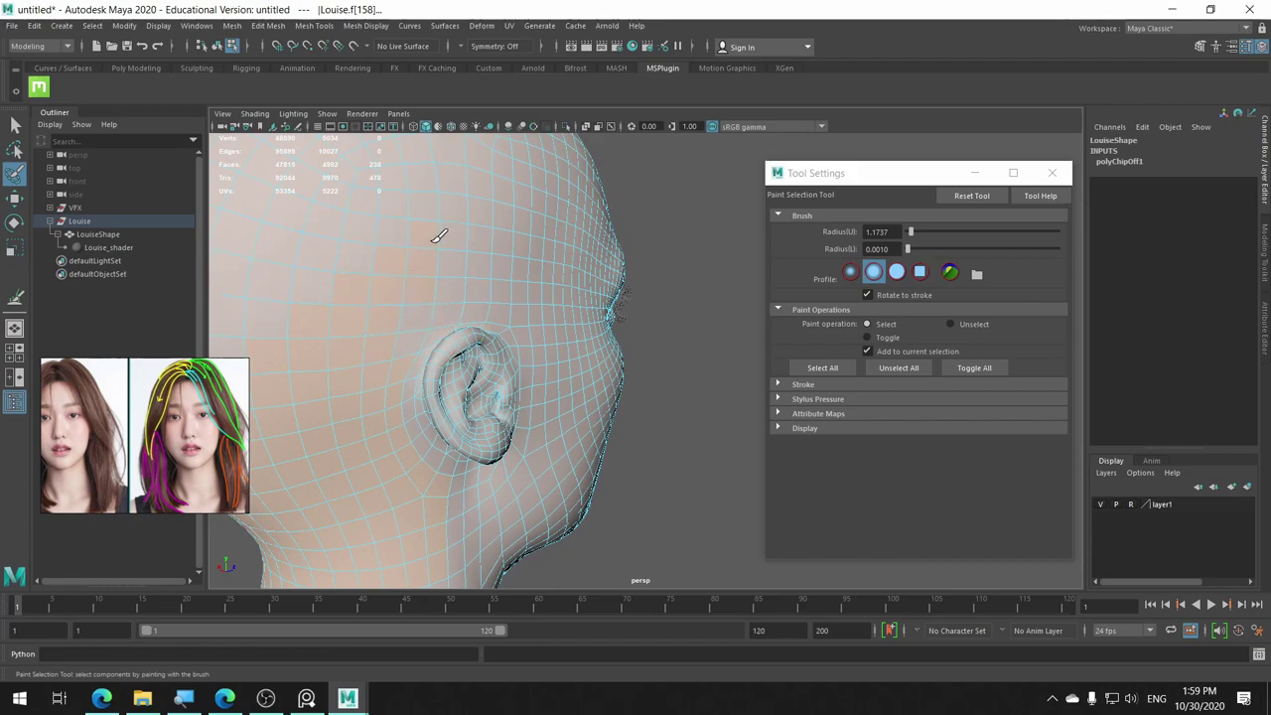
{"action": "left_click_drag", "start_coordinate": [407, 312], "coordinate": [492, 297]}
{"action": "left_click_drag", "start_coordinate": [584, 189], "coordinate": [605, 174]}
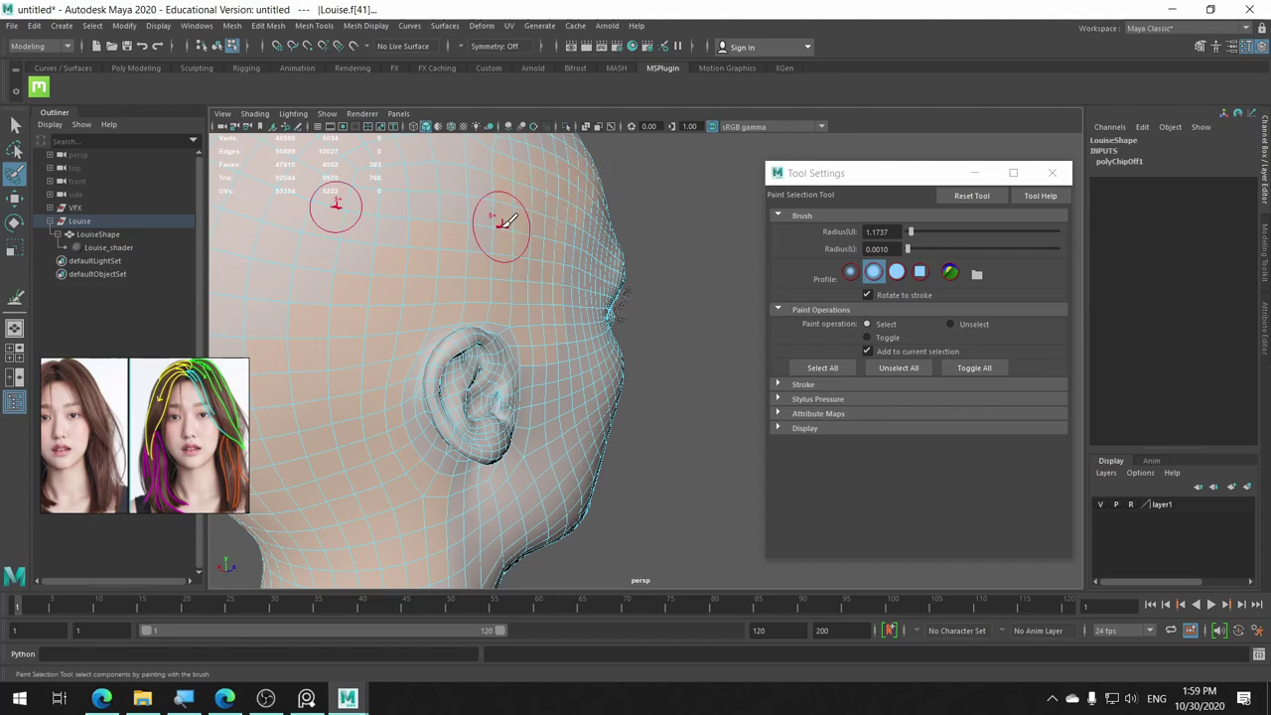
{"action": "scroll", "coordinate": [516, 248], "scroll_direction": "down", "scroll_amount": 5}
{"action": "mouse_move", "coordinate": [420, 233]}
{"action": "left_mouse_down", "text": "alt"}
{"action": "mouse_move", "coordinate": [346, 268]}
{"action": "mouse_move", "coordinate": [179, 292]}
{"action": "left_mouse_up", "text": "alt"}
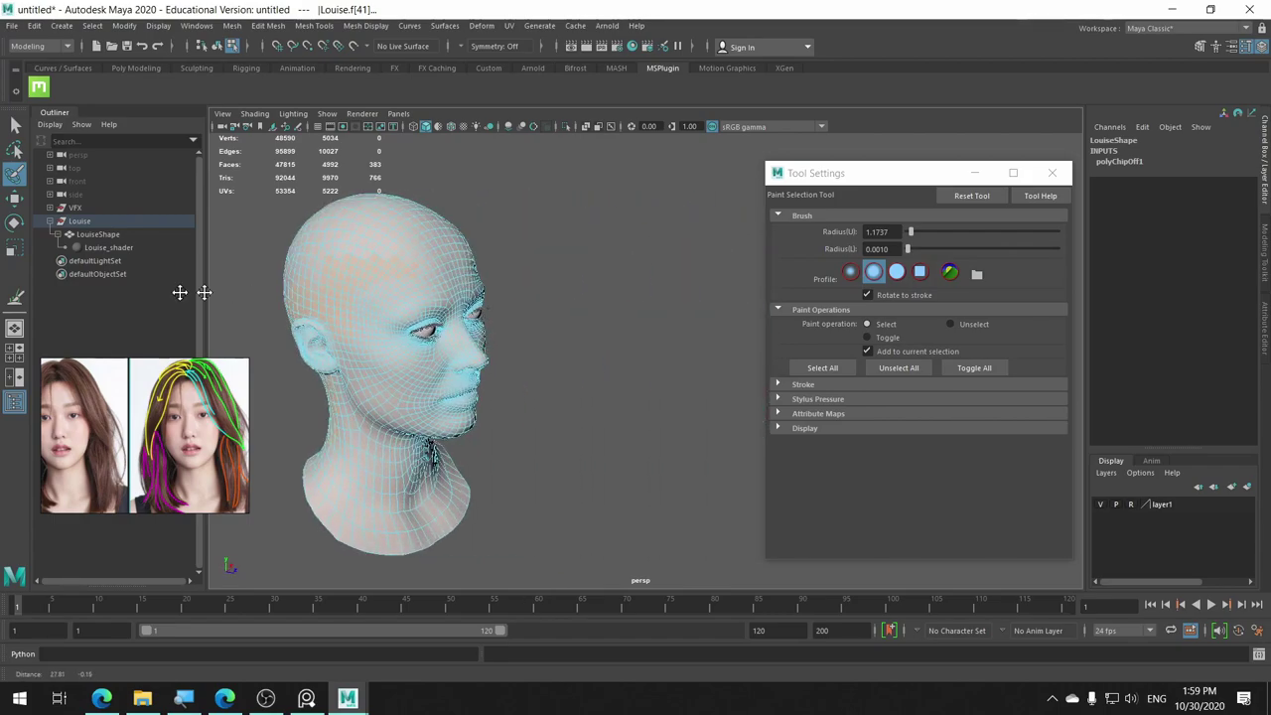
Paint more faces over the crown and upper side of the scalp, bringing the selection to 488 faces.
{"action": "scroll", "coordinate": [298, 278], "scroll_direction": "up", "scroll_amount": 5}
{"action": "mouse_move", "coordinate": [537, 266]}
{"action": "left_mouse_down", "text": "alt"}
{"action": "mouse_move", "coordinate": [397, 269]}
{"action": "mouse_move", "coordinate": [391, 295]}
{"action": "mouse_move", "coordinate": [352, 278]}
{"action": "mouse_move", "coordinate": [388, 242]}
{"action": "mouse_move", "coordinate": [329, 258]}
{"action": "mouse_move", "coordinate": [417, 215]}
{"action": "mouse_move", "coordinate": [284, 267]}
{"action": "mouse_move", "coordinate": [377, 213]}
{"action": "mouse_move", "coordinate": [420, 239]}
{"action": "mouse_move", "coordinate": [553, 269]}
{"action": "mouse_move", "coordinate": [249, 327]}
{"action": "mouse_move", "coordinate": [305, 263]}
{"action": "left_mouse_up", "text": "alt"}
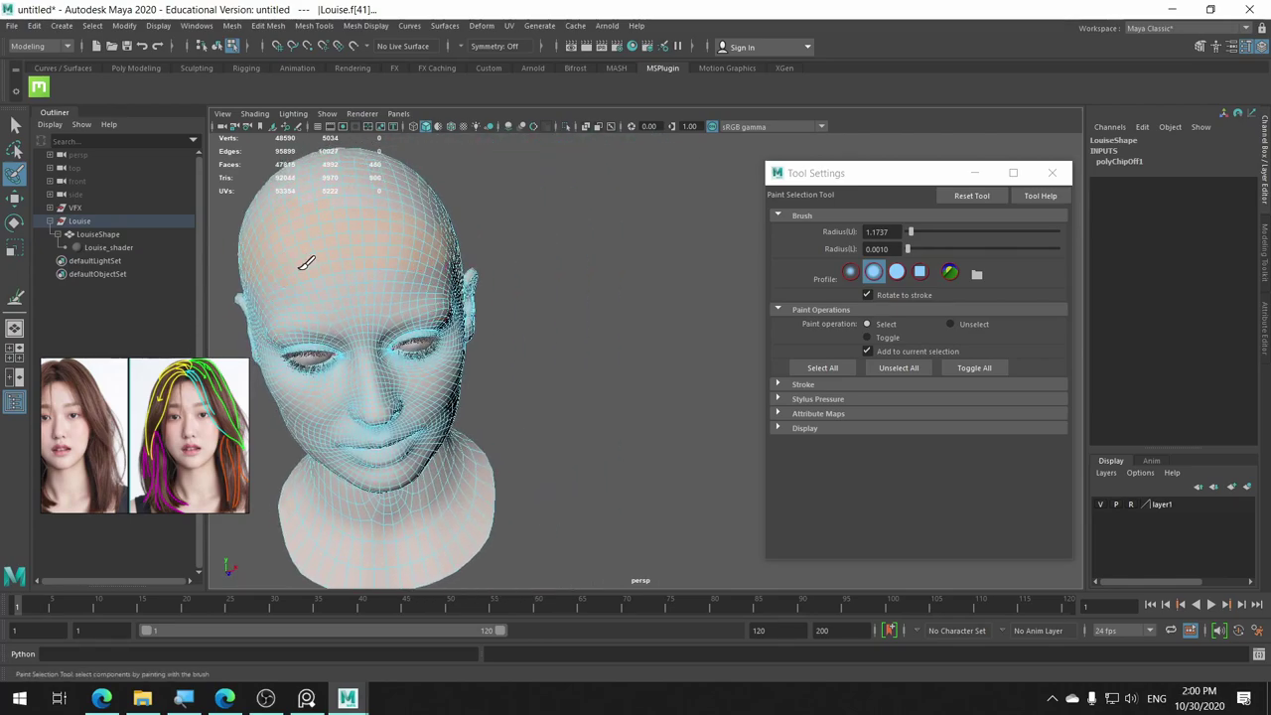
{"action": "mouse_move", "coordinate": [501, 292]}
{"action": "left_mouse_down", "text": "alt"}
{"action": "mouse_move", "coordinate": [513, 278]}
{"action": "mouse_move", "coordinate": [562, 335]}
{"action": "mouse_move", "coordinate": [580, 427]}
{"action": "left_mouse_up", "text": "alt"}
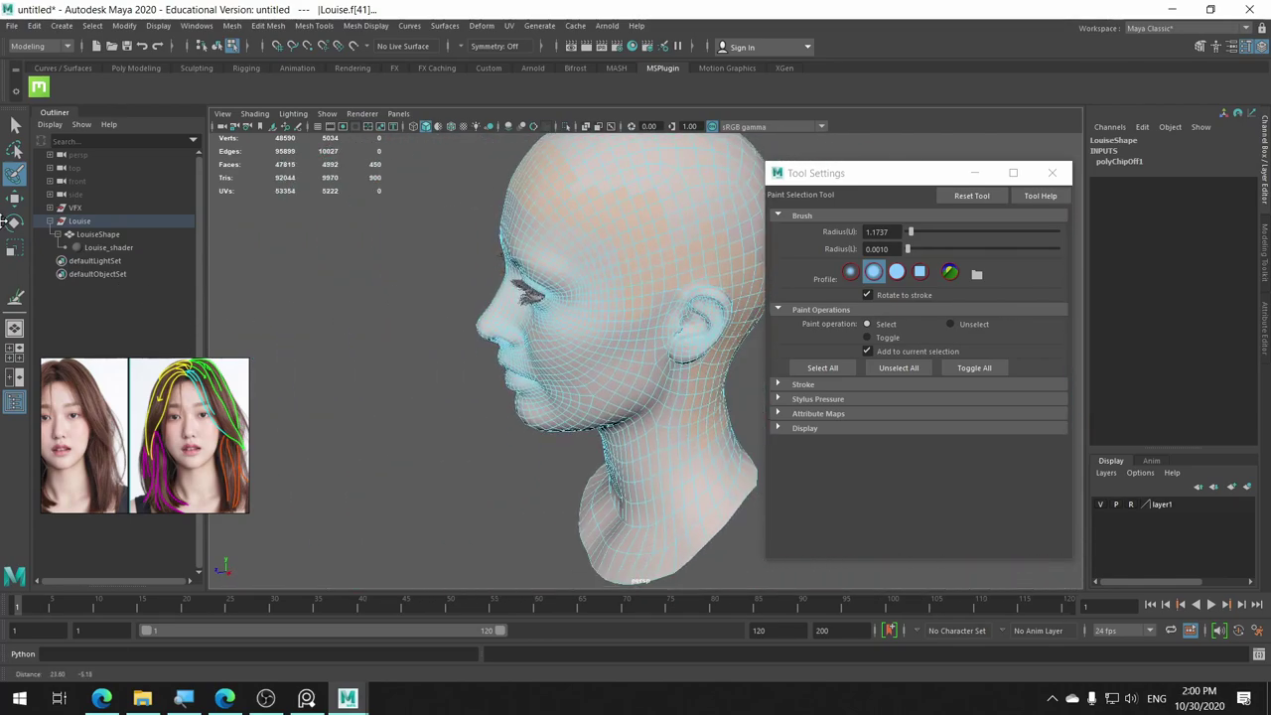
{"action": "left_click", "coordinate": [900, 411]}
{"action": "mouse_move", "coordinate": [752, 369]}
{"action": "left_mouse_down", "text": "alt"}
{"action": "mouse_move", "coordinate": [647, 361]}
{"action": "mouse_move", "coordinate": [440, 284]}
{"action": "mouse_move", "coordinate": [582, 278]}
{"action": "mouse_move", "coordinate": [659, 301]}
{"action": "left_mouse_up", "text": "alt"}
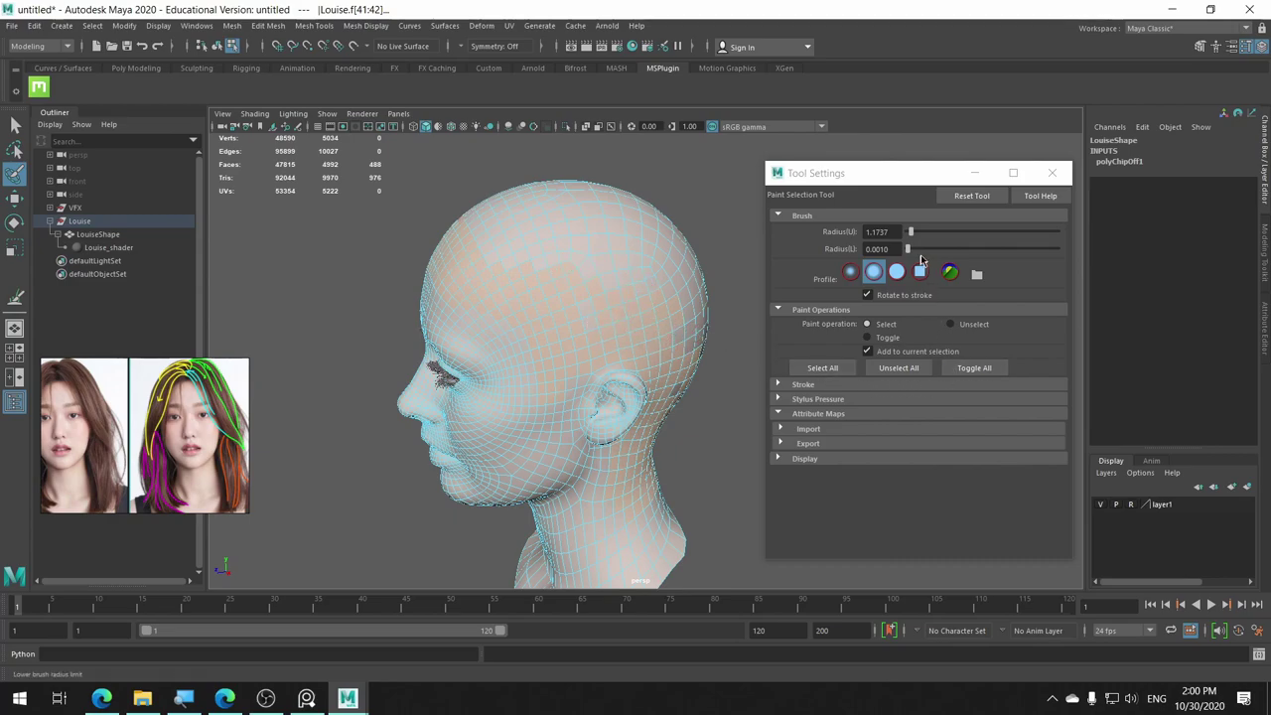
Set the selection brush Radius(U) to 6.4444 in Tool Settings.
{"action": "left_click", "coordinate": [940, 233]}
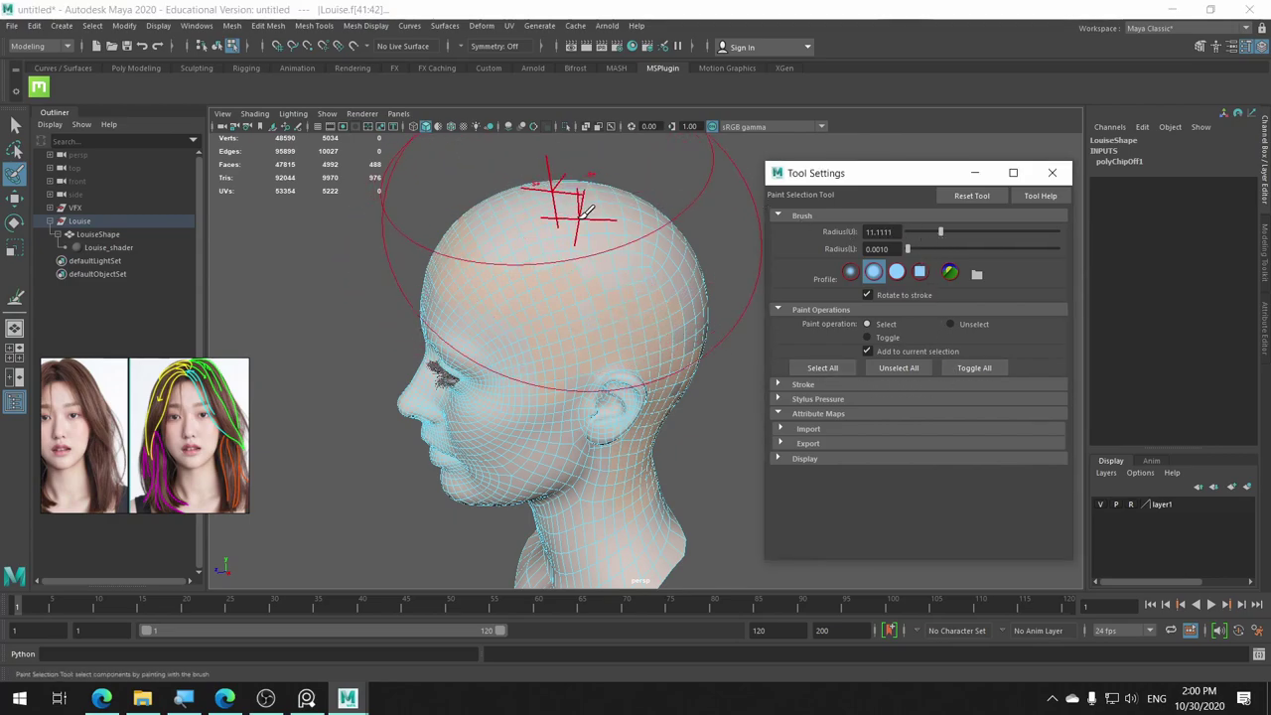
{"action": "left_click_drag", "start_coordinate": [588, 211], "coordinate": [582, 292], "text": "alt"}
{"action": "right_click_drag", "start_coordinate": [582, 292], "coordinate": [585, 289], "text": "alt"}
{"action": "middle_click_drag", "start_coordinate": [585, 289], "coordinate": [994, 444], "text": "alt"}
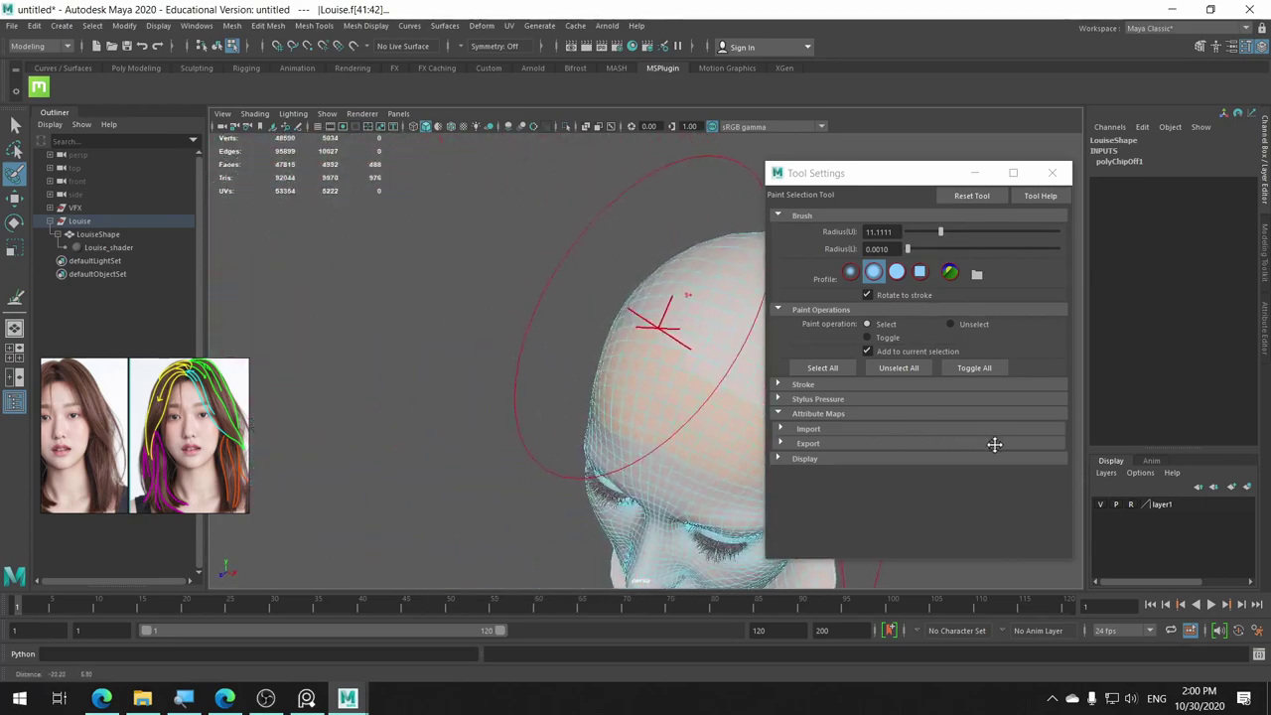
{"action": "left_click", "coordinate": [817, 399]}
{"action": "mouse_move", "coordinate": [724, 397]}
{"action": "left_mouse_down", "text": "alt"}
{"action": "mouse_move", "coordinate": [533, 374]}
{"action": "mouse_move", "coordinate": [594, 405]}
{"action": "left_mouse_up", "text": "alt"}
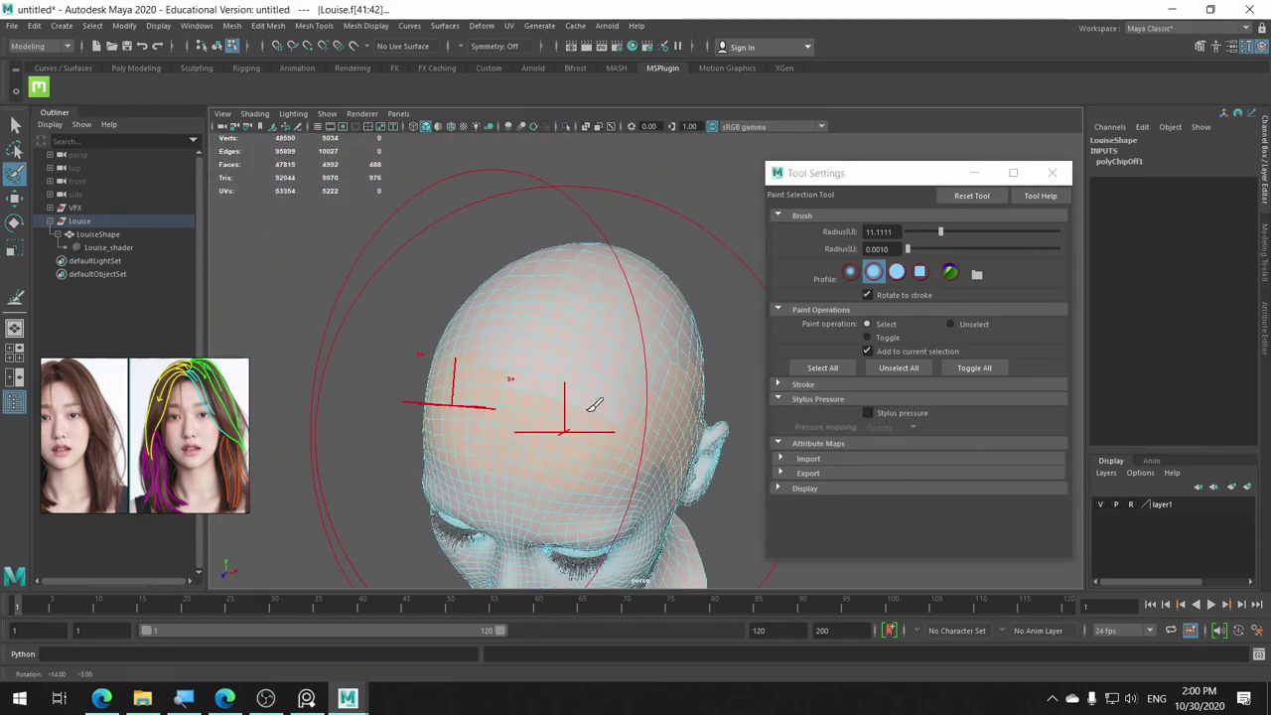
{"action": "left_click_drag", "start_coordinate": [940, 233], "coordinate": [926, 233]}
Paint the remaining crown and back-of-head faces, bringing the selection to 818 faces.
{"action": "left_click_drag", "start_coordinate": [589, 328], "coordinate": [610, 361]}
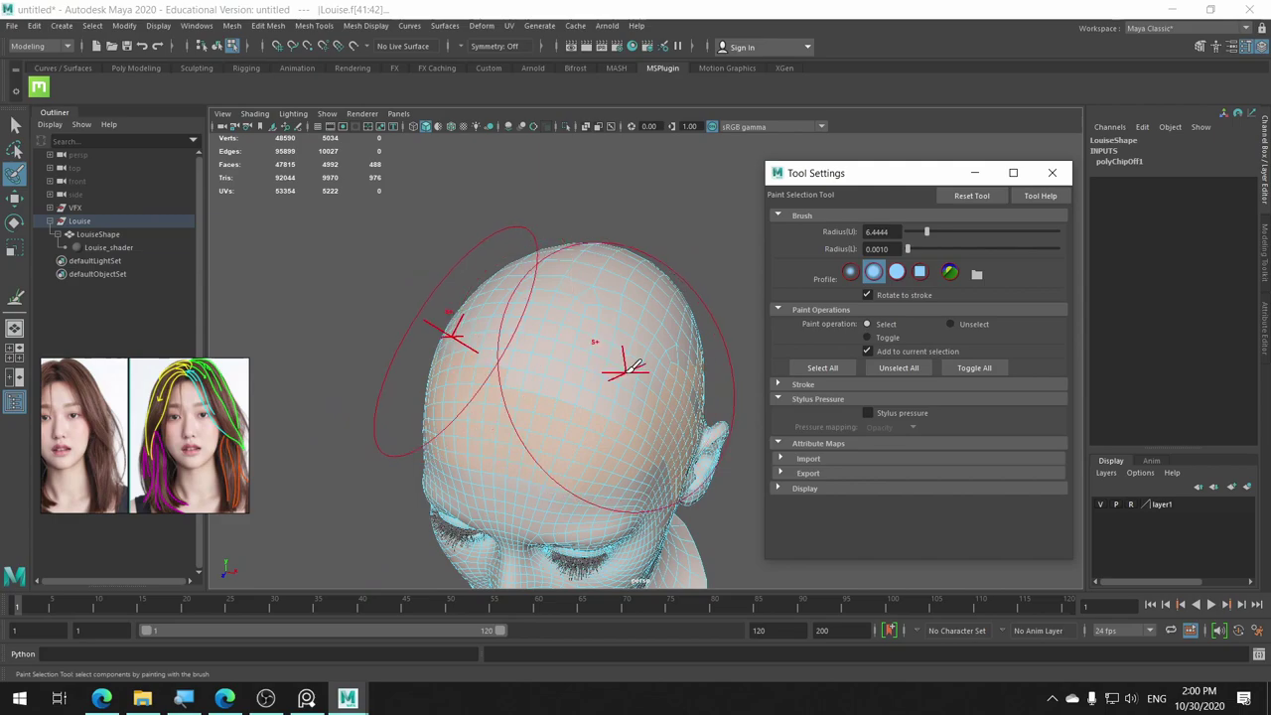
{"action": "mouse_move", "coordinate": [648, 297]}
{"action": "left_mouse_down"}
{"action": "mouse_move", "coordinate": [652, 318]}
{"action": "mouse_move", "coordinate": [477, 337]}
{"action": "left_mouse_up"}
{"action": "mouse_move", "coordinate": [476, 338]}
{"action": "middle_mouse_down", "text": "alt"}
{"action": "mouse_move", "coordinate": [340, 314]}
{"action": "mouse_move", "coordinate": [383, 312]}
{"action": "middle_mouse_up", "text": "alt"}
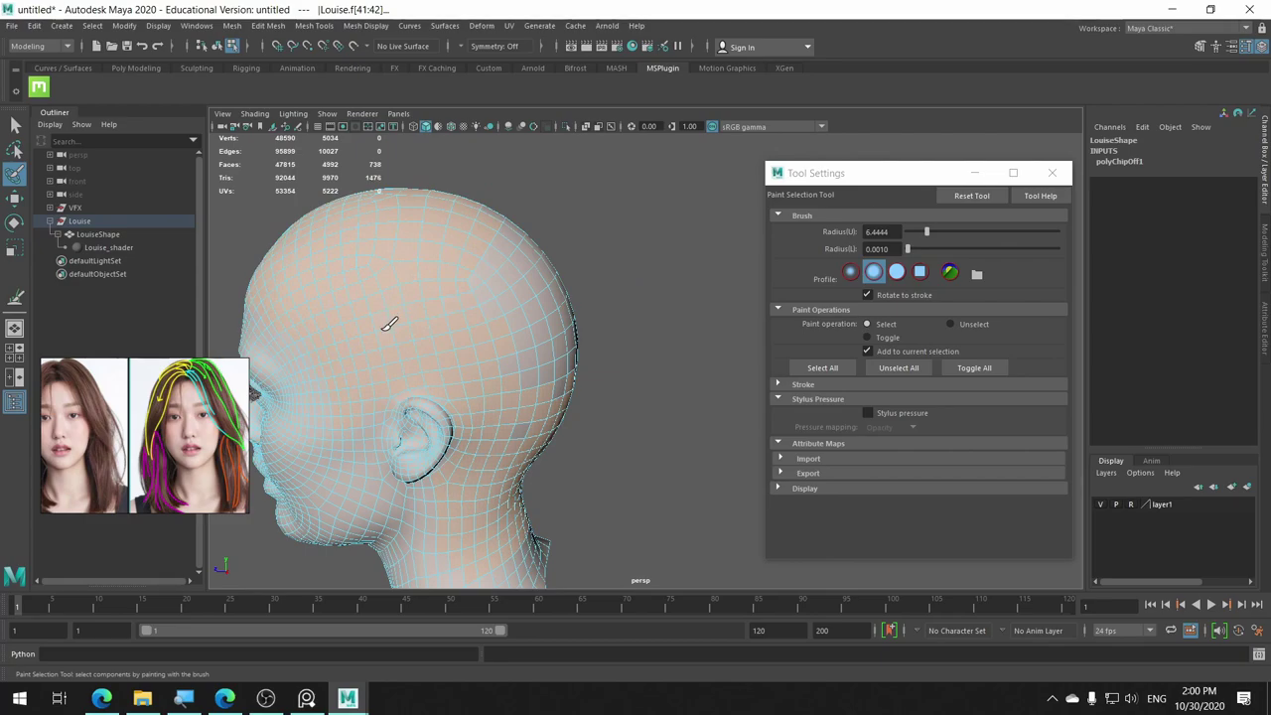
{"action": "mouse_move", "coordinate": [388, 320]}
{"action": "left_mouse_down"}
{"action": "mouse_move", "coordinate": [434, 275]}
{"action": "mouse_move", "coordinate": [250, 314]}
{"action": "left_mouse_up"}
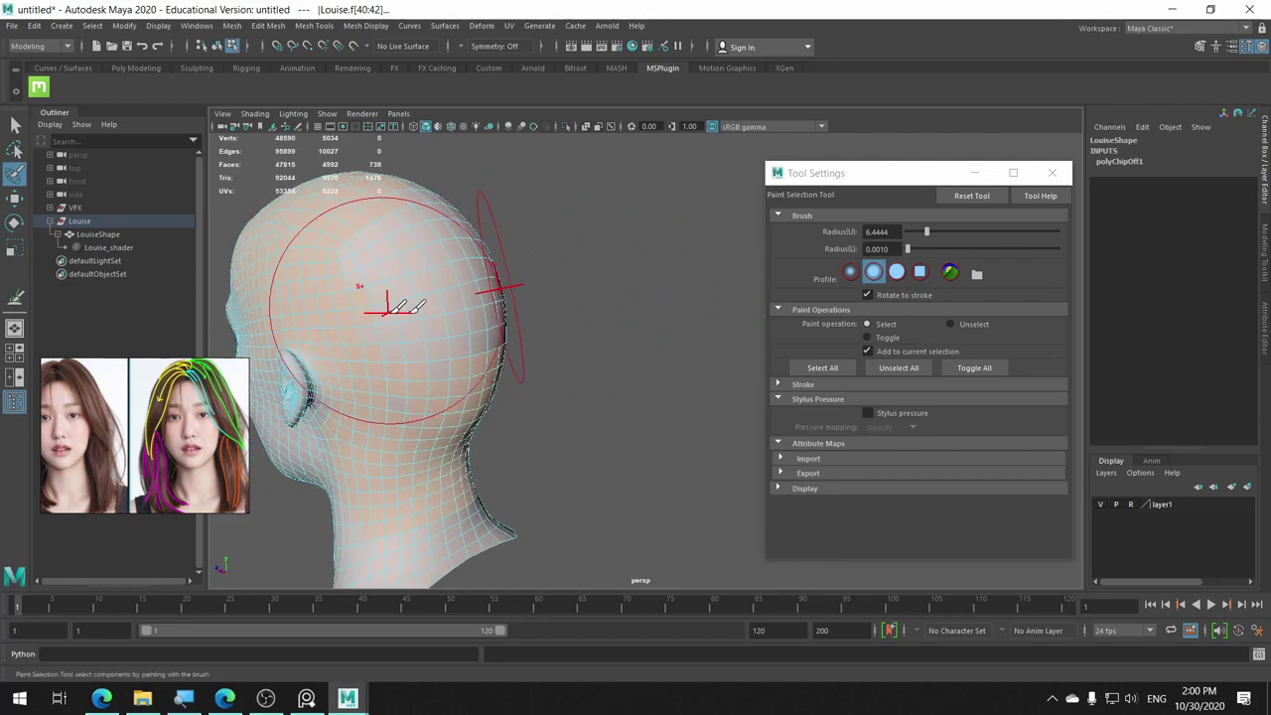
{"action": "left_click_drag", "start_coordinate": [397, 288], "coordinate": [425, 298]}
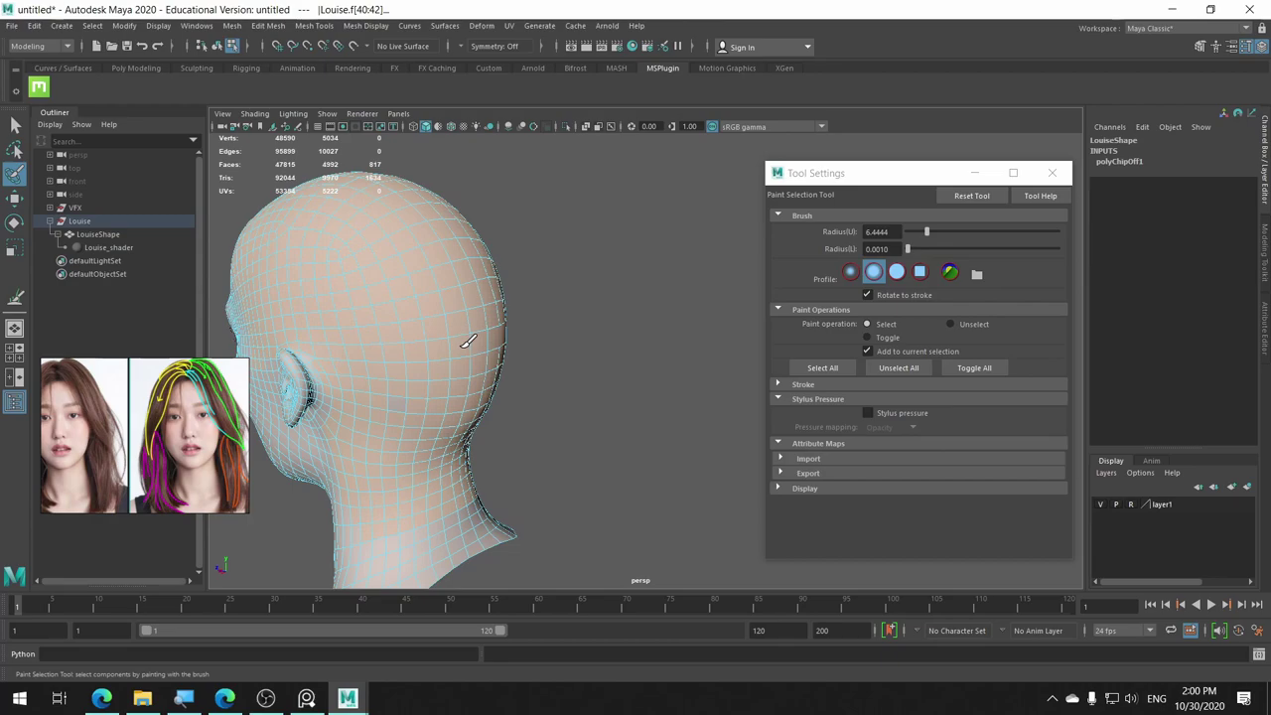
{"action": "left_click_drag", "start_coordinate": [420, 388], "coordinate": [412, 393]}
{"action": "scroll", "coordinate": [511, 369], "scroll_direction": "up", "scroll_amount": 3}
{"action": "scroll", "coordinate": [374, 381], "scroll_direction": "down", "scroll_amount": 1}
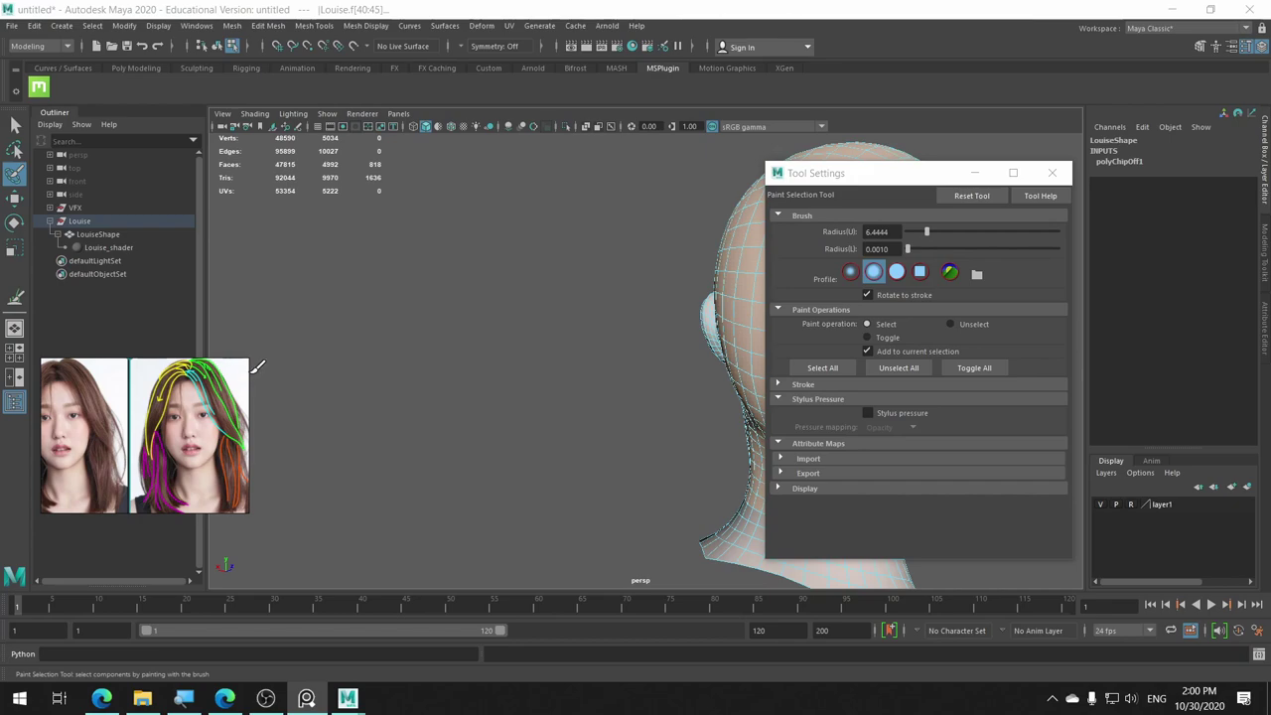
{"action": "mouse_move", "coordinate": [593, 377]}
{"action": "left_mouse_down", "text": "alt"}
{"action": "mouse_move", "coordinate": [488, 397]}
{"action": "mouse_move", "coordinate": [396, 392]}
{"action": "left_mouse_up", "text": "alt"}
{"action": "middle_click_drag", "start_coordinate": [396, 392], "coordinate": [122, 331], "text": "alt"}
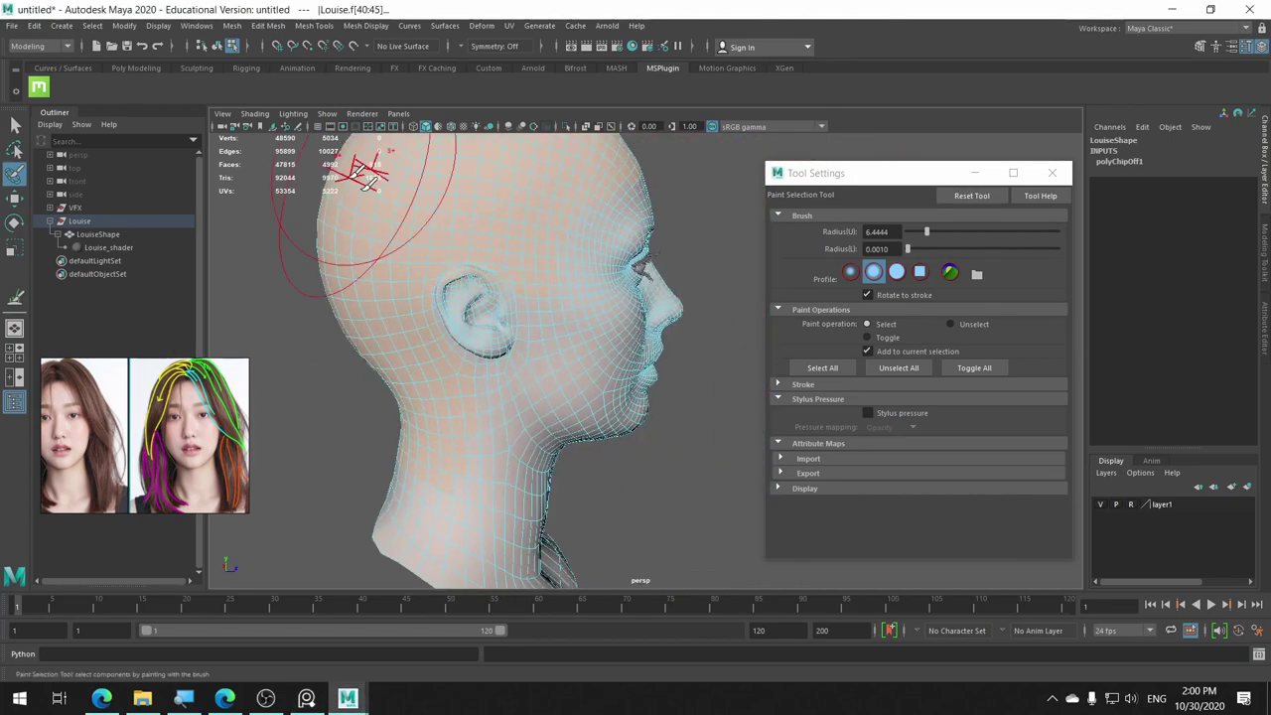
{"action": "left_click", "coordinate": [328, 25]}
{"action": "mouse_move", "coordinate": [267, 26]}
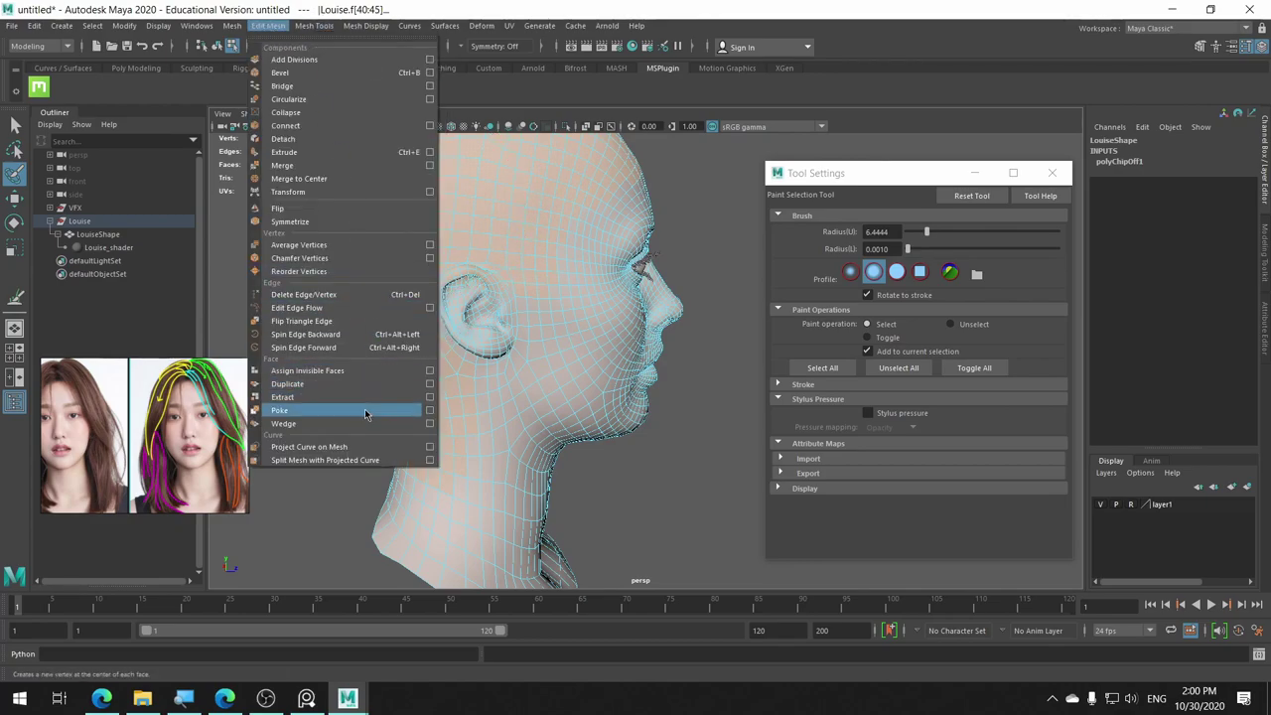
Extract the painted faces into a separate 747-face scalp mesh and select it.
{"action": "left_click", "coordinate": [369, 399]}
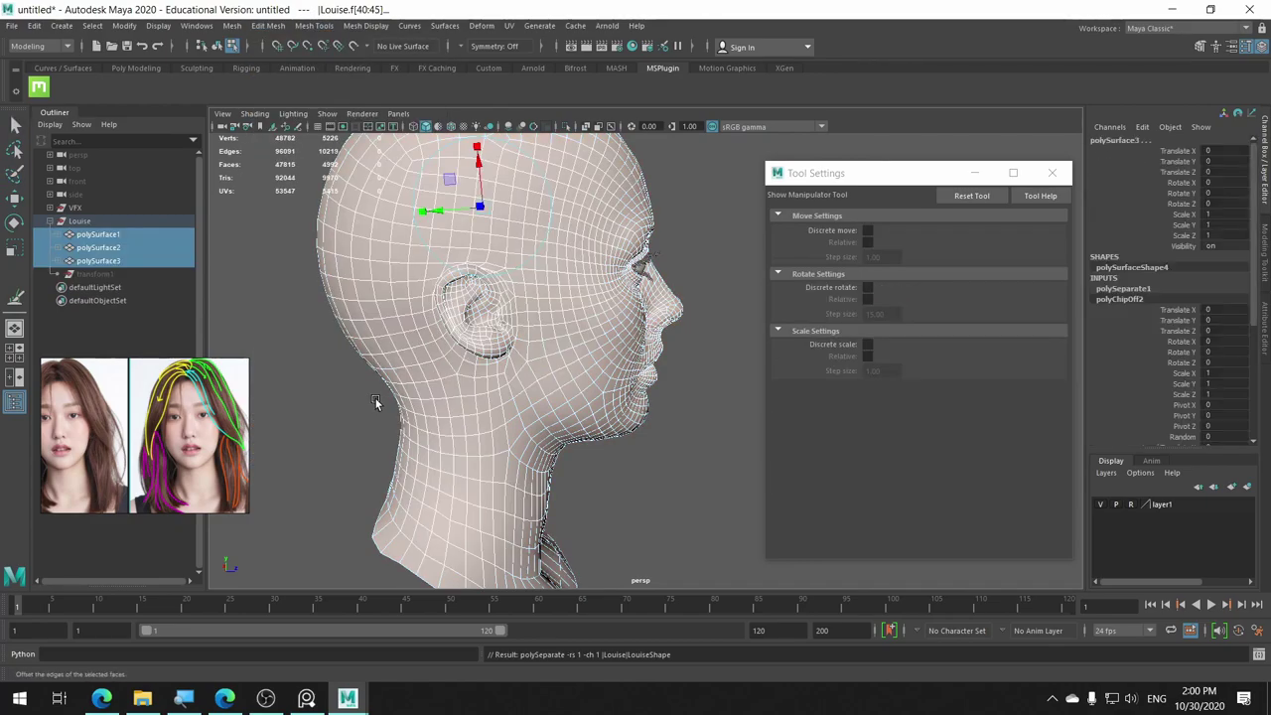
{"action": "left_click", "coordinate": [126, 262]}
{"action": "left_click", "coordinate": [120, 252]}
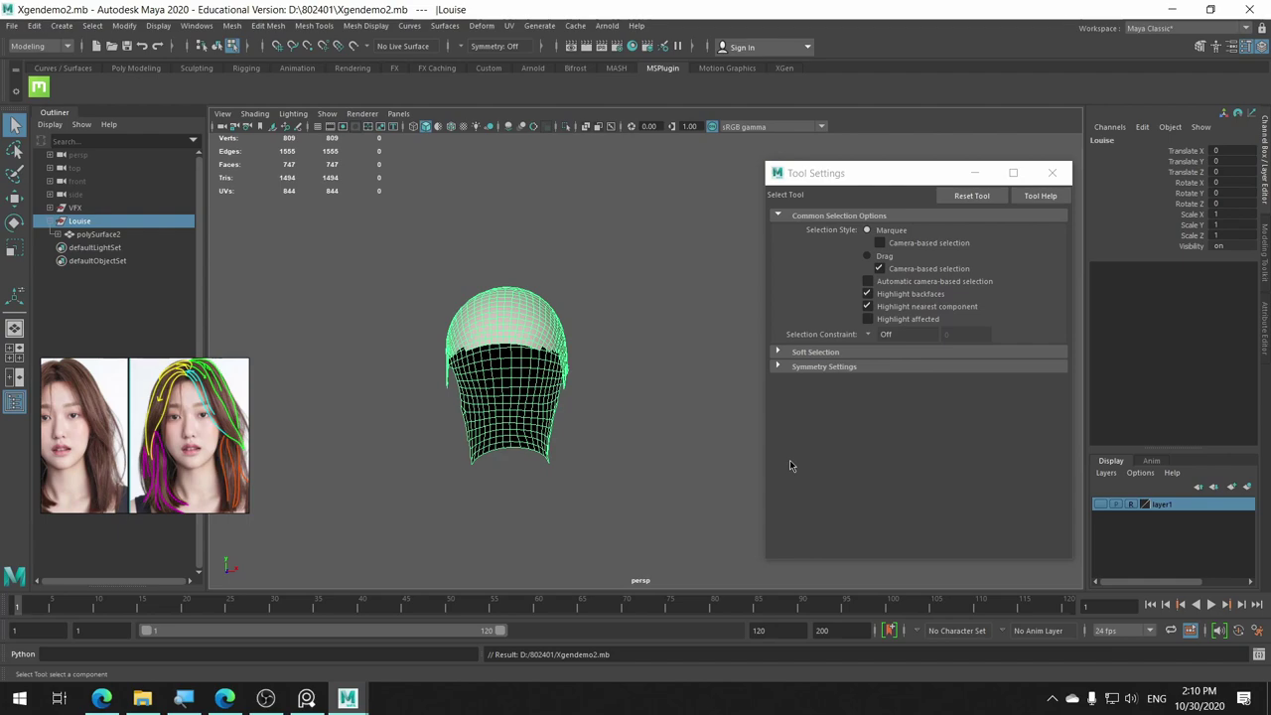
Close the Tool Settings window so only the hair cap mesh remains in view.
{"action": "left_click", "coordinate": [1053, 173]}
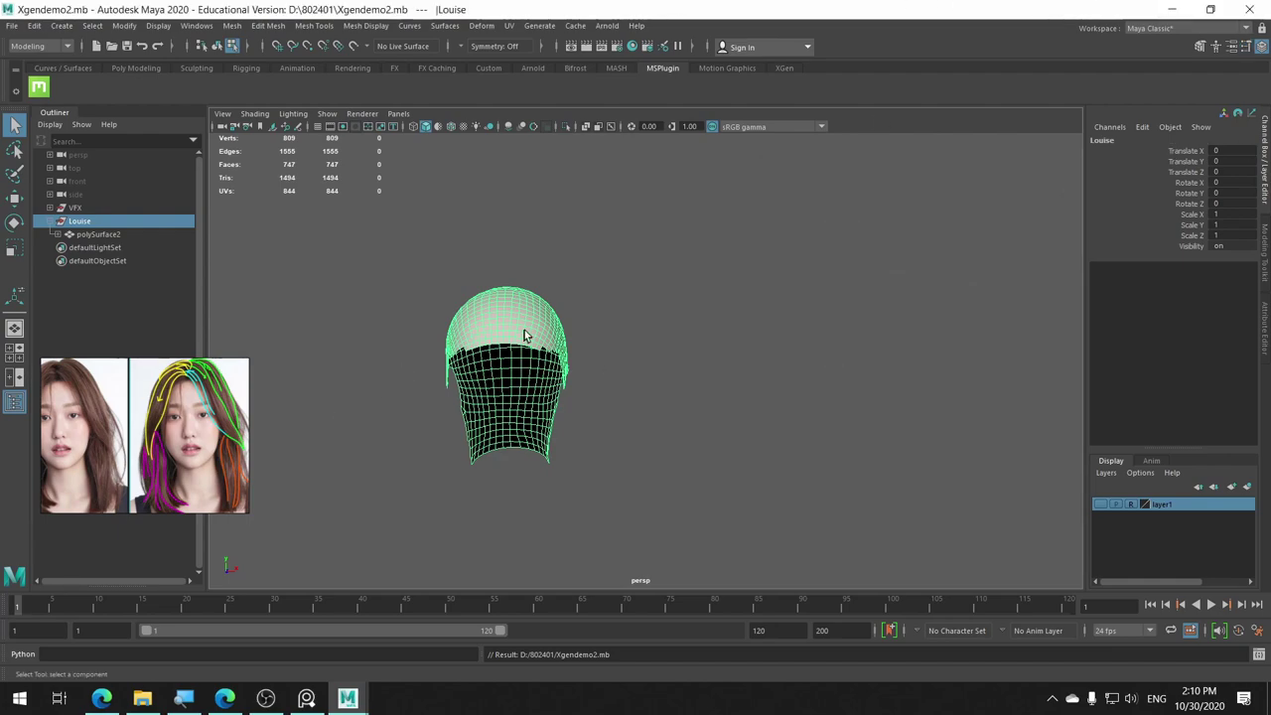
{"action": "left_click_drag", "start_coordinate": [696, 295], "coordinate": [642, 238], "text": "alt"}
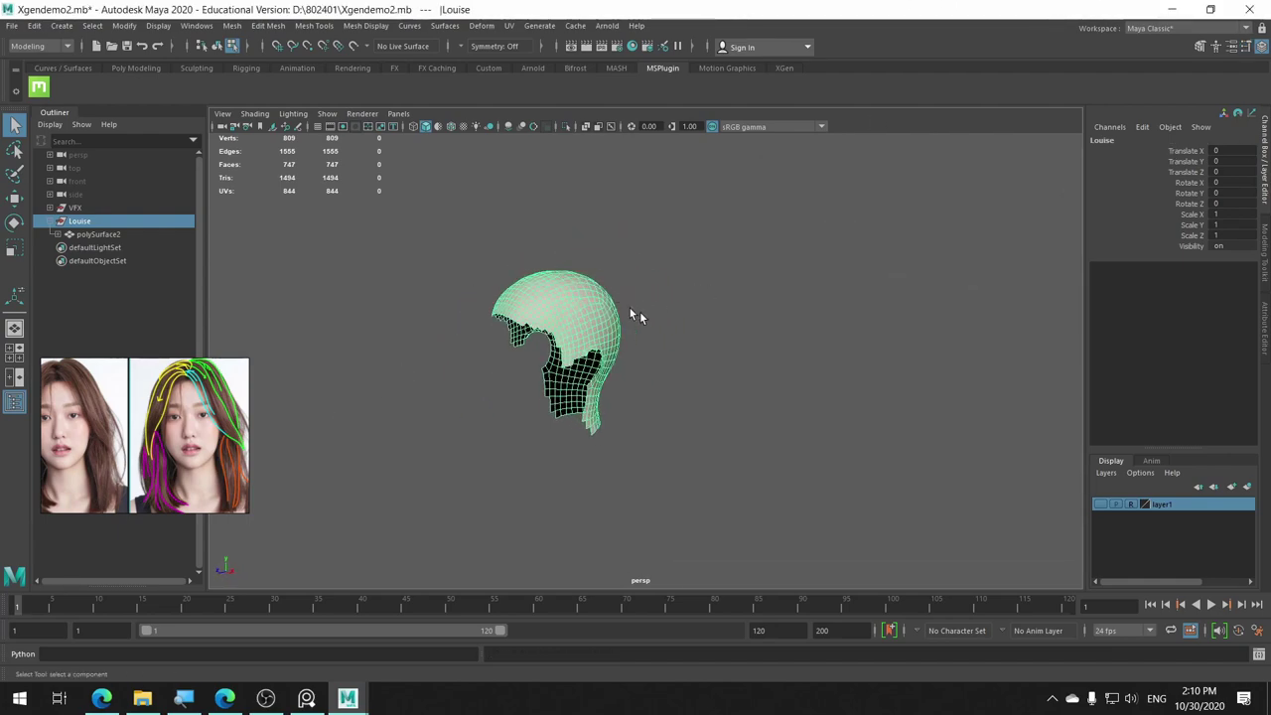
{"action": "middle_click_drag", "start_coordinate": [642, 239], "coordinate": [619, 294], "text": "alt"}
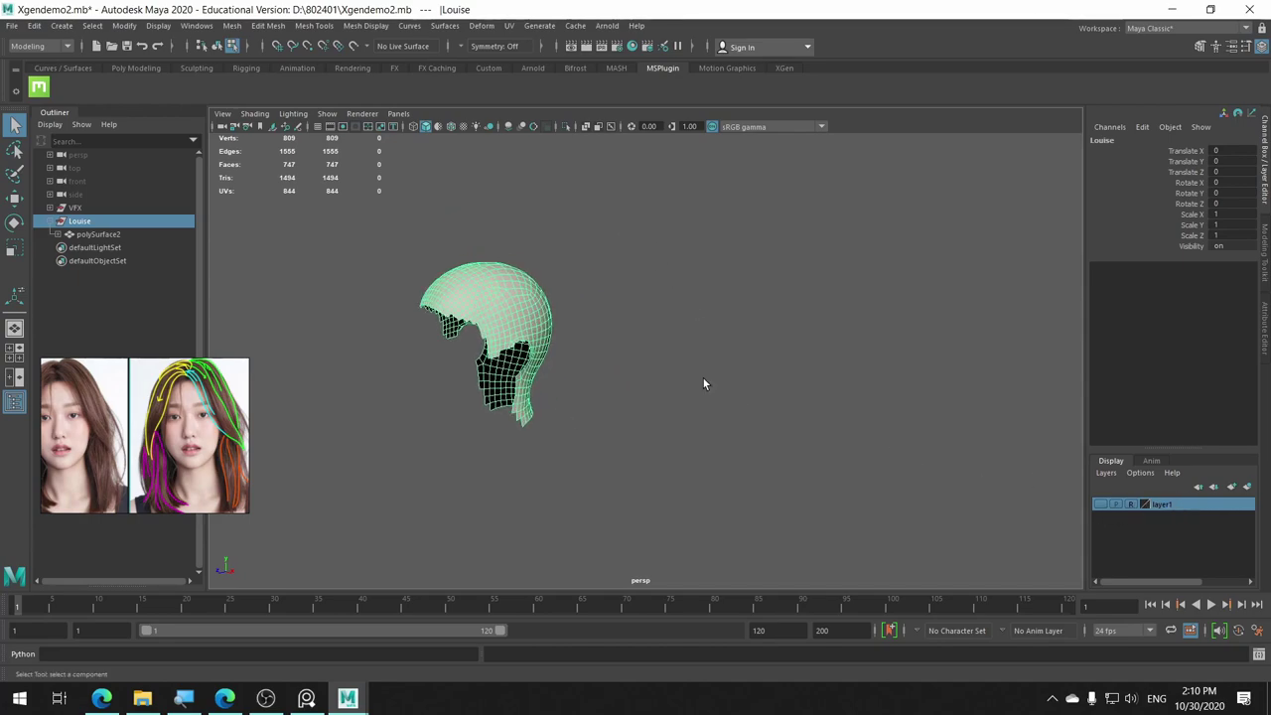
Rename the Louise group to Scalp.
{"action": "double_click", "coordinate": [84, 221]}
{"action": "type", "text": "Sca"}
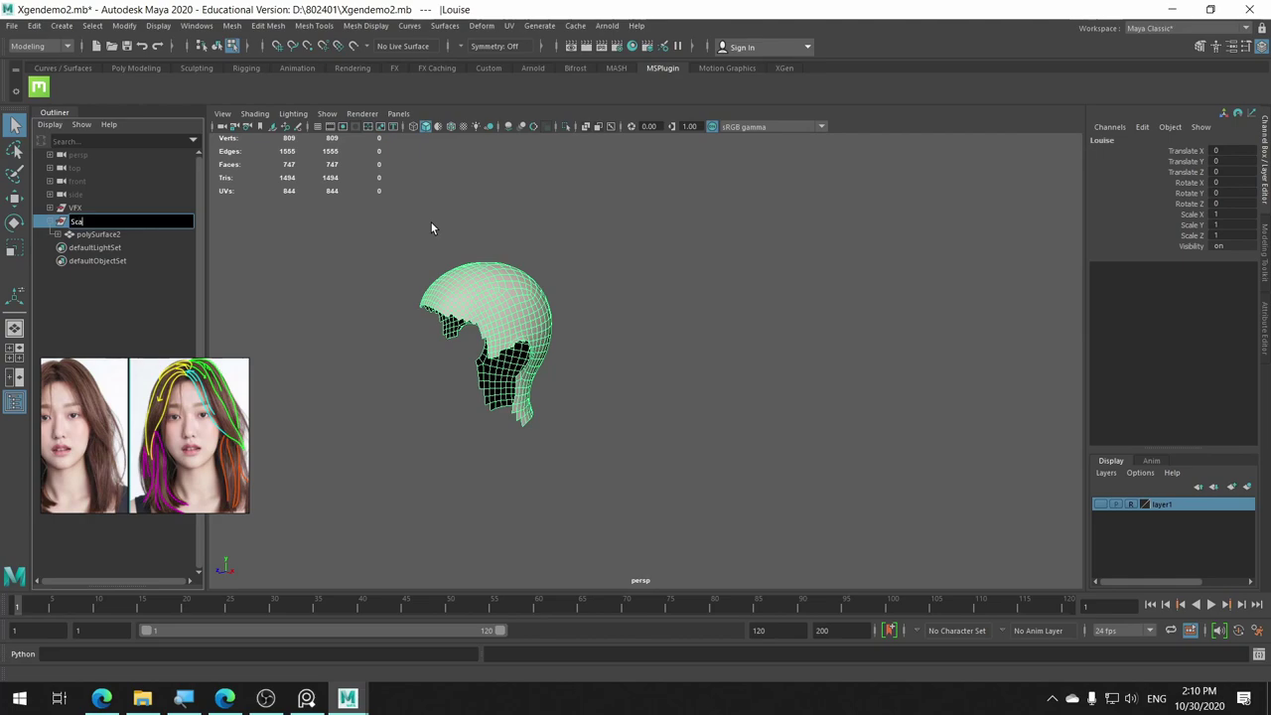
{"action": "type", "text": "lp"}
{"action": "key", "text": "Return"}
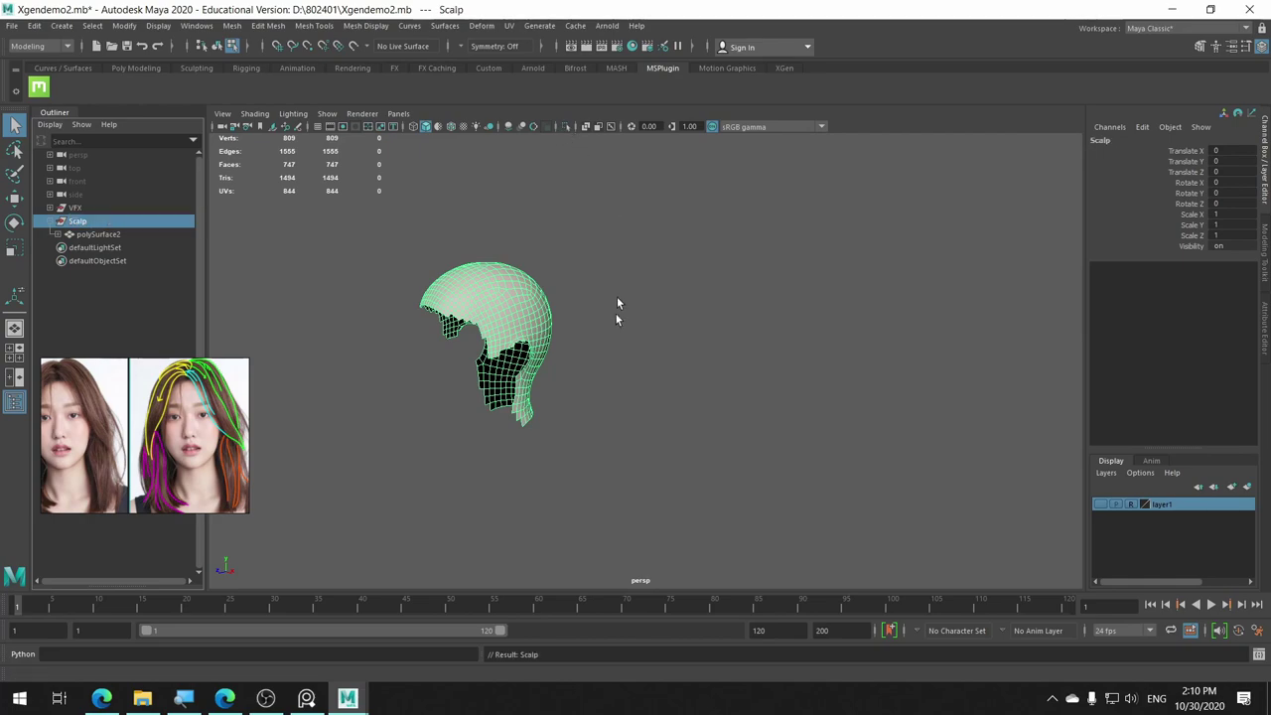
{"action": "mouse_move", "coordinate": [617, 303]}
{"action": "left_mouse_down", "text": "alt"}
{"action": "mouse_move", "coordinate": [590, 439]}
{"action": "mouse_move", "coordinate": [666, 420]}
{"action": "left_mouse_up", "text": "alt"}
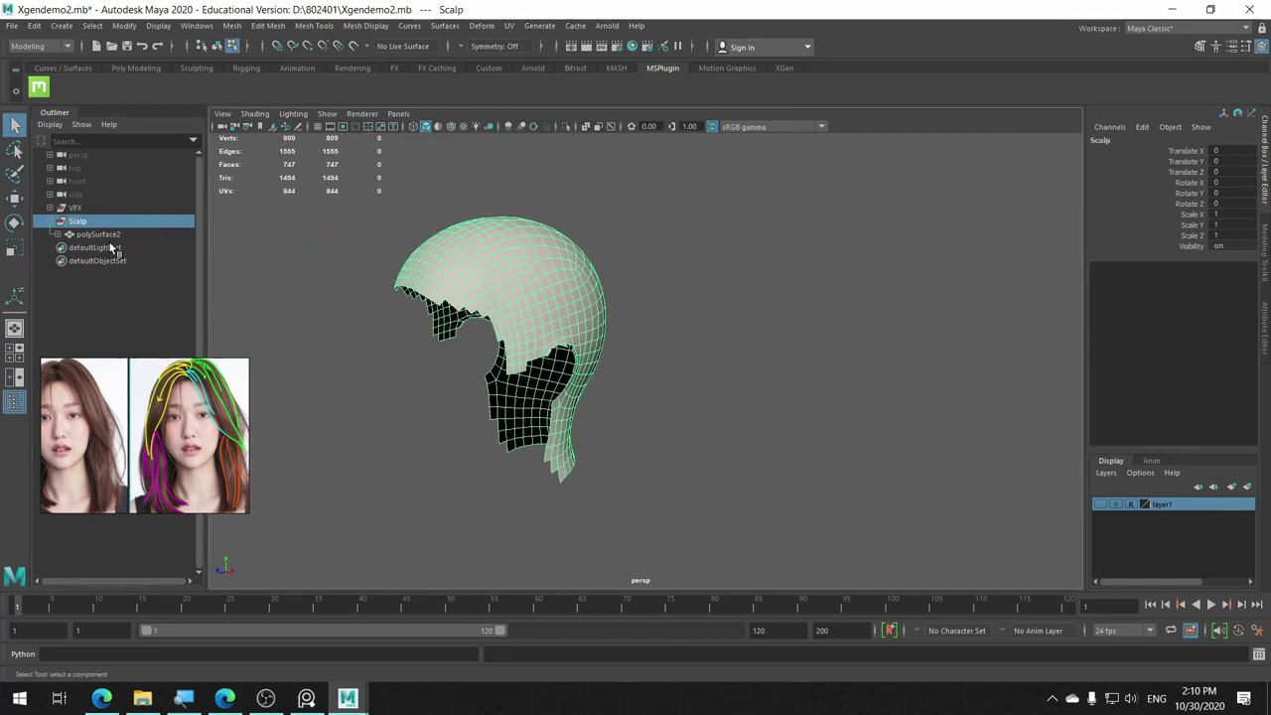
Select the polySurface2 mesh's shape node and delete its construction history.
{"action": "left_click", "coordinate": [51, 222]}
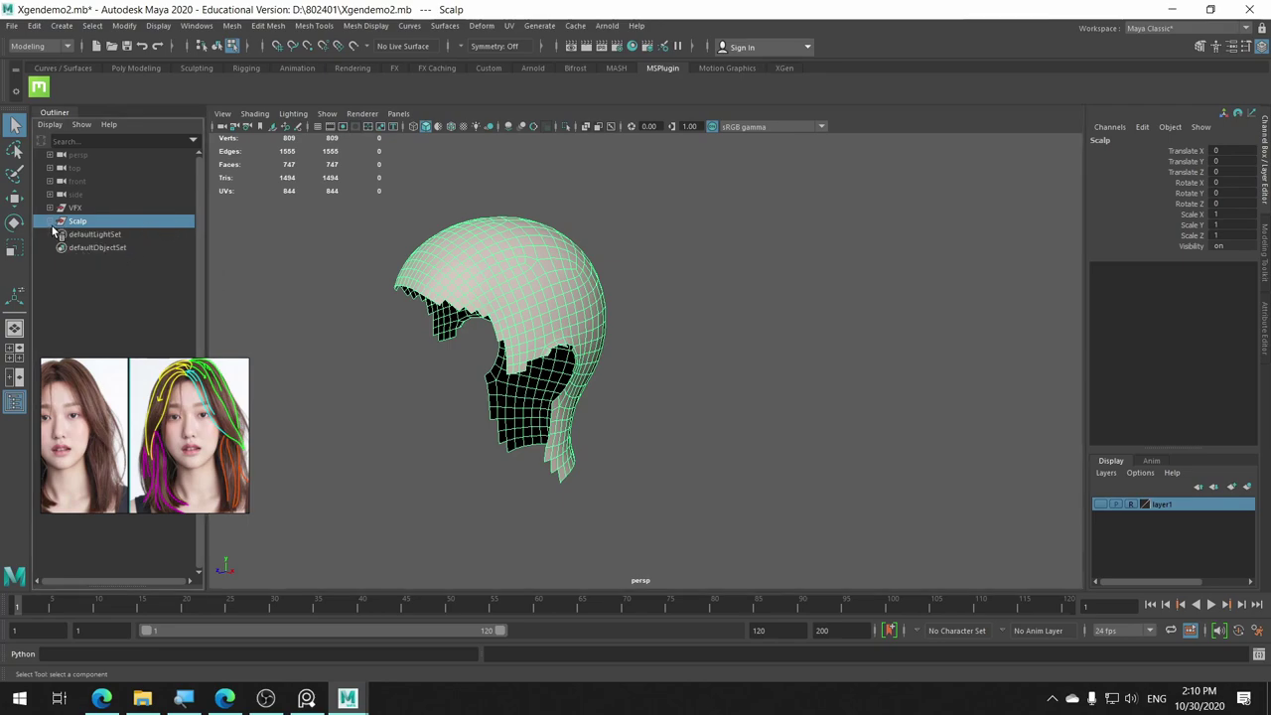
{"action": "left_click", "coordinate": [50, 221]}
{"action": "left_click", "coordinate": [83, 237]}
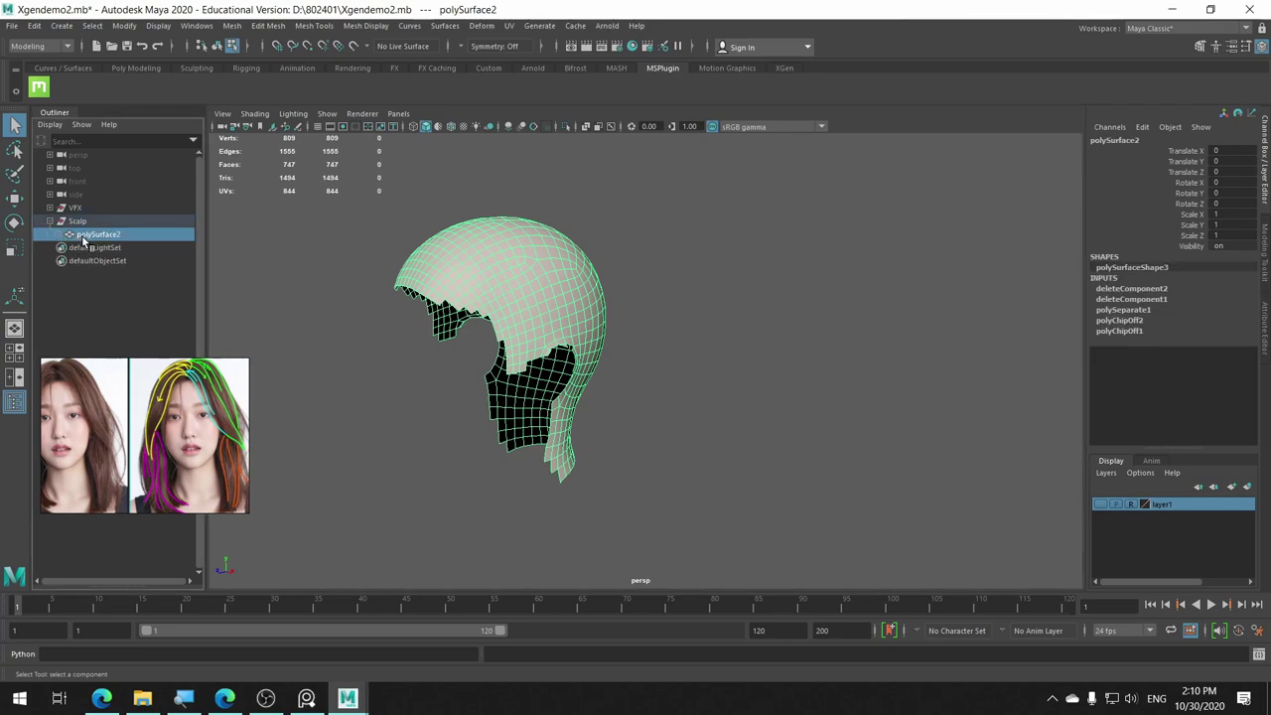
{"action": "left_click", "coordinate": [57, 234]}
{"action": "left_click", "coordinate": [90, 247]}
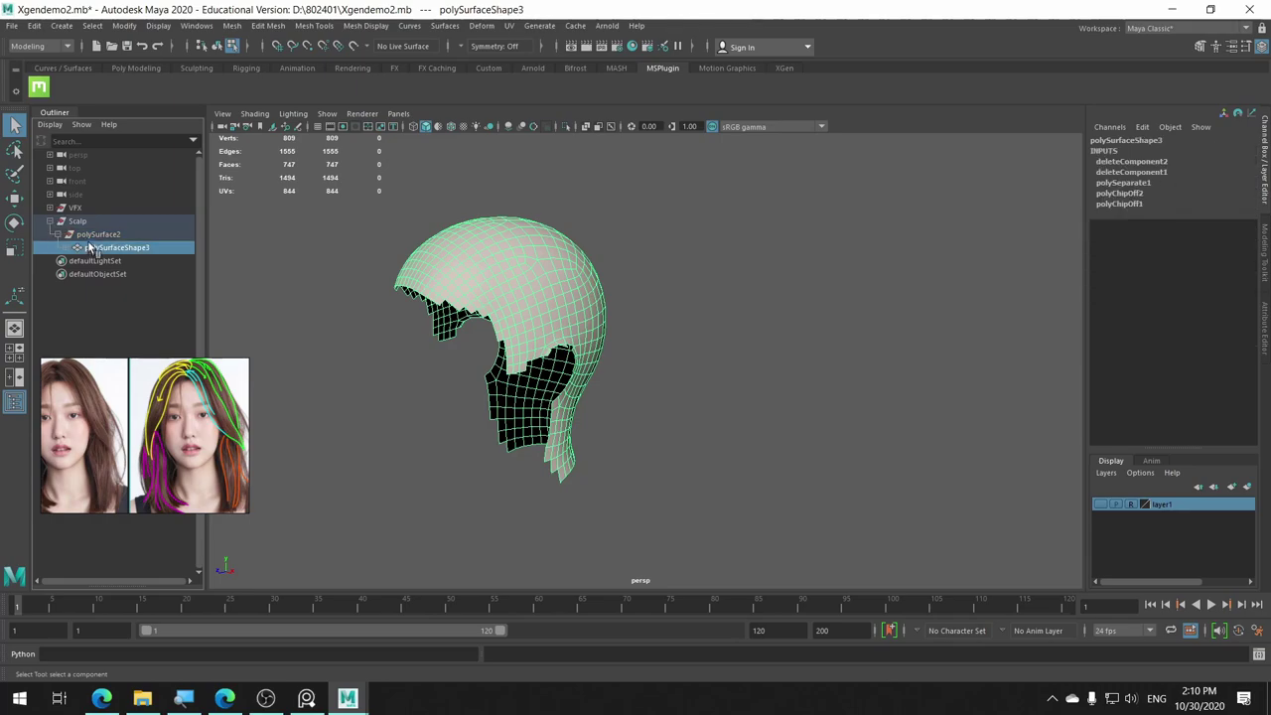
{"action": "left_click", "coordinate": [62, 26]}
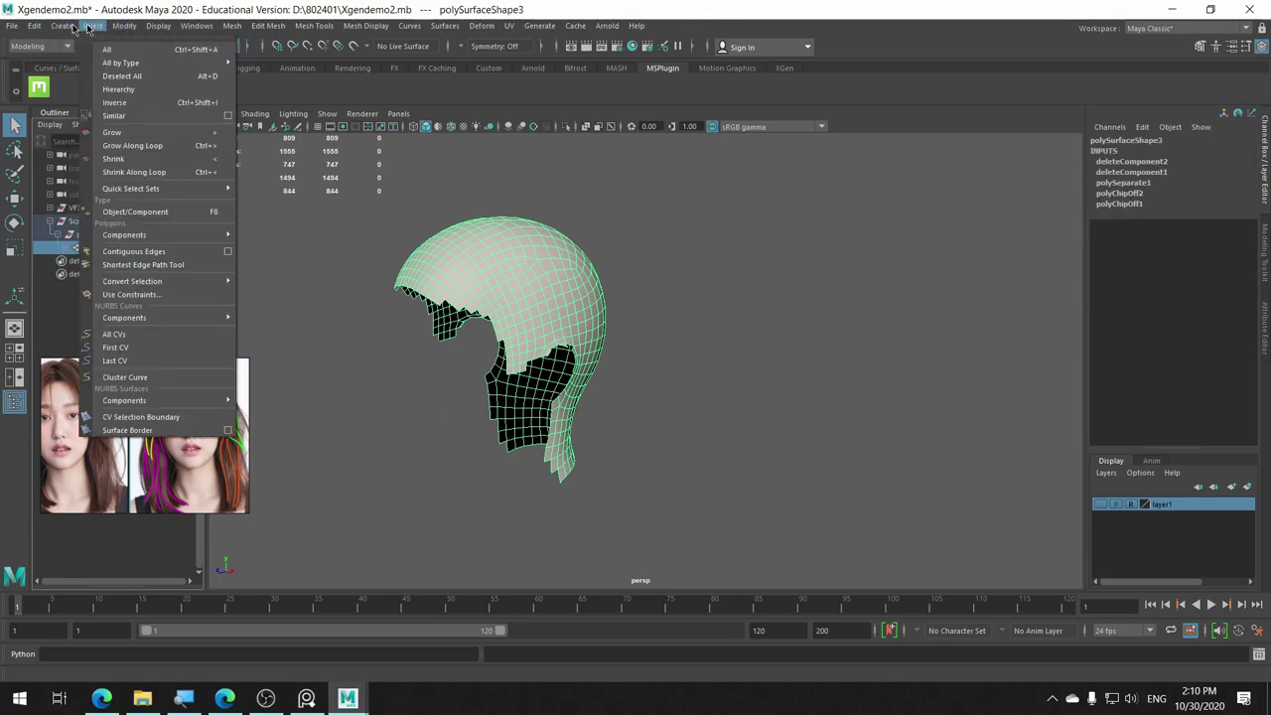
{"action": "left_click", "coordinate": [62, 26]}
{"action": "left_click", "coordinate": [16, 27]}
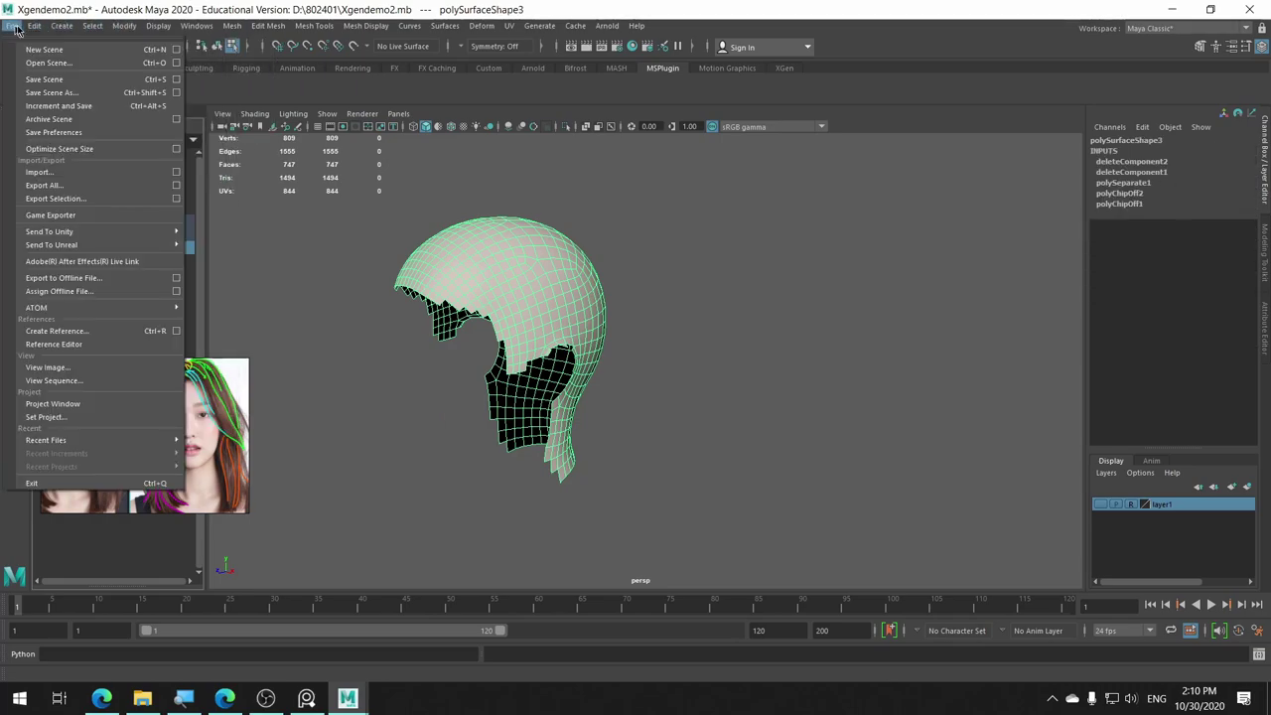
{"action": "left_click", "coordinate": [218, 198]}
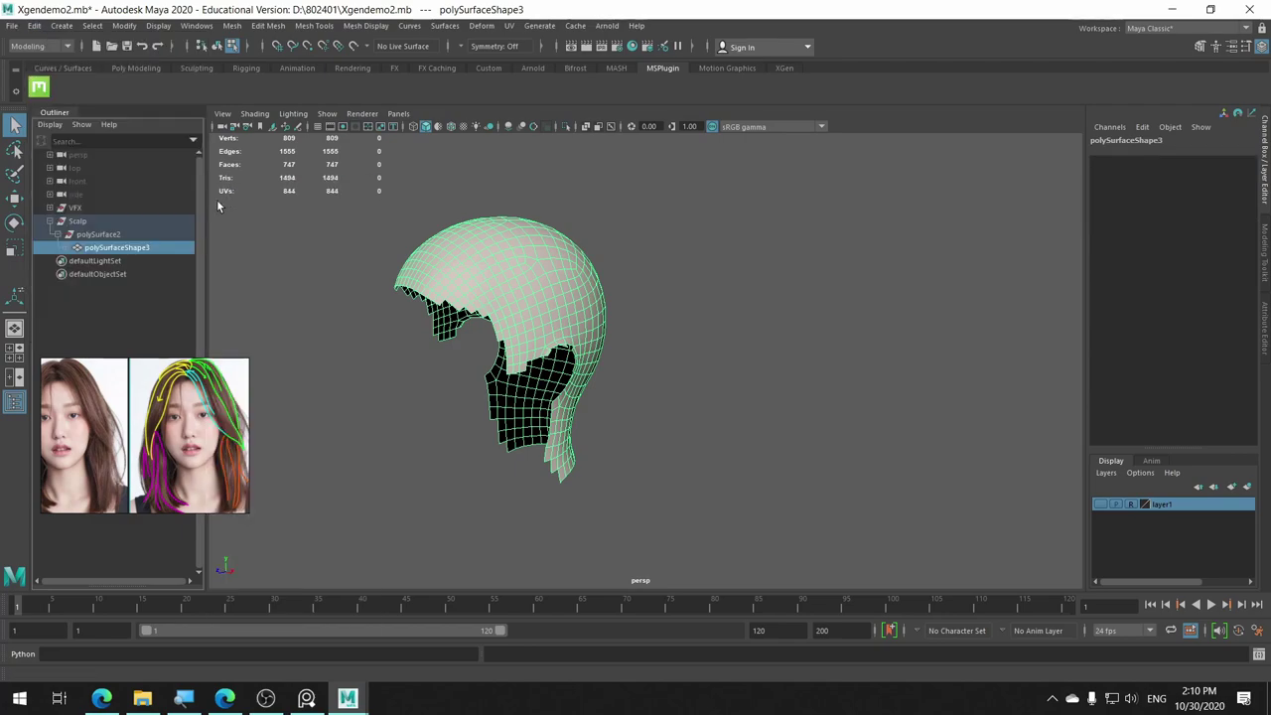
Move the mesh out of the Scalp group and delete the empty Scalp group.
{"action": "mouse_move", "coordinate": [100, 250]}
{"action": "left_mouse_down"}
{"action": "mouse_move", "coordinate": [74, 330]}
{"action": "mouse_move", "coordinate": [87, 273]}
{"action": "left_mouse_up"}
{"action": "left_click", "coordinate": [93, 222]}
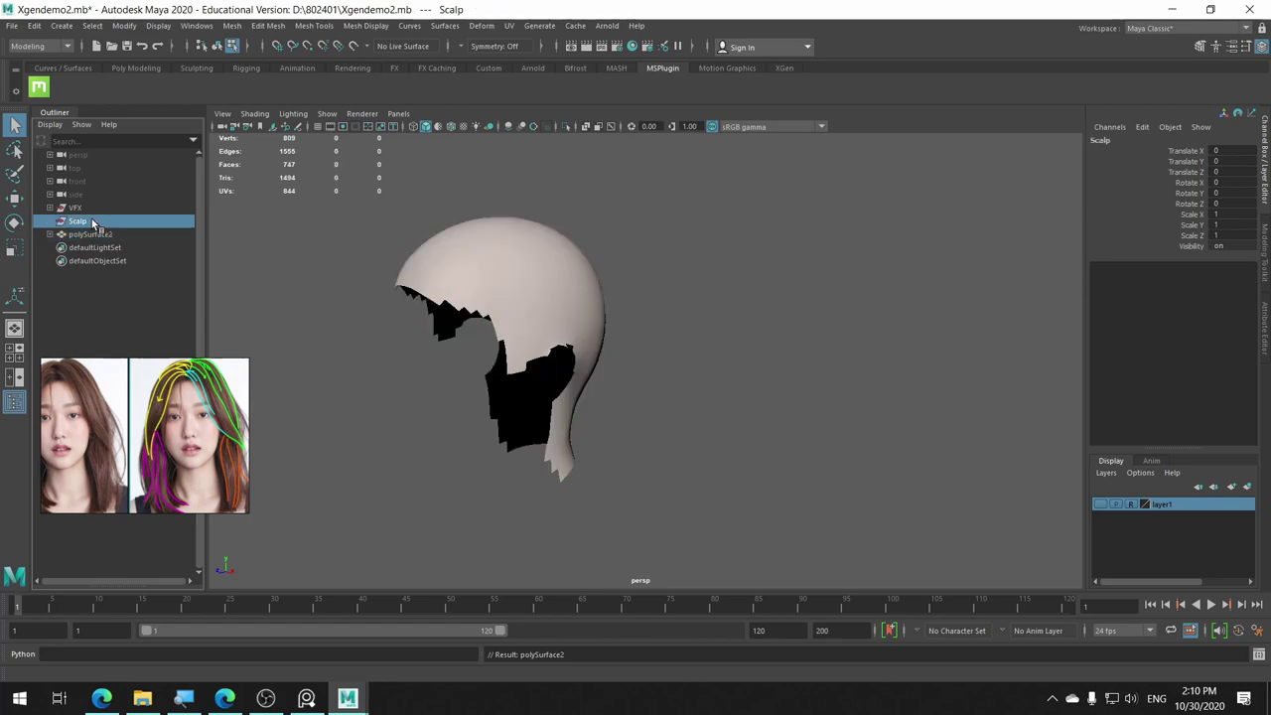
{"action": "key", "text": "Delete"}
{"action": "left_click", "coordinate": [50, 221]}
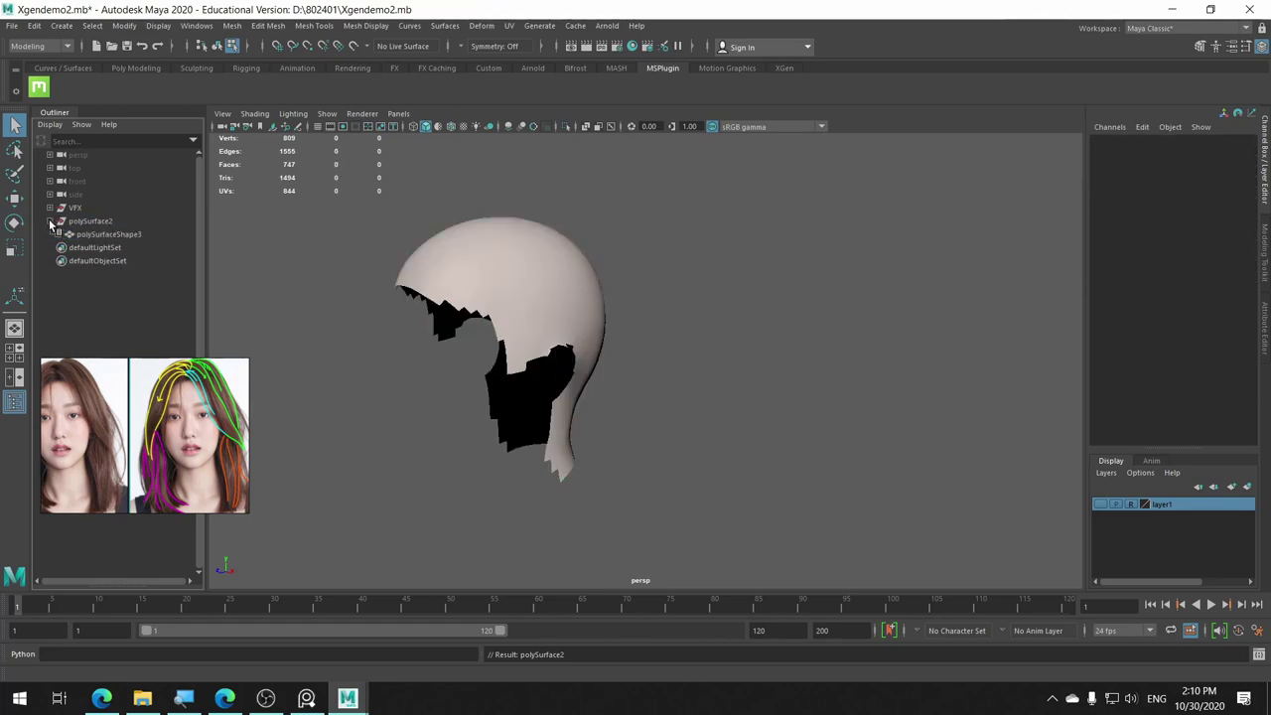
{"action": "left_click", "coordinate": [70, 235]}
{"action": "left_click_drag", "start_coordinate": [104, 243], "coordinate": [87, 336]}
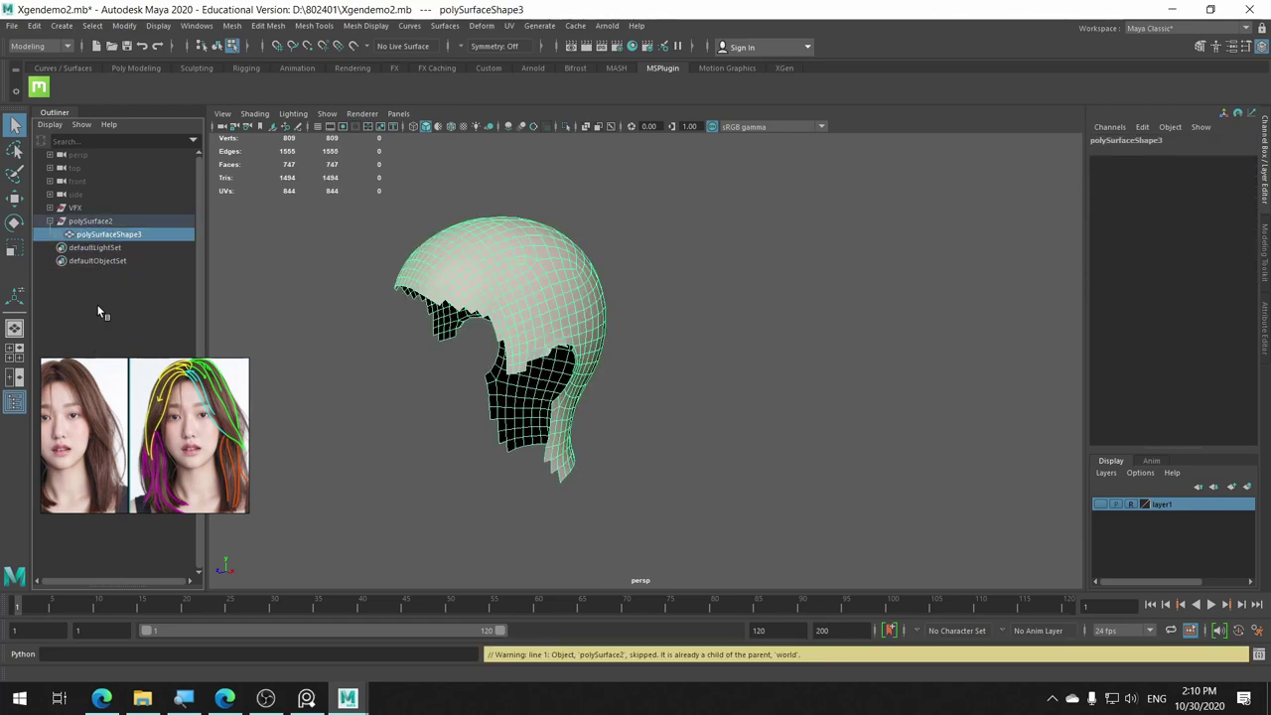
Select polySurface2 and run Edit > Delete All by Type, leaving it at top level.
{"action": "left_click", "coordinate": [62, 235]}
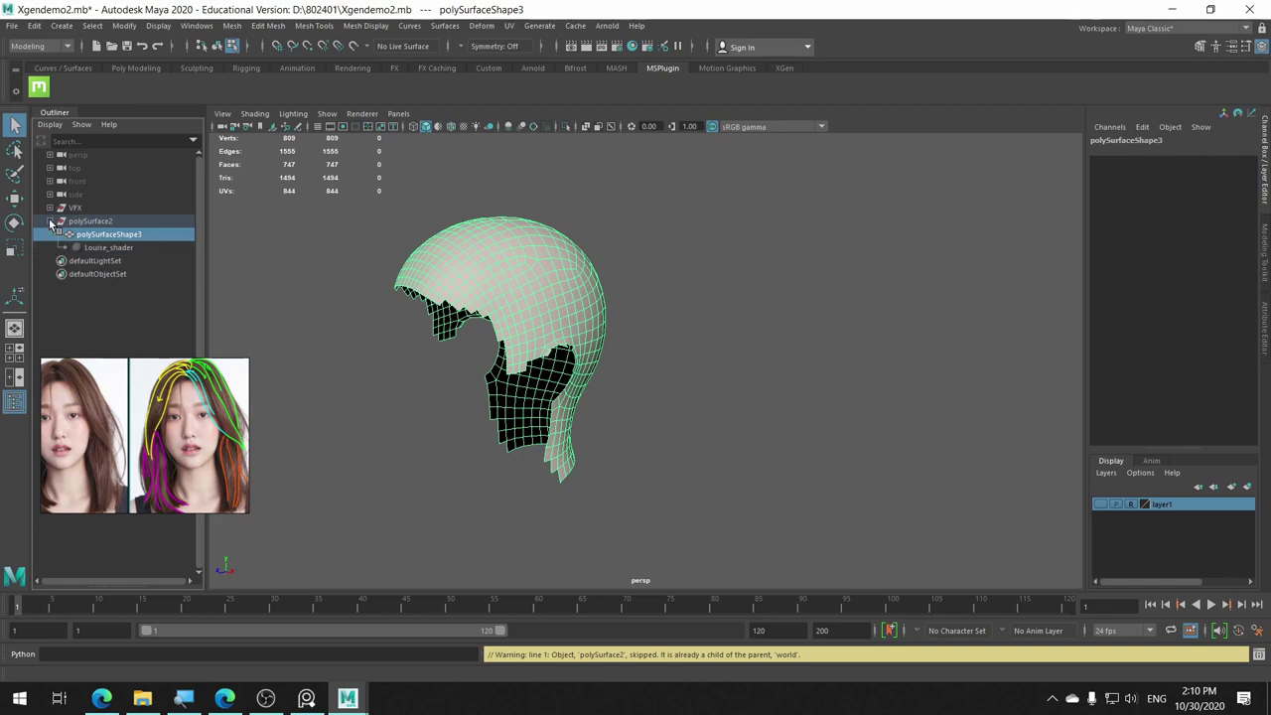
{"action": "left_click", "coordinate": [50, 220]}
{"action": "left_click", "coordinate": [78, 224]}
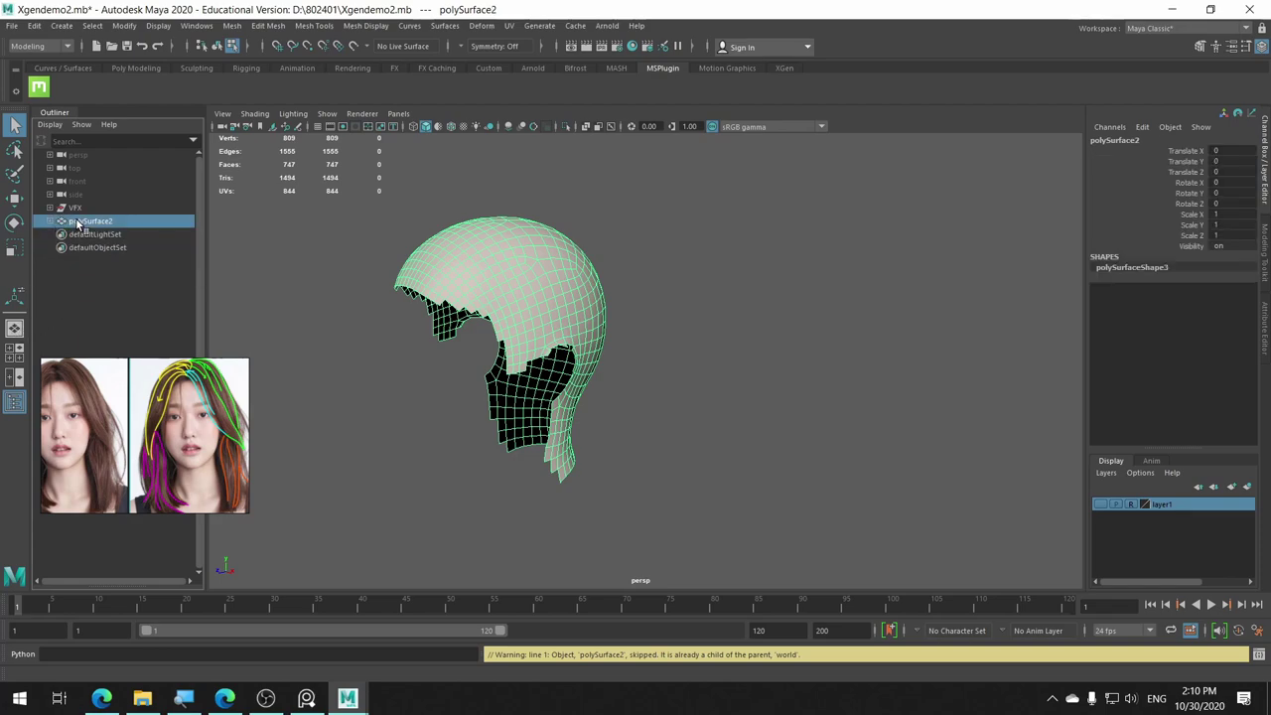
{"action": "left_click", "coordinate": [34, 26]}
{"action": "mouse_move", "coordinate": [78, 195]}
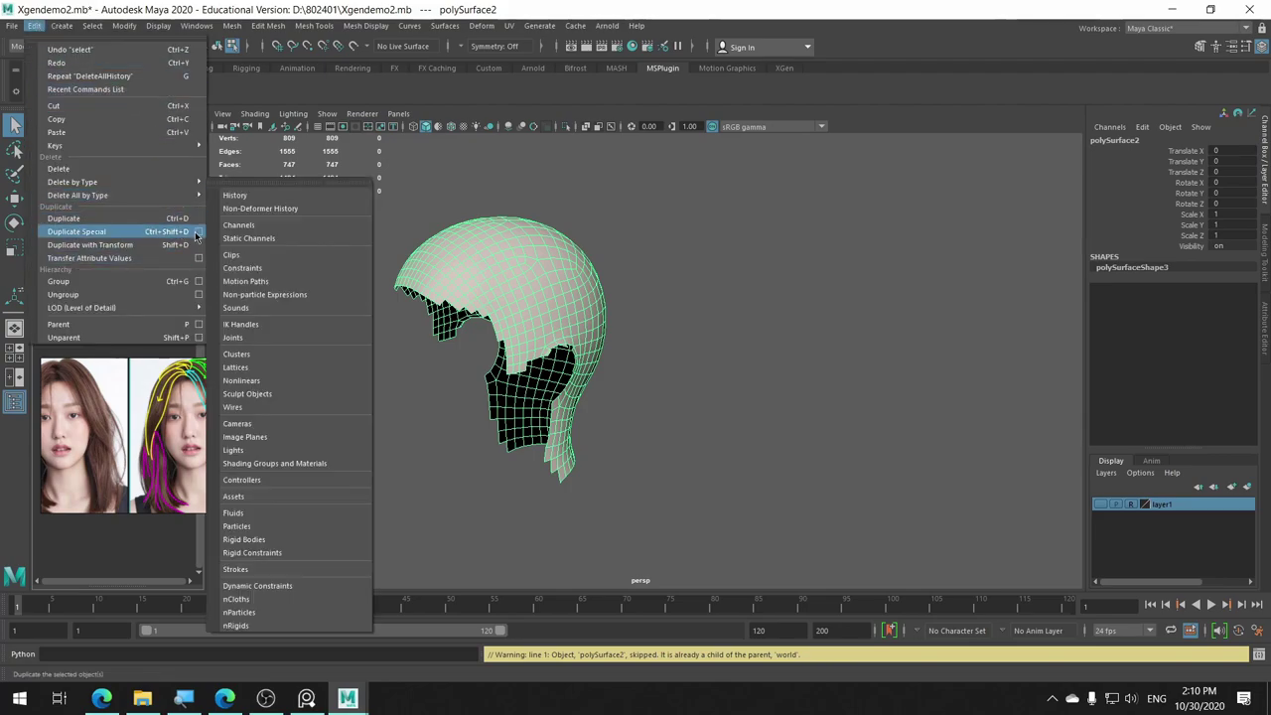
{"action": "left_click", "coordinate": [217, 212]}
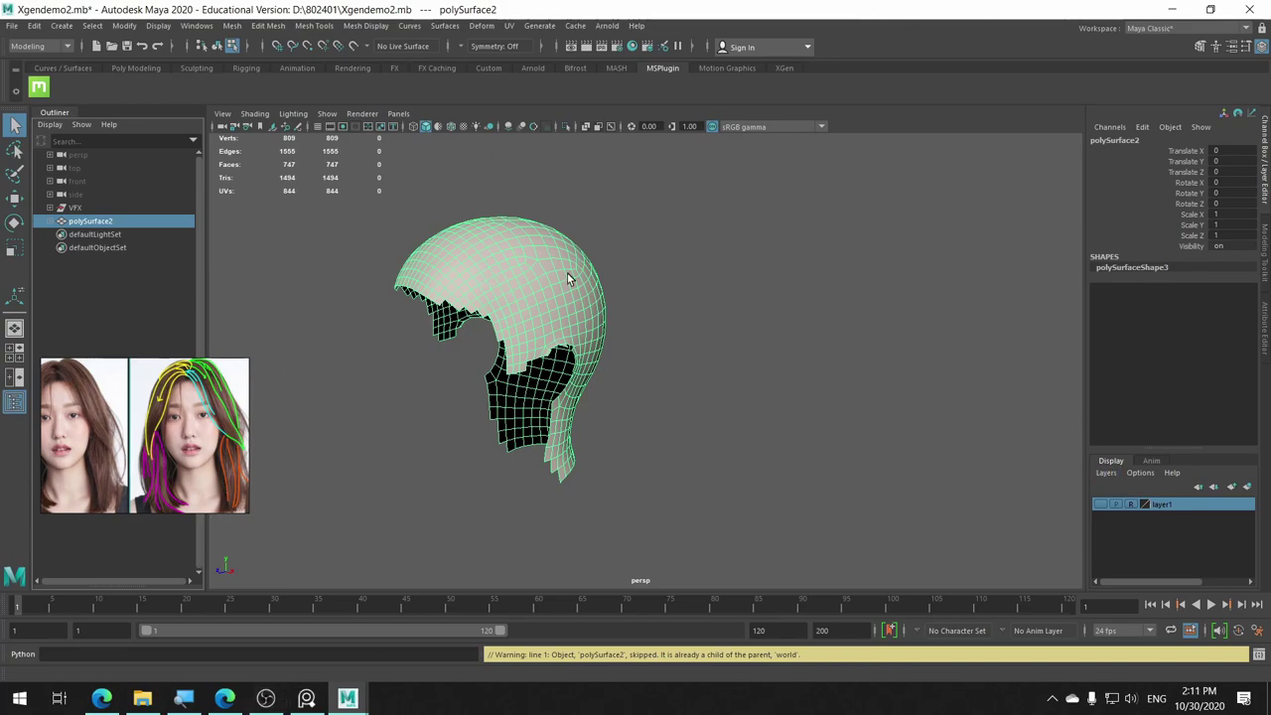
Assign a new Lambert material (lambert3) to the polySurface2 scalp mesh, then deselect it.
{"action": "right_click_drag", "start_coordinate": [565, 274], "coordinate": [593, 610]}
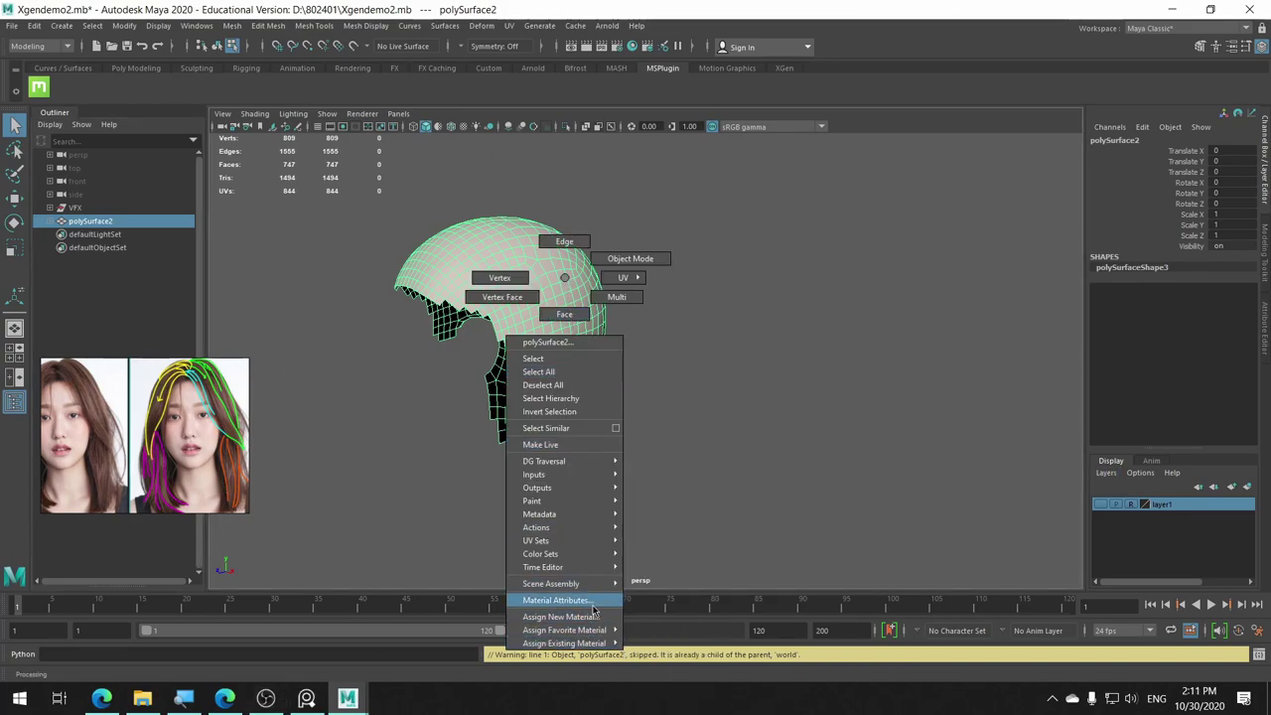
{"action": "mouse_move", "coordinate": [564, 629]}
{"action": "left_click", "coordinate": [654, 605]}
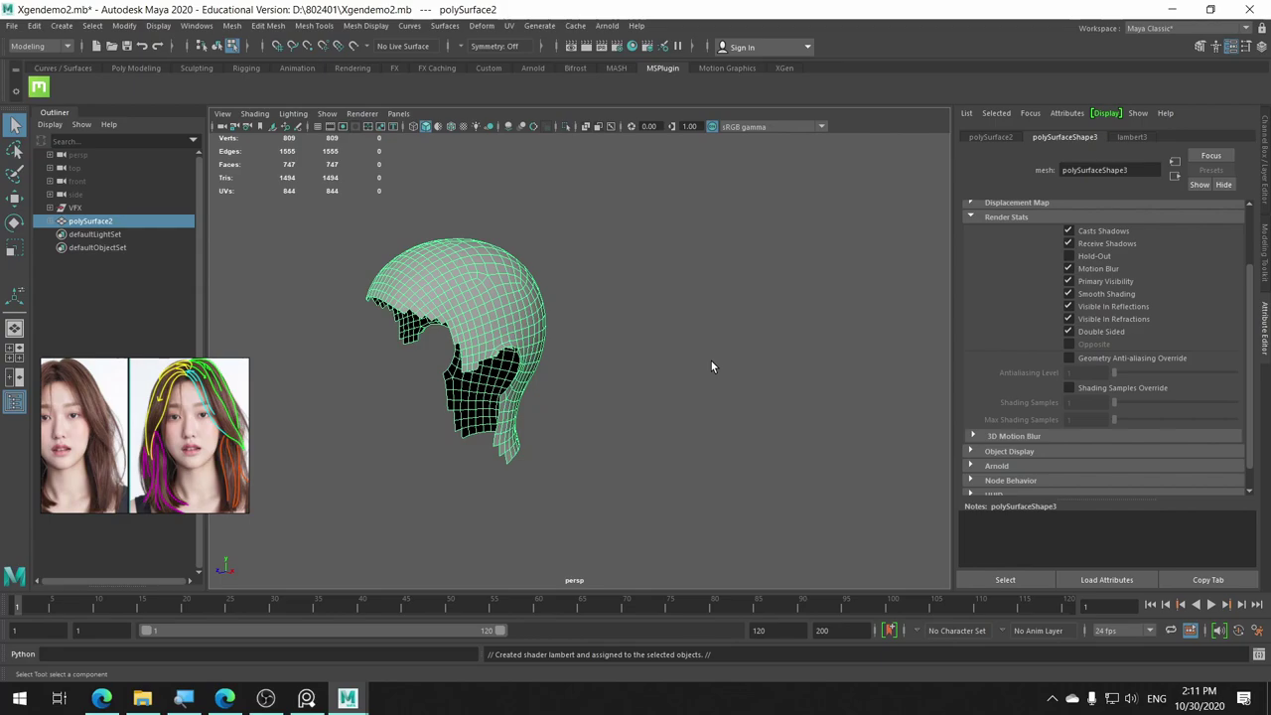
{"action": "mouse_move", "coordinate": [640, 355]}
{"action": "left_mouse_down", "text": "alt"}
{"action": "mouse_move", "coordinate": [721, 357]}
{"action": "mouse_move", "coordinate": [754, 377]}
{"action": "mouse_move", "coordinate": [672, 377]}
{"action": "mouse_move", "coordinate": [687, 357]}
{"action": "left_mouse_up", "text": "alt"}
{"action": "left_click", "coordinate": [780, 366]}
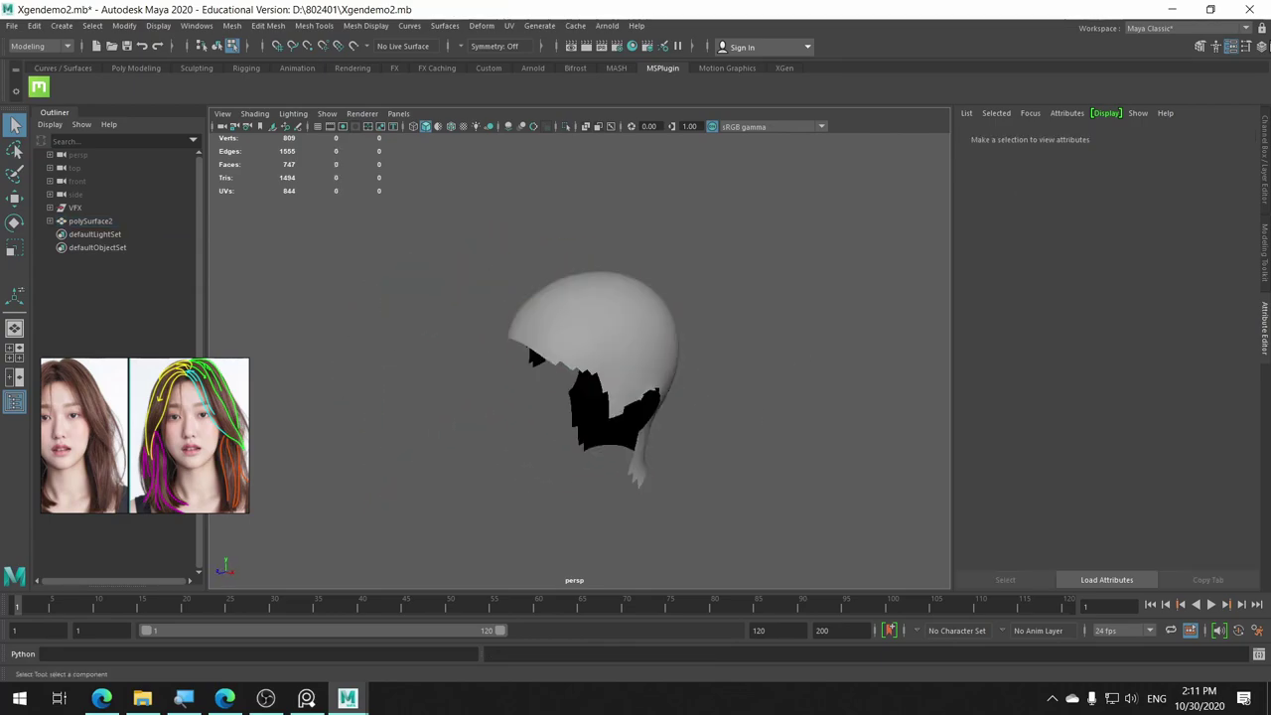
Rename the existing display layer to original and make it visible.
{"action": "left_click", "coordinate": [1265, 159]}
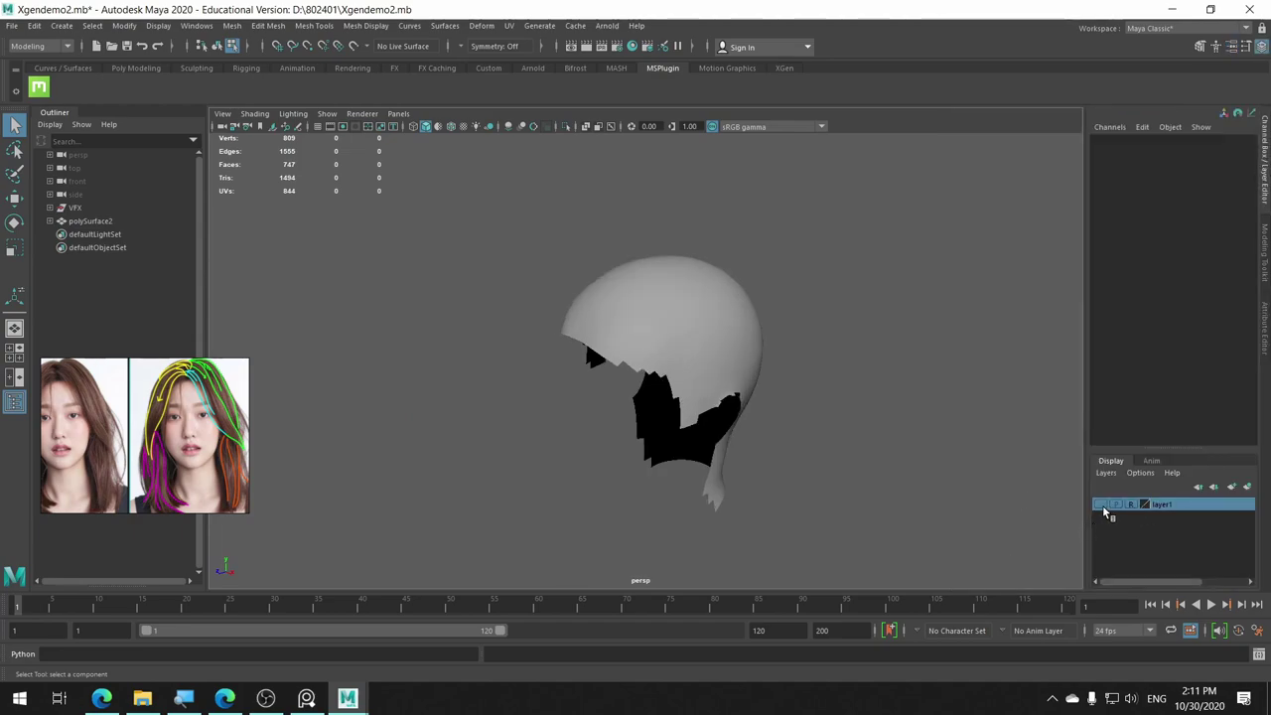
{"action": "double_click", "coordinate": [1157, 503]}
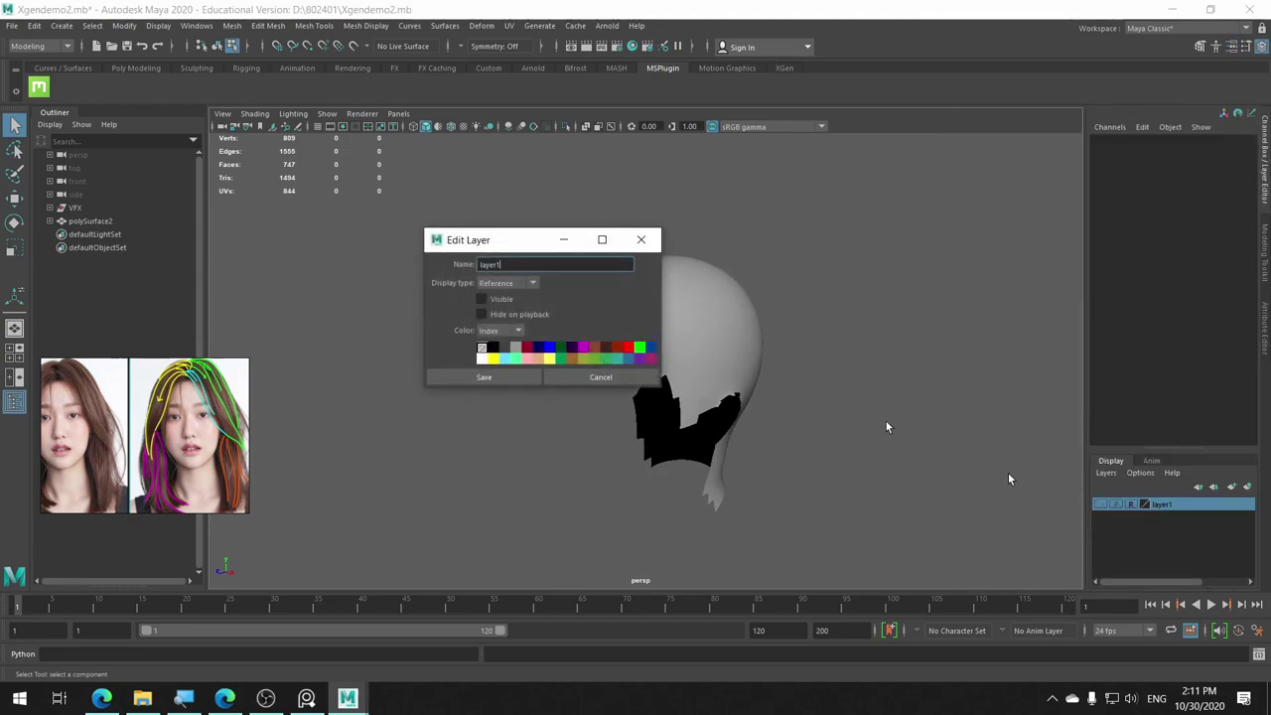
{"action": "type", "text": "c"}
{"action": "type", "text": "al"}
{"action": "key", "text": "Return"}
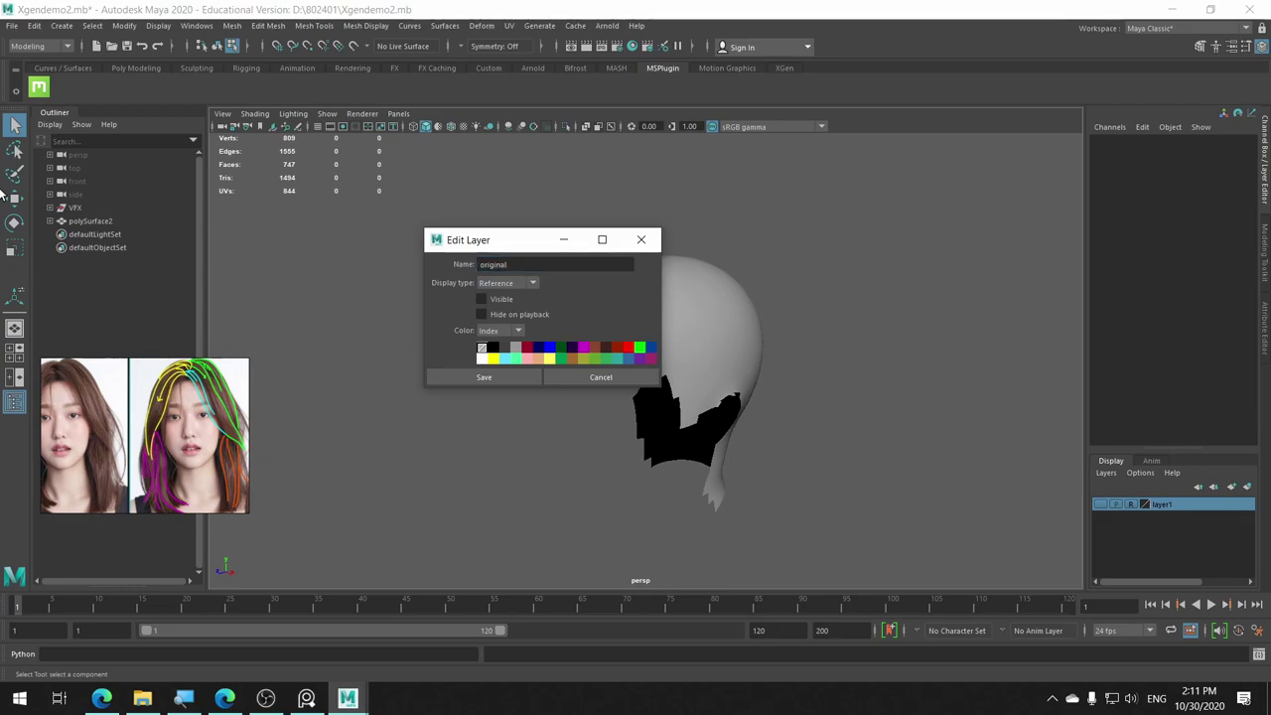
{"action": "left_click", "coordinate": [522, 375]}
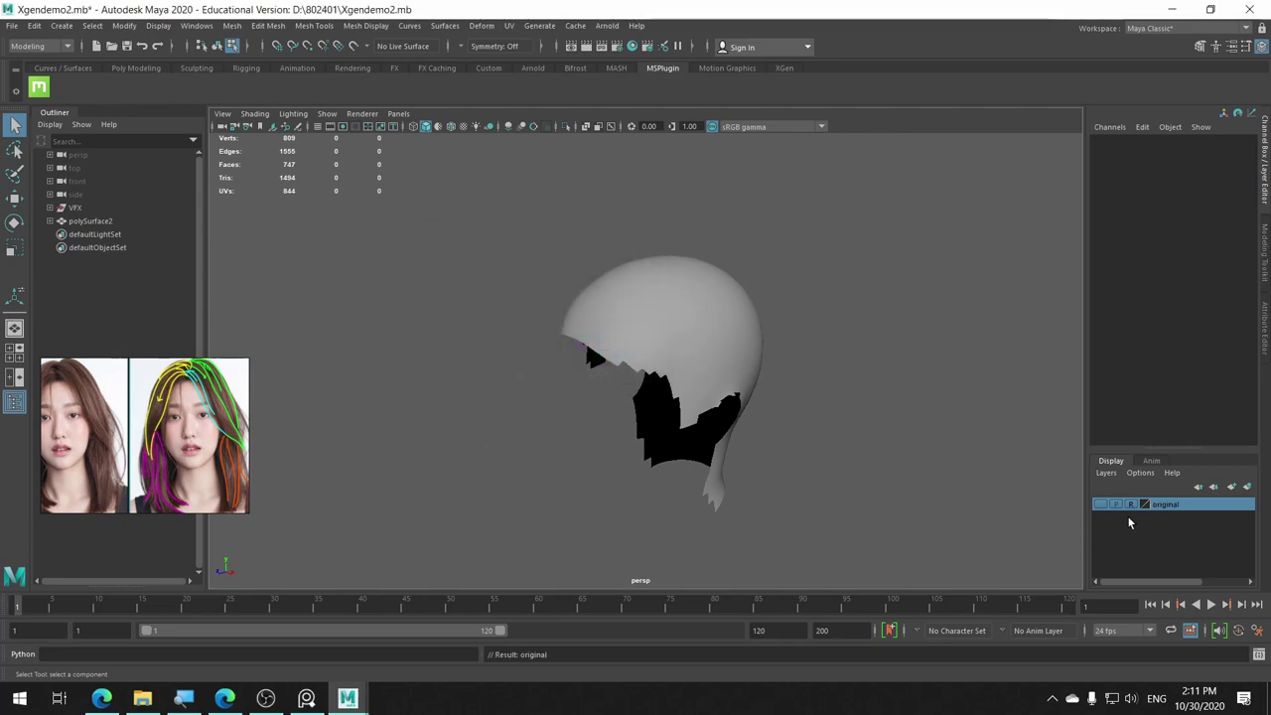
{"action": "left_click", "coordinate": [1101, 505]}
{"action": "mouse_move", "coordinate": [757, 372]}
{"action": "left_mouse_down", "text": "alt"}
{"action": "mouse_move", "coordinate": [572, 262]}
{"action": "mouse_move", "coordinate": [781, 346]}
{"action": "mouse_move", "coordinate": [769, 311]}
{"action": "mouse_move", "coordinate": [730, 320]}
{"action": "left_mouse_up", "text": "alt"}
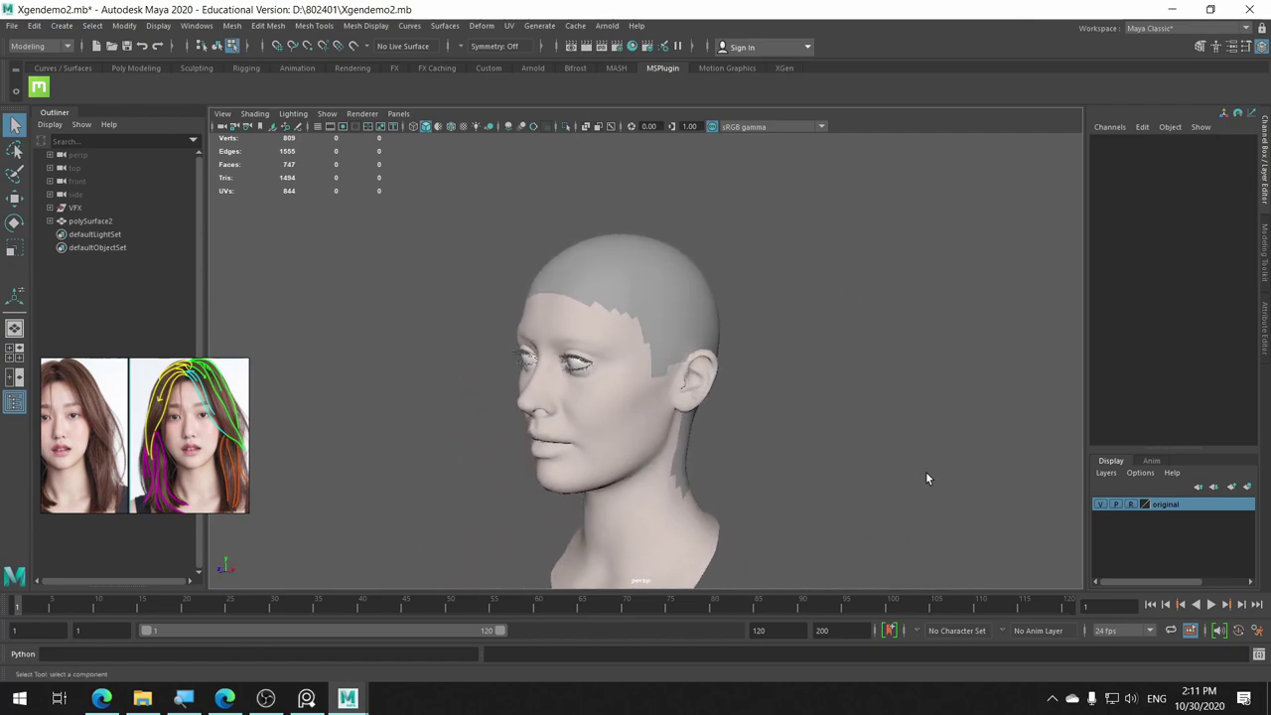
Put polySurface2 on a new display layer renamed hair and check its visibility toggle.
{"action": "left_click", "coordinate": [75, 222]}
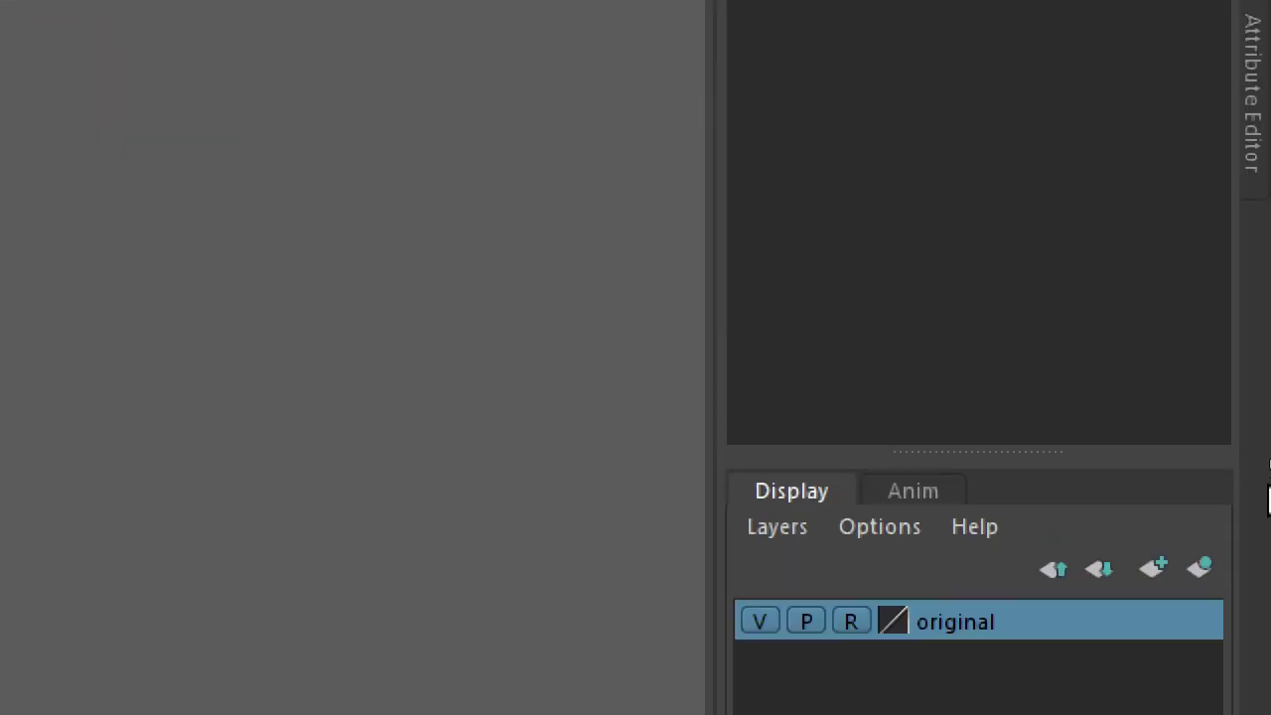
{"action": "left_click", "coordinate": [1199, 571]}
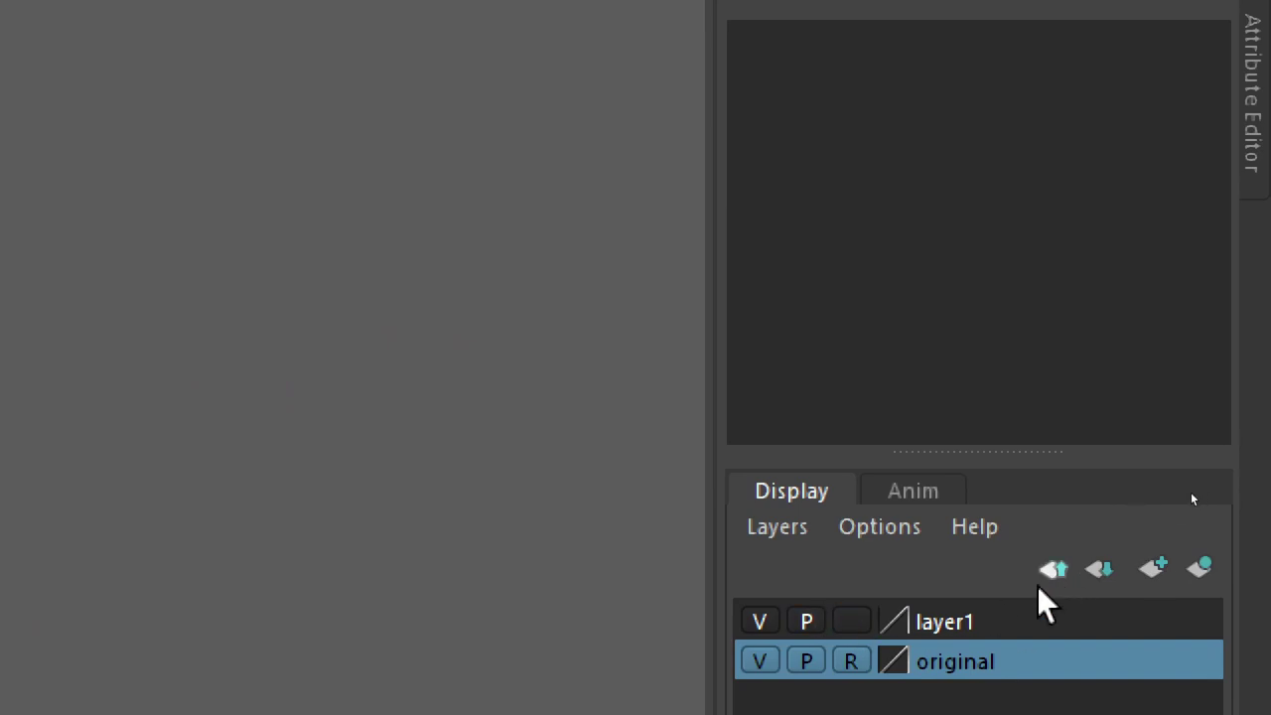
{"action": "left_click", "coordinate": [955, 624]}
{"action": "double_click", "coordinate": [958, 625]}
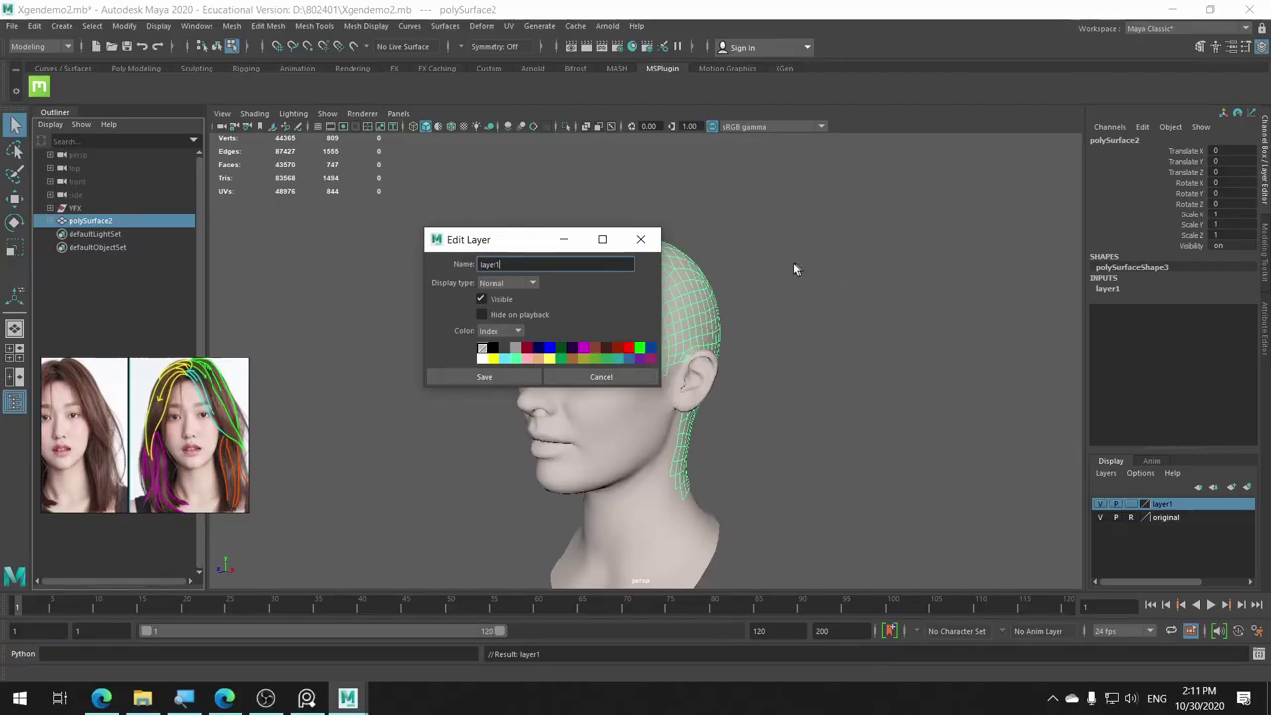
{"action": "double_click", "coordinate": [490, 264]}
{"action": "type", "text": "hair"}
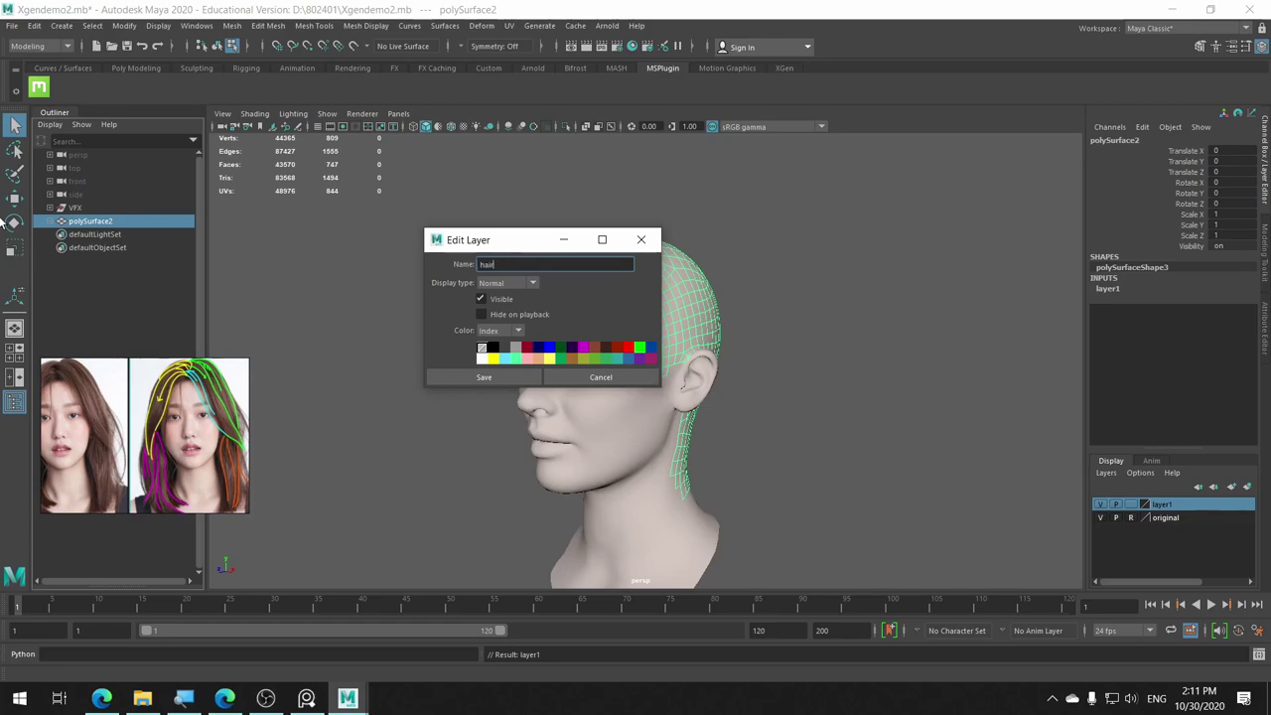
{"action": "left_click", "coordinate": [499, 377]}
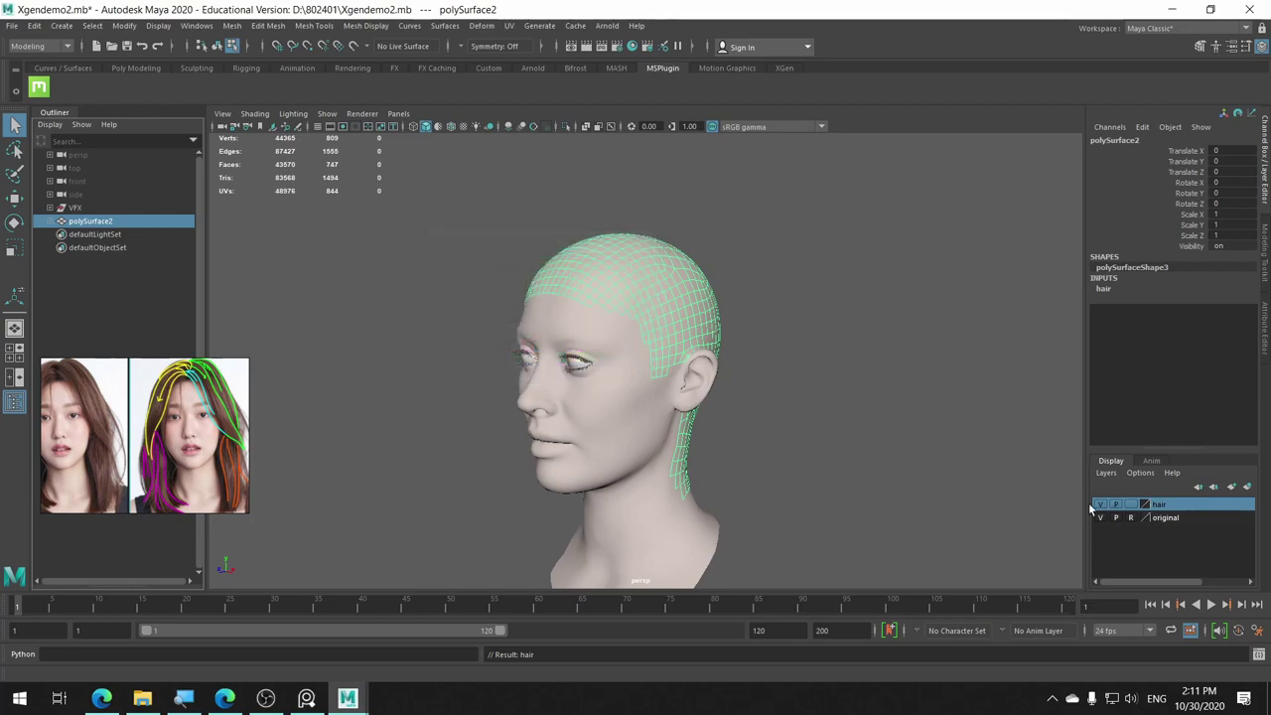
{"action": "left_click", "coordinate": [1104, 509]}
{"action": "left_click", "coordinate": [1104, 509]}
{"action": "left_click", "coordinate": [838, 318]}
{"action": "mouse_move", "coordinate": [836, 340]}
{"action": "left_mouse_down", "text": "alt"}
{"action": "mouse_move", "coordinate": [781, 383]}
{"action": "mouse_move", "coordinate": [862, 365]}
{"action": "mouse_move", "coordinate": [818, 386]}
{"action": "left_mouse_up", "text": "alt"}
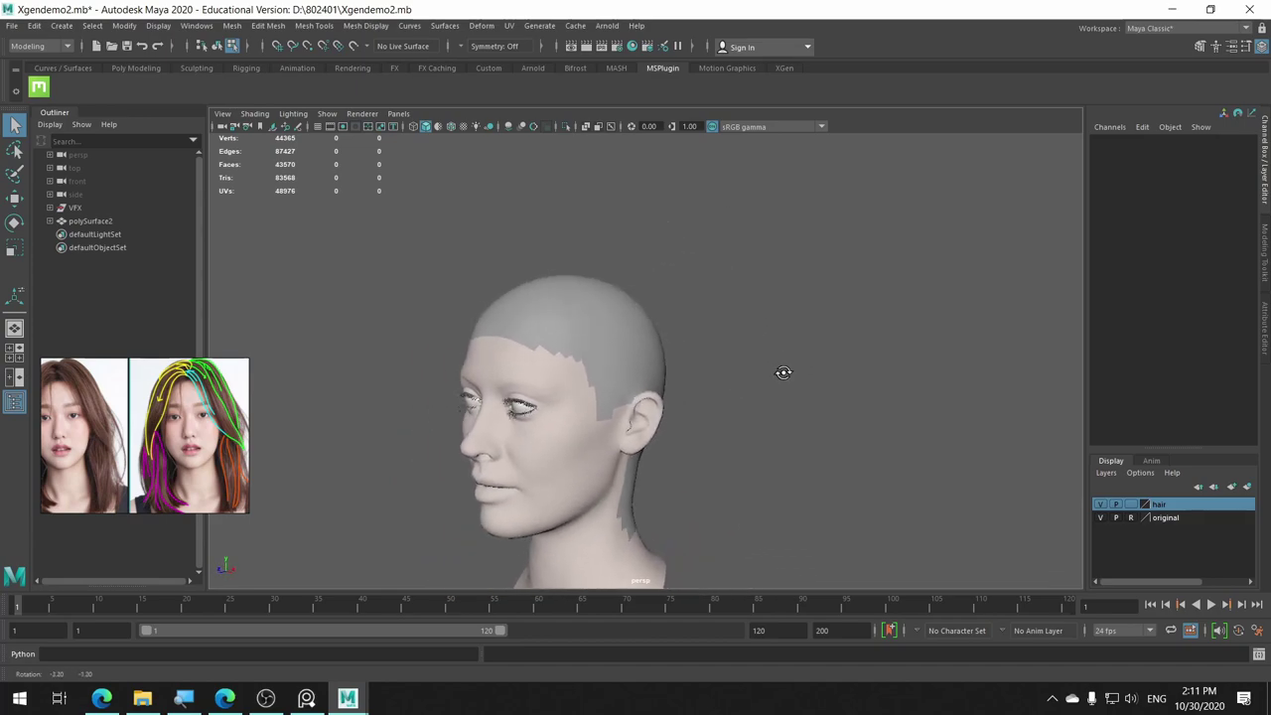
{"action": "left_click", "coordinate": [1100, 518]}
{"action": "left_click", "coordinate": [1101, 518]}
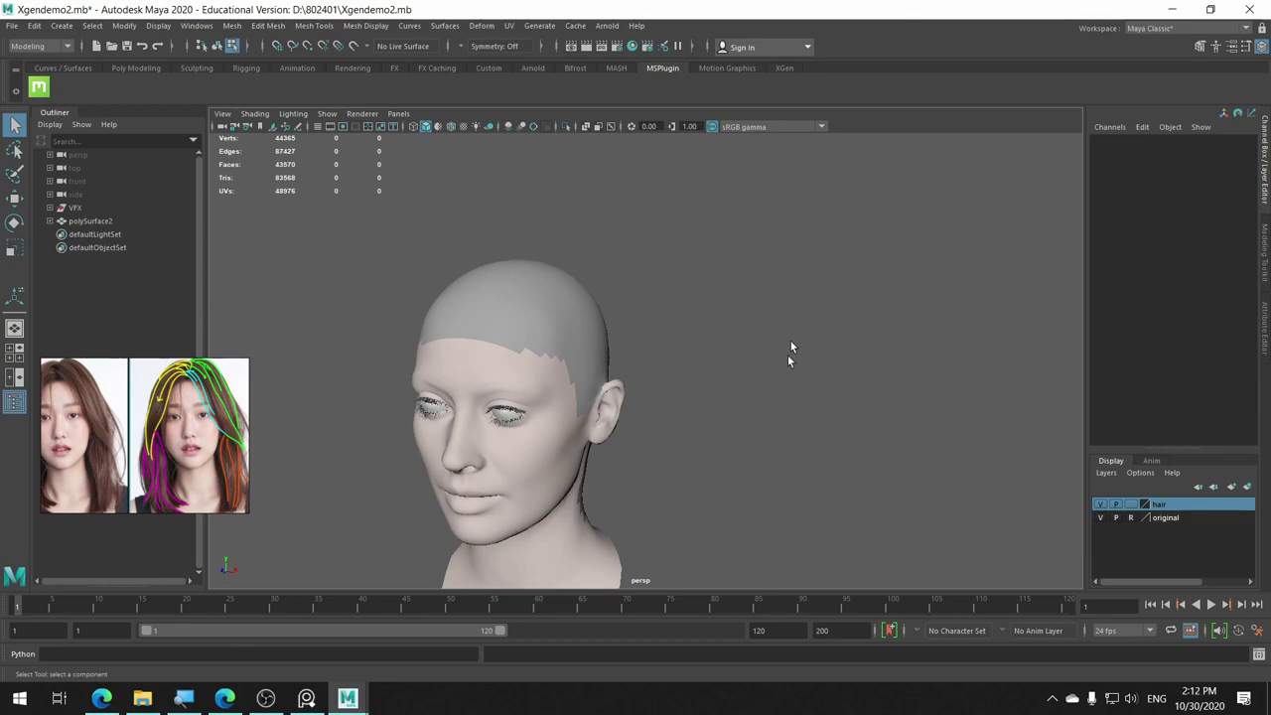
{"action": "mouse_move", "coordinate": [791, 348]}
{"action": "left_mouse_down", "text": "alt"}
{"action": "mouse_move", "coordinate": [912, 375]}
{"action": "mouse_move", "coordinate": [738, 368]}
{"action": "mouse_move", "coordinate": [786, 352]}
{"action": "mouse_move", "coordinate": [706, 275]}
{"action": "mouse_move", "coordinate": [689, 312]}
{"action": "mouse_move", "coordinate": [761, 249]}
{"action": "left_mouse_up", "text": "alt"}
{"action": "middle_click_drag", "start_coordinate": [760, 249], "coordinate": [758, 323], "text": "alt"}
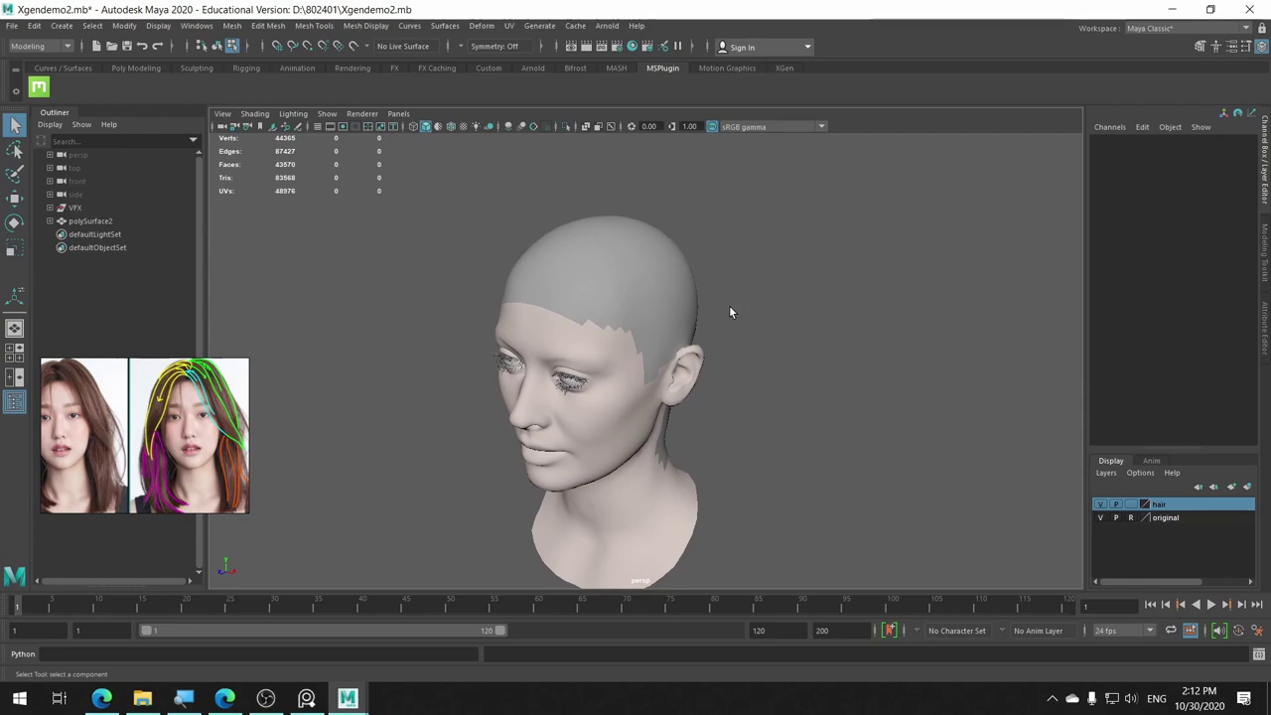
{"action": "left_click", "coordinate": [649, 299]}
{"action": "left_click_drag", "start_coordinate": [776, 370], "coordinate": [786, 347], "text": "alt"}
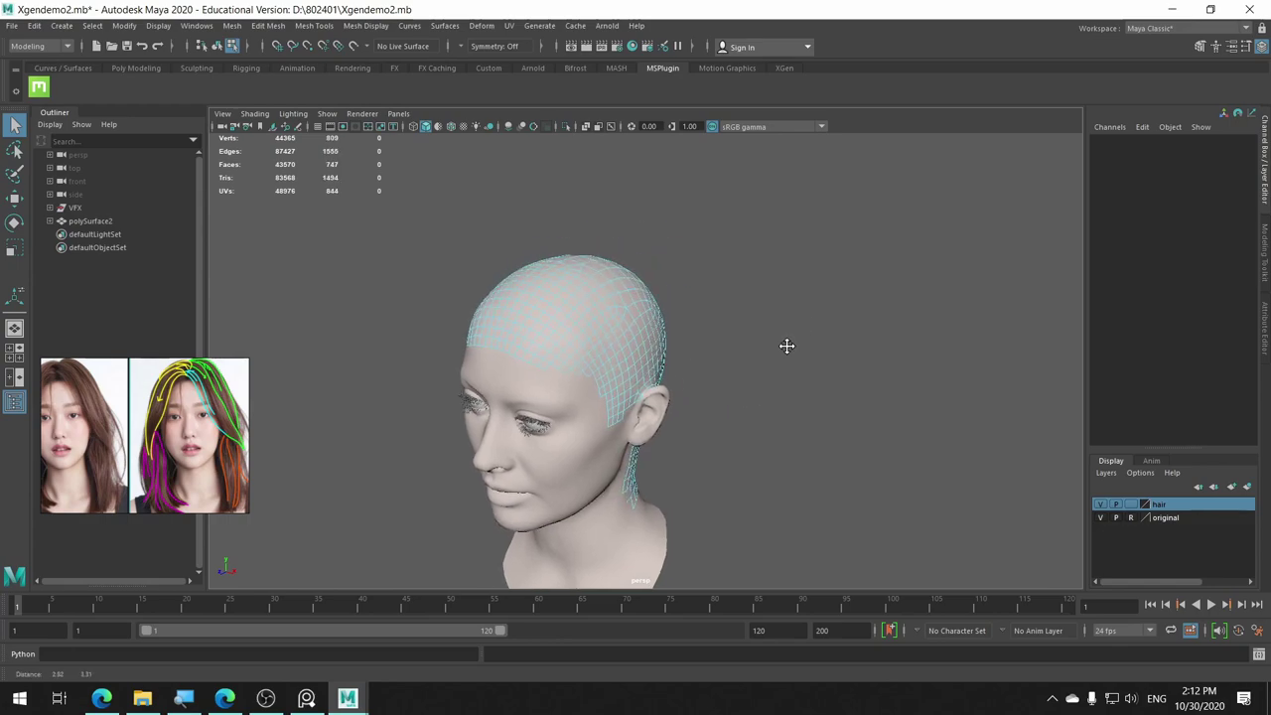
{"action": "right_click_drag", "start_coordinate": [596, 325], "coordinate": [622, 314]}
{"action": "left_click", "coordinate": [622, 314]}
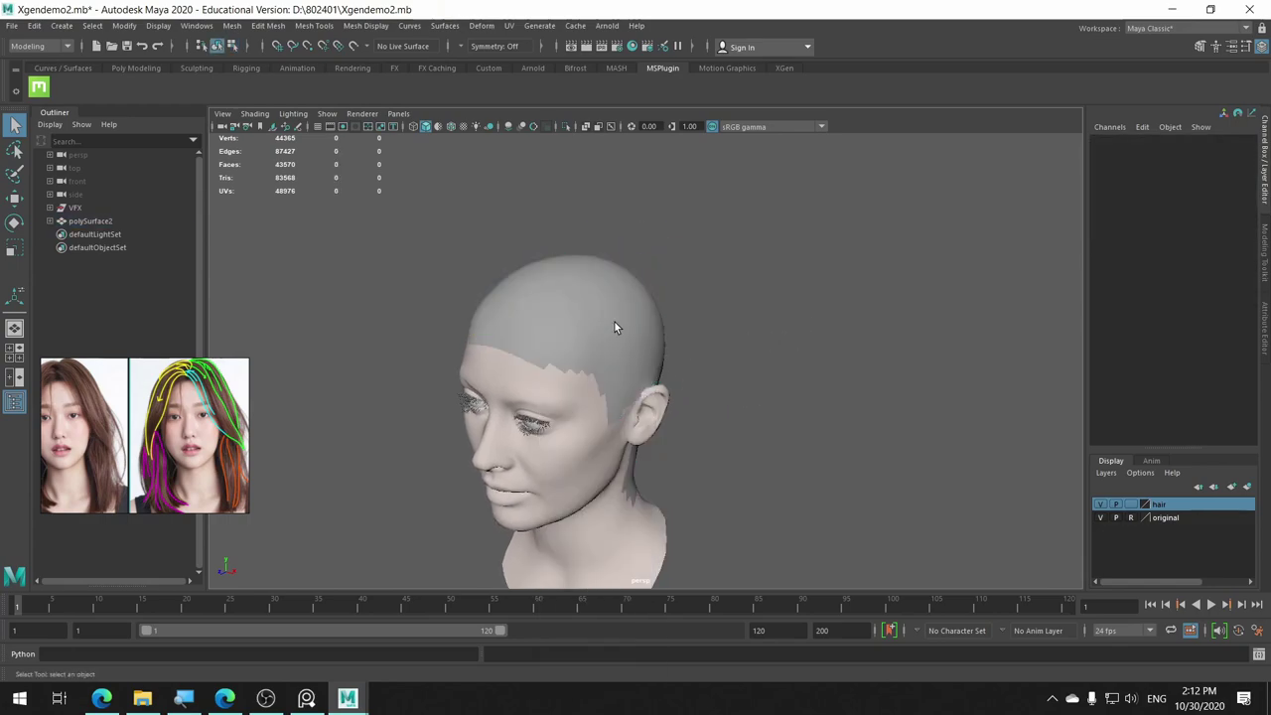
Select polySurface2 and switch the workspace to XGen - Interactive Groom.
{"action": "left_click", "coordinate": [587, 338]}
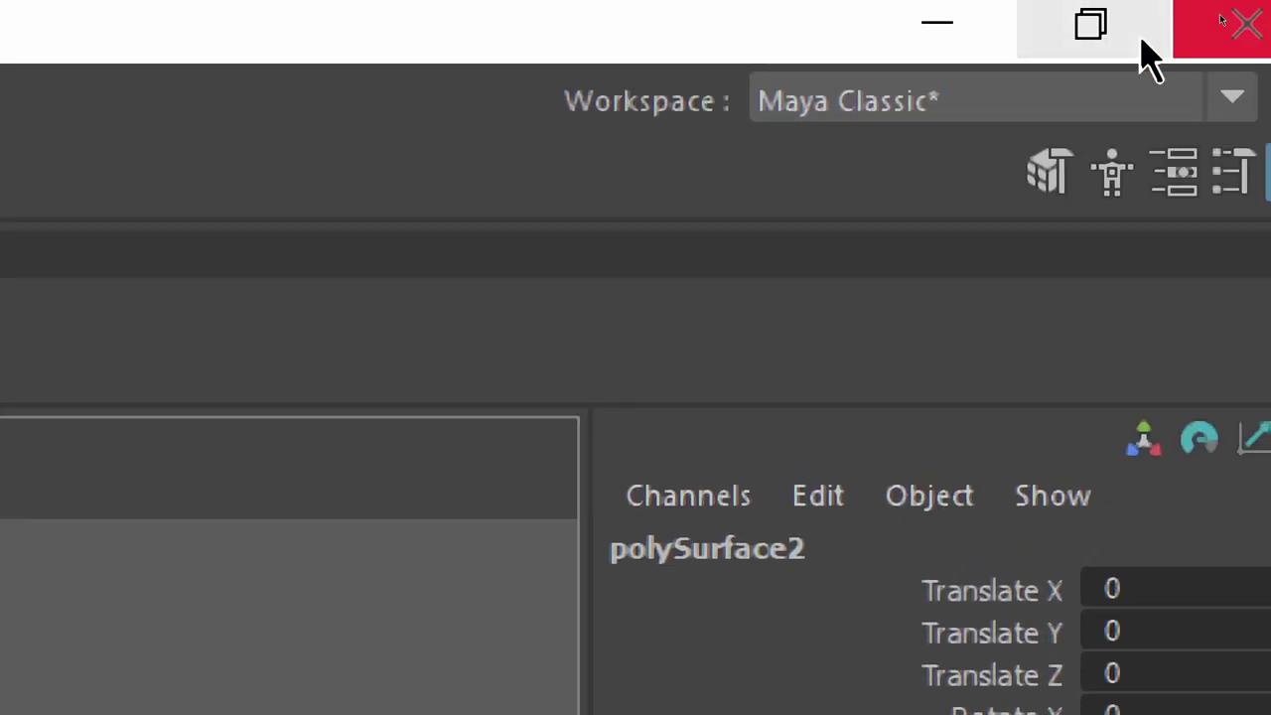
{"action": "left_click", "coordinate": [1193, 34]}
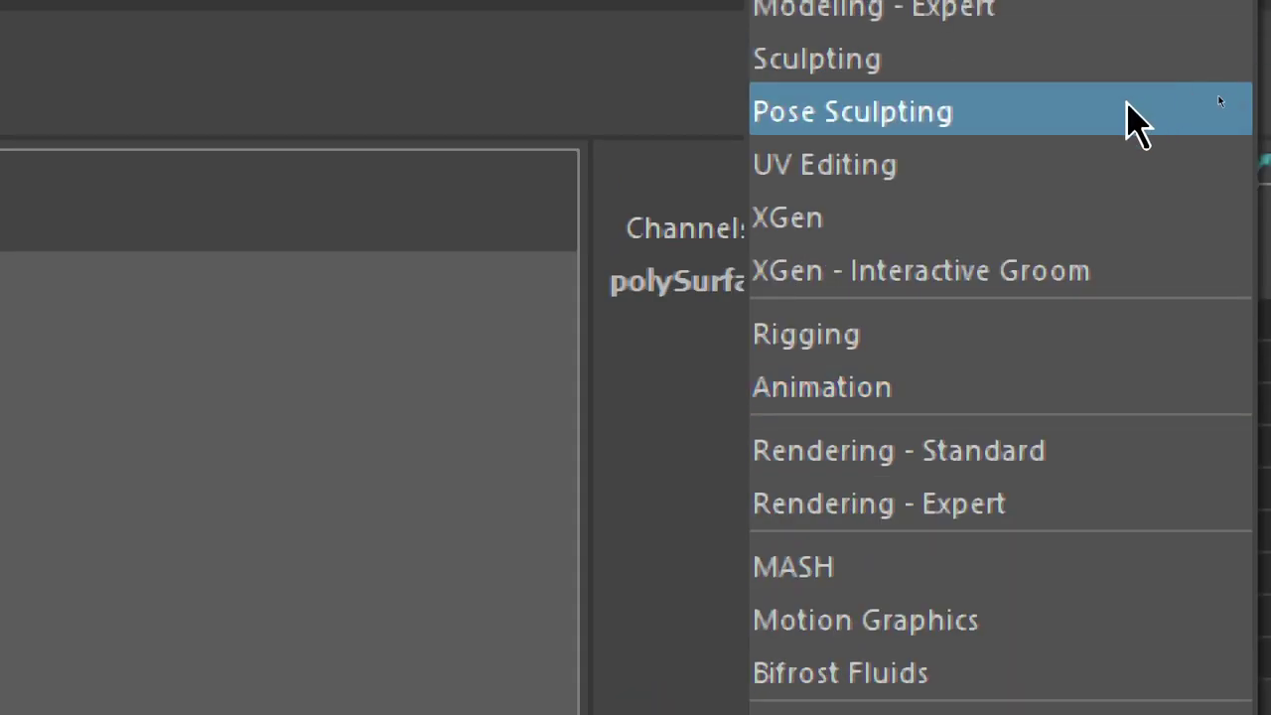
{"action": "left_click", "coordinate": [1025, 286]}
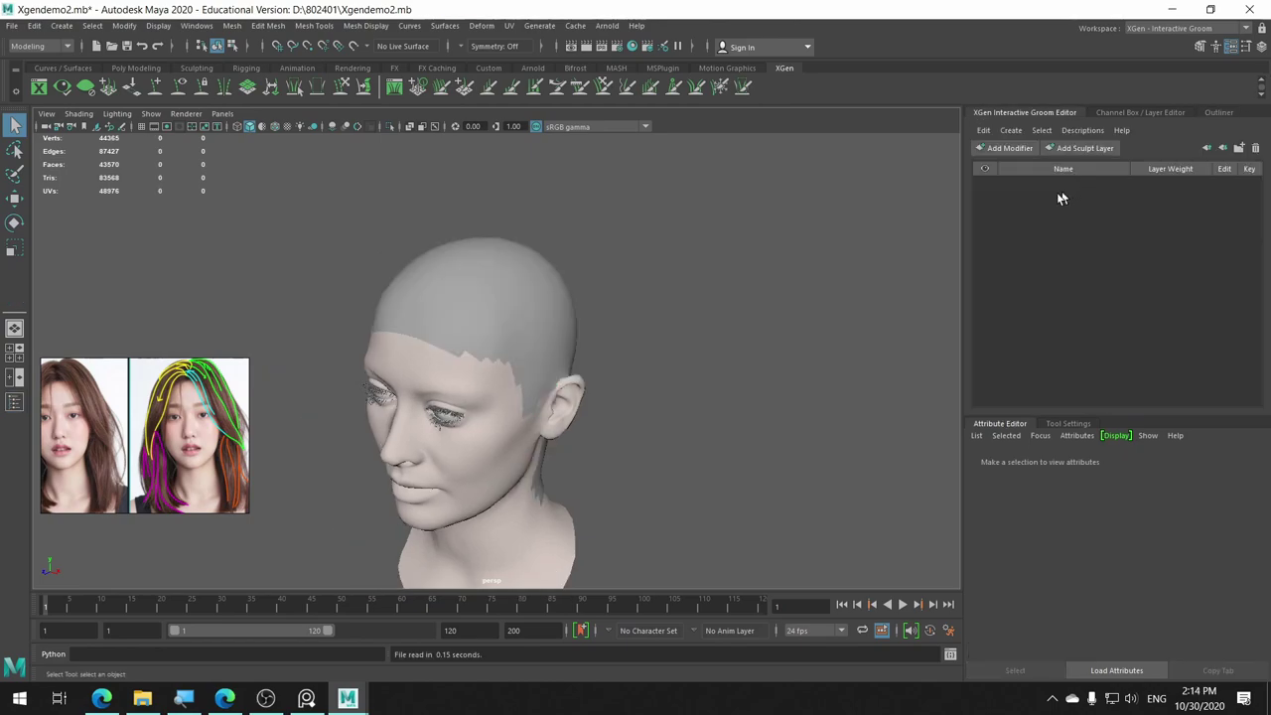
Select the polySurface2 scalp mesh and open the Interactive Groom Editor's Create menu.
{"action": "left_click_drag", "start_coordinate": [609, 288], "coordinate": [619, 261], "text": "alt"}
{"action": "left_click", "coordinate": [582, 246]}
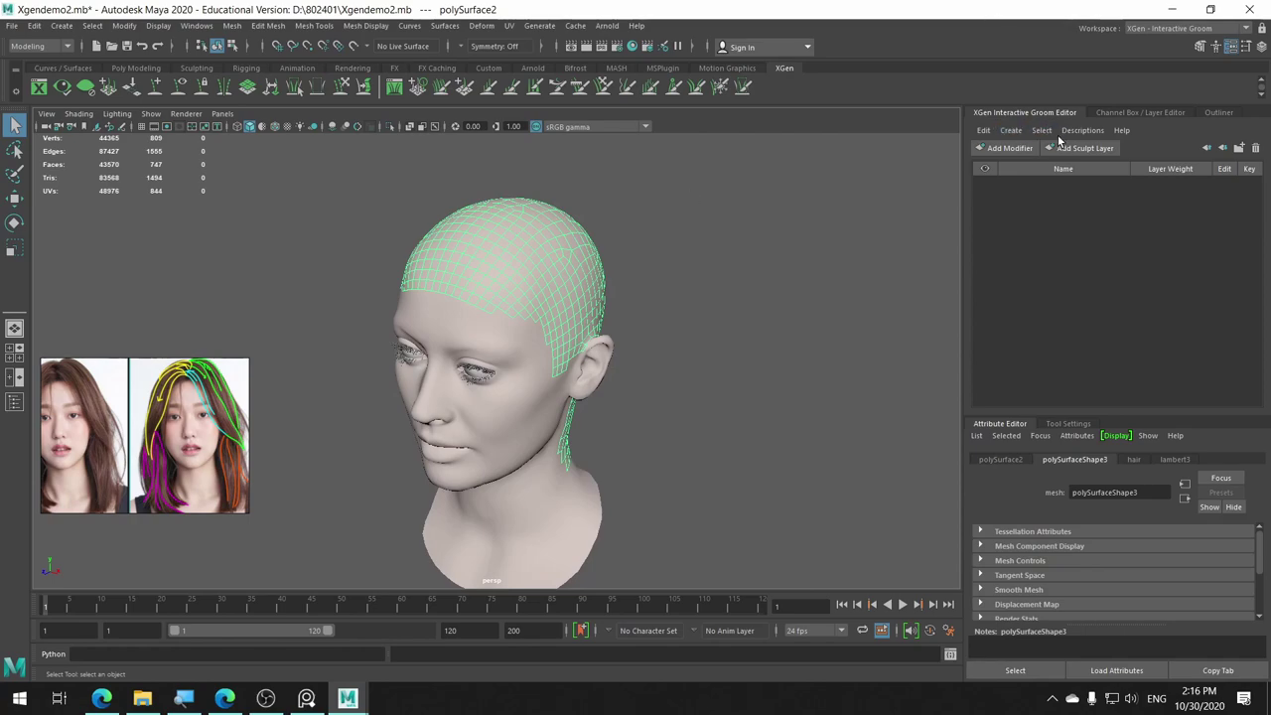
{"action": "left_click", "coordinate": [1023, 133]}
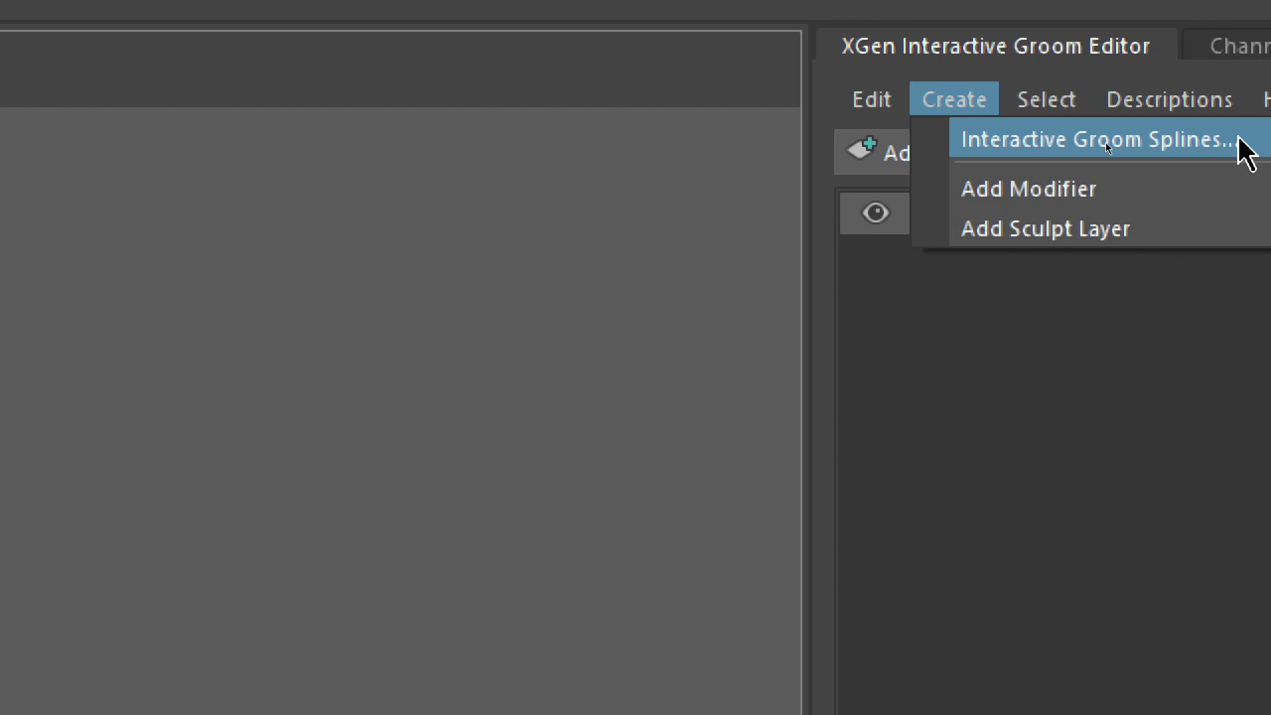
Open the Create Interactive Groom Splines options, showing density 10.0, length 1.0 and width scale 0.1.
{"action": "left_click", "coordinate": [1240, 141]}
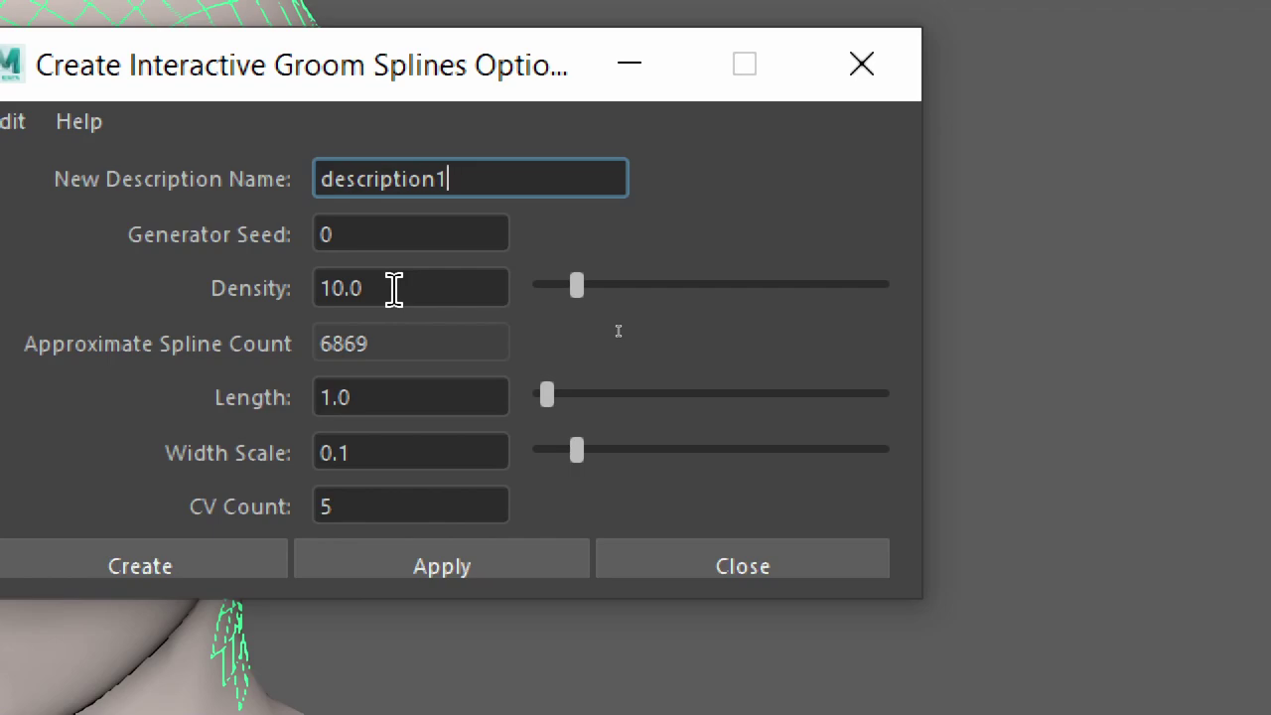
Enter Length 25, Width Scale 0.02 and CV Count 25, then create the groom splines.
{"action": "double_click", "coordinate": [413, 405]}
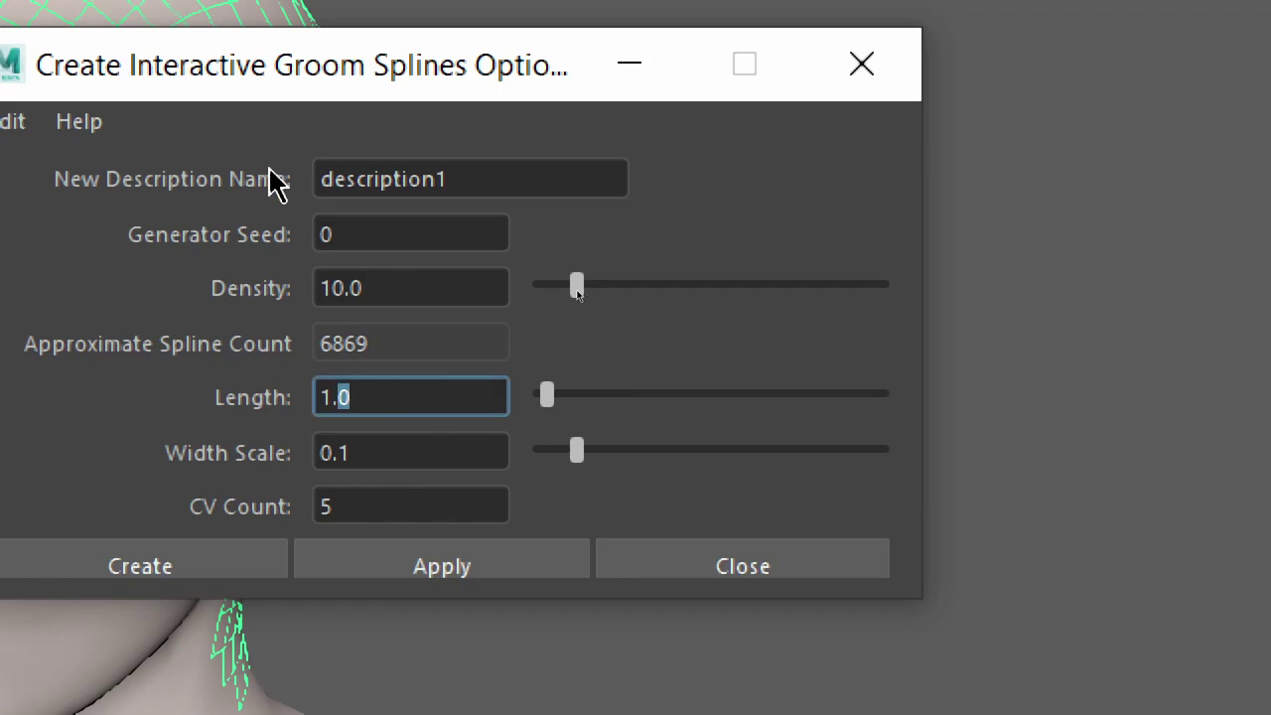
{"action": "left_click_drag", "start_coordinate": [394, 397], "coordinate": [261, 397]}
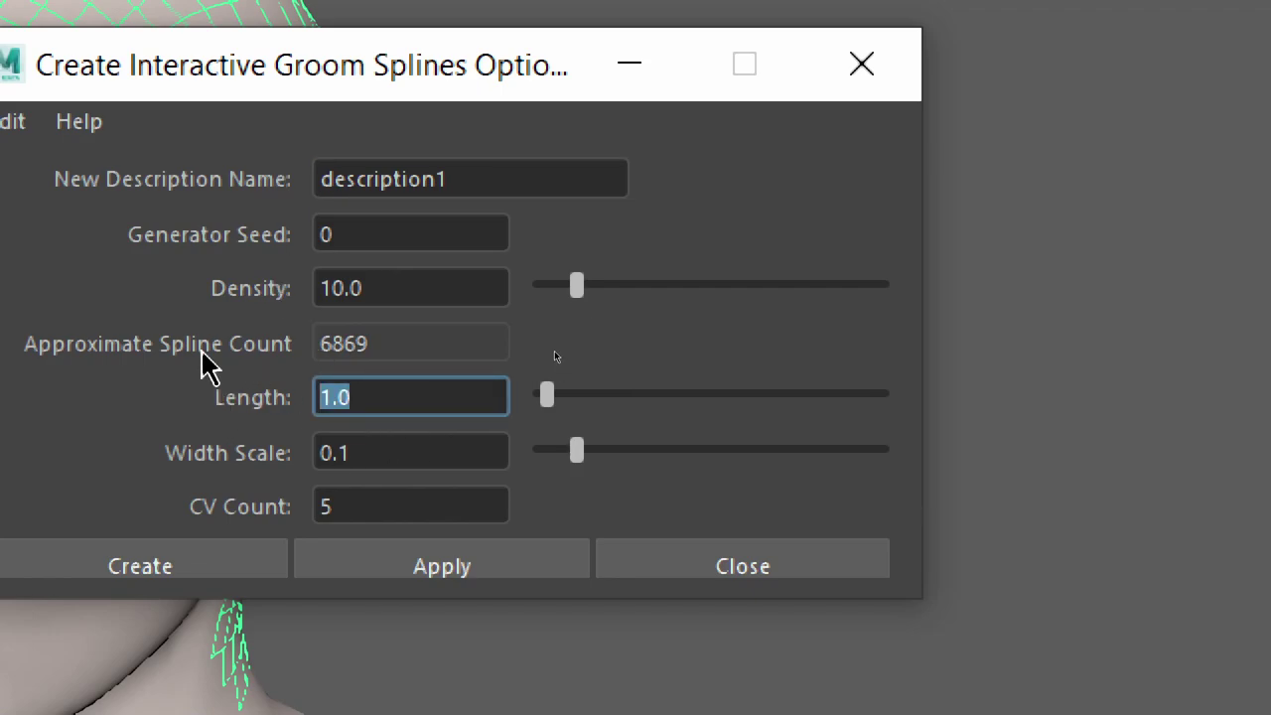
{"action": "type", "text": "25"}
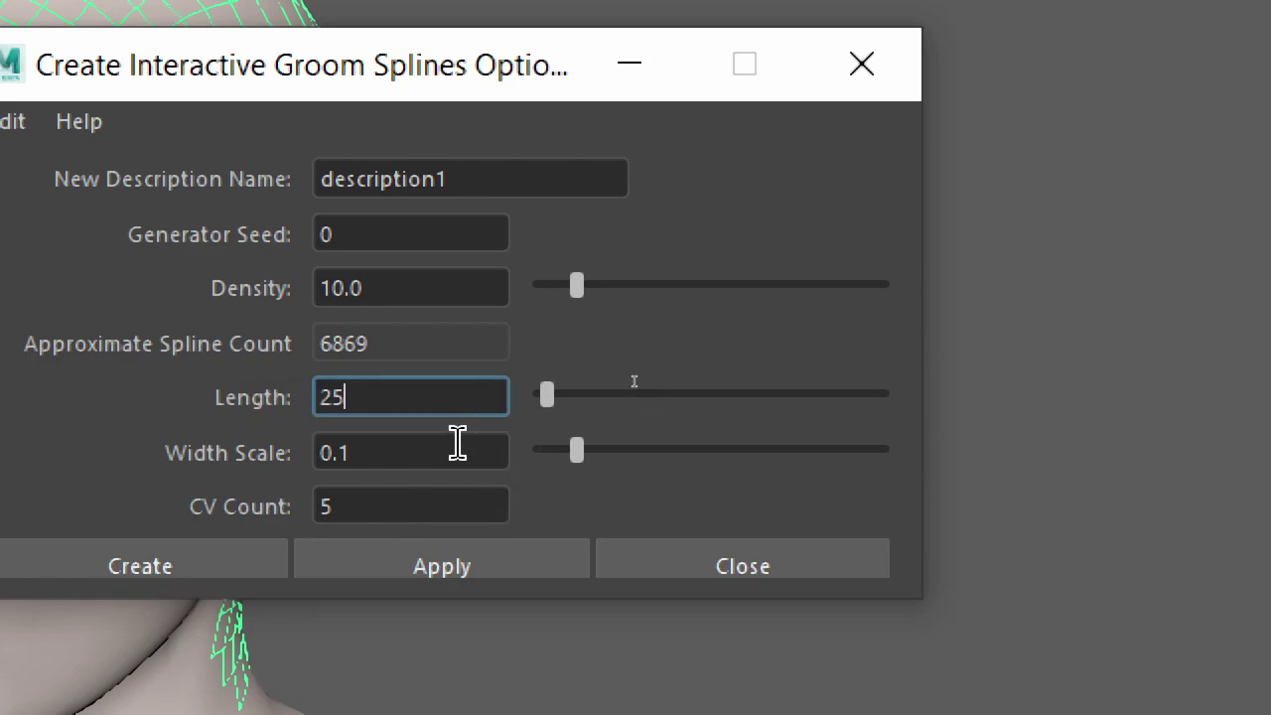
{"action": "left_click", "coordinate": [457, 442]}
{"action": "left_click_drag", "start_coordinate": [394, 447], "coordinate": [185, 447]}
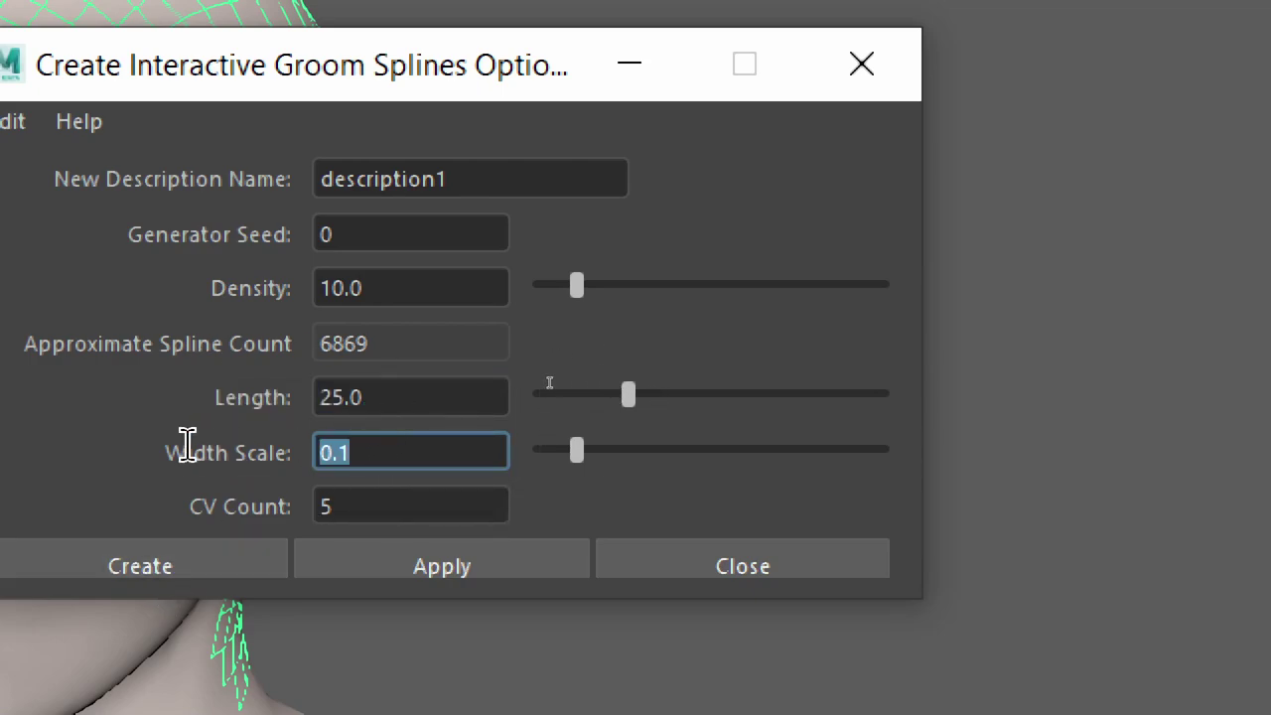
{"action": "type", "text": "0.02"}
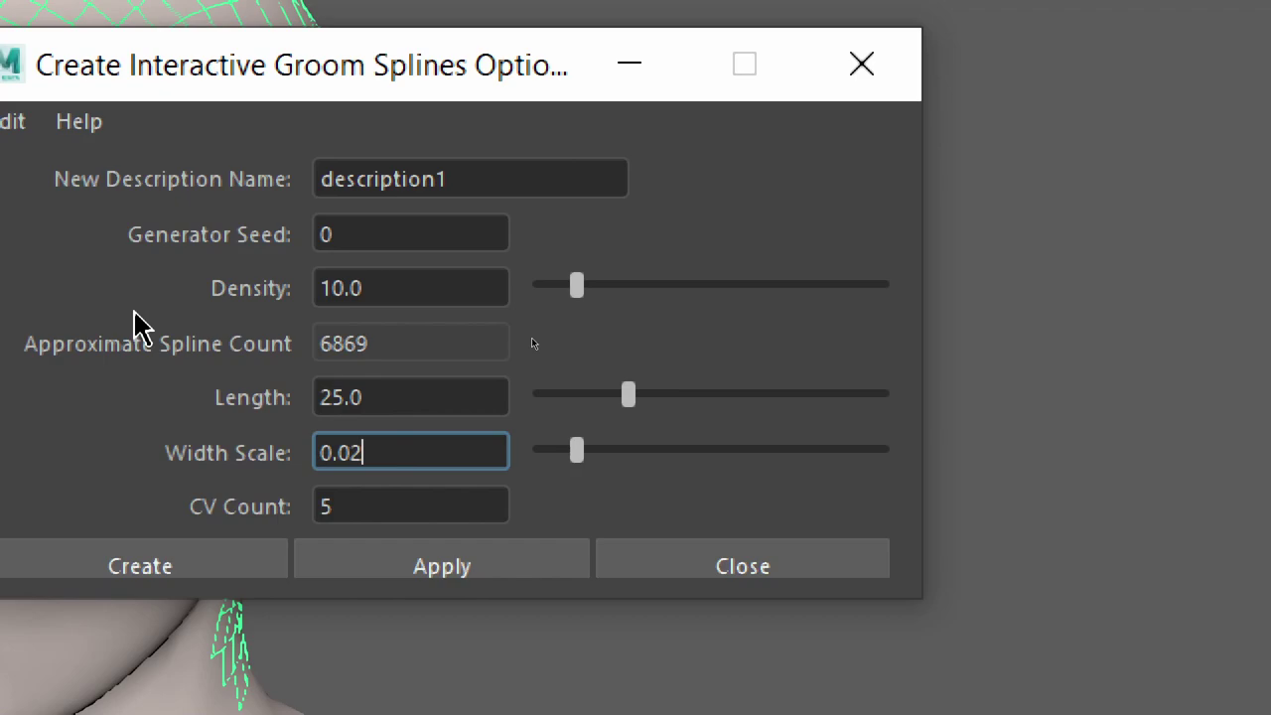
{"action": "double_click", "coordinate": [383, 503]}
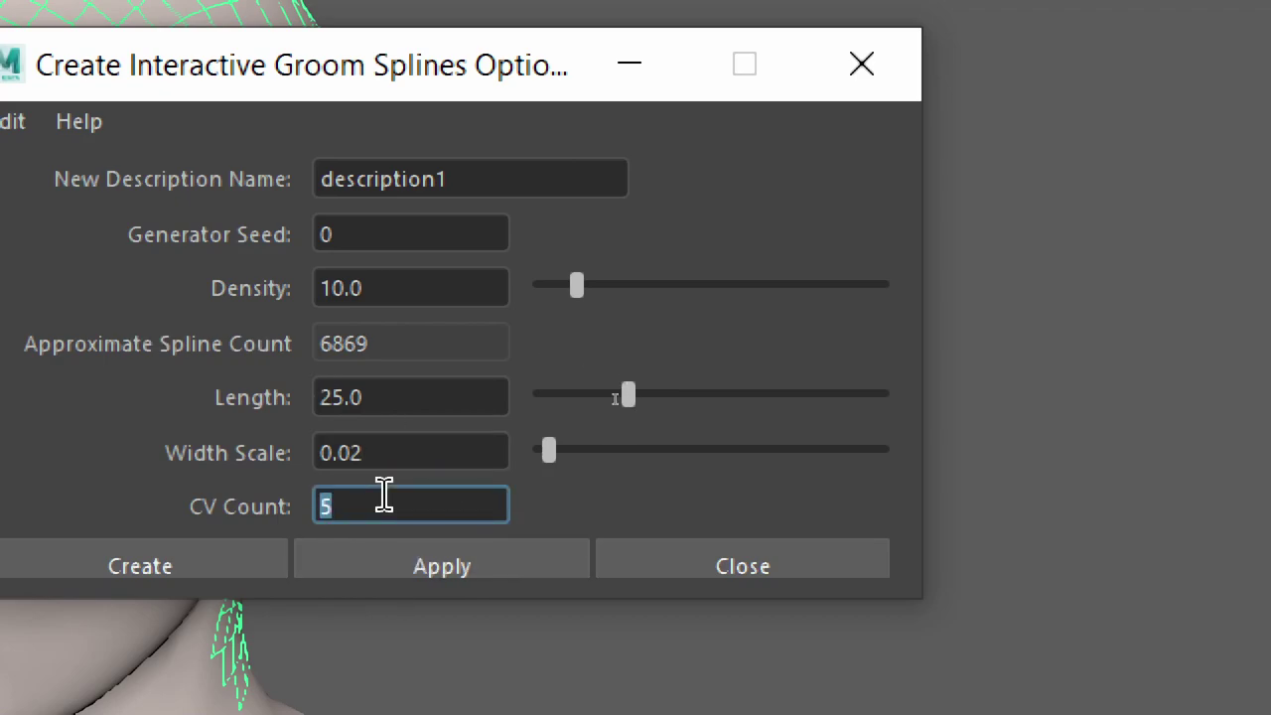
{"action": "type", "text": "25"}
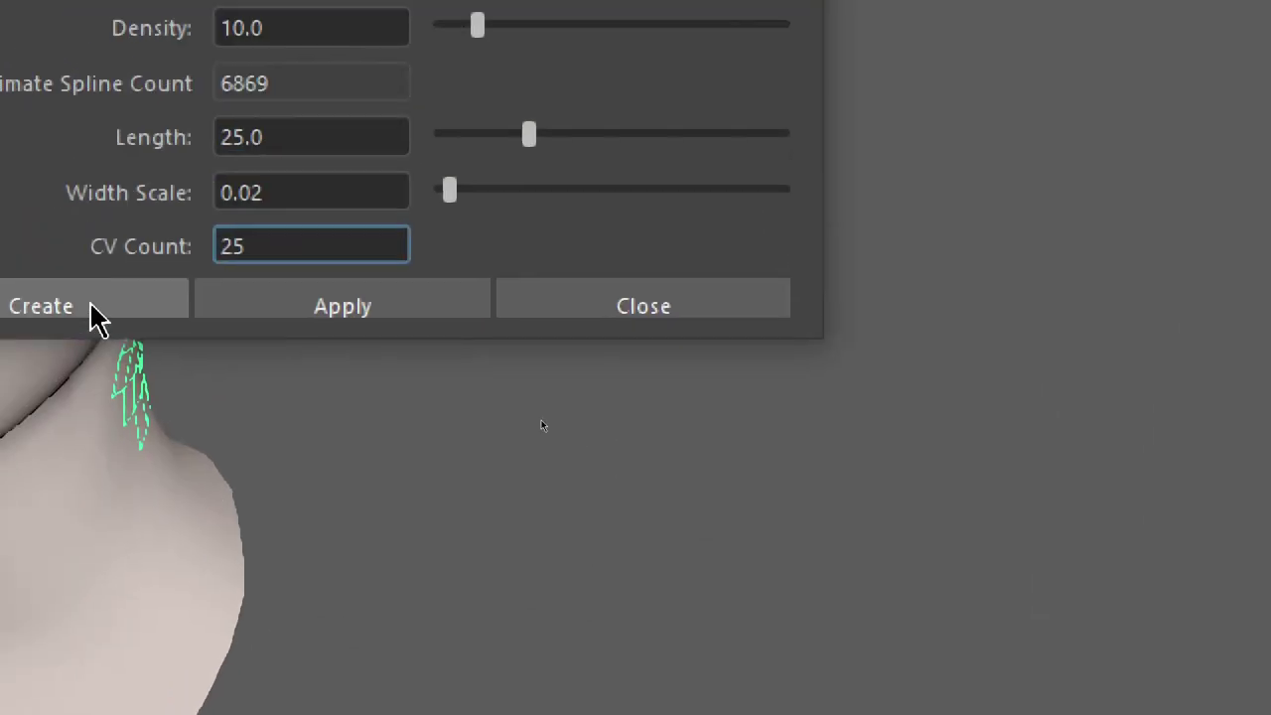
{"action": "left_click", "coordinate": [91, 310]}
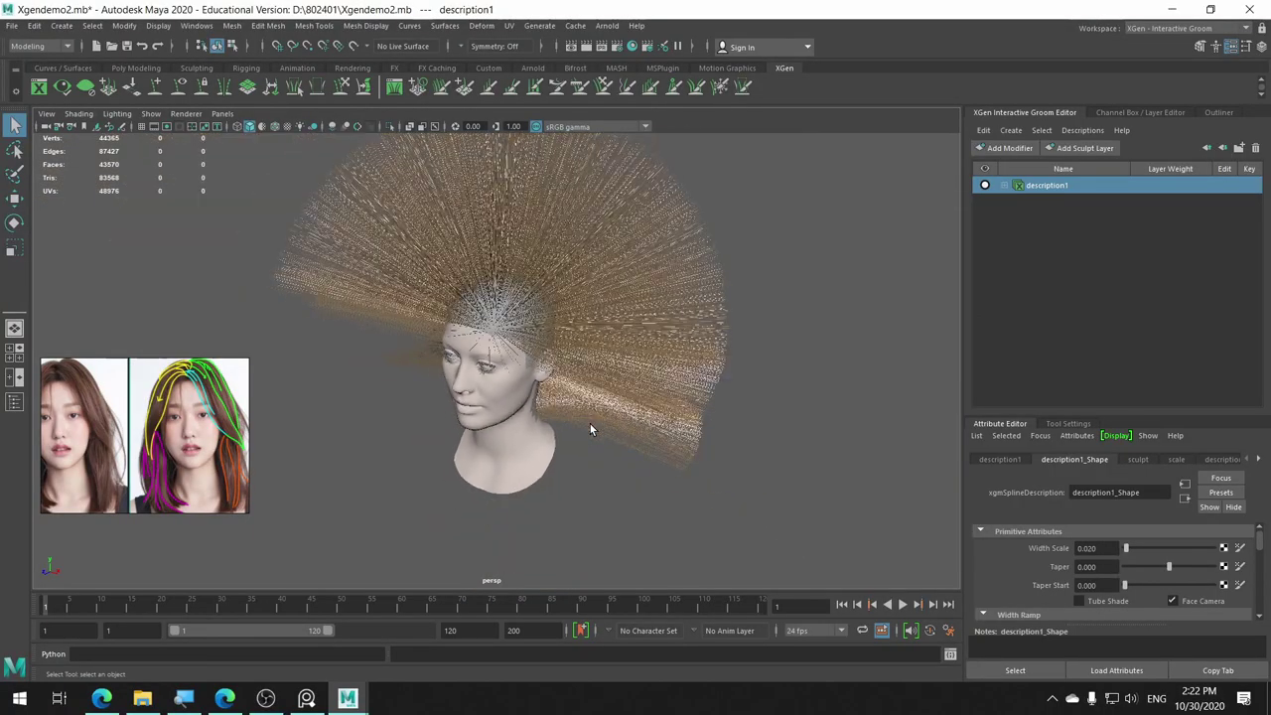
{"action": "mouse_move", "coordinate": [590, 429]}
{"action": "left_mouse_down", "text": "alt"}
{"action": "mouse_move", "coordinate": [503, 460]}
{"action": "mouse_move", "coordinate": [412, 463]}
{"action": "mouse_move", "coordinate": [494, 582]}
{"action": "mouse_move", "coordinate": [662, 434]}
{"action": "mouse_move", "coordinate": [649, 468]}
{"action": "left_mouse_up", "text": "alt"}
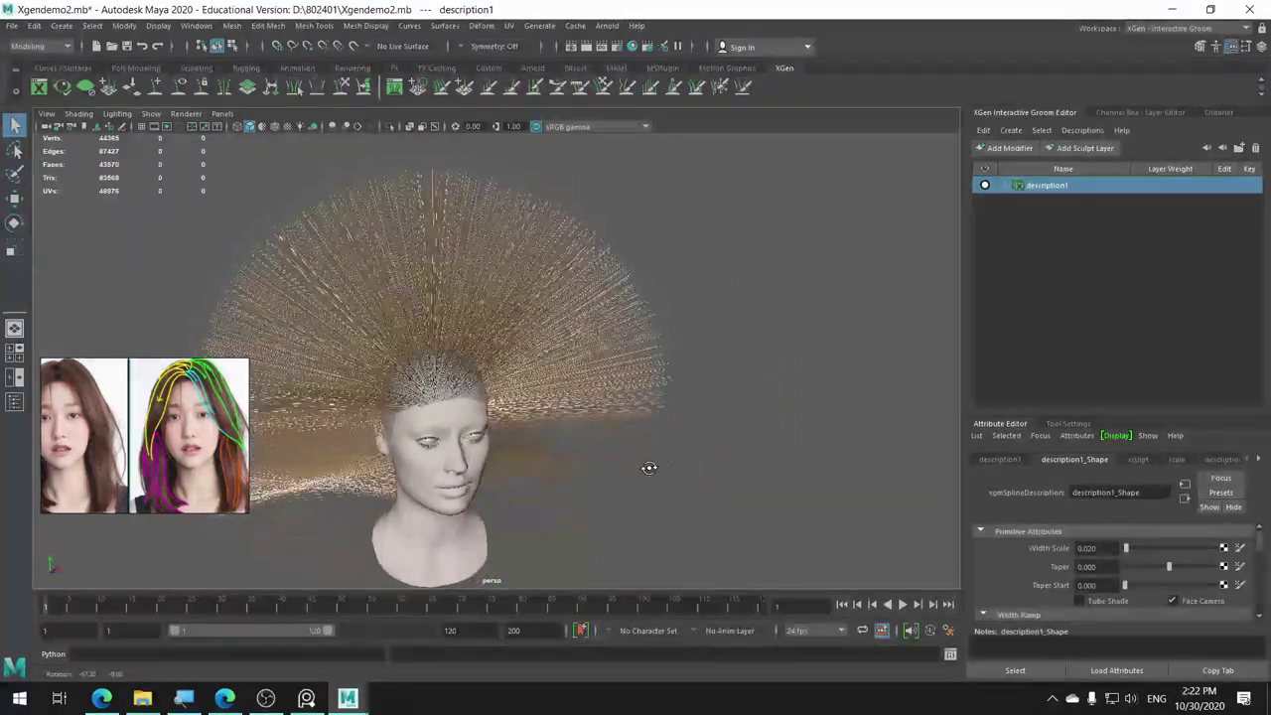
{"action": "scroll", "coordinate": [646, 463], "scroll_direction": "up", "scroll_amount": 5}
{"action": "scroll", "coordinate": [596, 463], "scroll_direction": "up", "scroll_amount": 3}
{"action": "scroll", "coordinate": [497, 447], "scroll_direction": "up", "scroll_amount": 2}
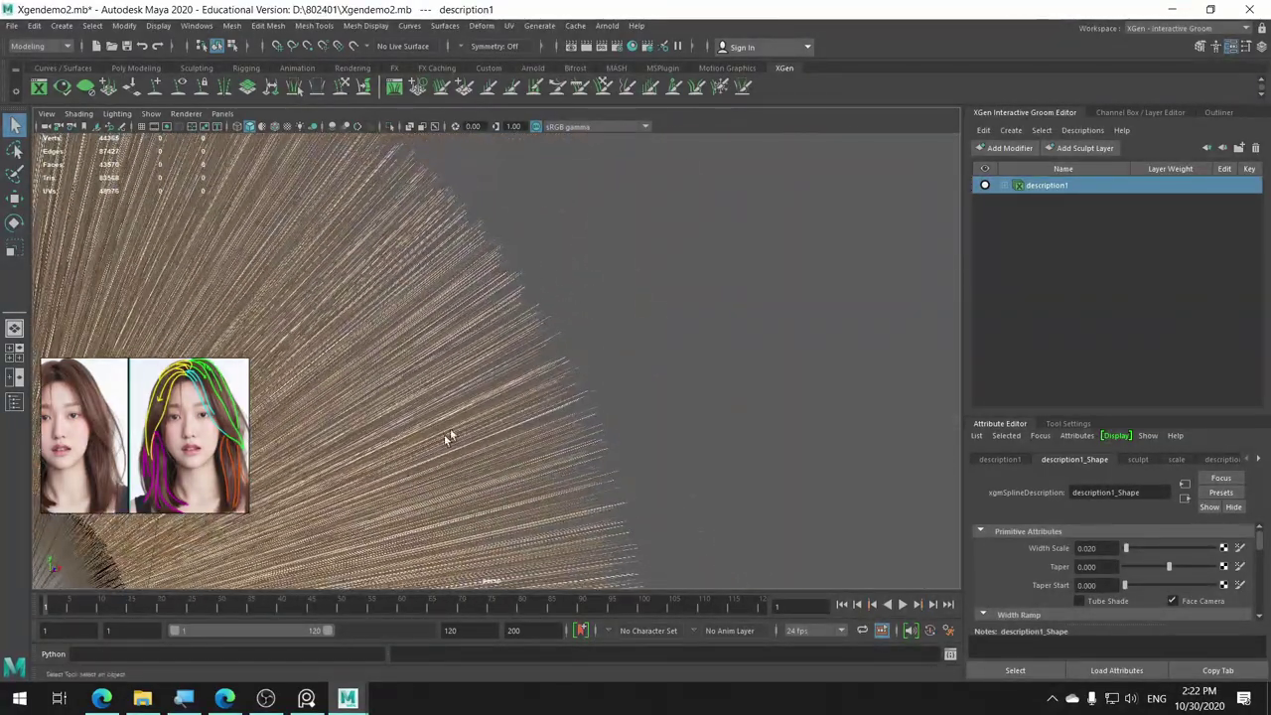
{"action": "scroll", "coordinate": [501, 409], "scroll_direction": "up", "scroll_amount": 2}
{"action": "scroll", "coordinate": [501, 409], "scroll_direction": "up", "scroll_amount": 2}
{"action": "scroll", "coordinate": [500, 409], "scroll_direction": "down", "scroll_amount": 5}
{"action": "scroll", "coordinate": [500, 409], "scroll_direction": "down", "scroll_amount": 4}
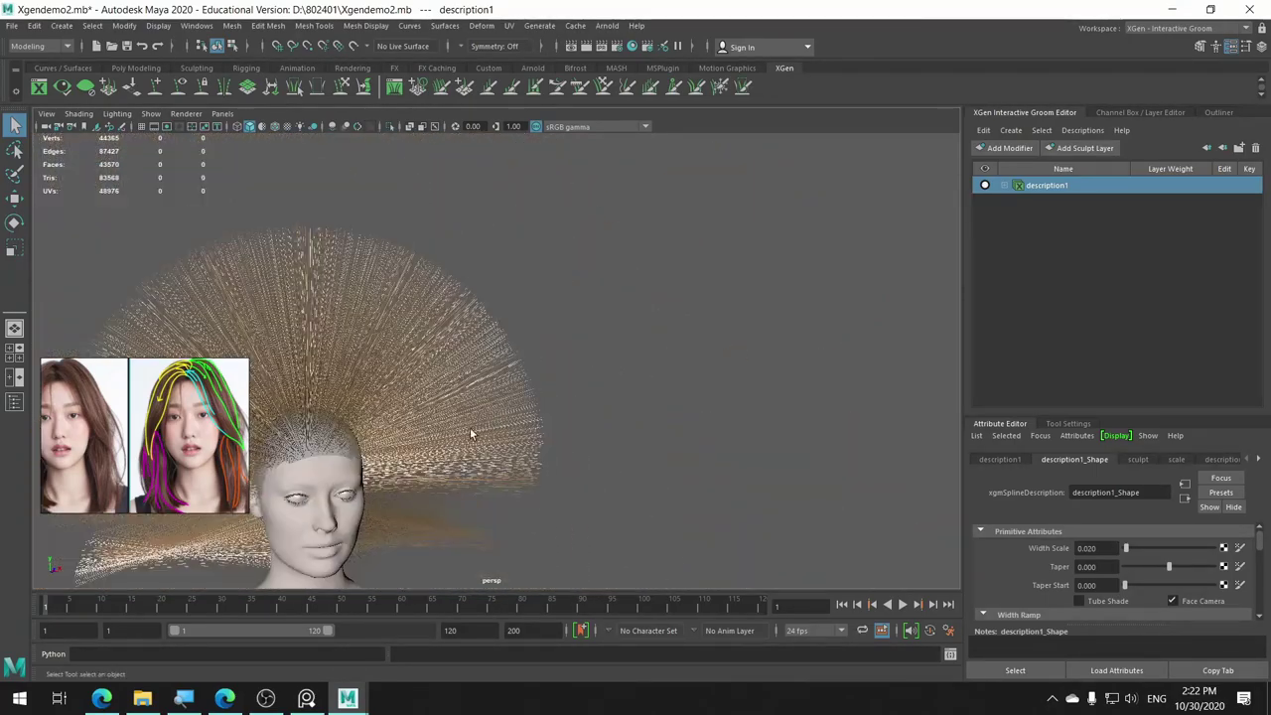
{"action": "key", "text": "f"}
{"action": "key", "text": "super"}
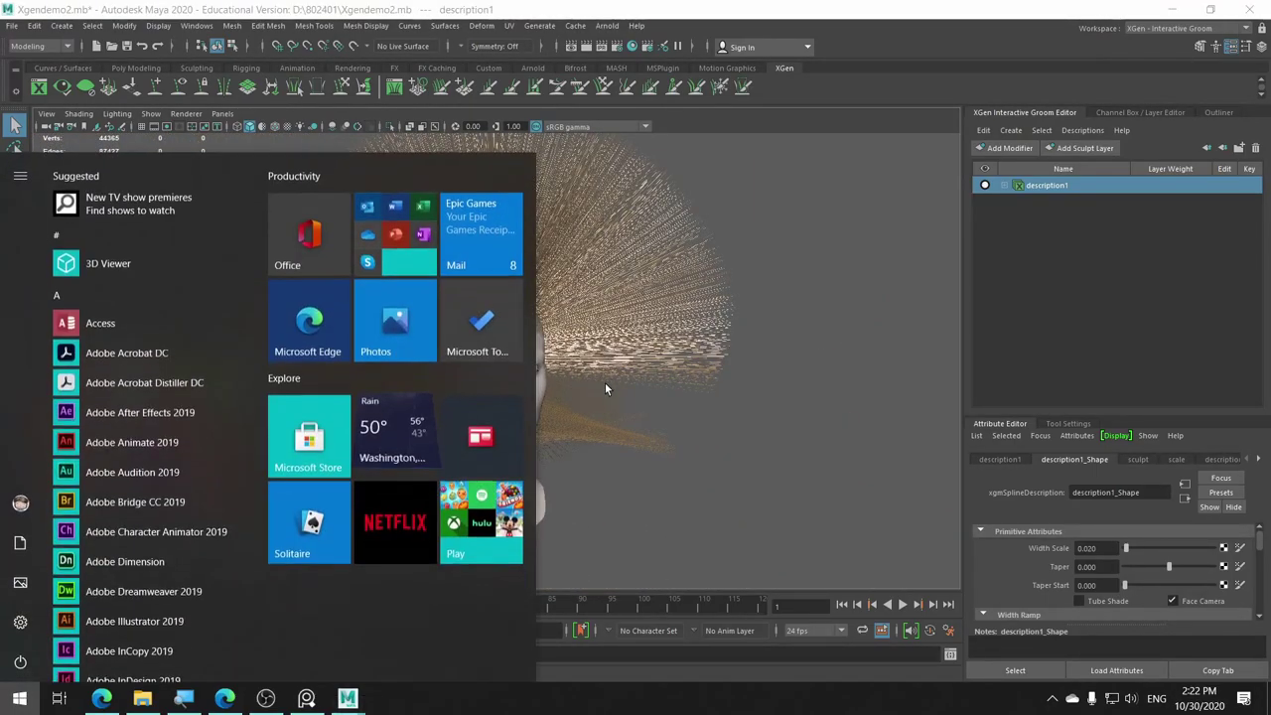
{"action": "left_click", "coordinate": [566, 94]}
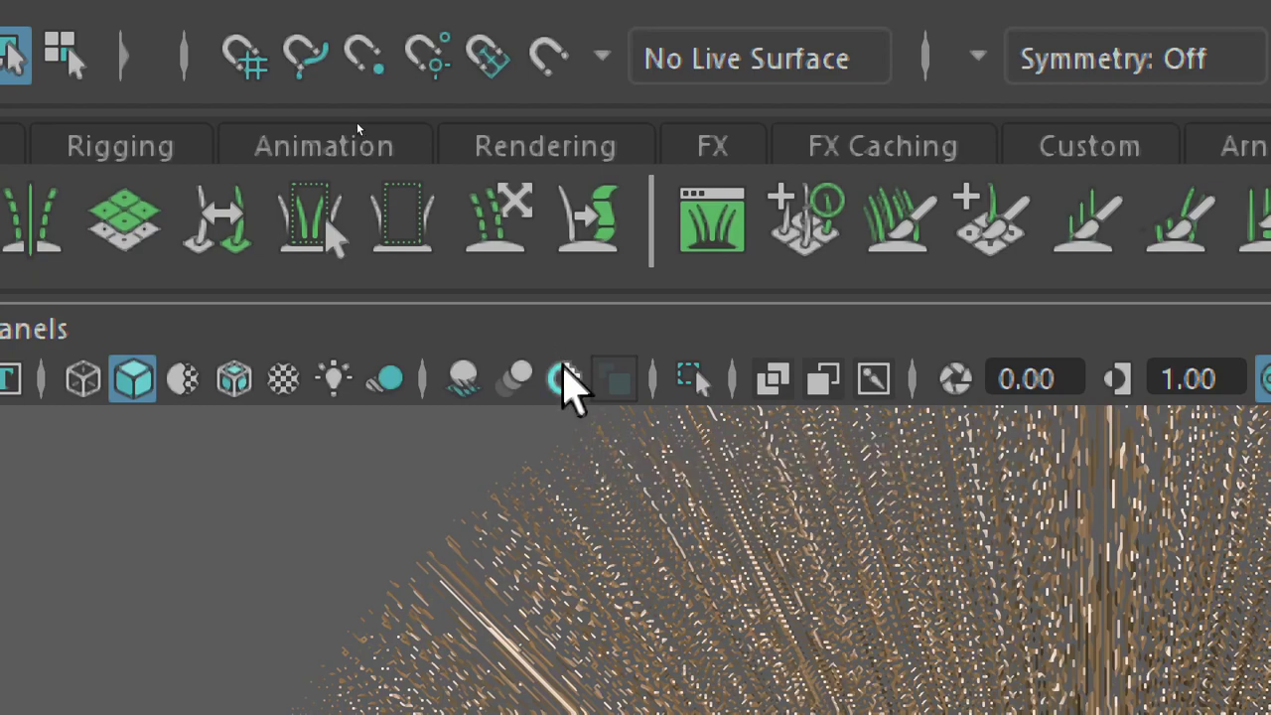
Turn on Multisample Anti-aliasing in the viewport so the hair strands draw smoothly.
{"action": "left_click", "coordinate": [564, 371]}
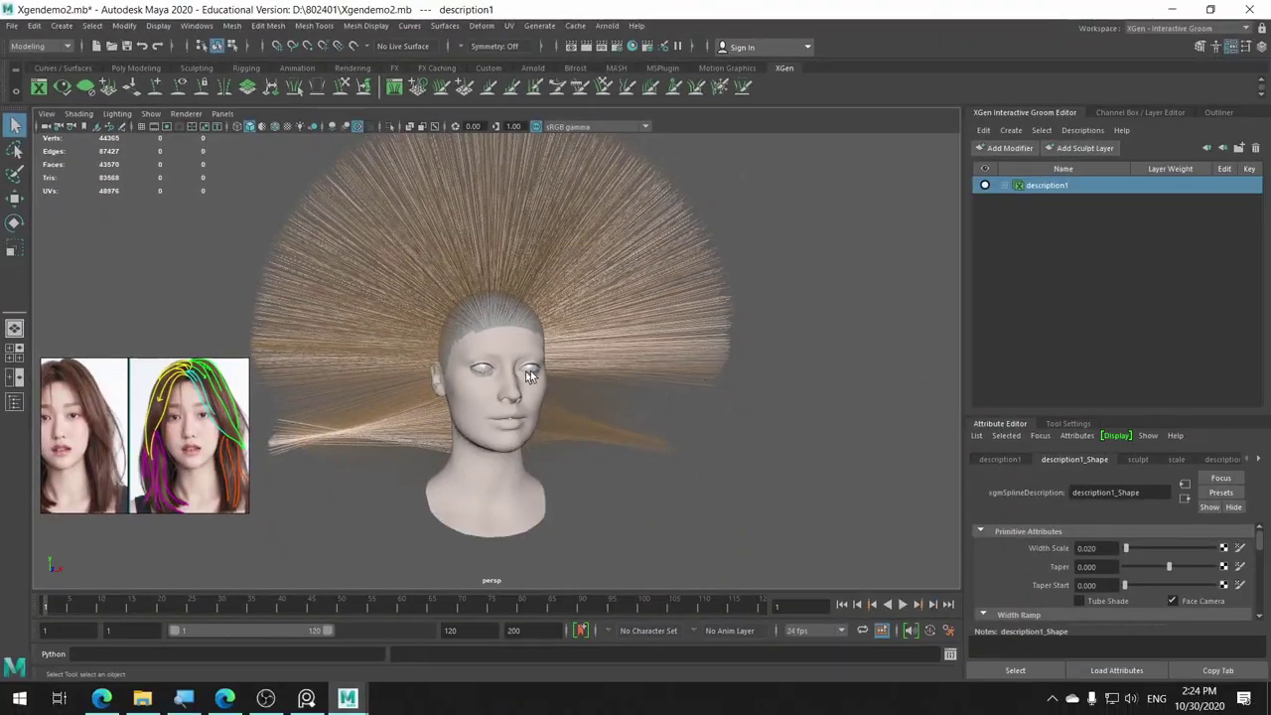
{"action": "left_click", "coordinate": [354, 127]}
{"action": "left_click", "coordinate": [353, 127]}
Tumble, zoom and pan the camera to frame the head from the front.
{"action": "middle_click_drag", "start_coordinate": [537, 264], "coordinate": [617, 285], "text": "alt"}
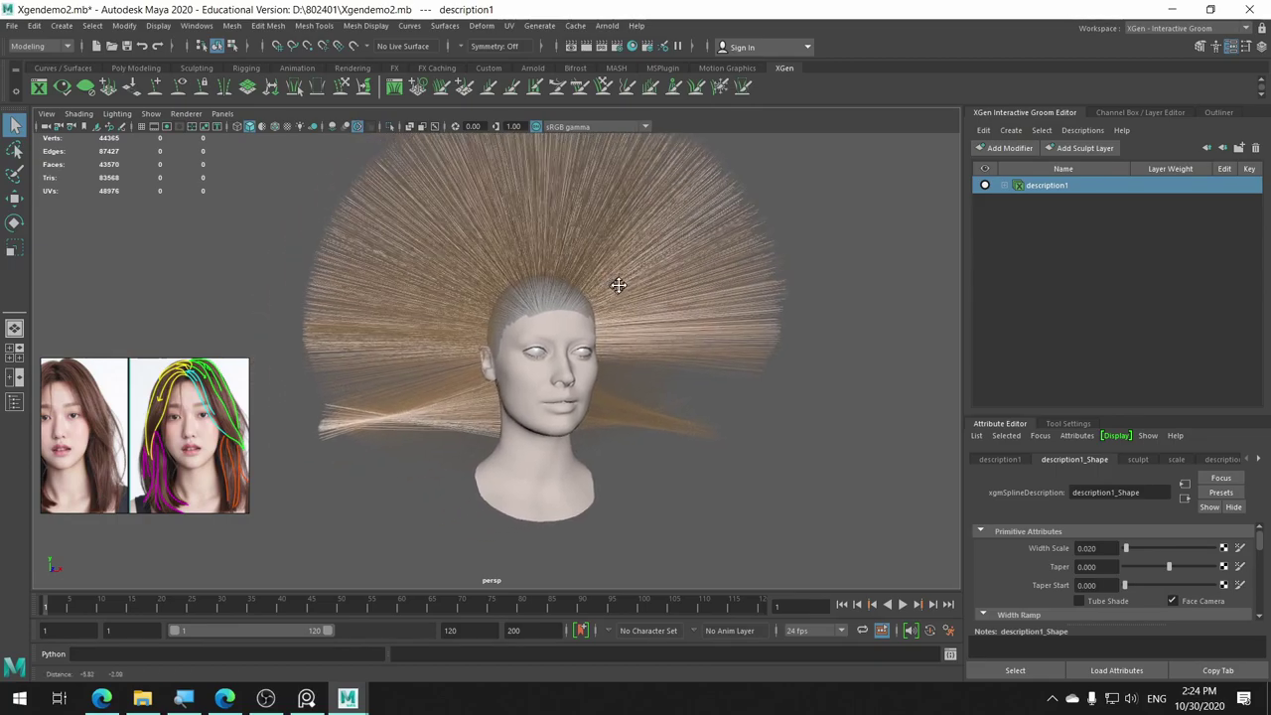
{"action": "mouse_move", "coordinate": [618, 285]}
{"action": "left_mouse_down", "text": "alt"}
{"action": "mouse_move", "coordinate": [363, 355]}
{"action": "mouse_move", "coordinate": [622, 287]}
{"action": "mouse_move", "coordinate": [646, 335]}
{"action": "mouse_move", "coordinate": [567, 329]}
{"action": "left_mouse_up", "text": "alt"}
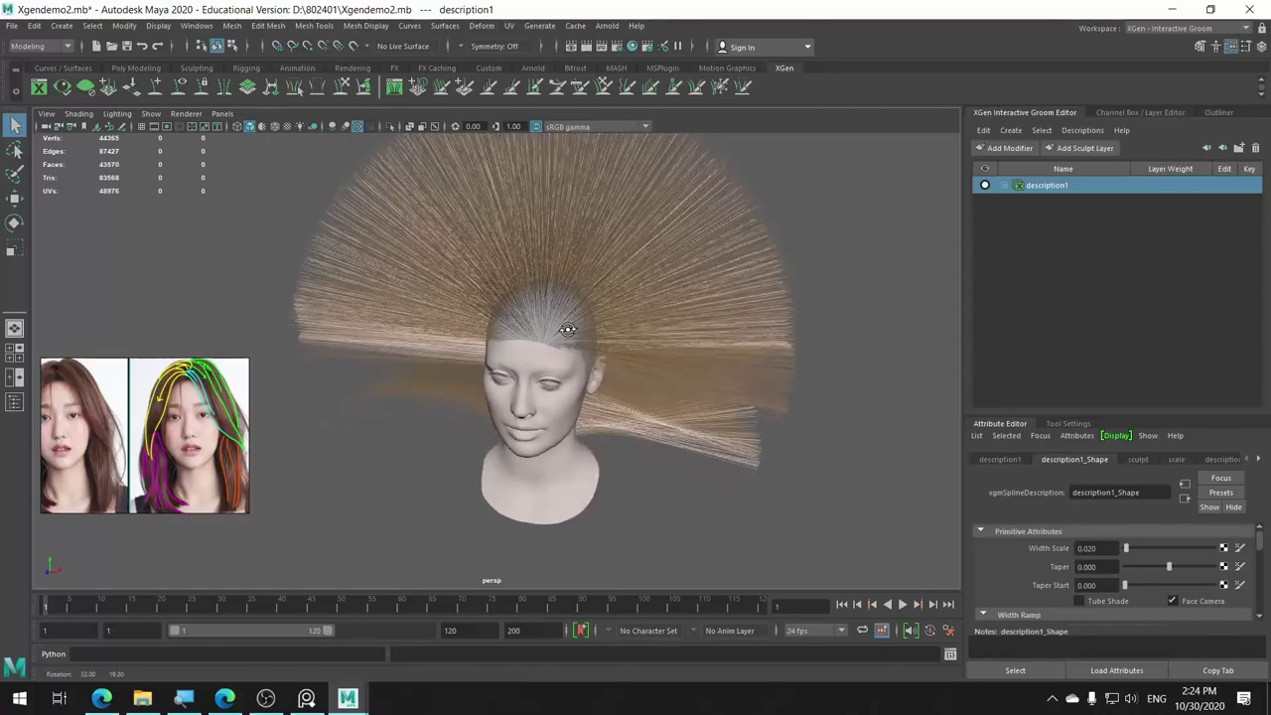
{"action": "key", "text": "super"}
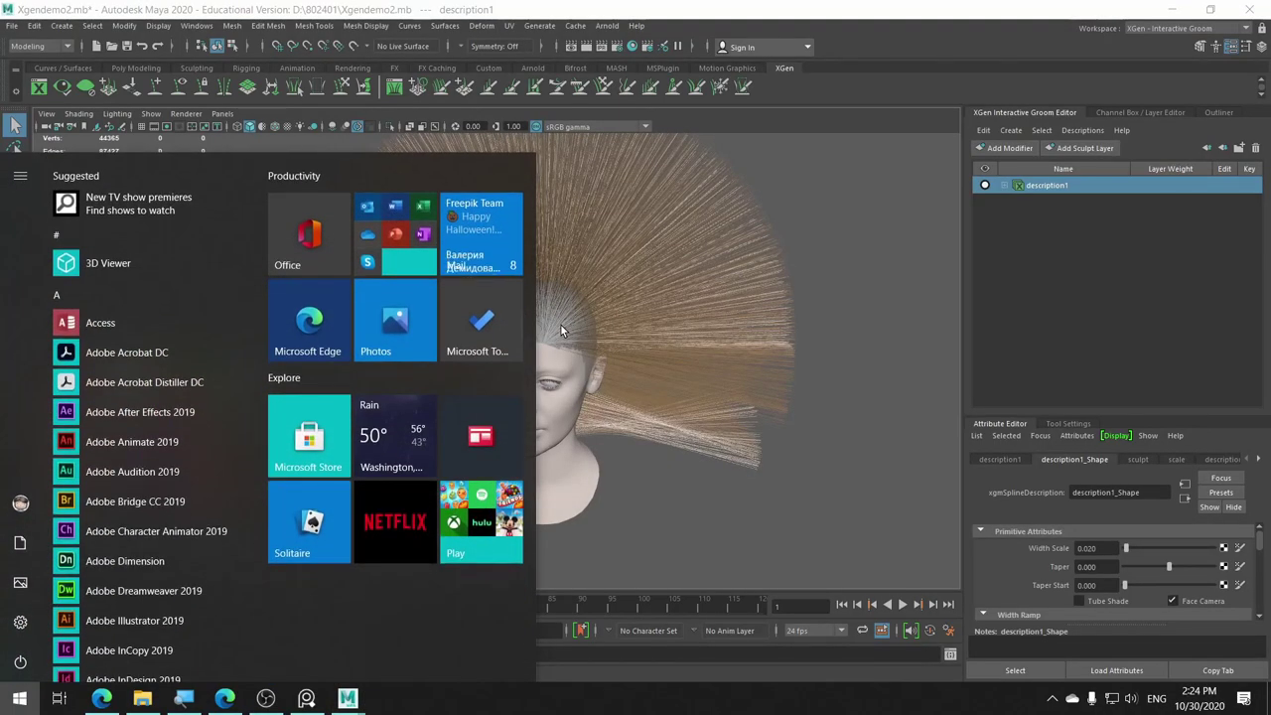
{"action": "key", "text": "super"}
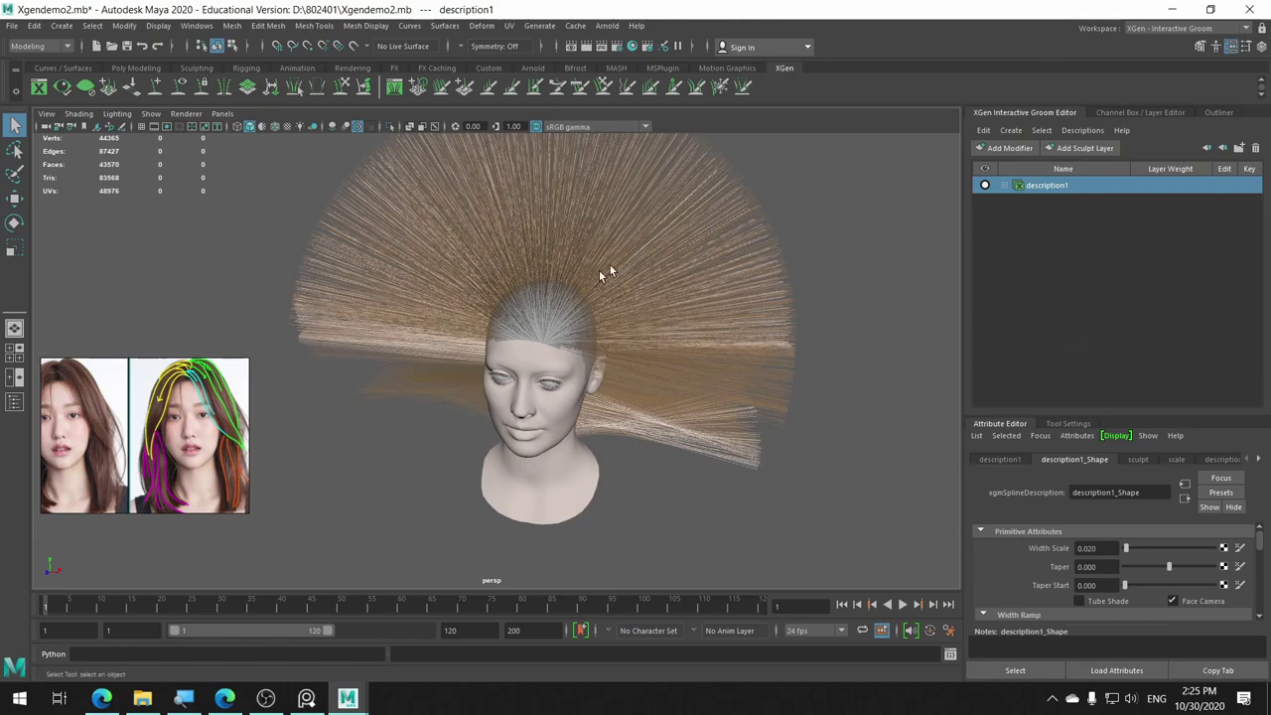
{"action": "left_click_drag", "start_coordinate": [482, 474], "coordinate": [498, 461], "text": "alt"}
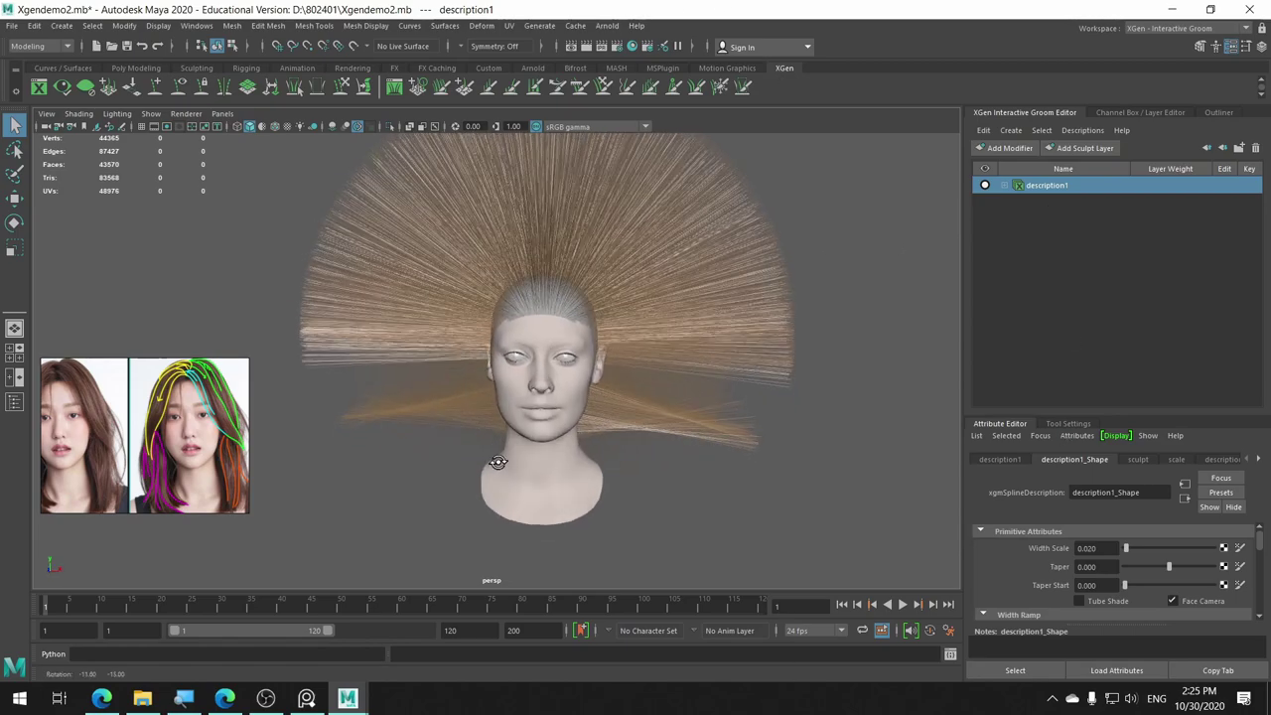
{"action": "scroll", "coordinate": [512, 452], "scroll_direction": "up", "scroll_amount": 3}
{"action": "middle_click_drag", "start_coordinate": [512, 452], "coordinate": [448, 422], "text": "alt"}
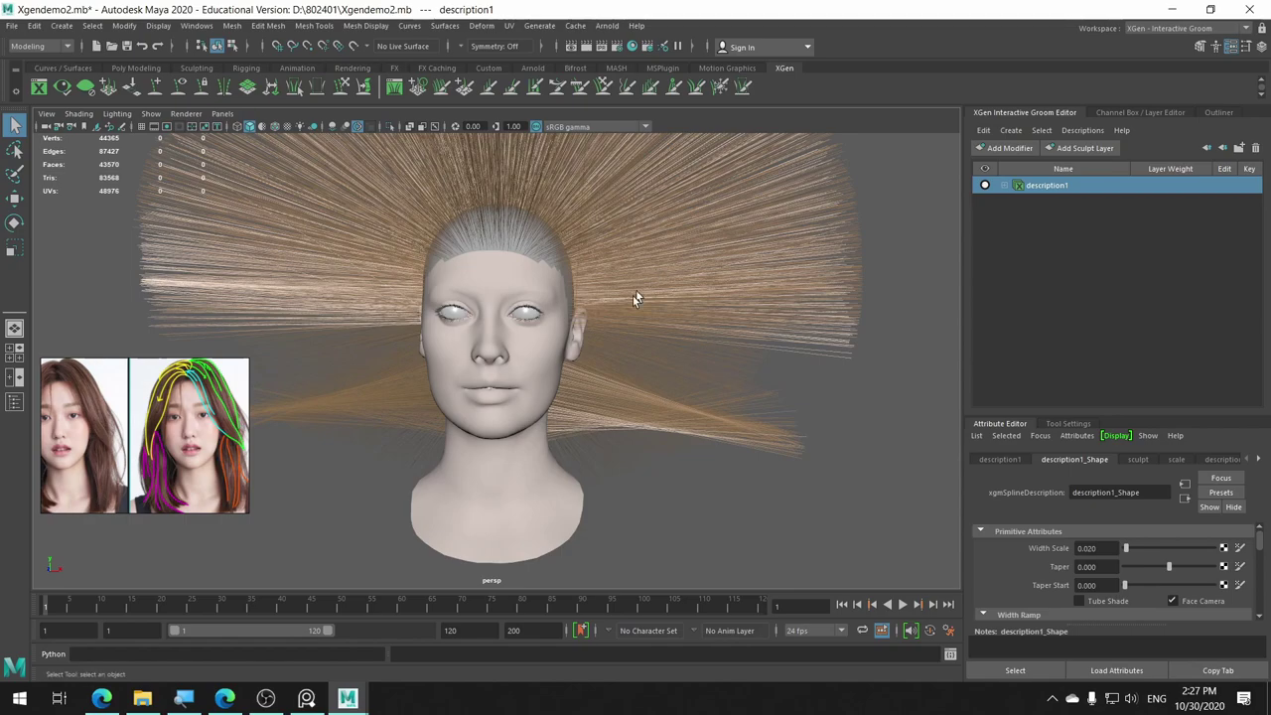
{"action": "mouse_move", "coordinate": [800, 437]}
{"action": "middle_mouse_down", "text": "alt"}
{"action": "mouse_move", "coordinate": [857, 513]}
{"action": "mouse_move", "coordinate": [853, 474]}
{"action": "middle_mouse_up", "text": "alt"}
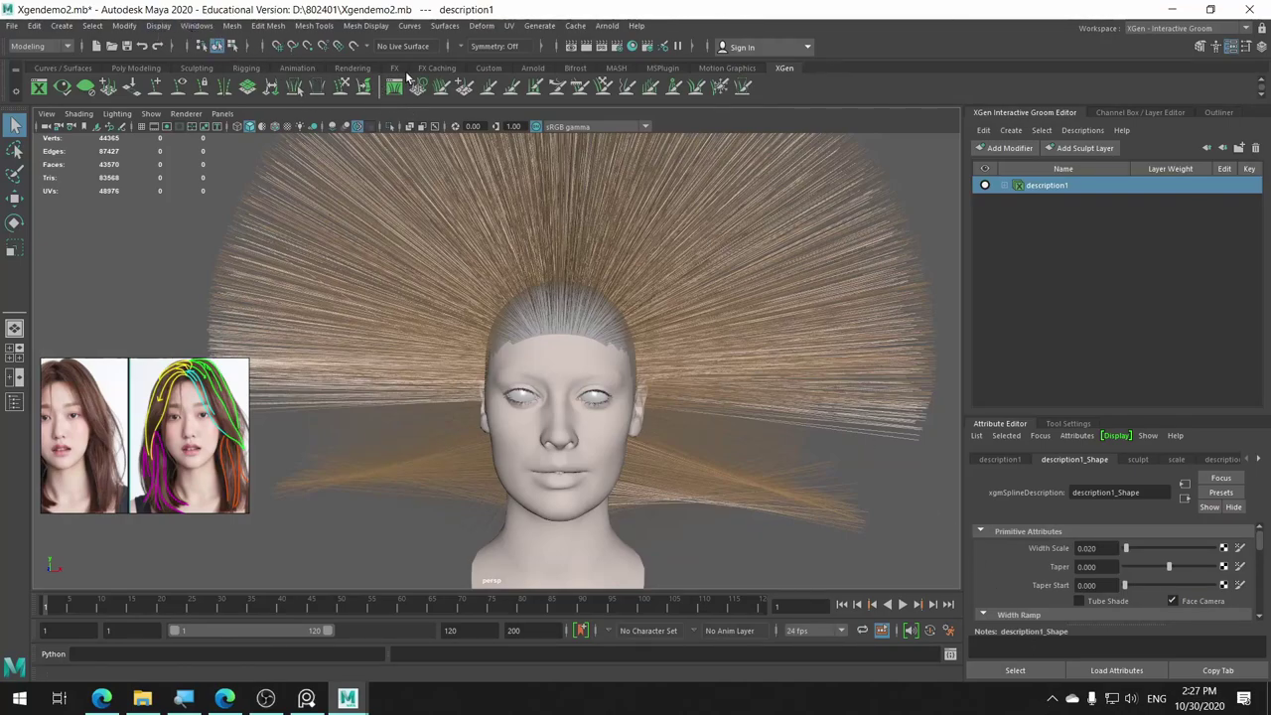
Create a directional light from the Rendering shelf and enlarge the Attribute Editor showing its settings.
{"action": "left_click", "coordinate": [353, 68]}
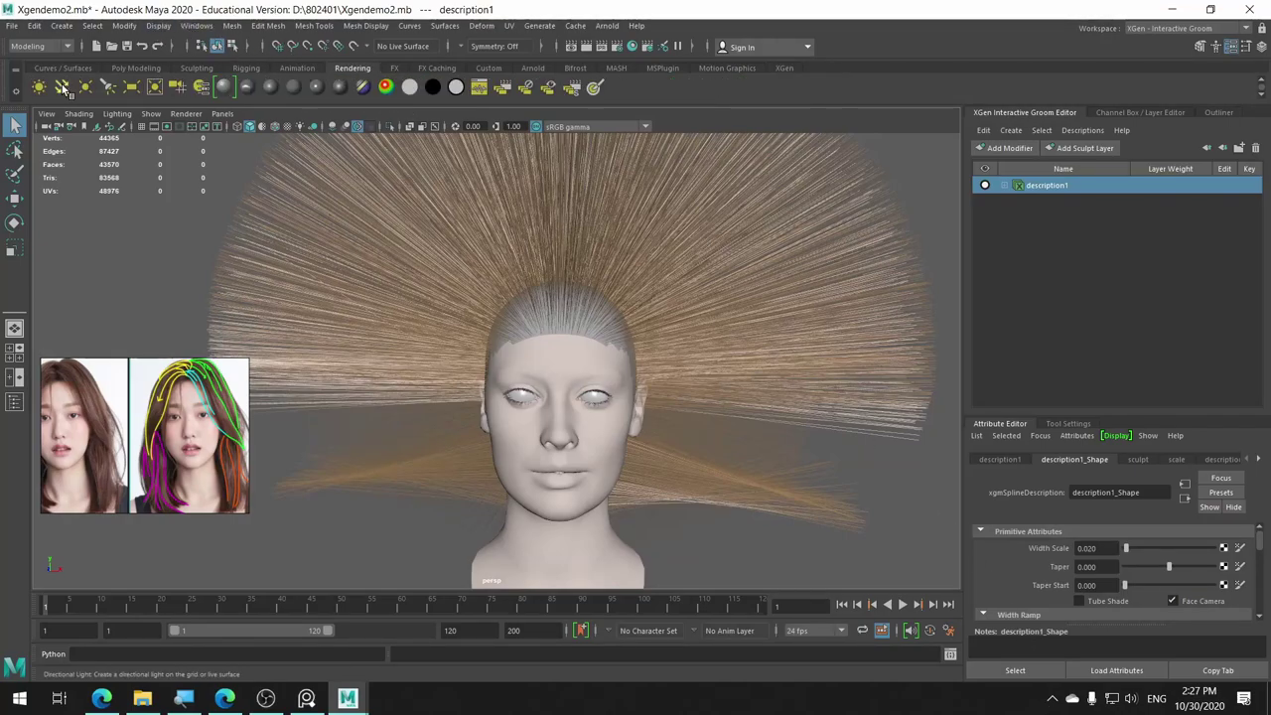
{"action": "left_click", "coordinate": [61, 88]}
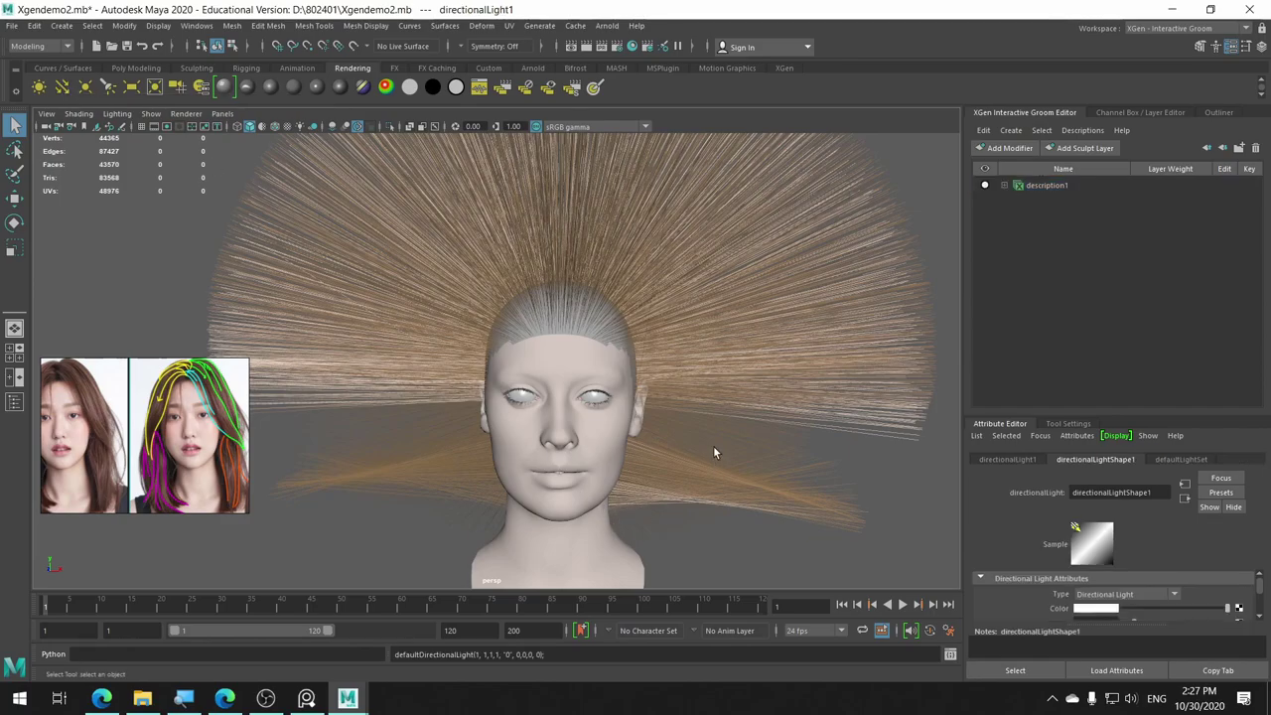
{"action": "mouse_move", "coordinate": [713, 508]}
{"action": "left_mouse_down", "text": "alt"}
{"action": "mouse_move", "coordinate": [585, 438]}
{"action": "mouse_move", "coordinate": [595, 445]}
{"action": "left_mouse_up", "text": "alt"}
{"action": "key", "text": "w"}
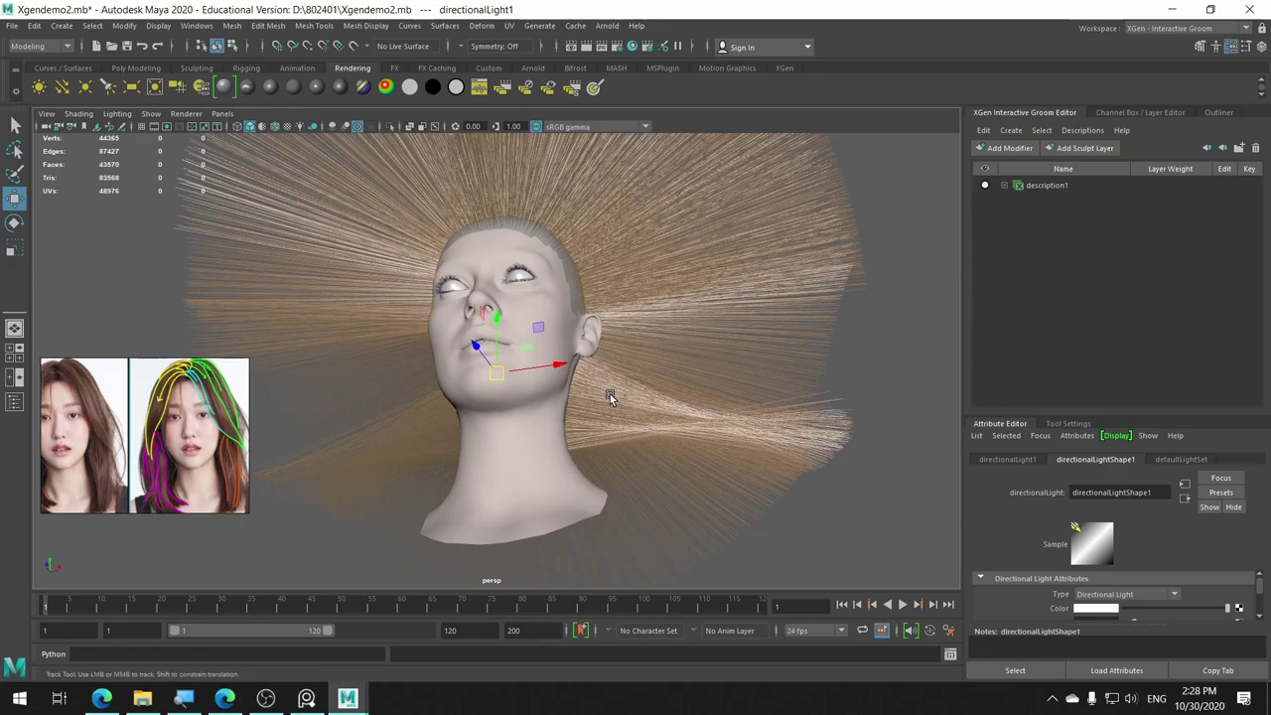
{"action": "mouse_move", "coordinate": [607, 397]}
{"action": "left_mouse_down", "text": "alt"}
{"action": "mouse_move", "coordinate": [600, 433]}
{"action": "mouse_move", "coordinate": [636, 397]}
{"action": "left_mouse_up", "text": "alt"}
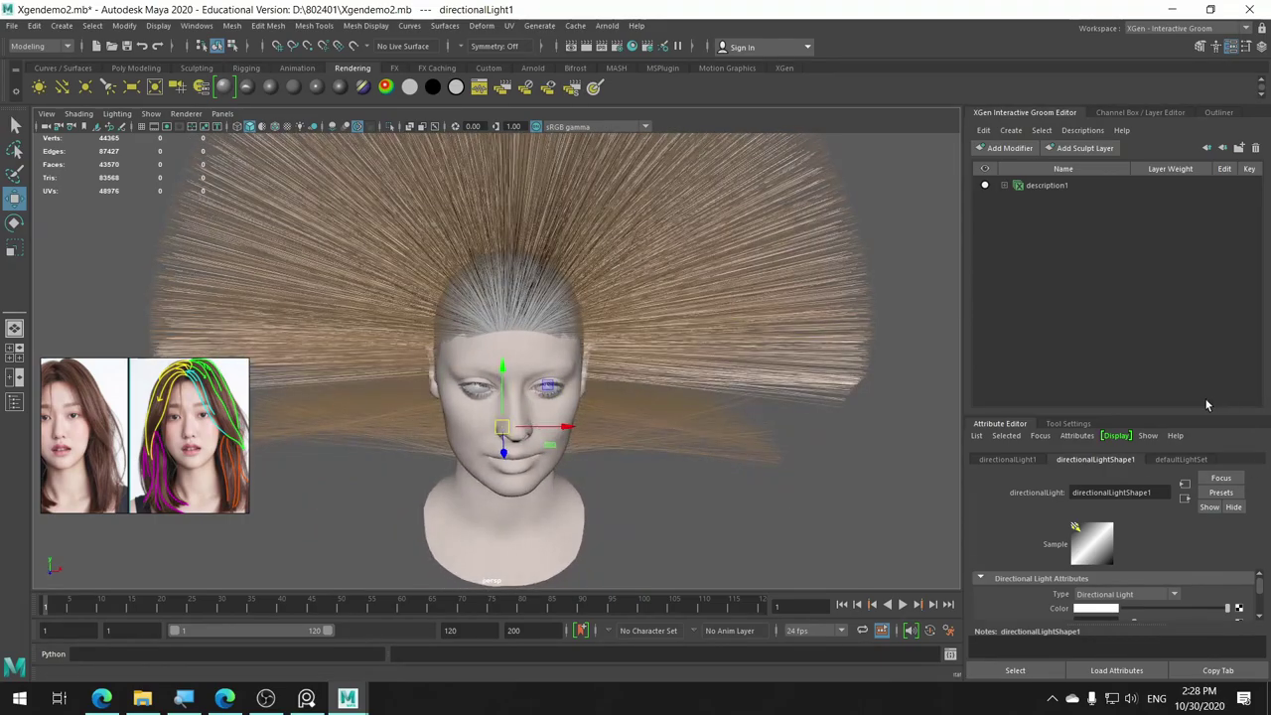
{"action": "left_click_drag", "start_coordinate": [1199, 418], "coordinate": [1197, 300]}
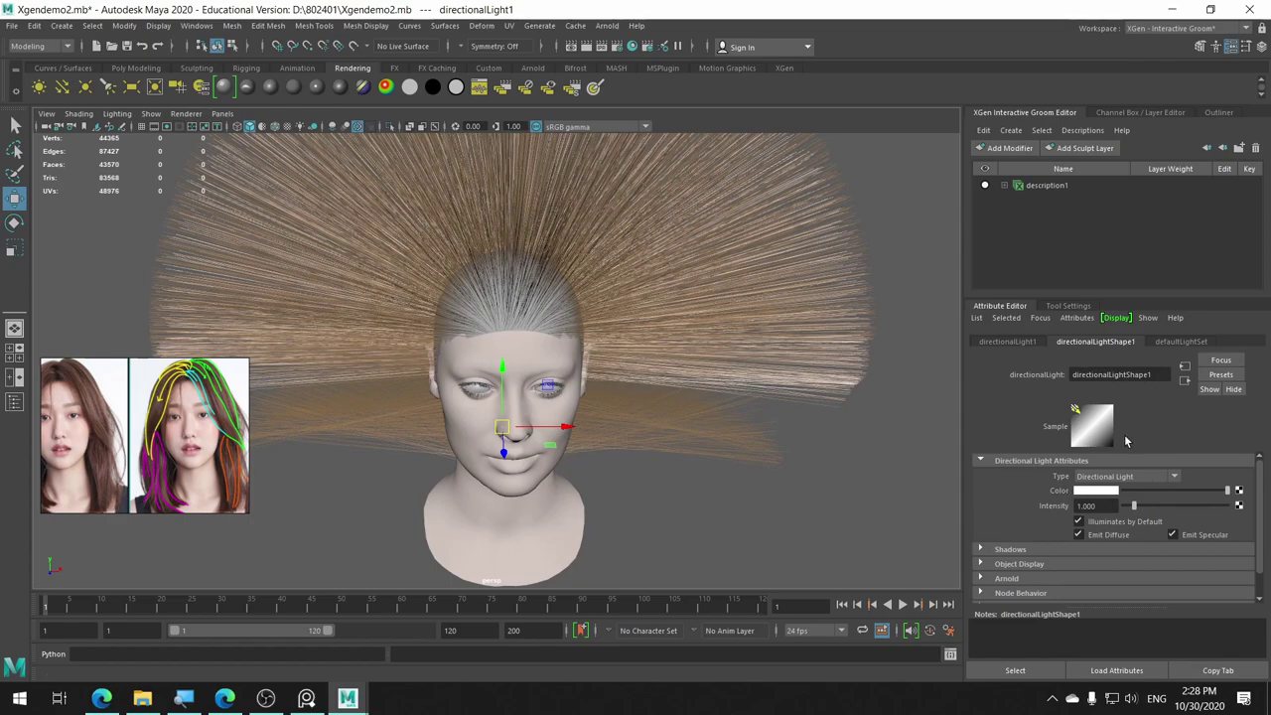
Expand directionalLight1's Shadows section and check Use Depth Map Shadows.
{"action": "left_click", "coordinate": [1006, 551]}
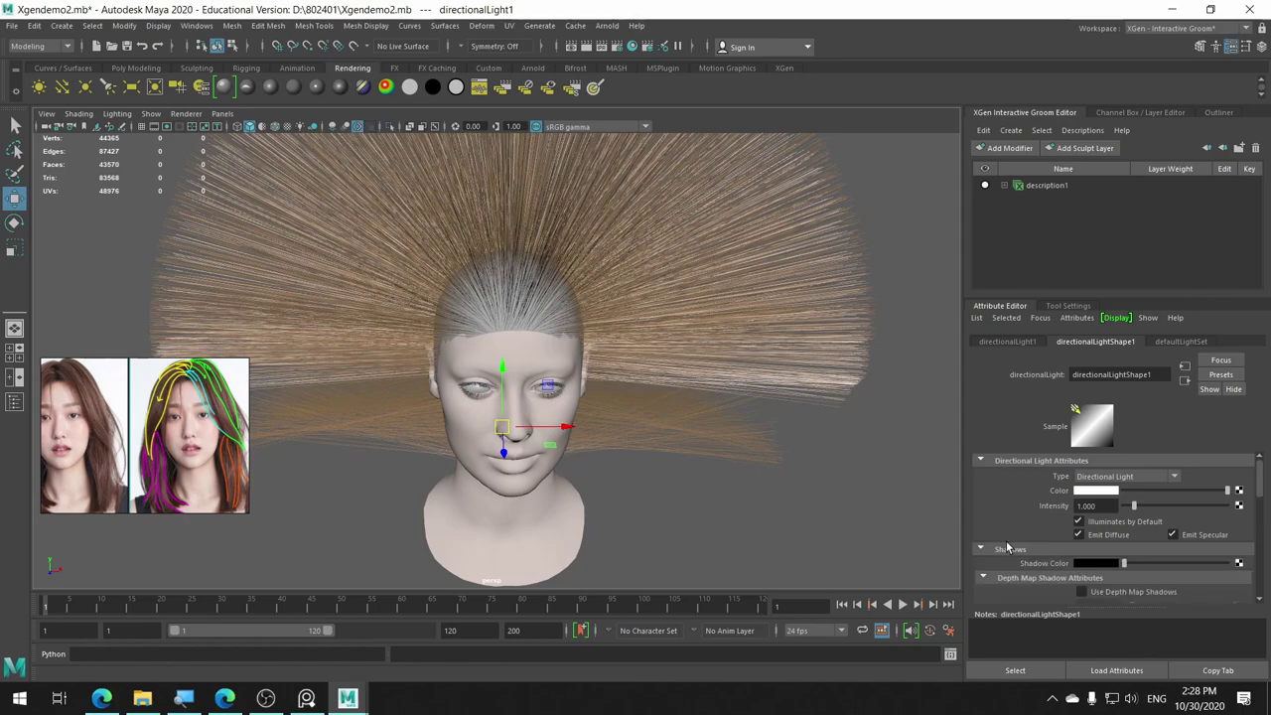
{"action": "scroll", "coordinate": [1063, 548], "scroll_direction": "down", "scroll_amount": 2}
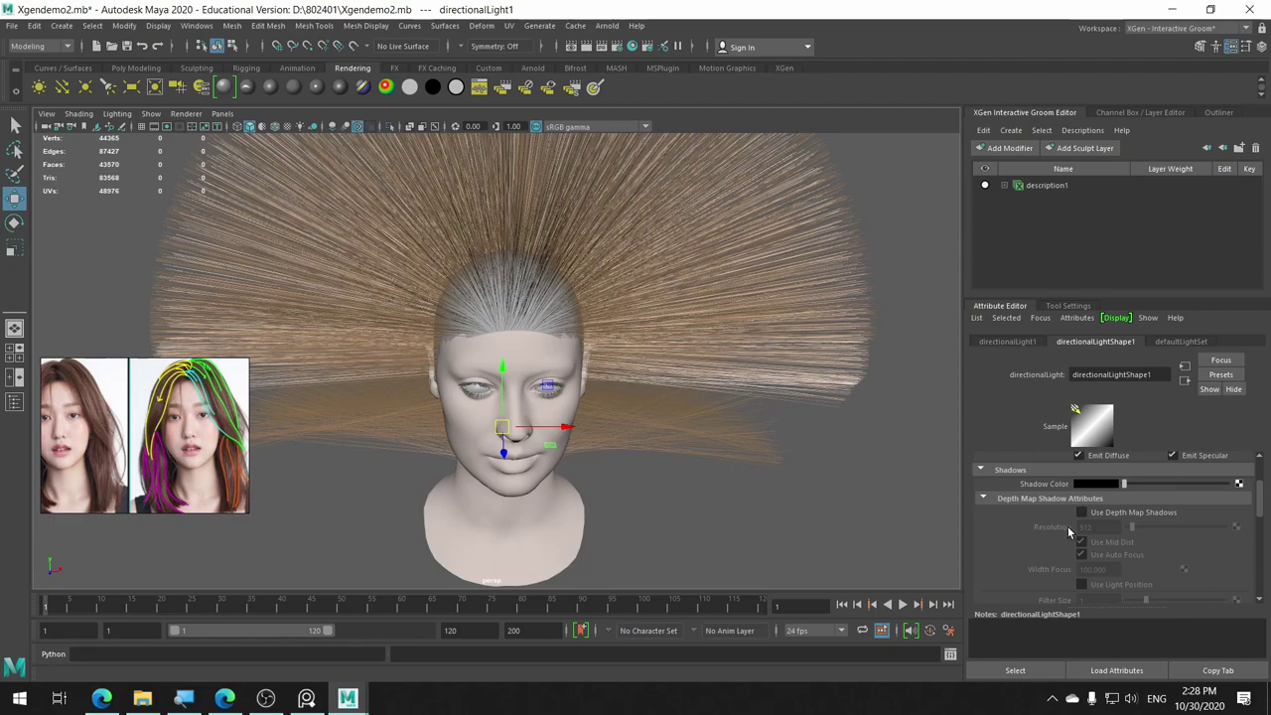
{"action": "left_click", "coordinate": [1140, 513]}
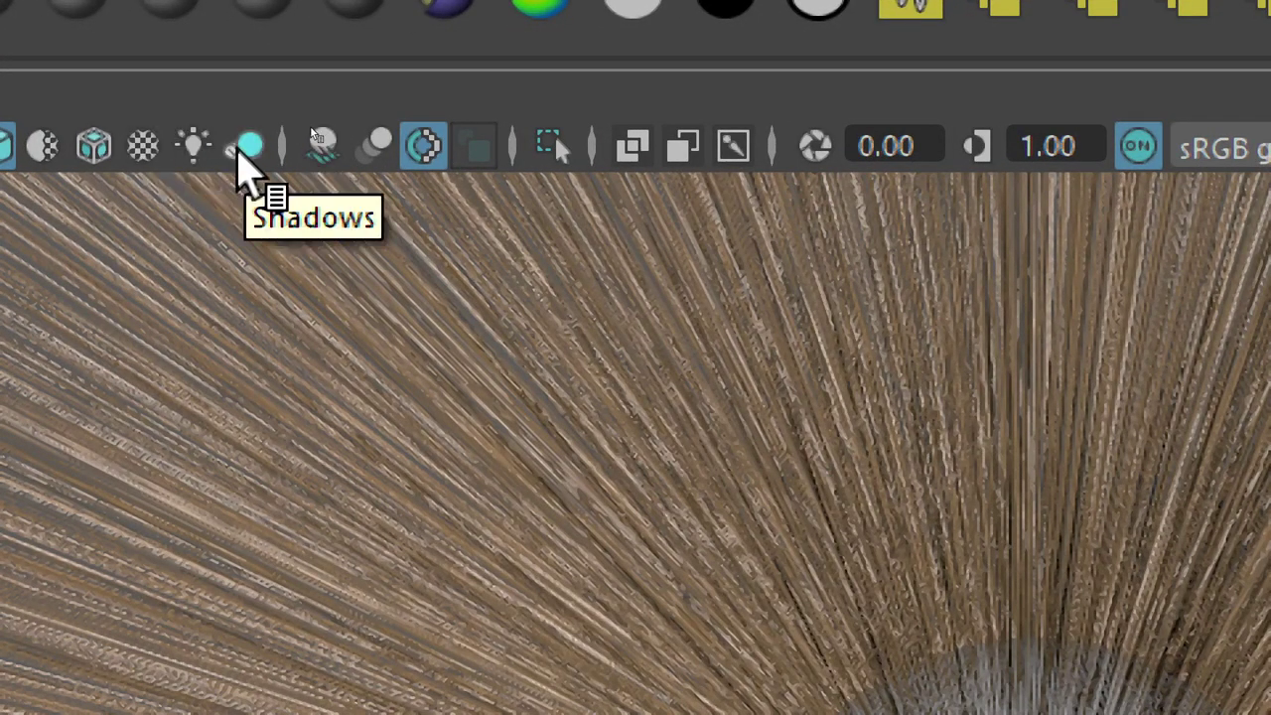
Enable viewport Shadows and Use All Lights, then orbit and zoom into the hair.
{"action": "left_click", "coordinate": [241, 158]}
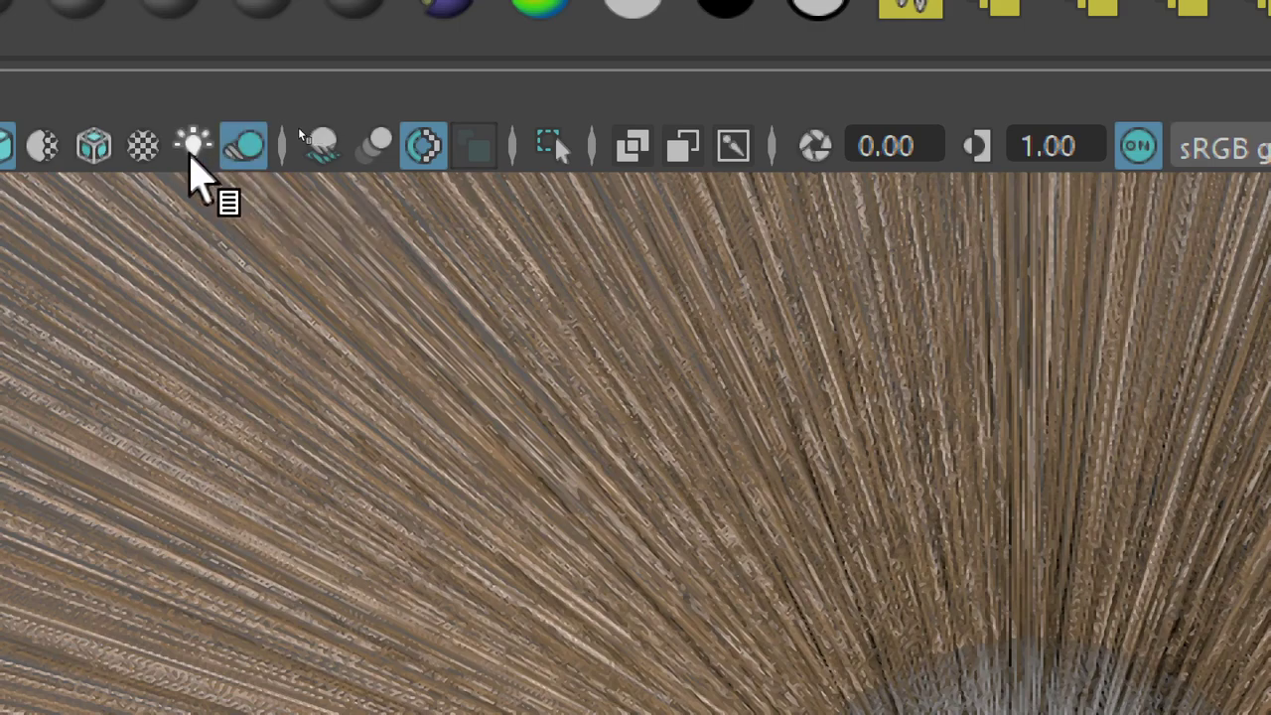
{"action": "left_click", "coordinate": [193, 156]}
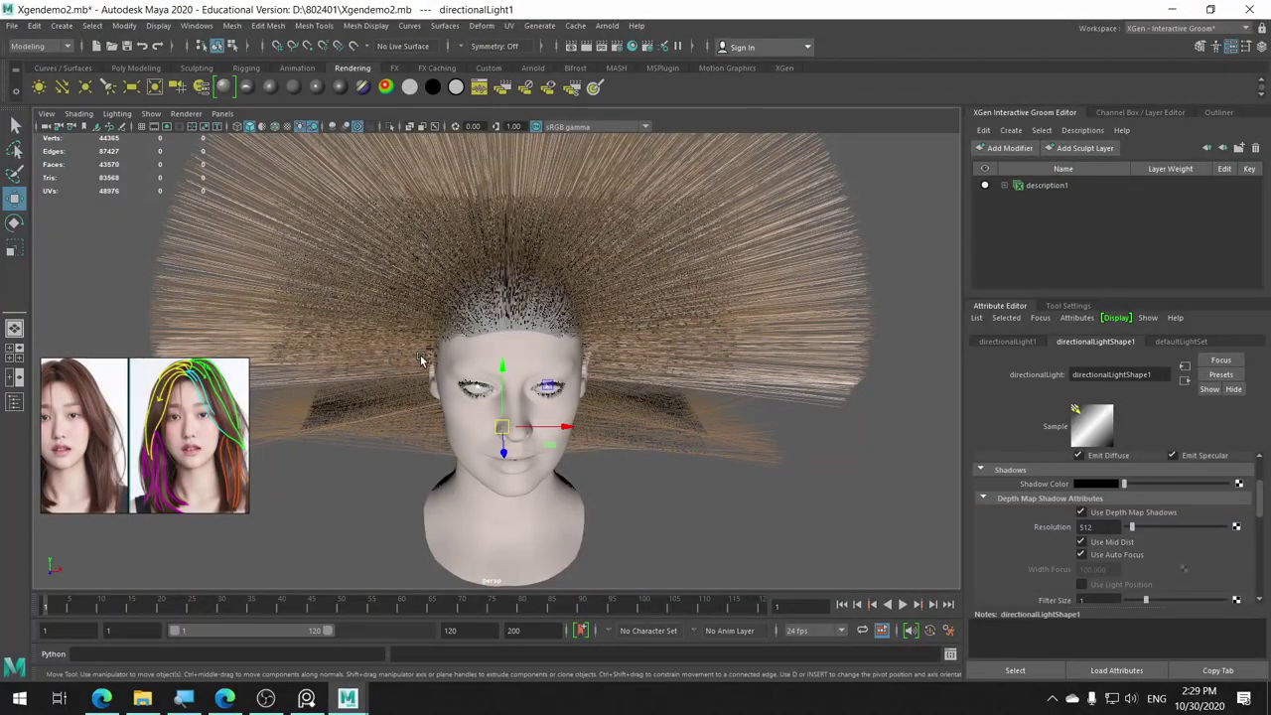
{"action": "mouse_move", "coordinate": [658, 335]}
{"action": "left_mouse_down", "text": "alt"}
{"action": "mouse_move", "coordinate": [506, 314]}
{"action": "mouse_move", "coordinate": [516, 320]}
{"action": "left_mouse_up", "text": "alt"}
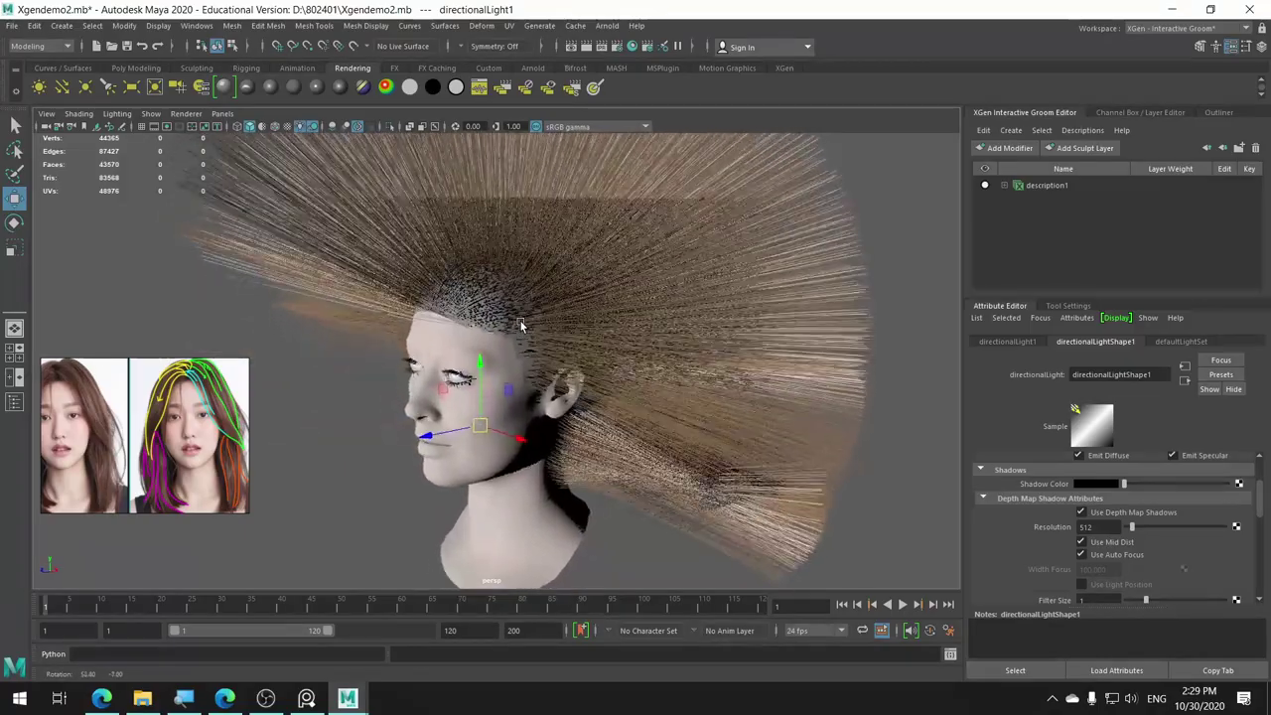
{"action": "scroll", "coordinate": [517, 320], "scroll_direction": "up", "scroll_amount": 3}
{"action": "scroll", "coordinate": [517, 320], "scroll_direction": "up", "scroll_amount": 2}
{"action": "scroll", "coordinate": [509, 347], "scroll_direction": "up", "scroll_amount": 2}
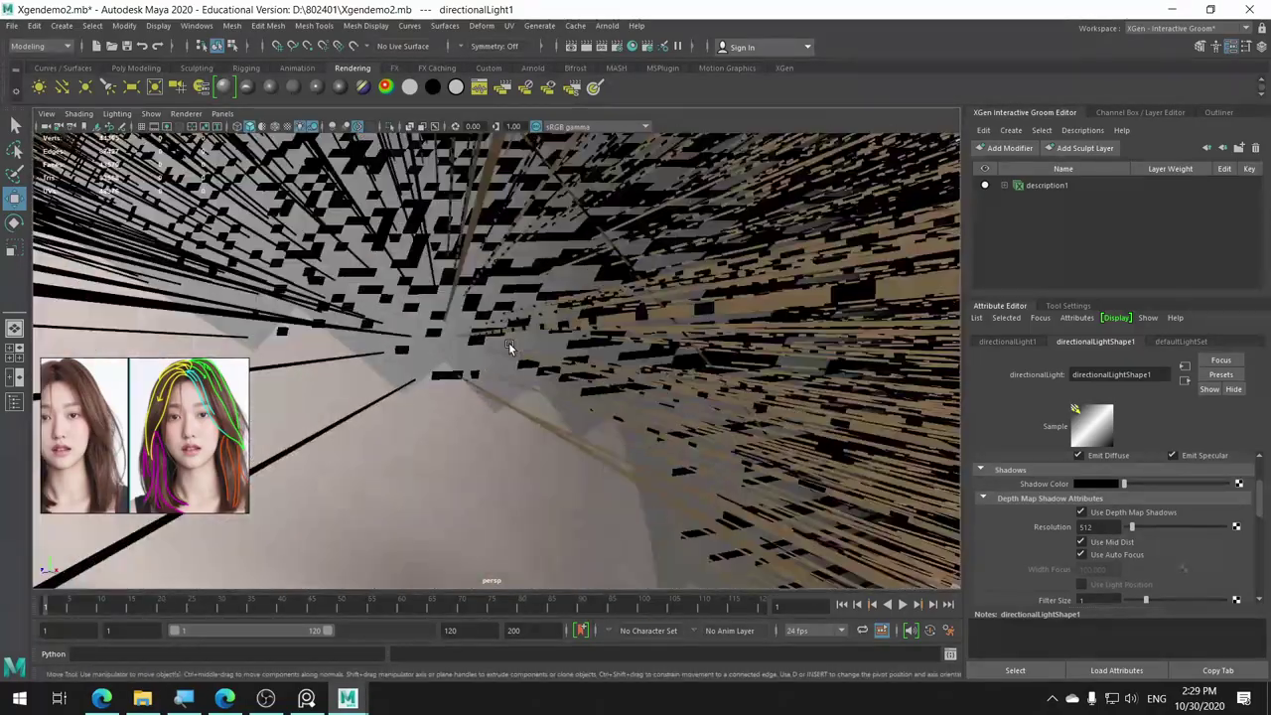
{"action": "scroll", "coordinate": [527, 415], "scroll_direction": "up", "scroll_amount": 2}
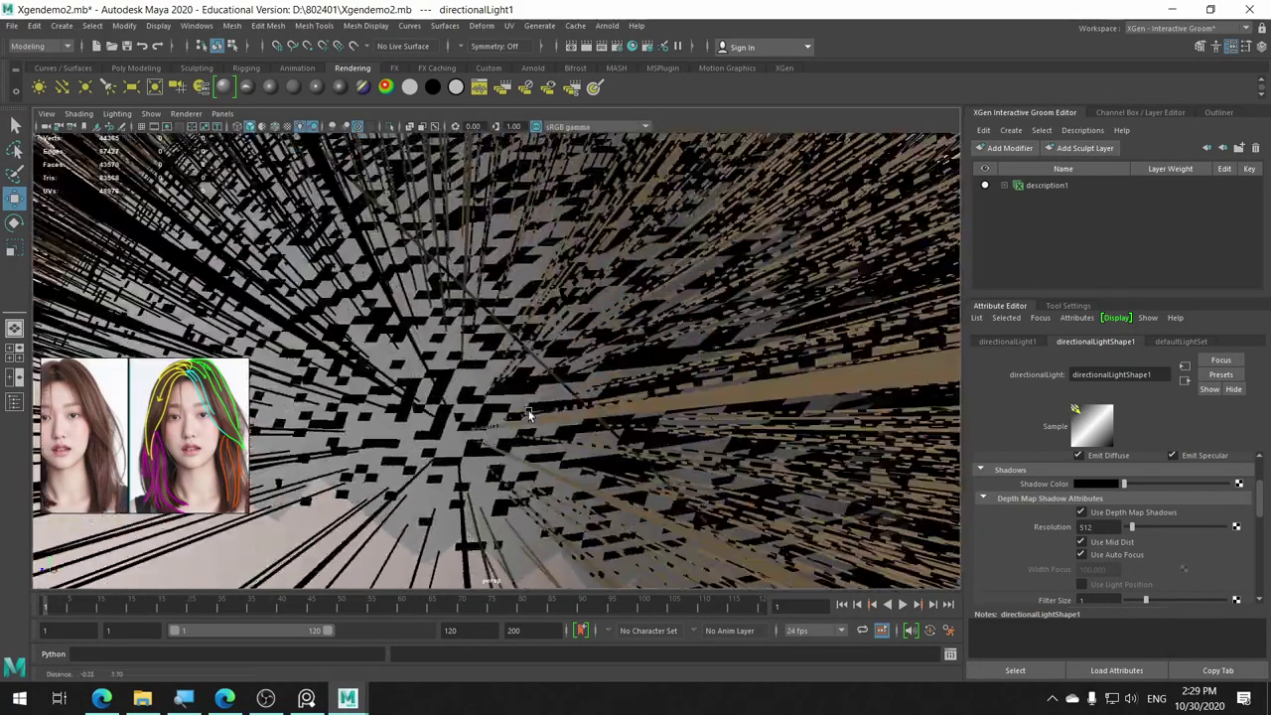
{"action": "scroll", "coordinate": [527, 415], "scroll_direction": "up", "scroll_amount": 2}
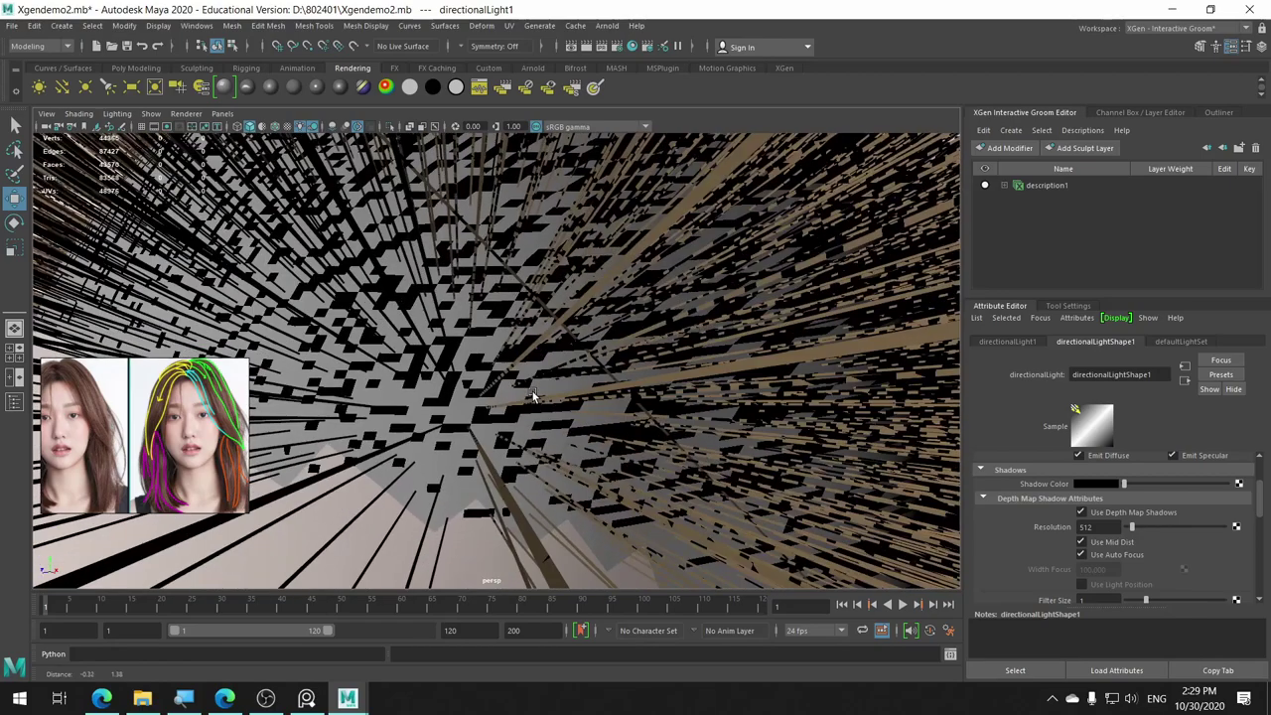
Raise directionalLight1's depth map shadow resolution from 512 to 8048.
{"action": "double_click", "coordinate": [1109, 526]}
{"action": "type", "text": "4096"}
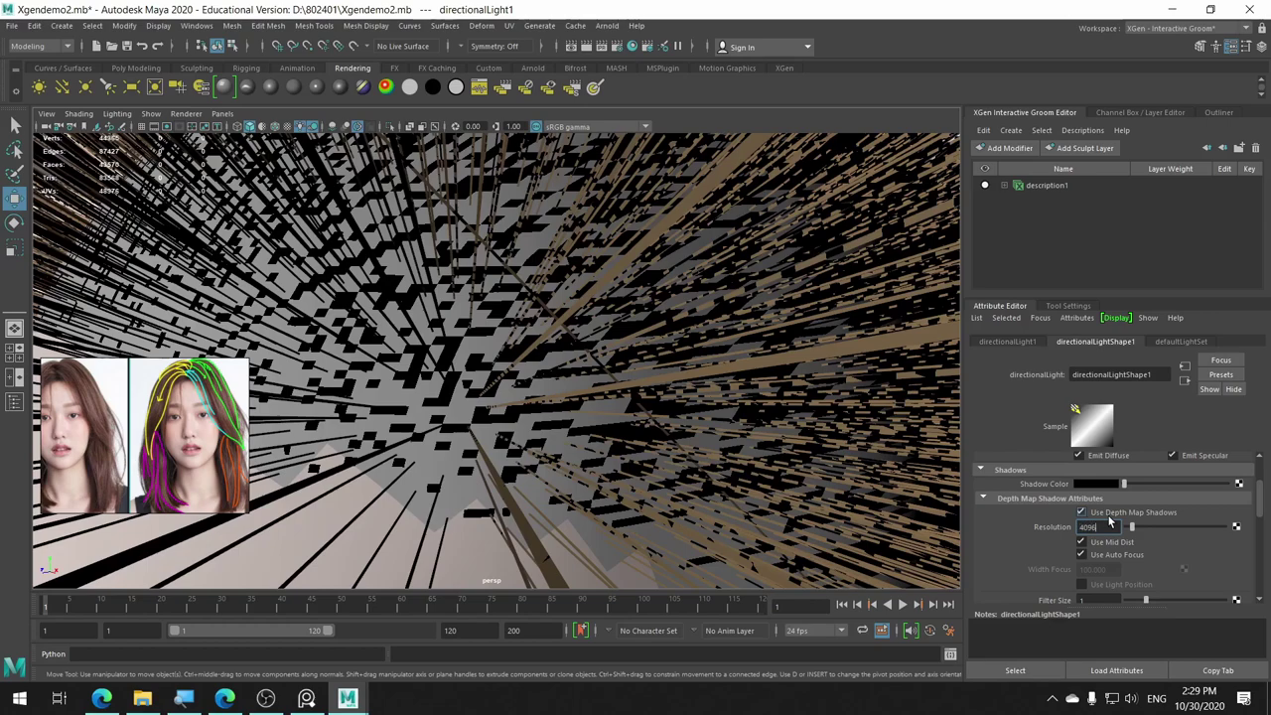
{"action": "key", "text": "Return"}
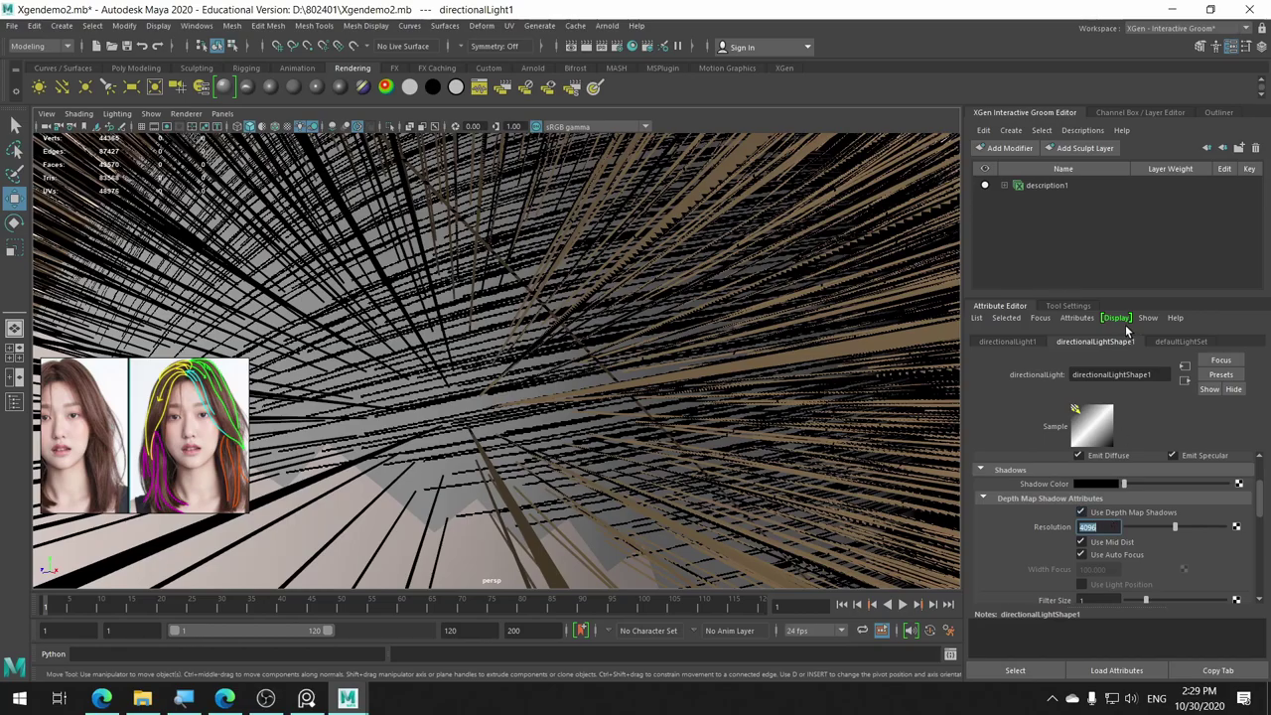
{"action": "scroll", "coordinate": [696, 405], "scroll_direction": "down", "scroll_amount": 5}
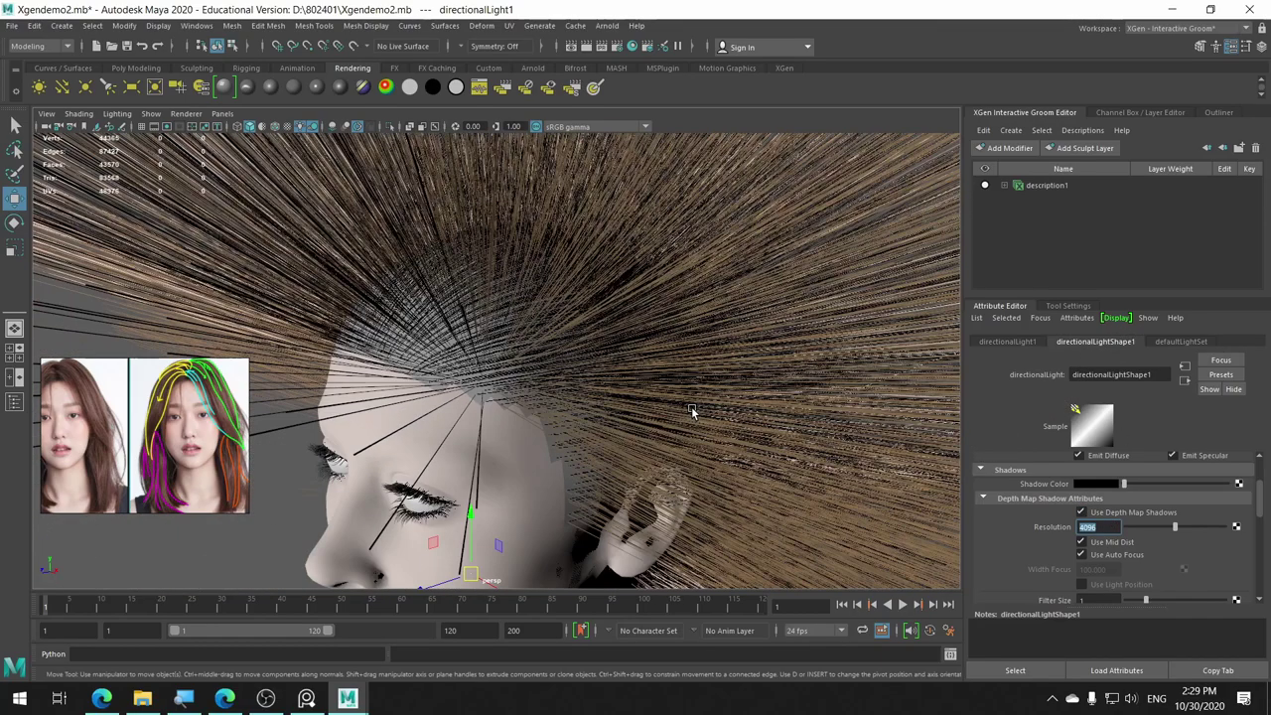
{"action": "mouse_move", "coordinate": [629, 420]}
{"action": "left_mouse_down", "text": "alt"}
{"action": "mouse_move", "coordinate": [666, 377]}
{"action": "mouse_move", "coordinate": [709, 378]}
{"action": "mouse_move", "coordinate": [758, 411]}
{"action": "mouse_move", "coordinate": [795, 415]}
{"action": "mouse_move", "coordinate": [638, 417]}
{"action": "left_mouse_up", "text": "alt"}
{"action": "scroll", "coordinate": [638, 412], "scroll_direction": "up", "scroll_amount": 5}
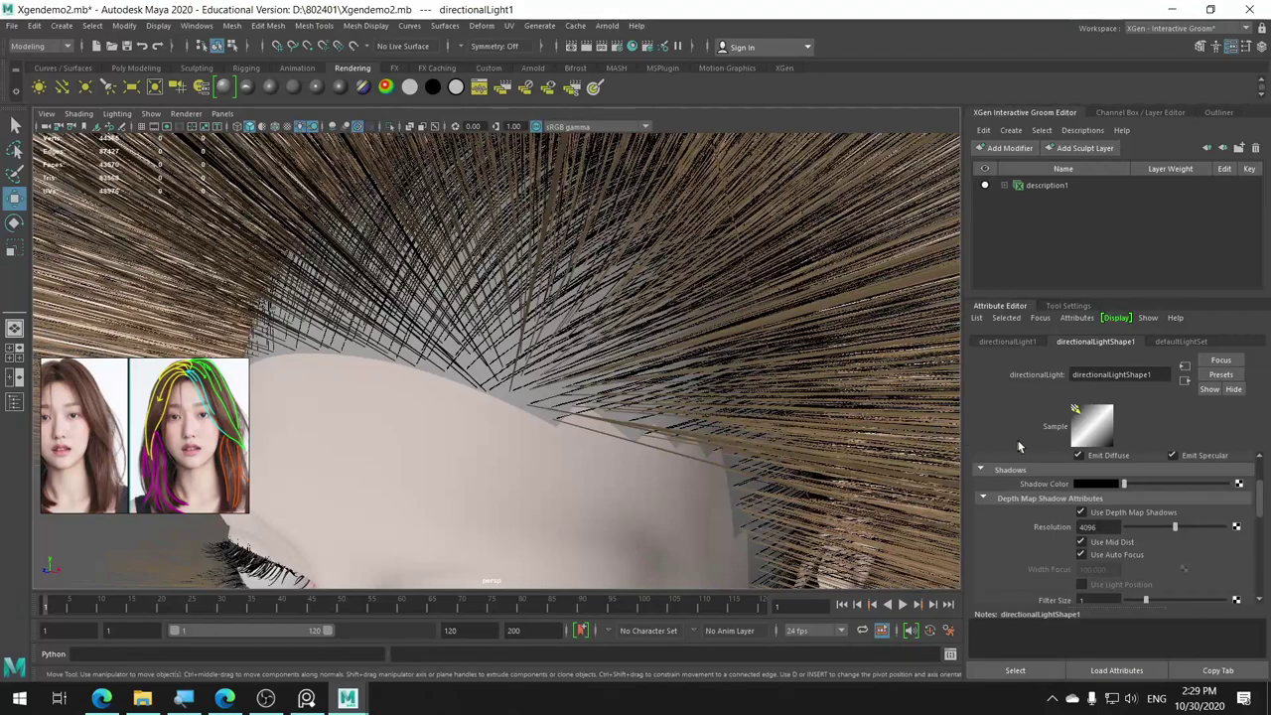
{"action": "double_click", "coordinate": [1115, 527]}
{"action": "type", "text": "8048"}
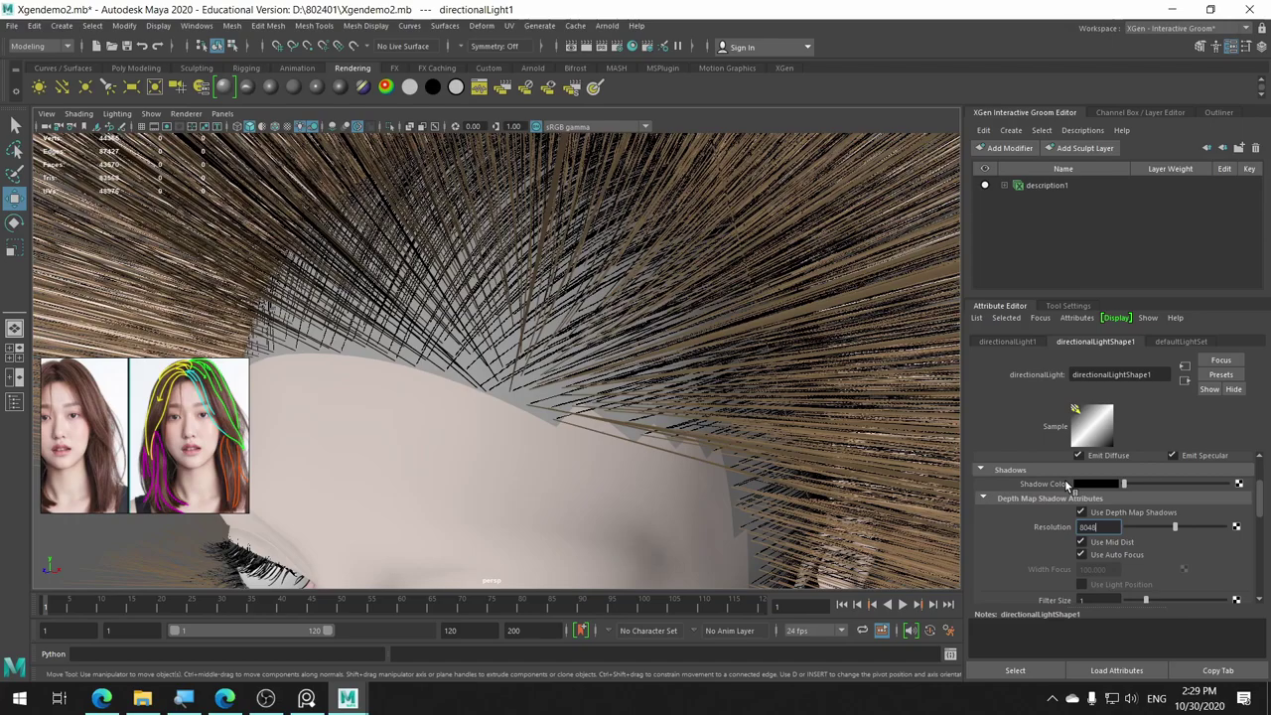
{"action": "key", "text": "Return"}
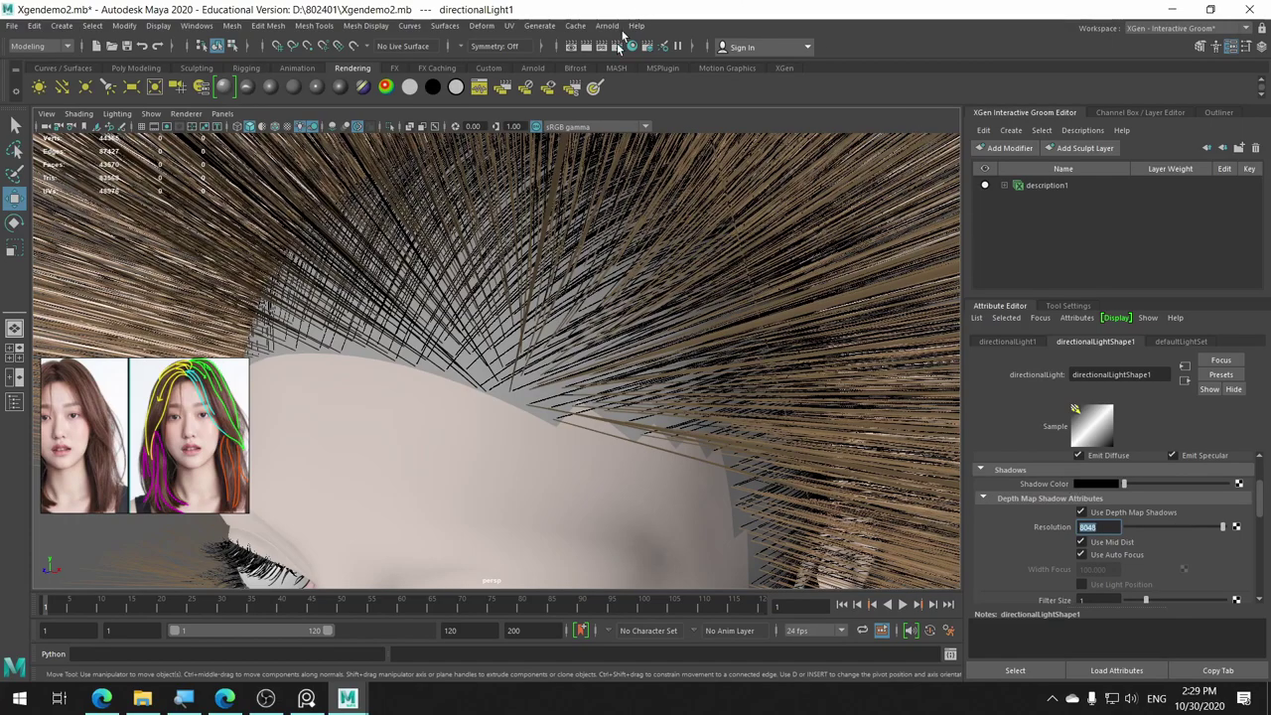
{"action": "scroll", "coordinate": [632, 288], "scroll_direction": "up", "scroll_amount": 5}
{"action": "scroll", "coordinate": [629, 298], "scroll_direction": "down", "scroll_amount": 3}
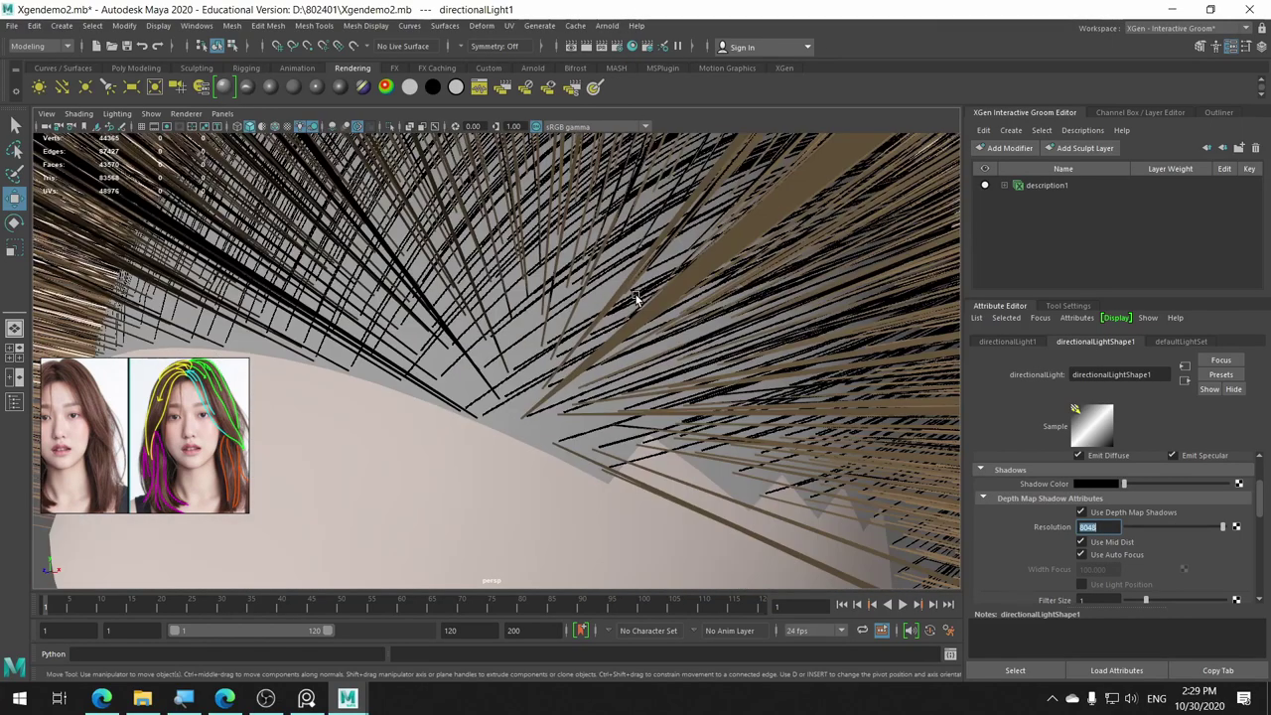
{"action": "scroll", "coordinate": [755, 370], "scroll_direction": "down", "scroll_amount": 5}
{"action": "scroll", "coordinate": [740, 357], "scroll_direction": "down", "scroll_amount": 3}
{"action": "mouse_move", "coordinate": [738, 355]}
{"action": "left_mouse_down", "text": "alt"}
{"action": "mouse_move", "coordinate": [580, 313]}
{"action": "mouse_move", "coordinate": [601, 304]}
{"action": "mouse_move", "coordinate": [596, 334]}
{"action": "mouse_move", "coordinate": [525, 335]}
{"action": "mouse_move", "coordinate": [576, 340]}
{"action": "mouse_move", "coordinate": [516, 417]}
{"action": "mouse_move", "coordinate": [596, 397]}
{"action": "mouse_move", "coordinate": [687, 429]}
{"action": "mouse_move", "coordinate": [562, 400]}
{"action": "left_mouse_up", "text": "alt"}
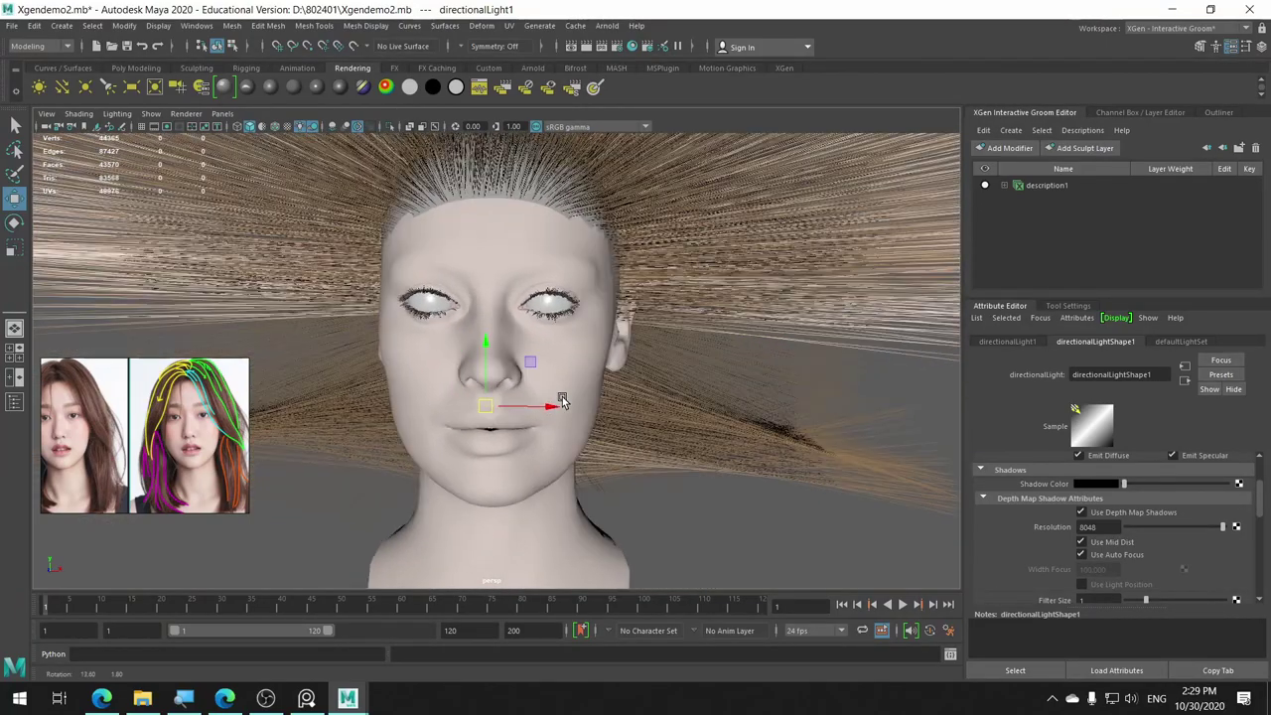
Rotate the directional light to cast shadows across the face, then inspect them up close.
{"action": "key", "text": "e"}
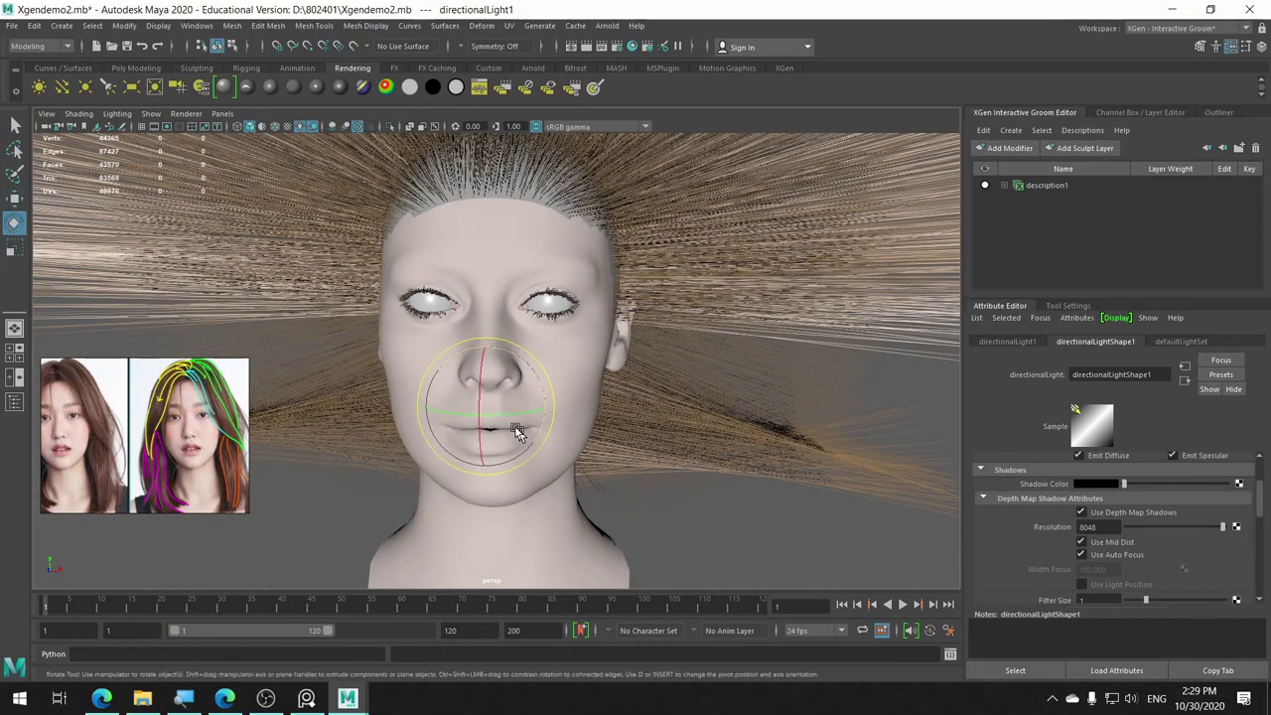
{"action": "mouse_move", "coordinate": [483, 415]}
{"action": "left_mouse_down"}
{"action": "mouse_move", "coordinate": [479, 369]}
{"action": "mouse_move", "coordinate": [502, 401]}
{"action": "mouse_move", "coordinate": [513, 389]}
{"action": "mouse_move", "coordinate": [454, 406]}
{"action": "mouse_move", "coordinate": [459, 438]}
{"action": "left_mouse_up"}
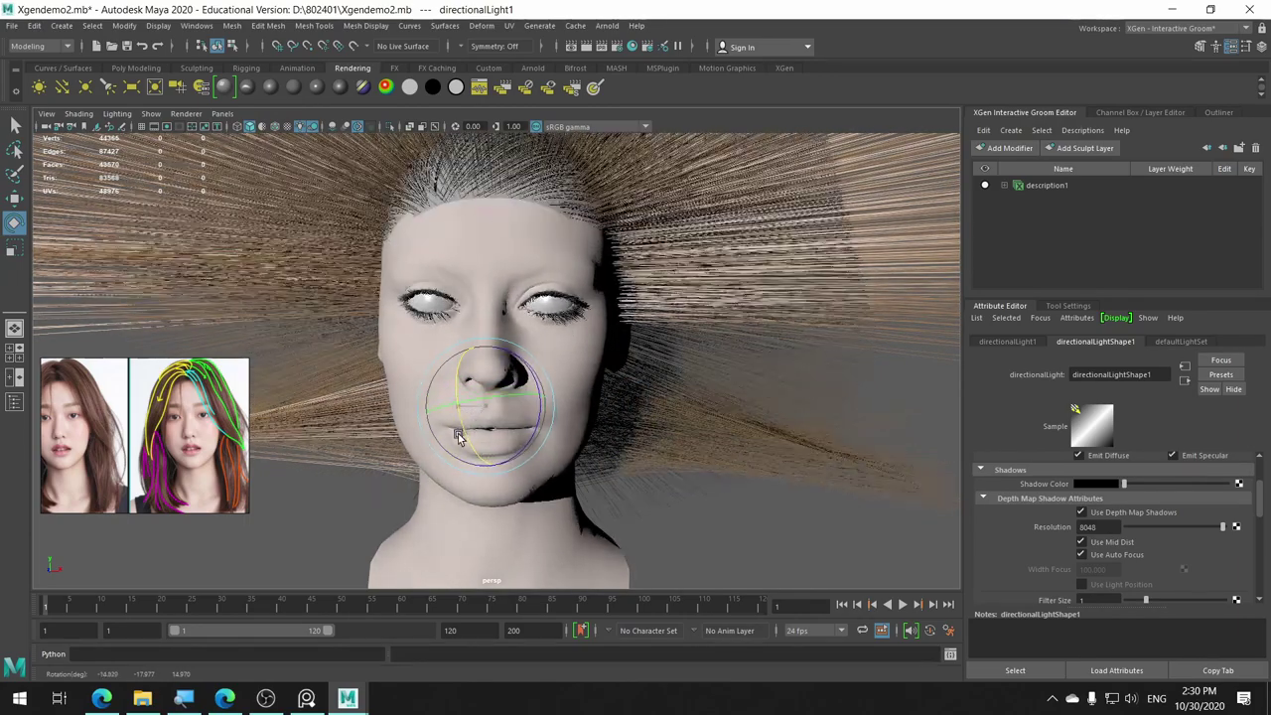
{"action": "scroll", "coordinate": [459, 438], "scroll_direction": "down", "scroll_amount": 2}
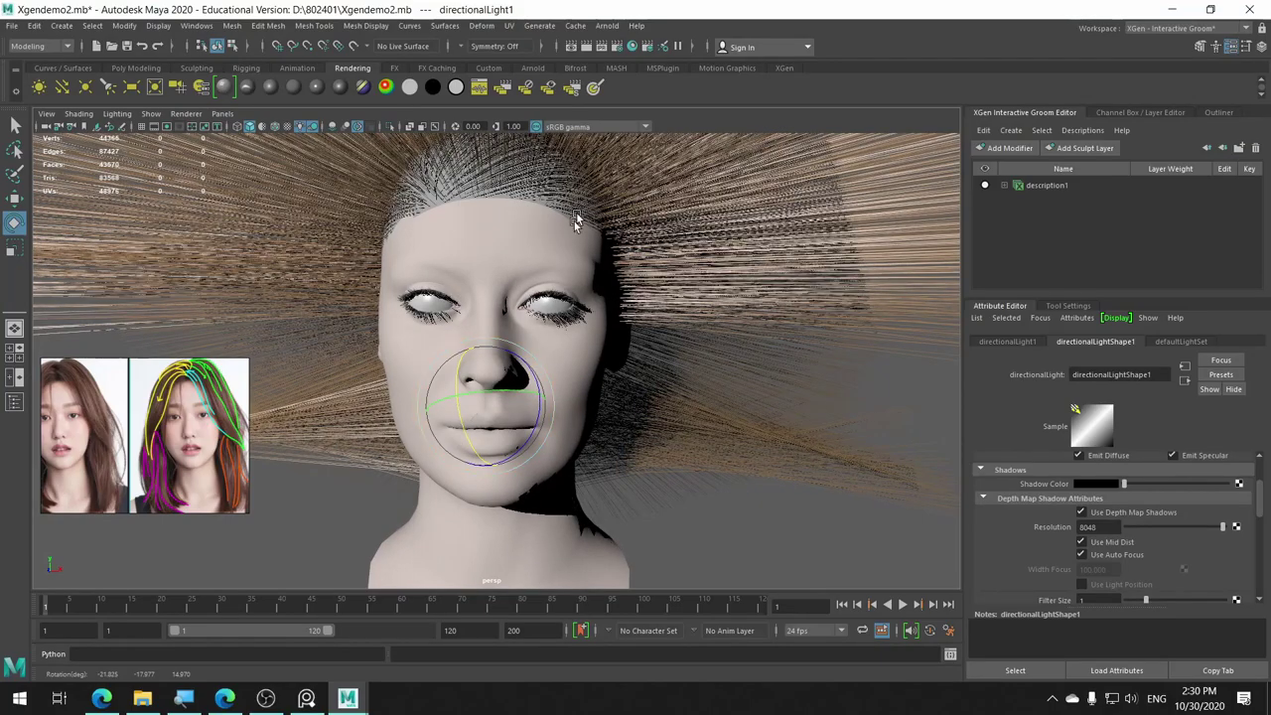
{"action": "scroll", "coordinate": [556, 239], "scroll_direction": "down", "scroll_amount": 3}
{"action": "mouse_move", "coordinate": [556, 238]}
{"action": "left_mouse_down", "text": "alt"}
{"action": "mouse_move", "coordinate": [692, 316]}
{"action": "mouse_move", "coordinate": [650, 292]}
{"action": "mouse_move", "coordinate": [509, 306]}
{"action": "mouse_move", "coordinate": [596, 318]}
{"action": "mouse_move", "coordinate": [562, 327]}
{"action": "left_mouse_up", "text": "alt"}
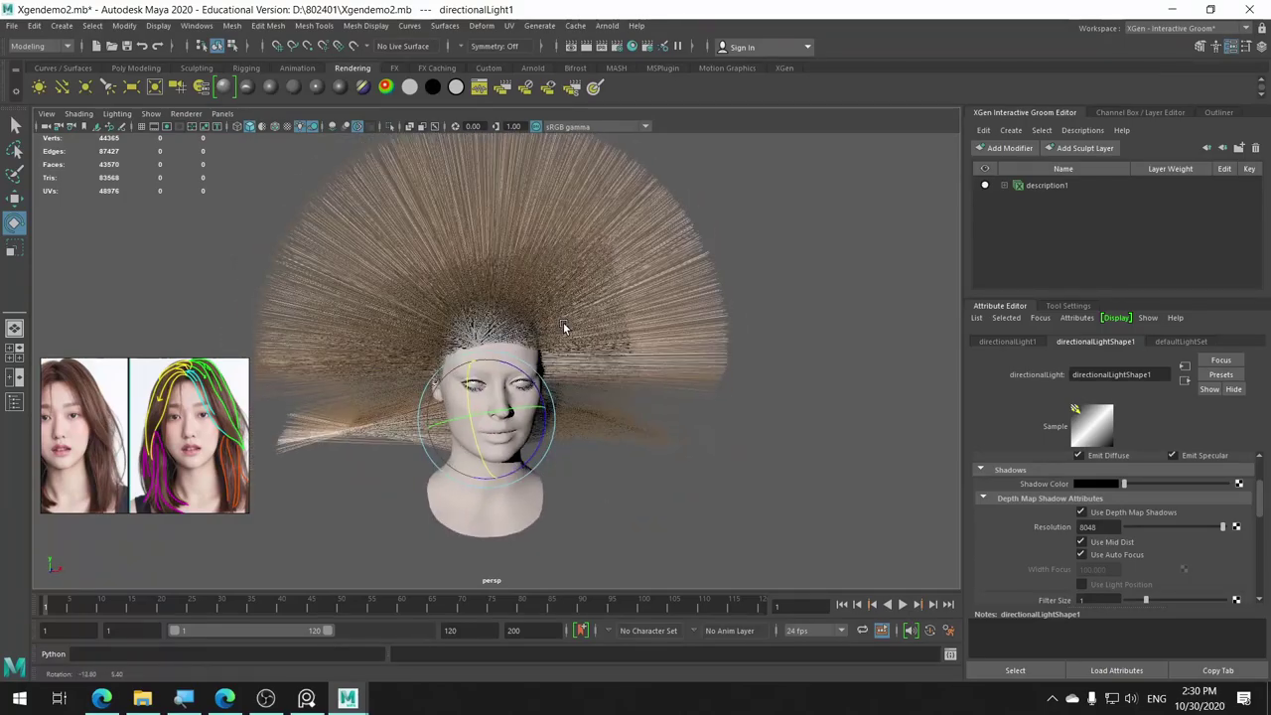
{"action": "mouse_move", "coordinate": [562, 327]}
{"action": "right_mouse_down", "text": "alt"}
{"action": "mouse_move", "coordinate": [531, 415]}
{"action": "mouse_move", "coordinate": [516, 397]}
{"action": "right_mouse_up", "text": "alt"}
{"action": "middle_click_drag", "start_coordinate": [517, 397], "coordinate": [457, 278], "text": "alt"}
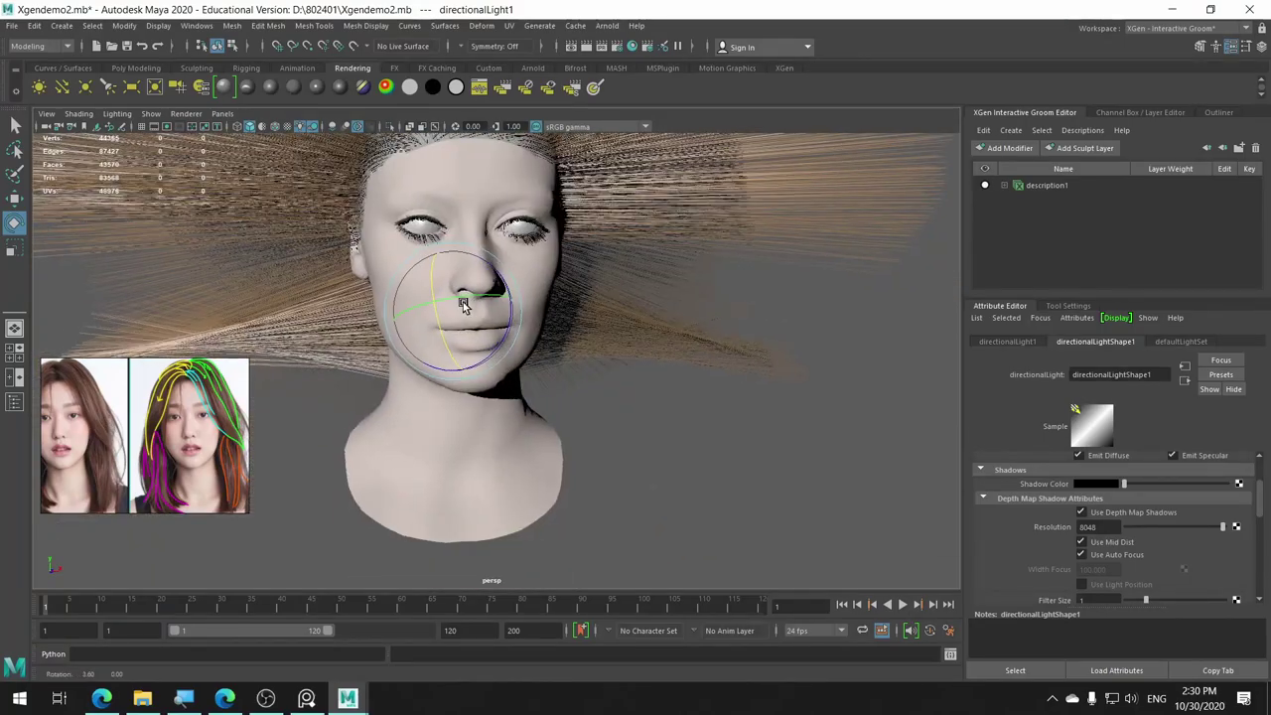
{"action": "right_click_drag", "start_coordinate": [457, 273], "coordinate": [462, 328], "text": "alt"}
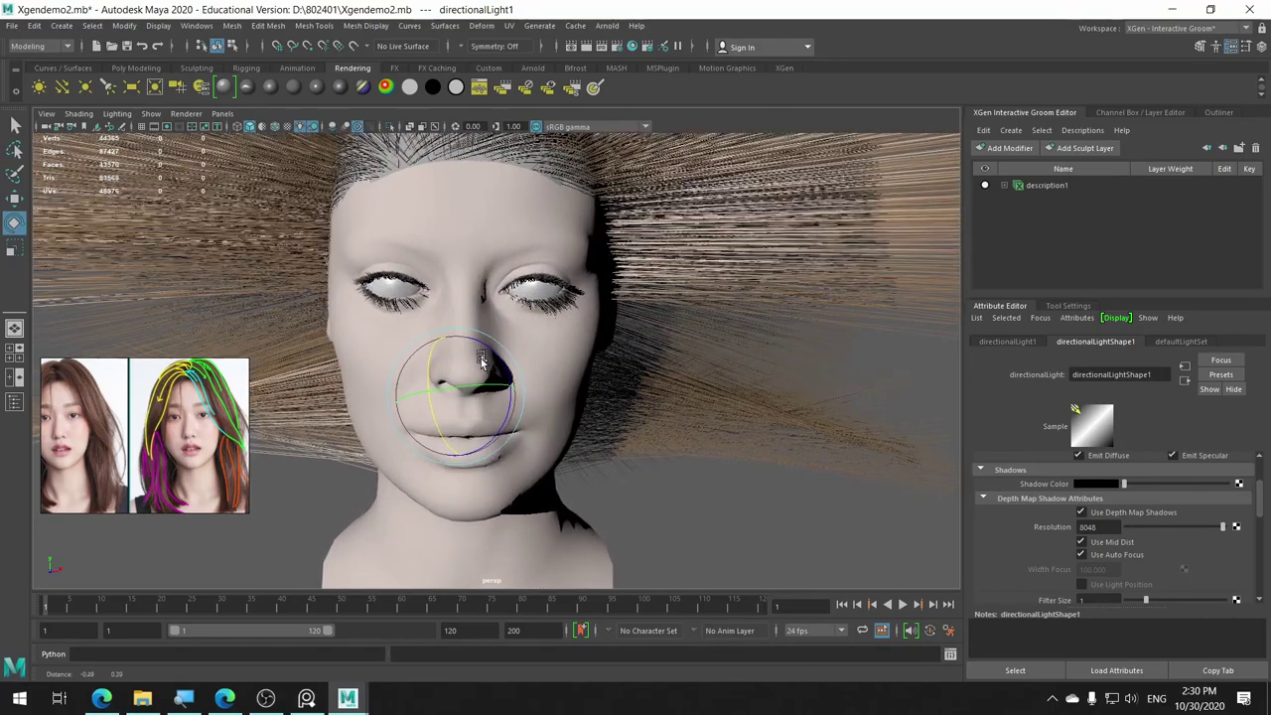
{"action": "mouse_move", "coordinate": [463, 327]}
{"action": "left_mouse_down", "text": "alt"}
{"action": "mouse_move", "coordinate": [467, 343]}
{"action": "mouse_move", "coordinate": [467, 306]}
{"action": "left_mouse_up", "text": "alt"}
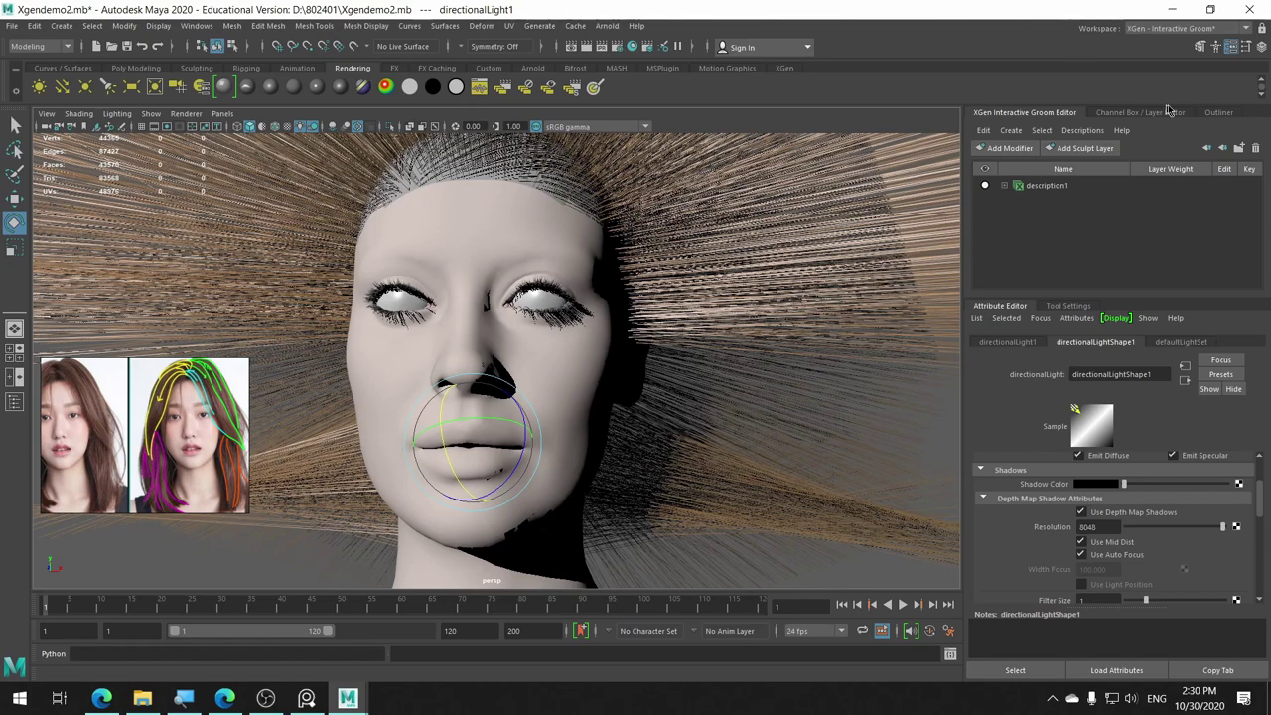
Select persp then directionalLight1 in the Outliner and apply Rigging's Constrain > Parent.
{"action": "left_click", "coordinate": [1219, 112]}
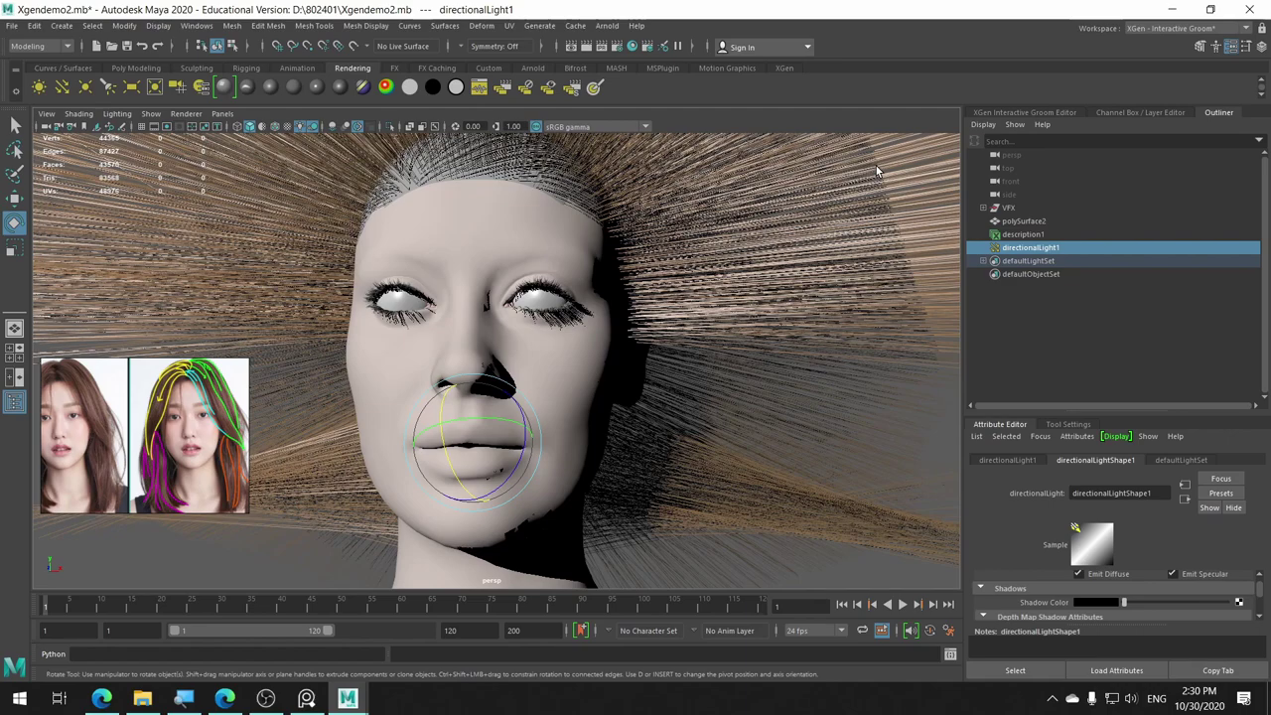
{"action": "left_click", "coordinate": [1017, 157]}
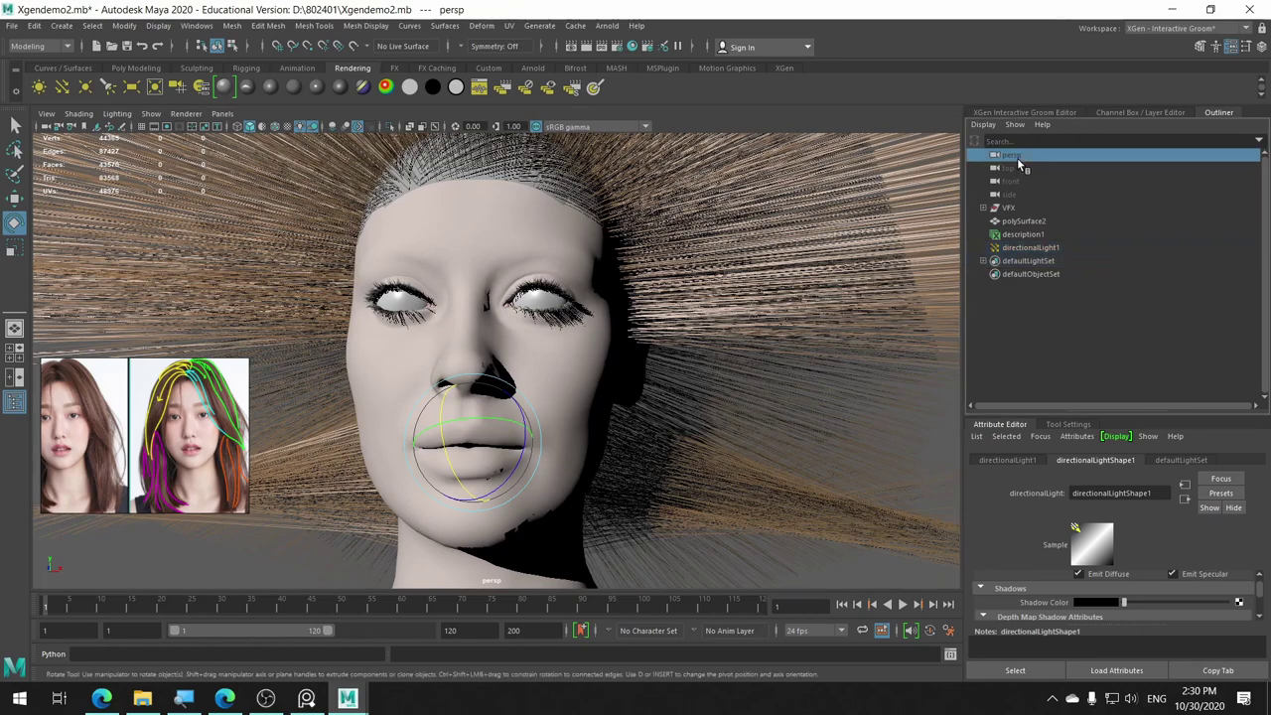
{"action": "left_click", "coordinate": [1035, 248], "text": "ctrl"}
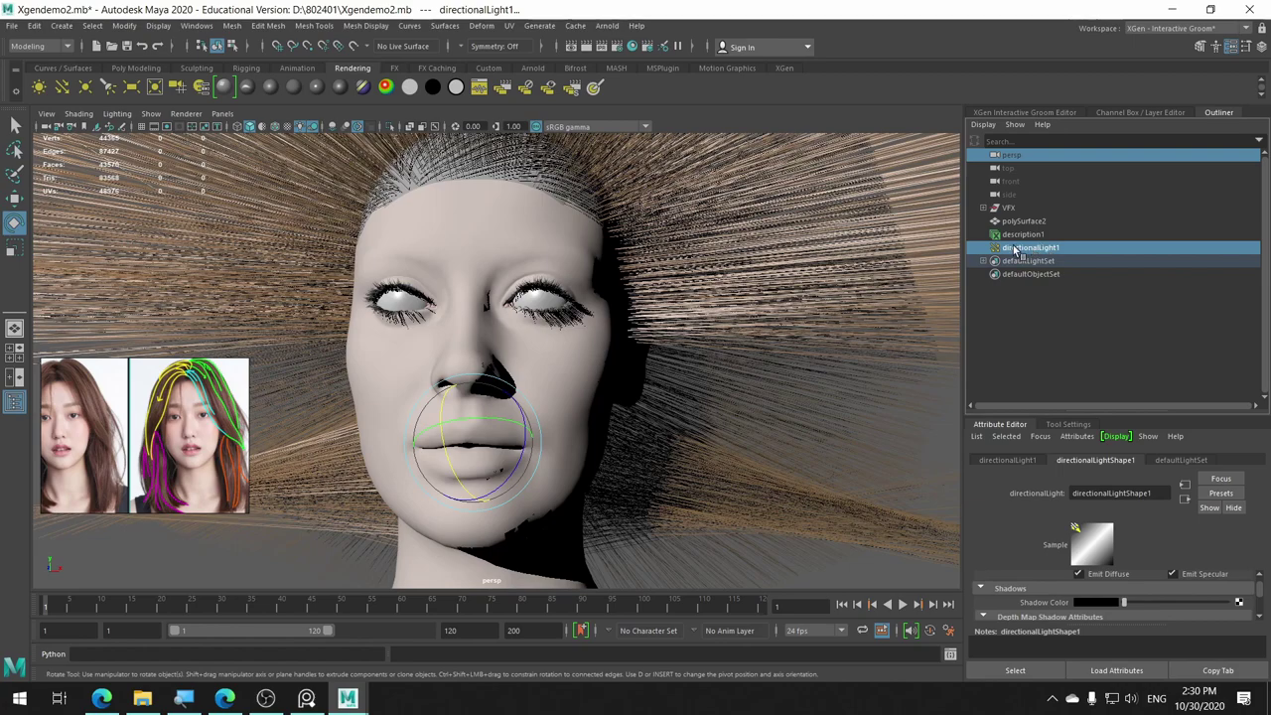
{"action": "left_click", "coordinate": [45, 47]}
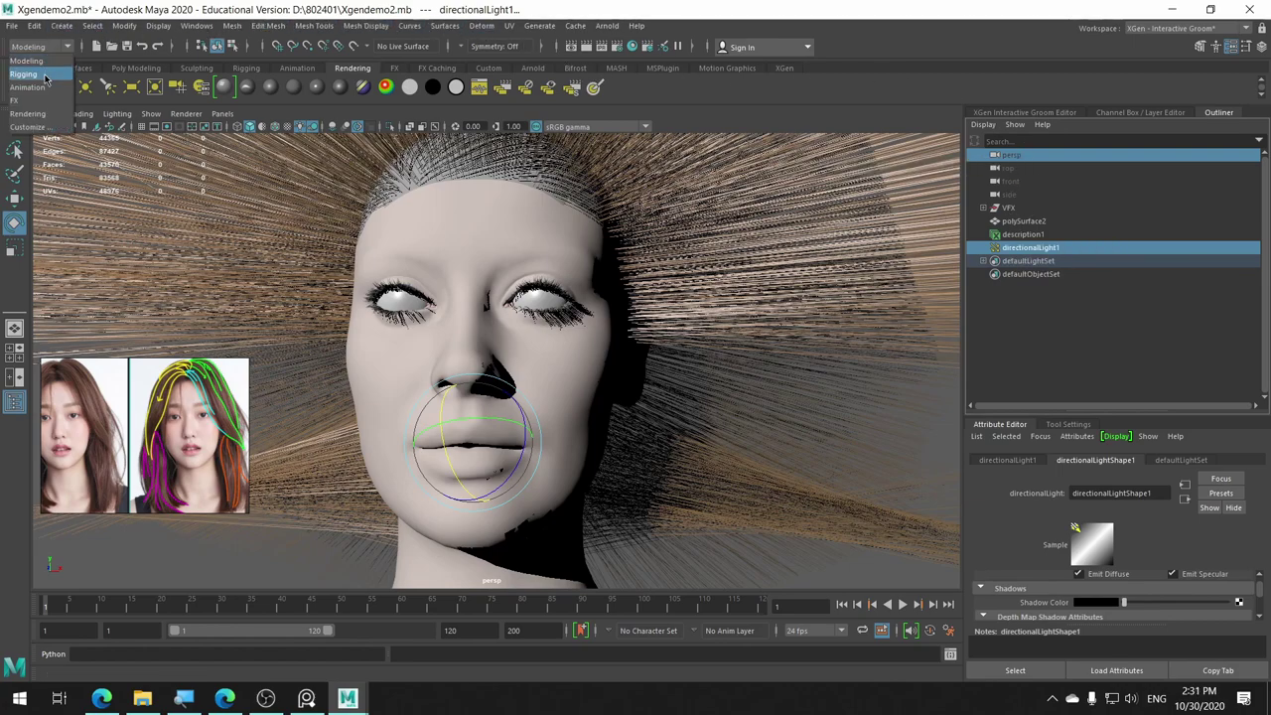
{"action": "left_click", "coordinate": [44, 78]}
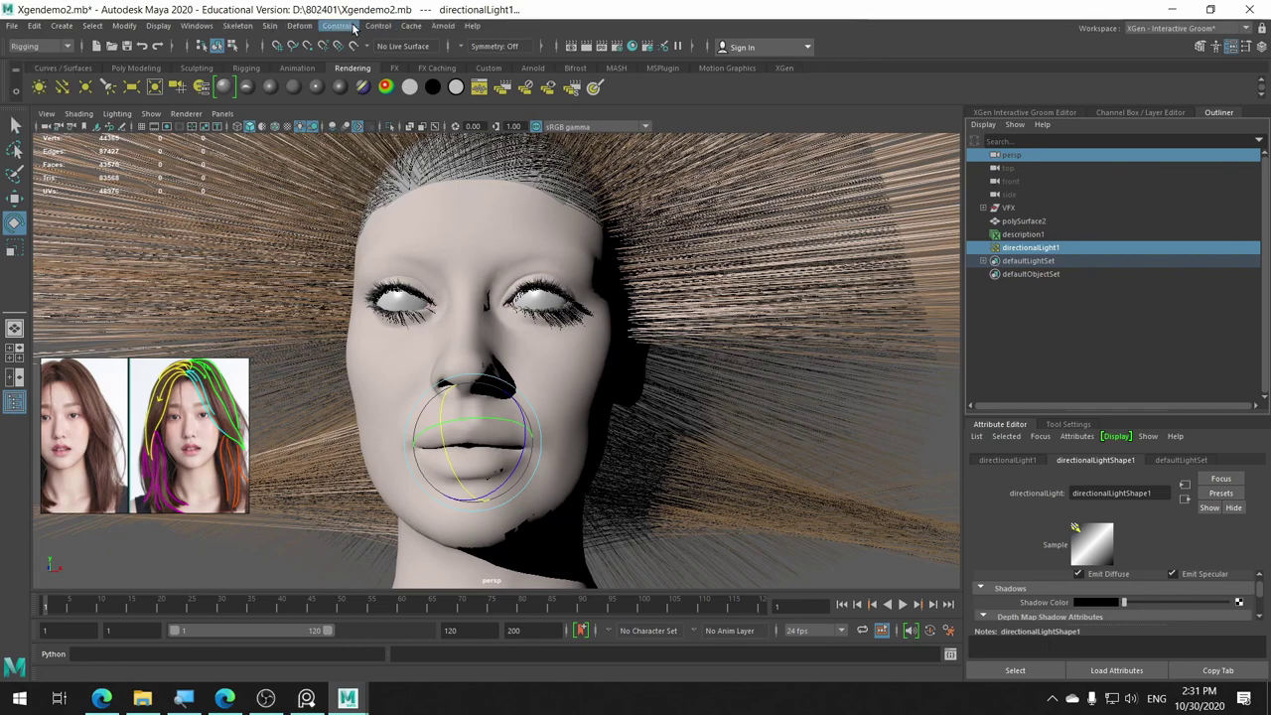
{"action": "left_click", "coordinate": [337, 26]}
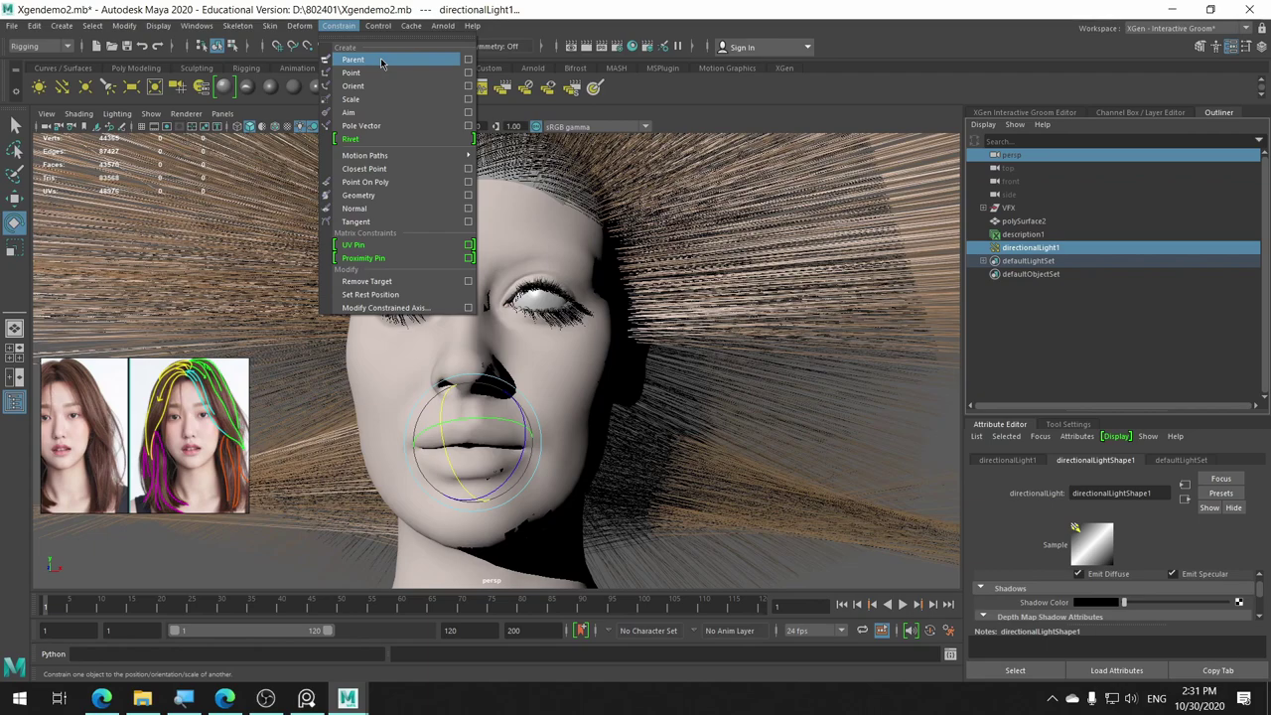
{"action": "left_click", "coordinate": [382, 61]}
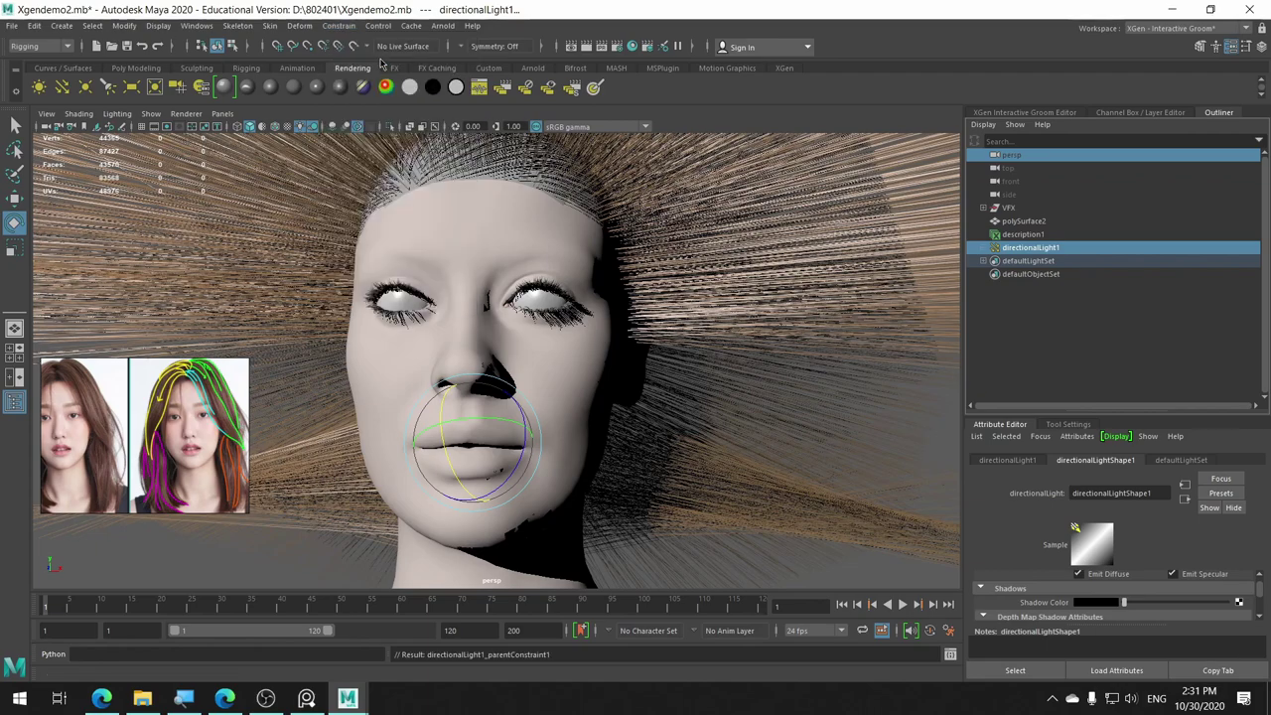
{"action": "left_click", "coordinate": [984, 248]}
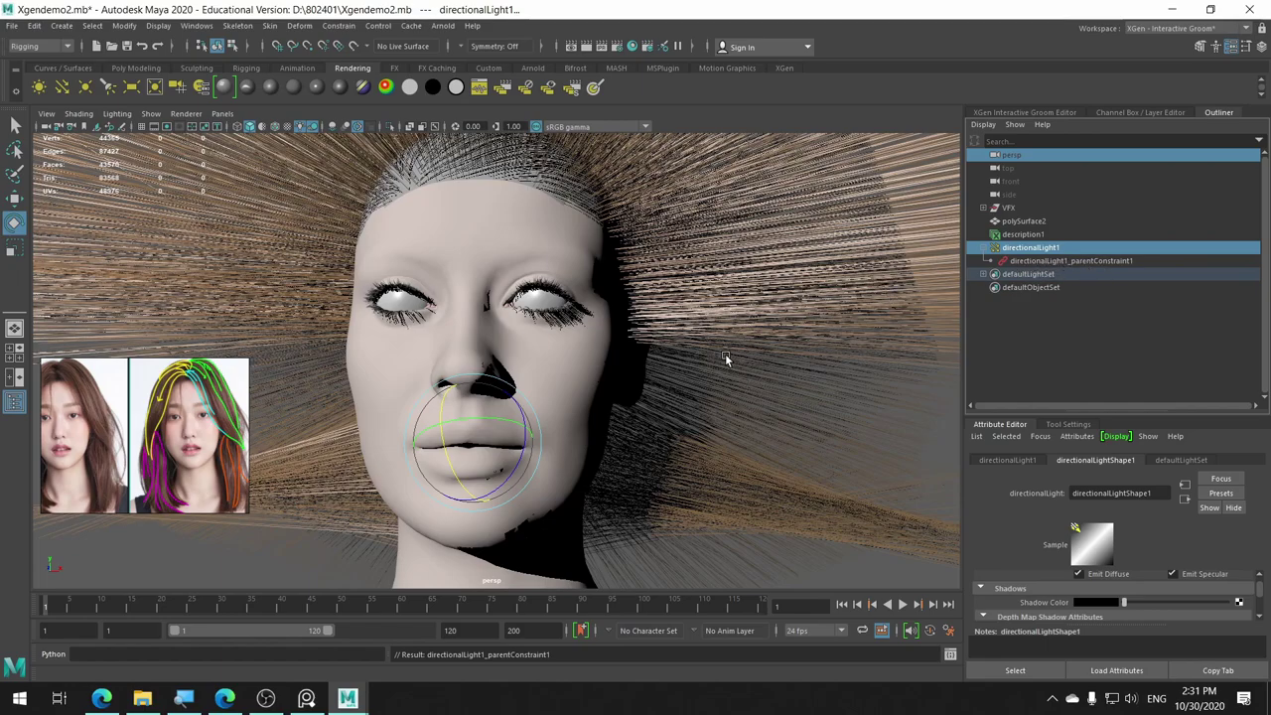
Check the head from three-quarter and front views, then rotate the light to re-aim face shadows.
{"action": "mouse_move", "coordinate": [725, 353]}
{"action": "left_mouse_down", "text": "alt"}
{"action": "mouse_move", "coordinate": [787, 360]}
{"action": "mouse_move", "coordinate": [599, 363]}
{"action": "left_mouse_up", "text": "alt"}
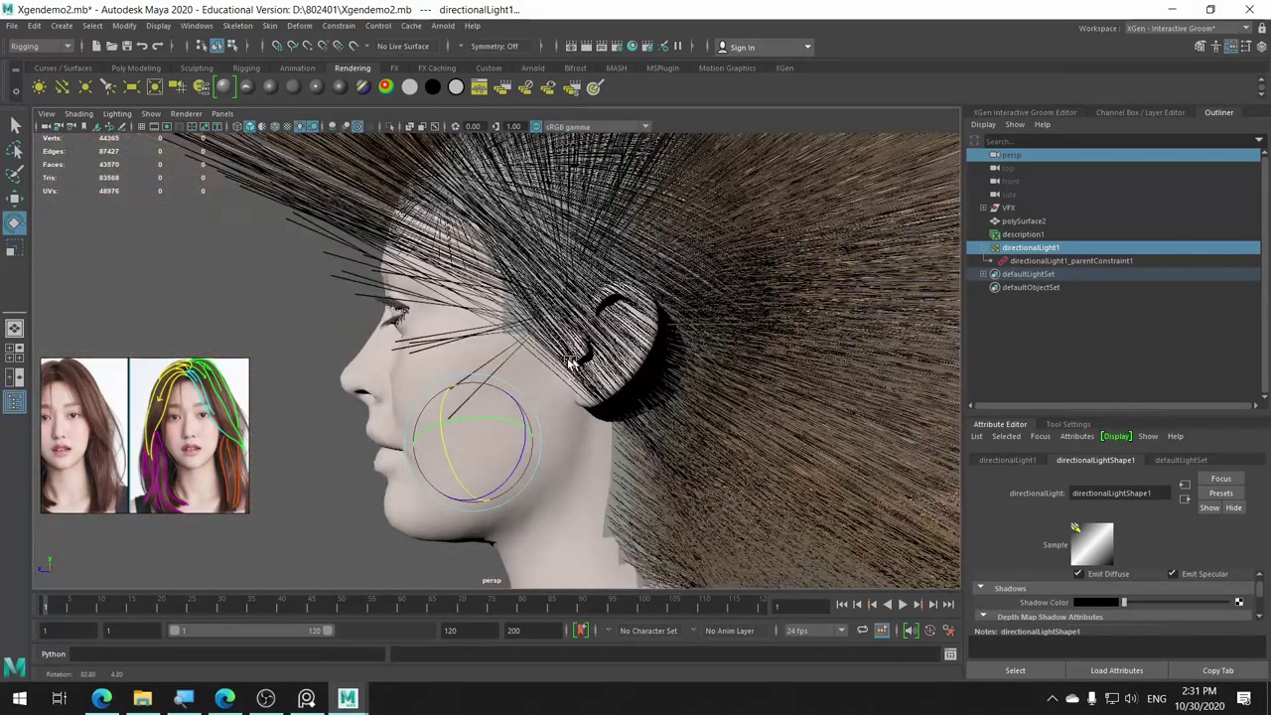
{"action": "mouse_move", "coordinate": [598, 362]}
{"action": "left_mouse_down", "text": "alt"}
{"action": "mouse_move", "coordinate": [846, 355]}
{"action": "mouse_move", "coordinate": [544, 371]}
{"action": "mouse_move", "coordinate": [681, 377]}
{"action": "mouse_move", "coordinate": [686, 363]}
{"action": "mouse_move", "coordinate": [516, 375]}
{"action": "mouse_move", "coordinate": [687, 365]}
{"action": "left_mouse_up", "text": "alt"}
{"action": "scroll", "coordinate": [724, 360], "scroll_direction": "down", "scroll_amount": 2}
{"action": "scroll", "coordinate": [705, 363], "scroll_direction": "down", "scroll_amount": 5}
{"action": "scroll", "coordinate": [509, 374], "scroll_direction": "up", "scroll_amount": 3}
{"action": "scroll", "coordinate": [510, 374], "scroll_direction": "up", "scroll_amount": 3}
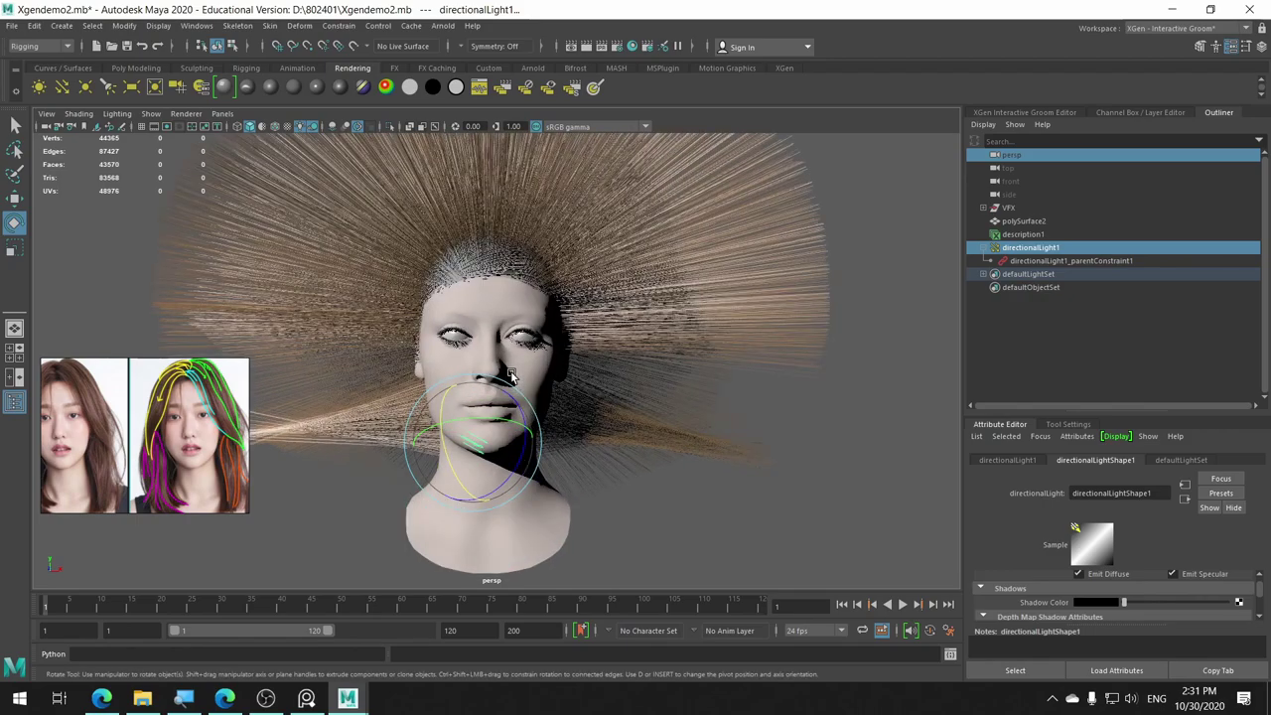
{"action": "scroll", "coordinate": [509, 375], "scroll_direction": "up", "scroll_amount": 2}
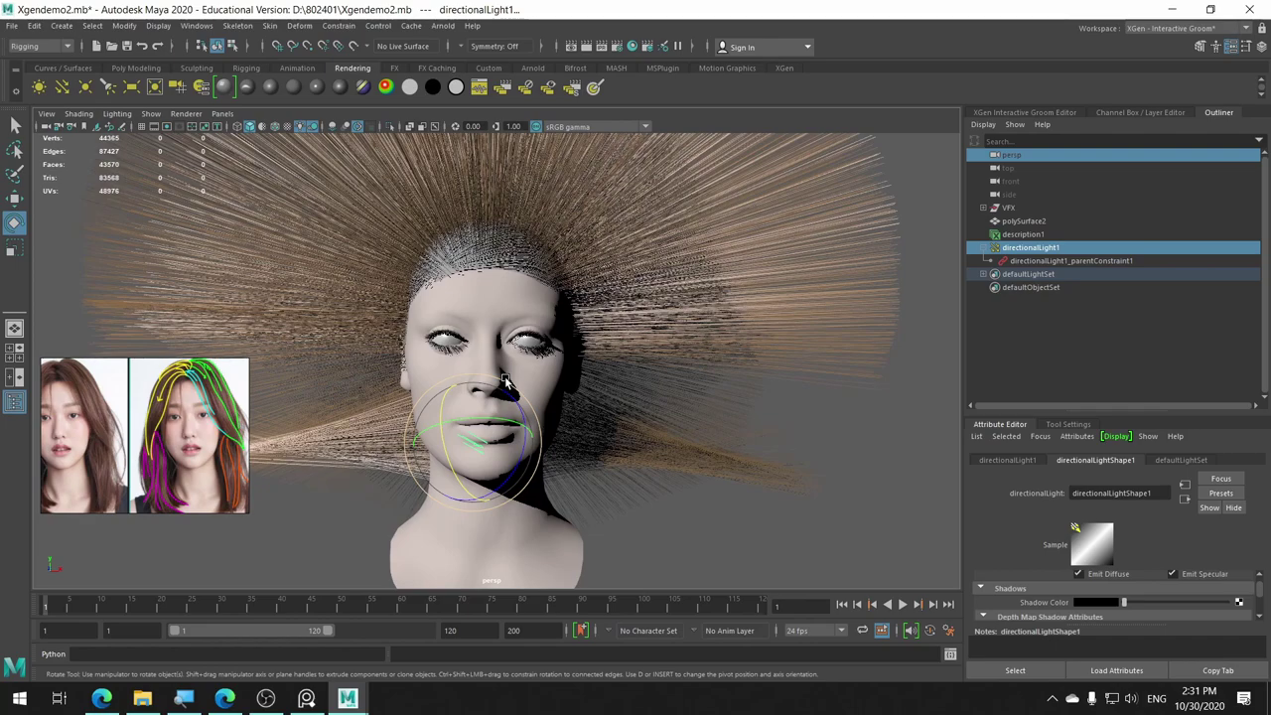
{"action": "left_click_drag", "start_coordinate": [507, 383], "coordinate": [452, 407]}
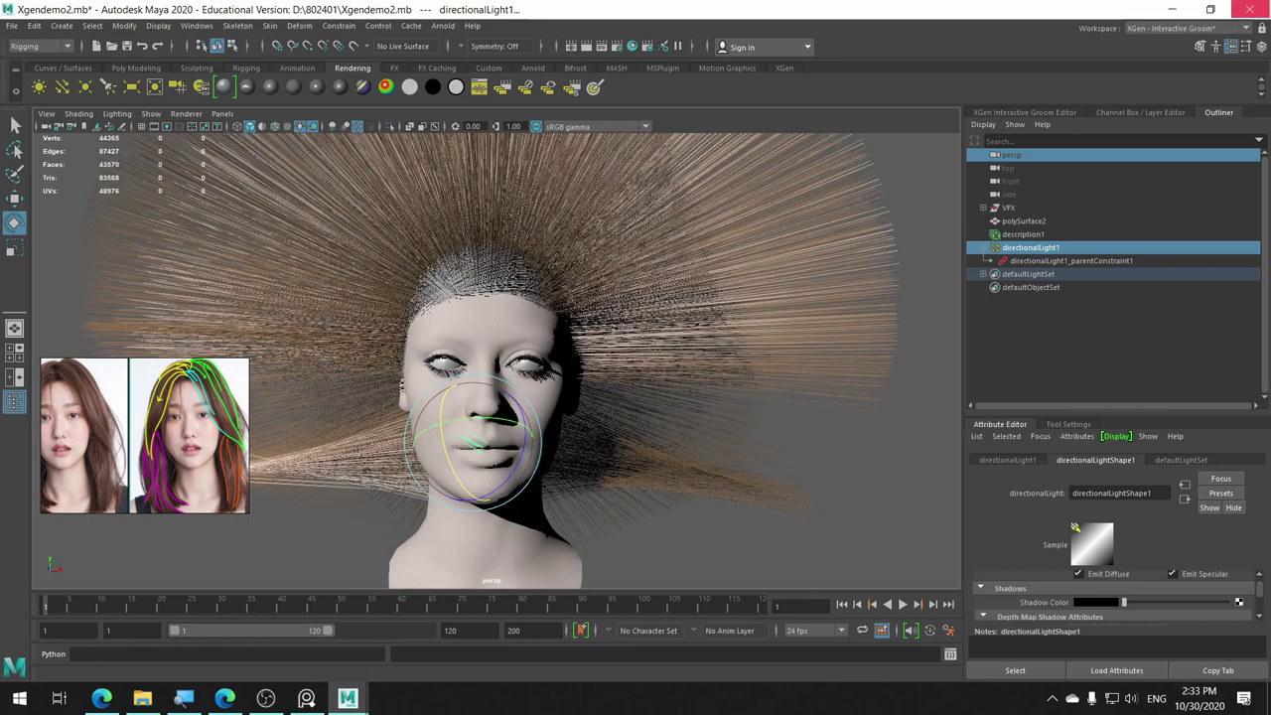
Expand and select description1 in the Interactive Groom Editor to show its description1_Shape attributes.
{"action": "left_click", "coordinate": [1059, 114]}
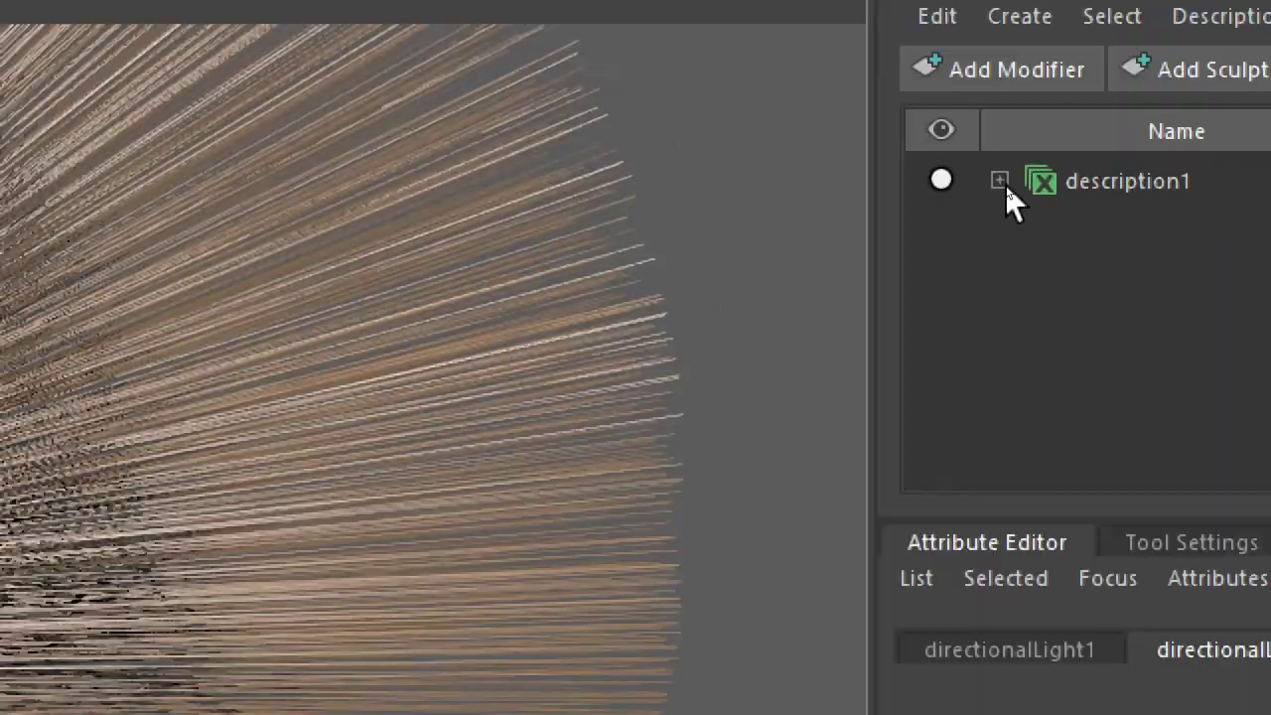
{"action": "left_click", "coordinate": [1005, 185]}
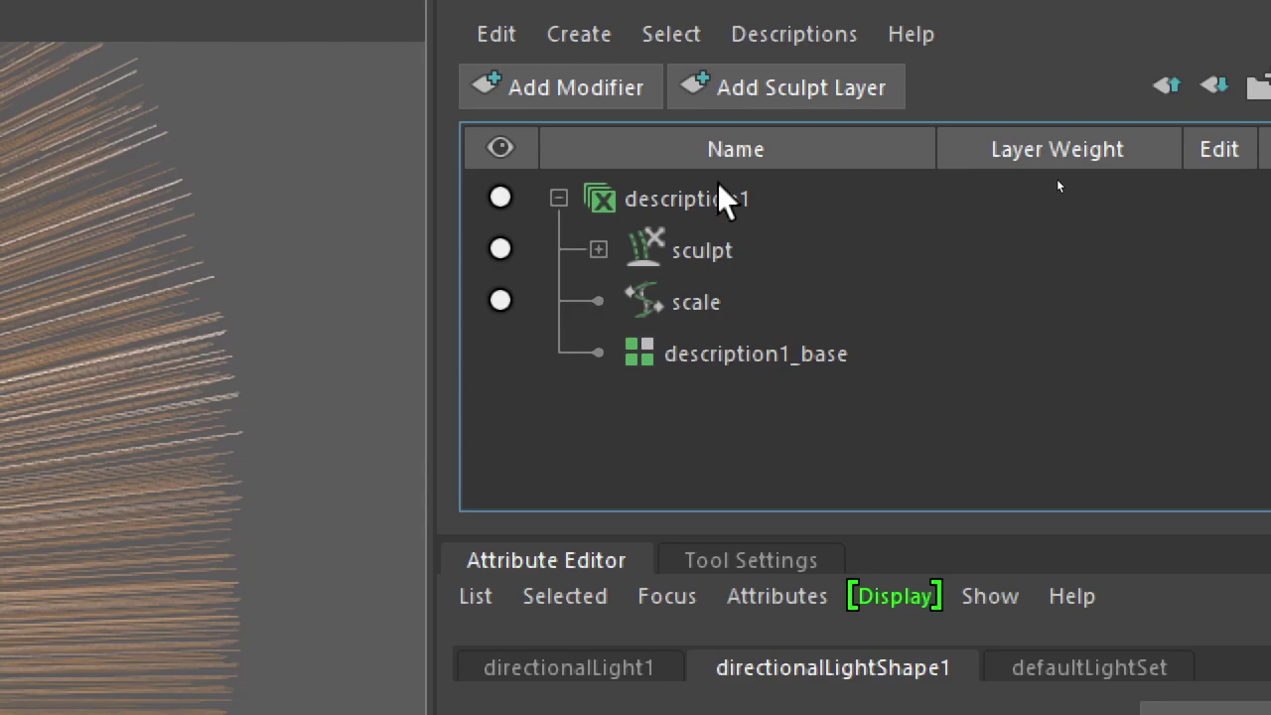
{"action": "left_click", "coordinate": [724, 203]}
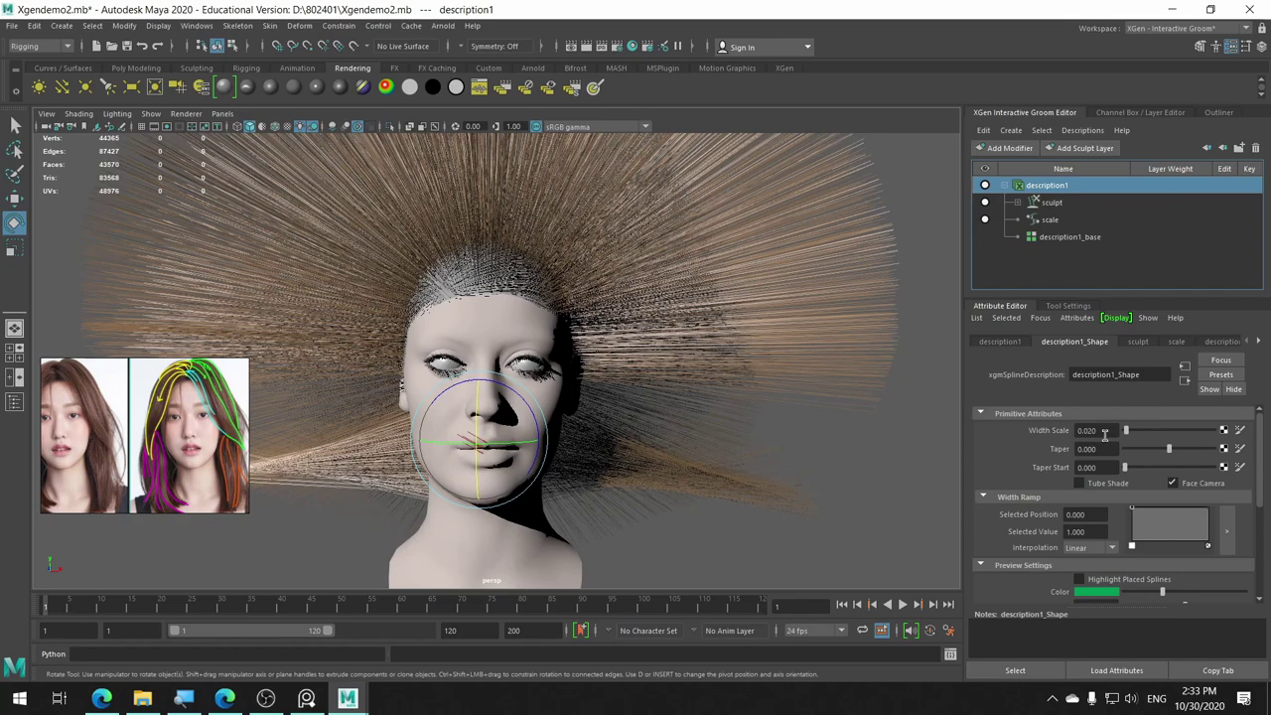
Change description1's Width Scale from 0.020 to 0.03, after briefly trying 0.01.
{"action": "left_click", "coordinate": [1104, 432]}
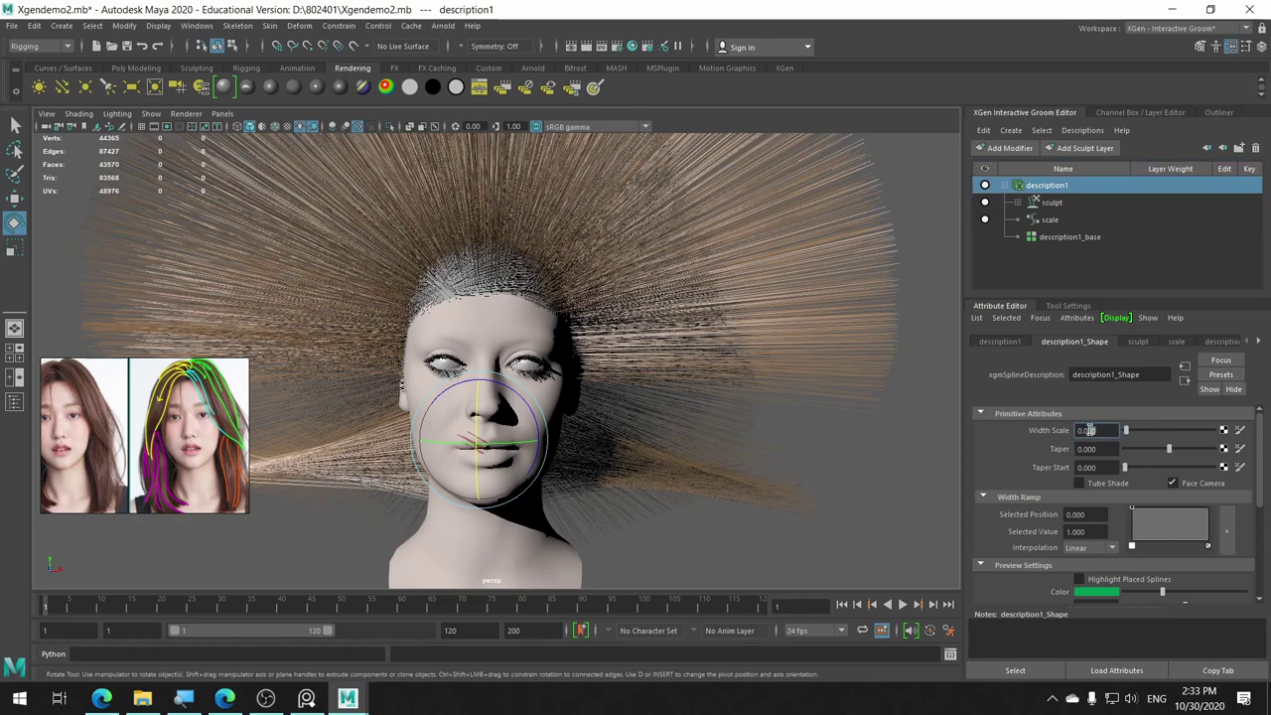
{"action": "key", "text": "Return"}
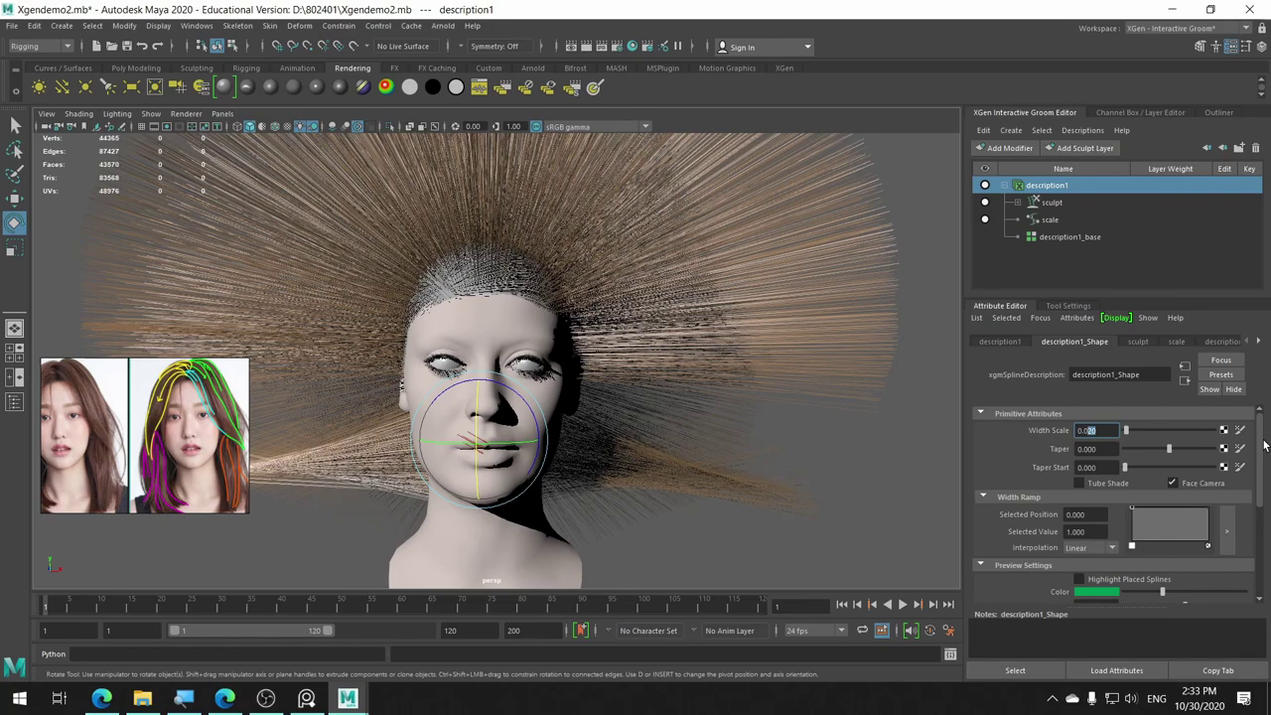
{"action": "type", "text": "0.01"}
{"action": "key", "text": "Return"}
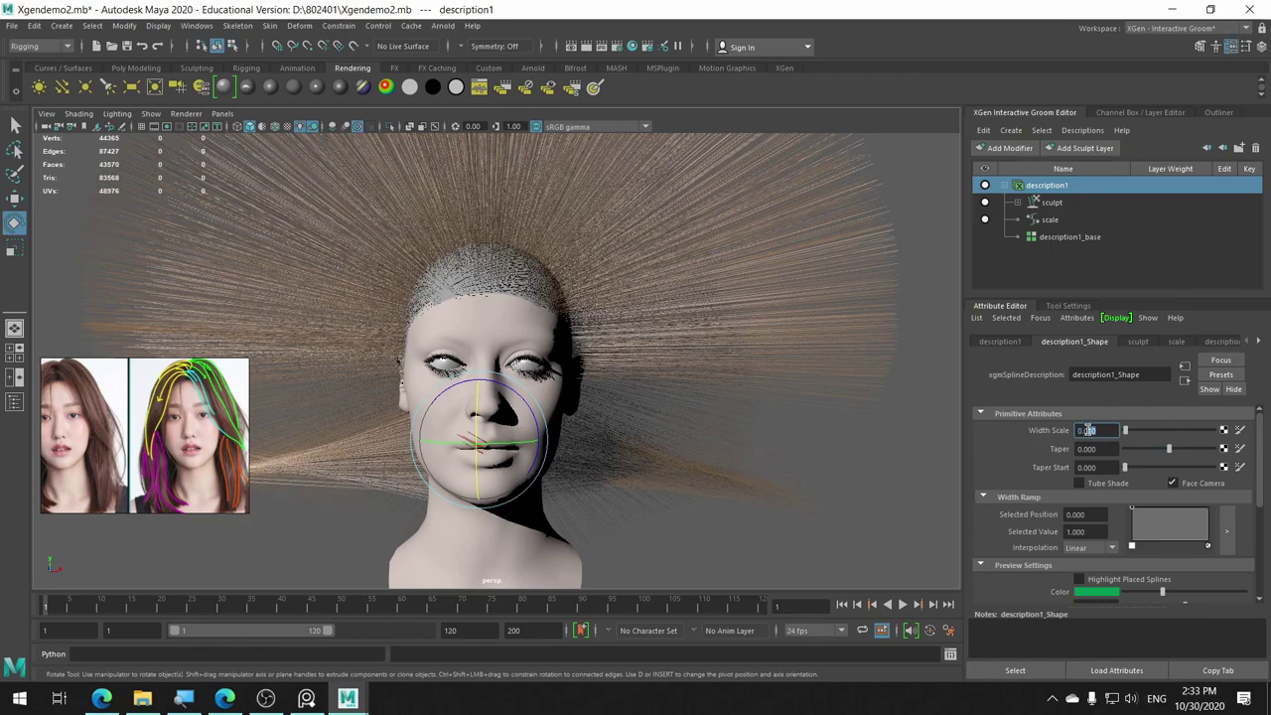
{"action": "type", "text": "0.030"}
{"action": "key", "text": "Return"}
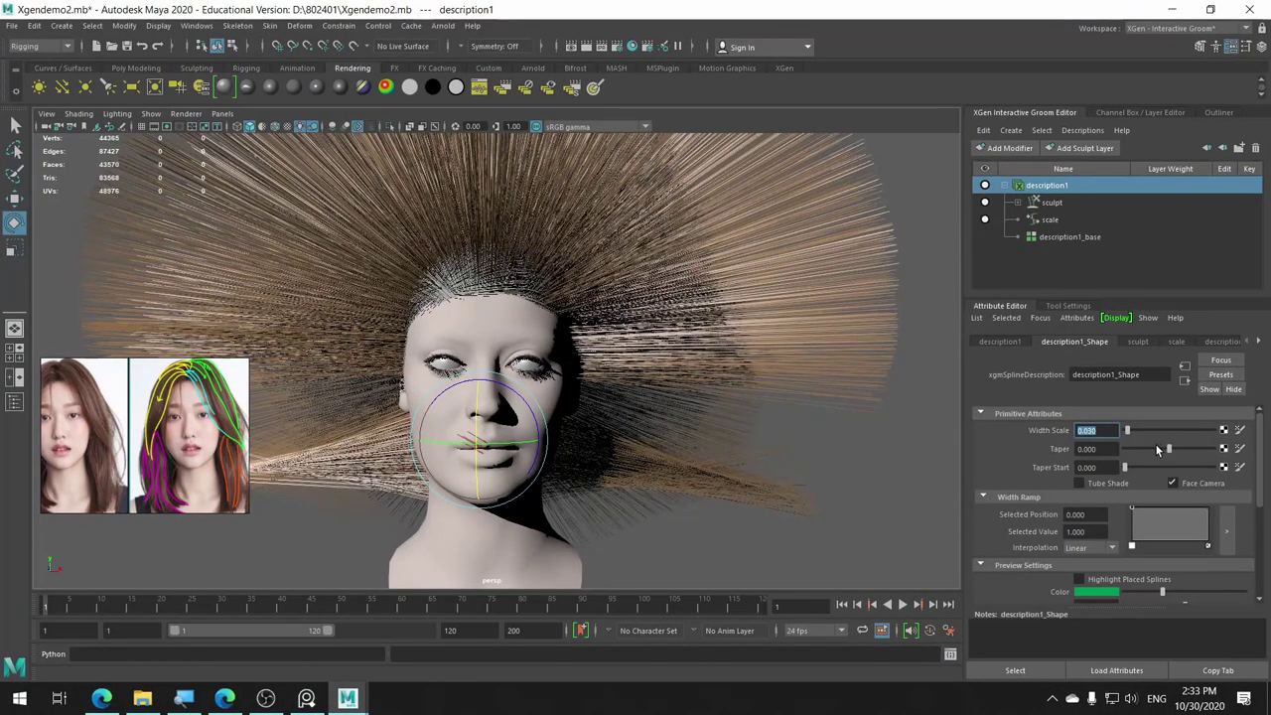
{"action": "scroll", "coordinate": [931, 370], "scroll_direction": "up", "scroll_amount": 5}
{"action": "key", "text": "super"}
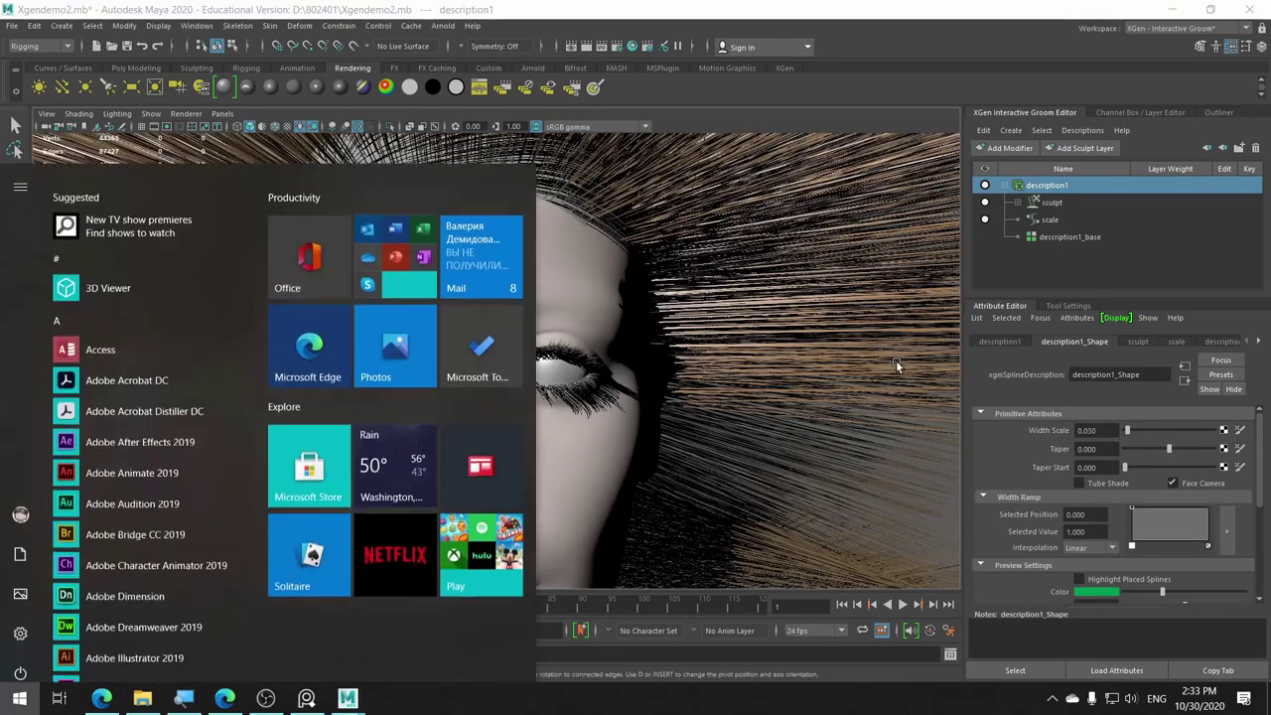
{"action": "scroll", "coordinate": [896, 361], "scroll_direction": "down", "scroll_amount": 5}
{"action": "mouse_move", "coordinate": [790, 355]}
{"action": "left_mouse_down", "text": "alt"}
{"action": "mouse_move", "coordinate": [524, 370]}
{"action": "mouse_move", "coordinate": [662, 346]}
{"action": "left_mouse_up", "text": "alt"}
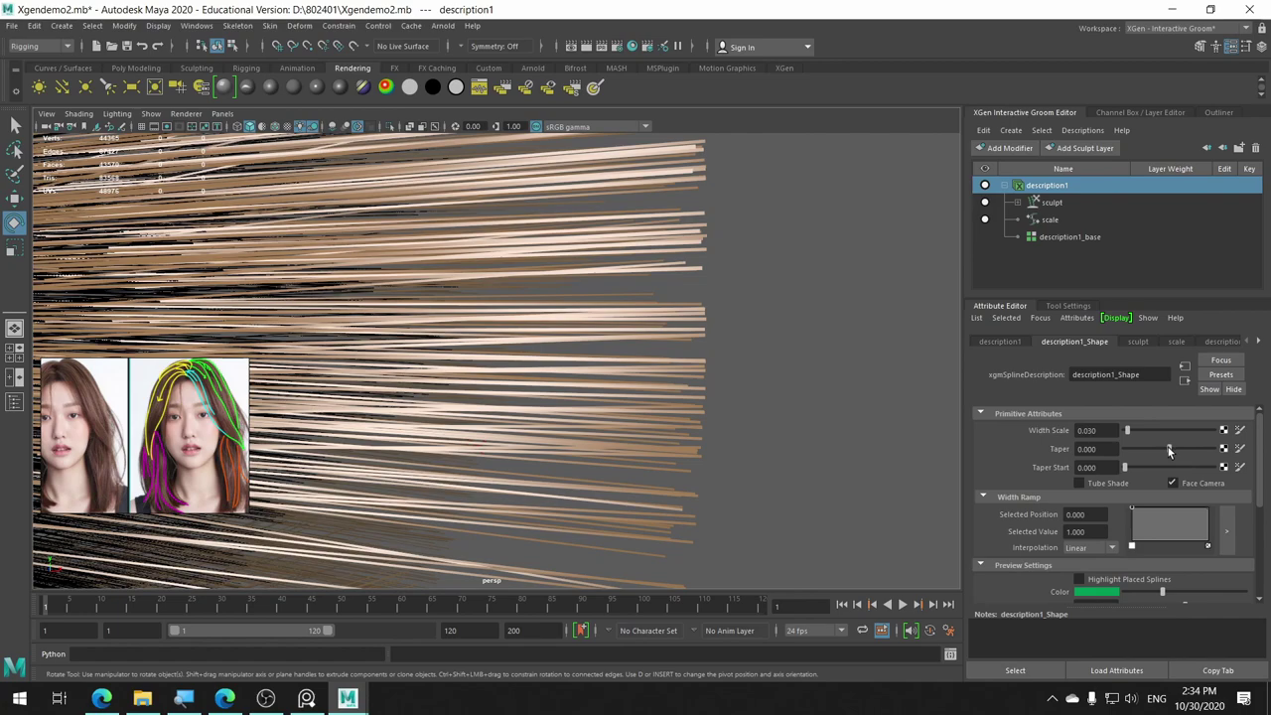
{"action": "left_click_drag", "start_coordinate": [1168, 446], "coordinate": [1210, 452]}
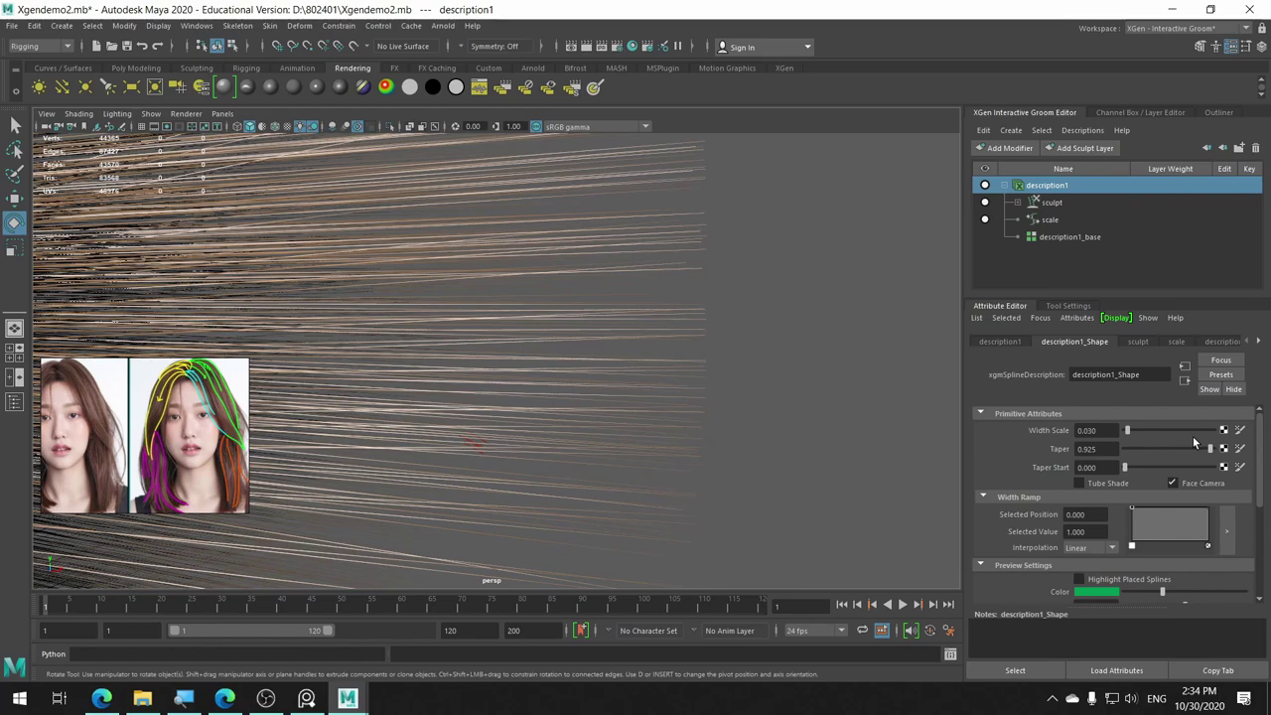
{"action": "scroll", "coordinate": [610, 340], "scroll_direction": "down", "scroll_amount": 2}
{"action": "scroll", "coordinate": [610, 340], "scroll_direction": "down", "scroll_amount": 1}
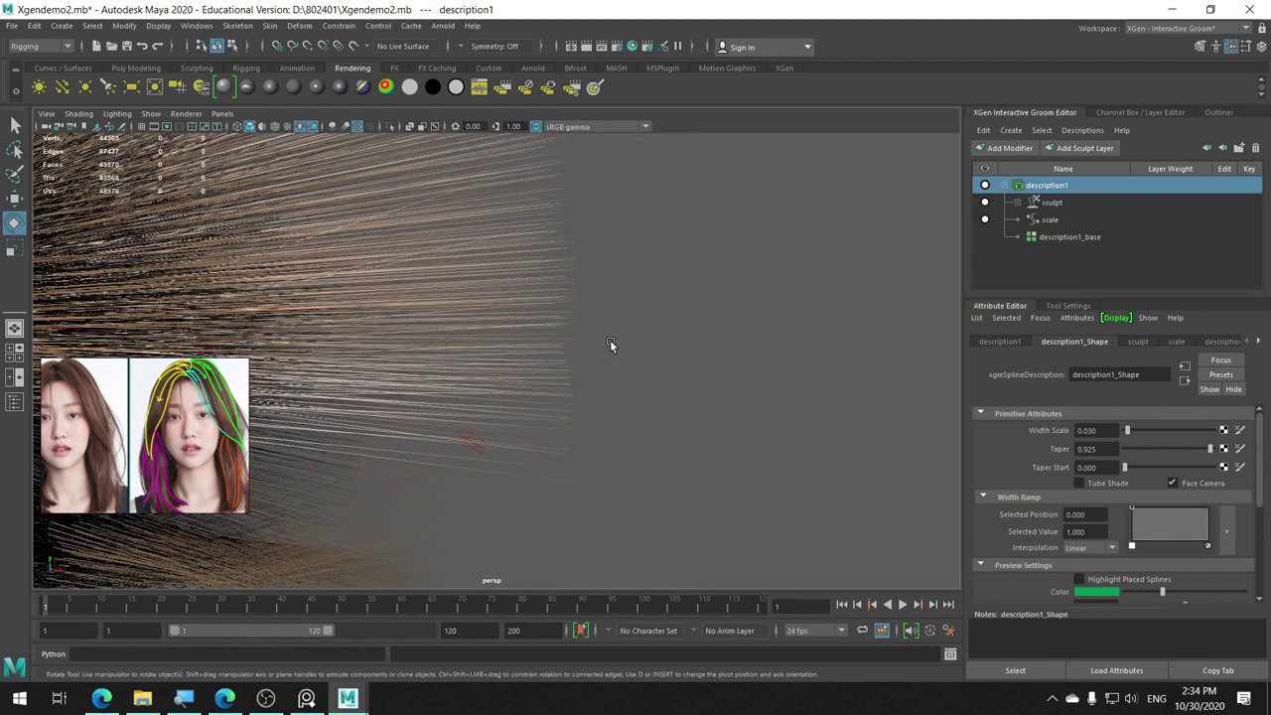
{"action": "scroll", "coordinate": [595, 338], "scroll_direction": "down", "scroll_amount": 2}
{"action": "mouse_move", "coordinate": [581, 337]}
{"action": "left_mouse_down", "text": "alt"}
{"action": "mouse_move", "coordinate": [601, 363]}
{"action": "mouse_move", "coordinate": [583, 392]}
{"action": "left_mouse_up", "text": "alt"}
{"action": "scroll", "coordinate": [495, 373], "scroll_direction": "up", "scroll_amount": 3}
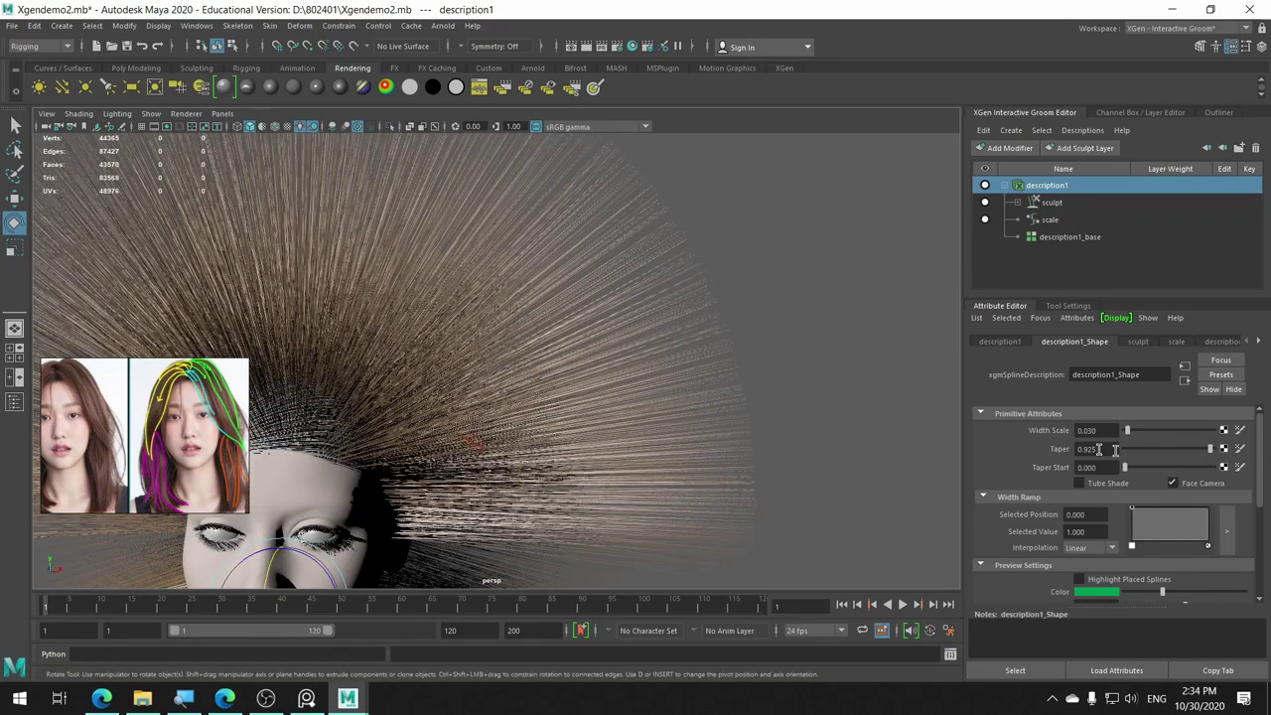
{"action": "scroll", "coordinate": [831, 399], "scroll_direction": "up", "scroll_amount": 2}
{"action": "right_click_drag", "start_coordinate": [843, 397], "coordinate": [693, 400], "text": "alt"}
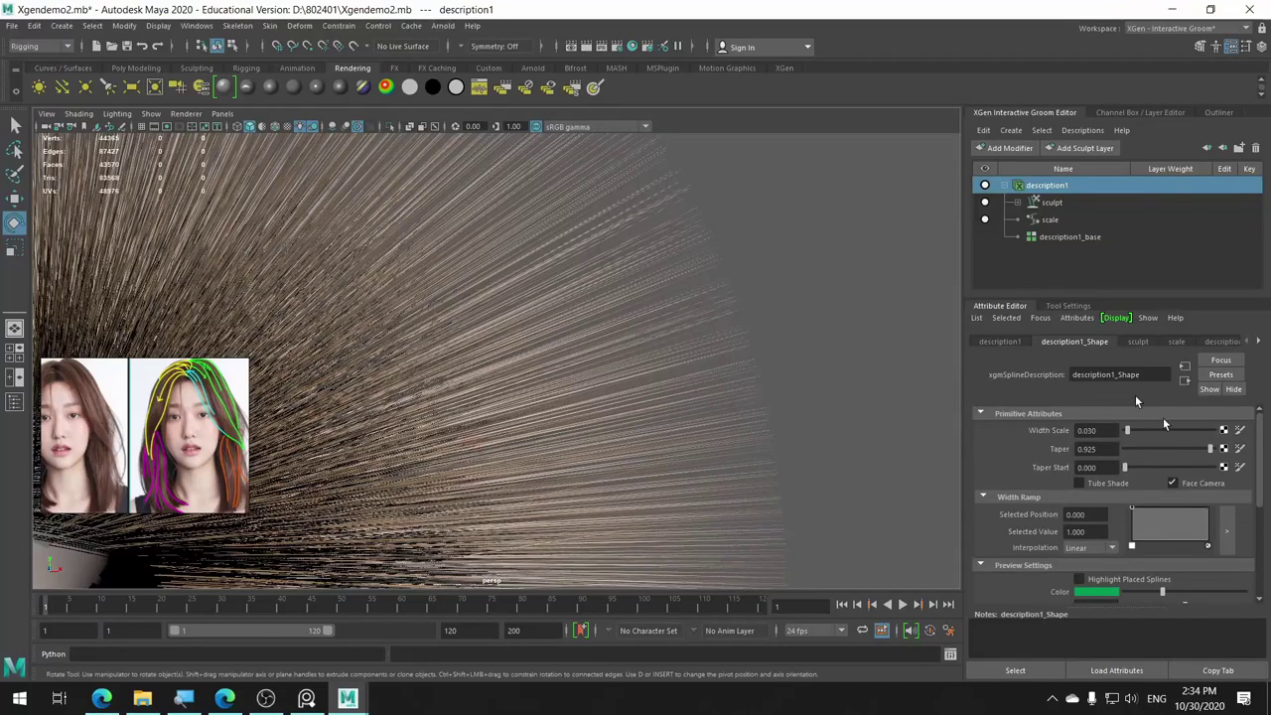
{"action": "left_click_drag", "start_coordinate": [1210, 449], "coordinate": [1207, 452]}
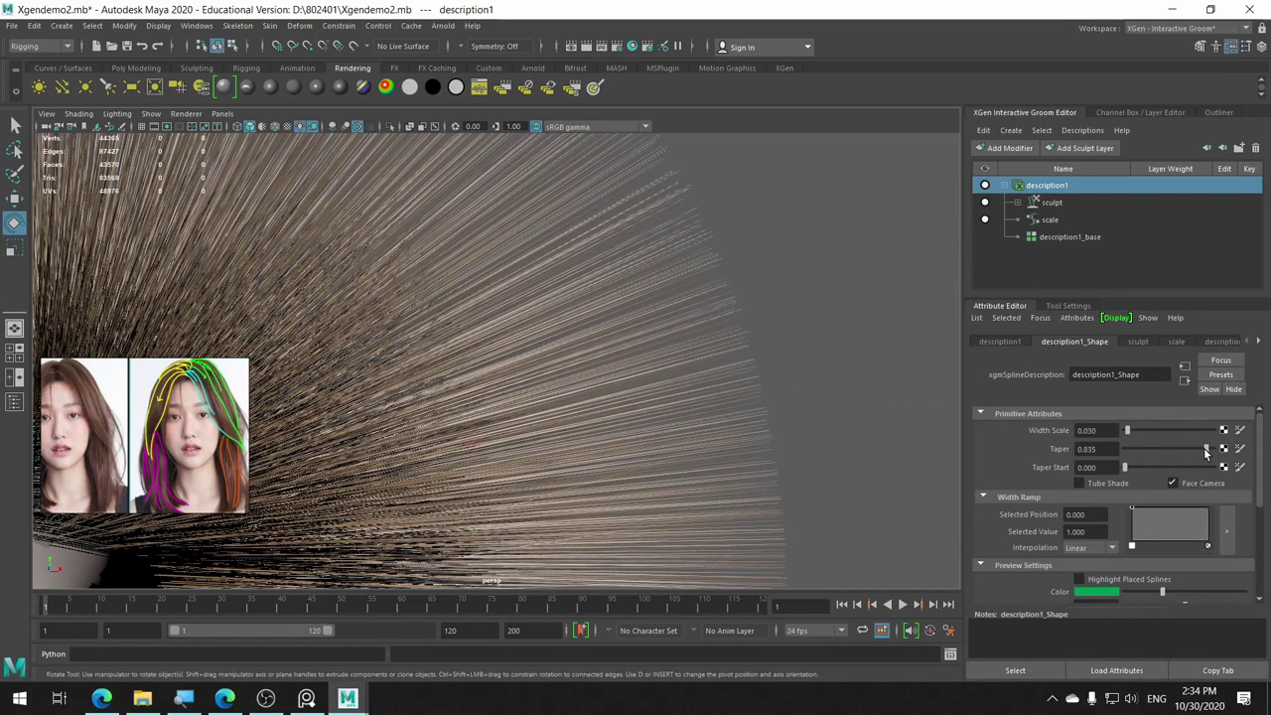
{"action": "left_click_drag", "start_coordinate": [629, 337], "coordinate": [490, 151], "text": "alt"}
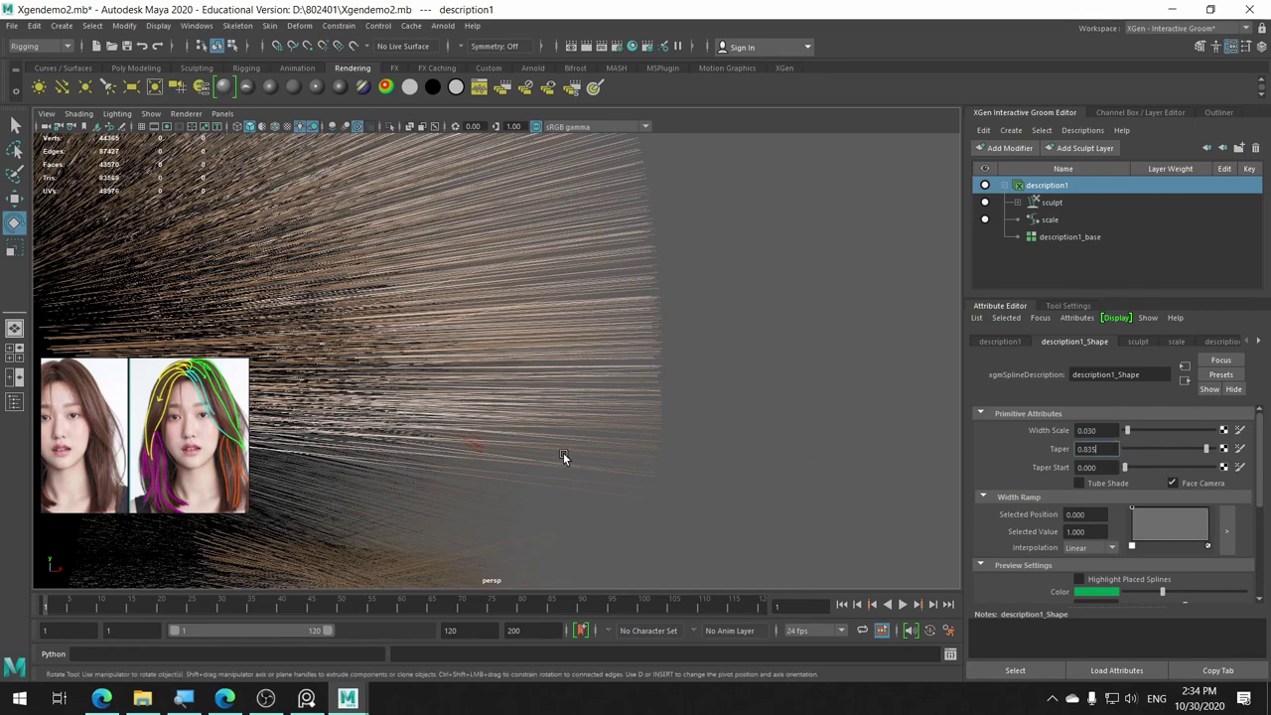
{"action": "double_click", "coordinate": [1105, 448]}
{"action": "type", "text": "0"}
{"action": "key", "text": "Return"}
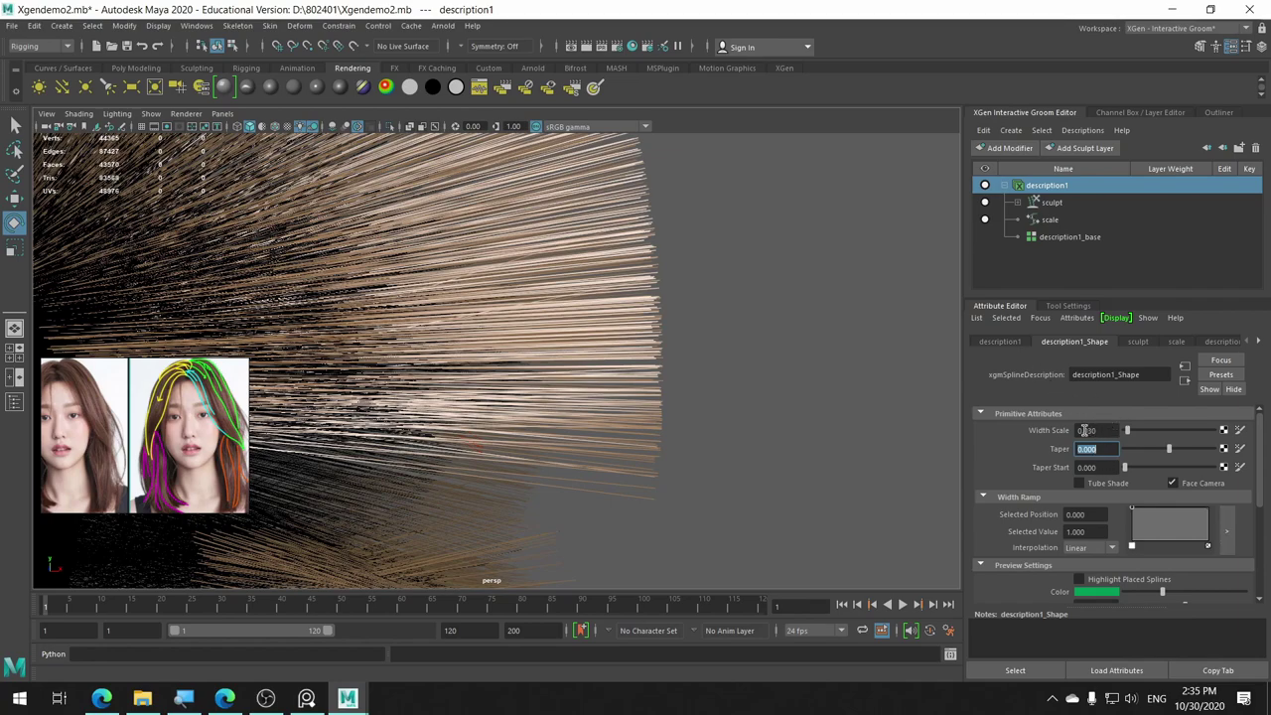
In the enlarged Width Ramp editor, lower the tip-end point to about 0.2.
{"action": "left_click", "coordinate": [1226, 530]}
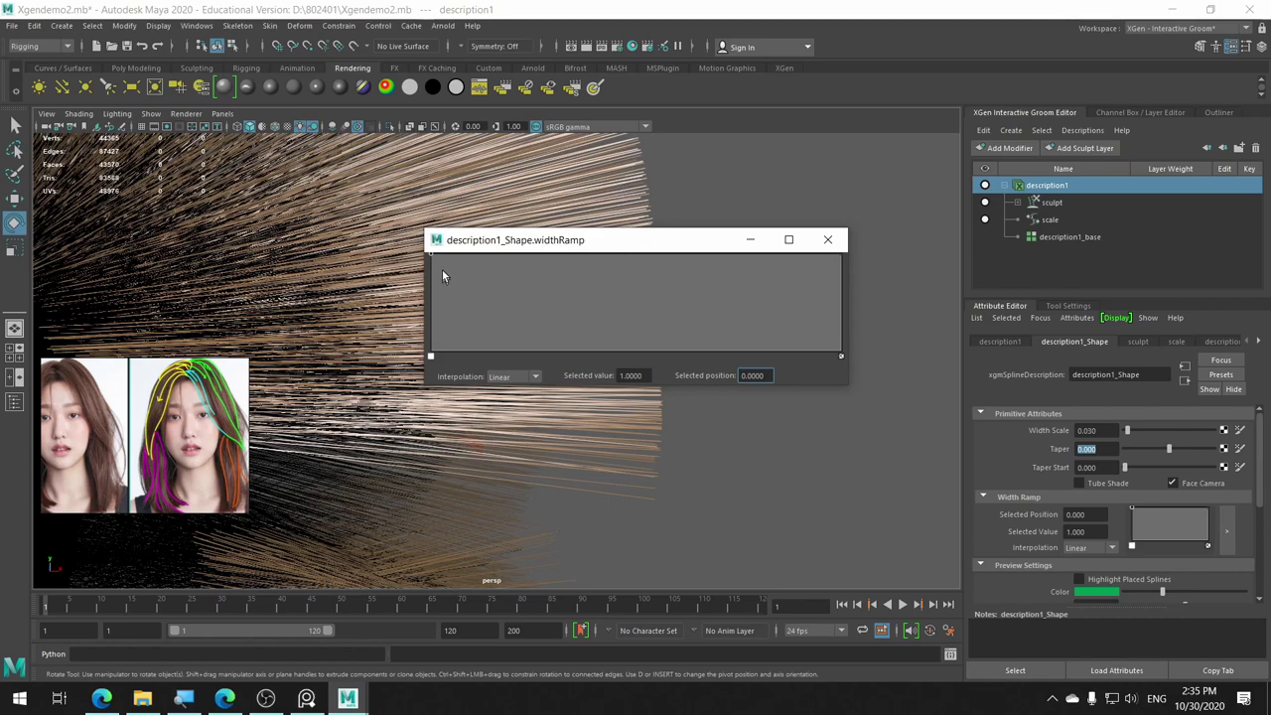
{"action": "left_click", "coordinate": [840, 256]}
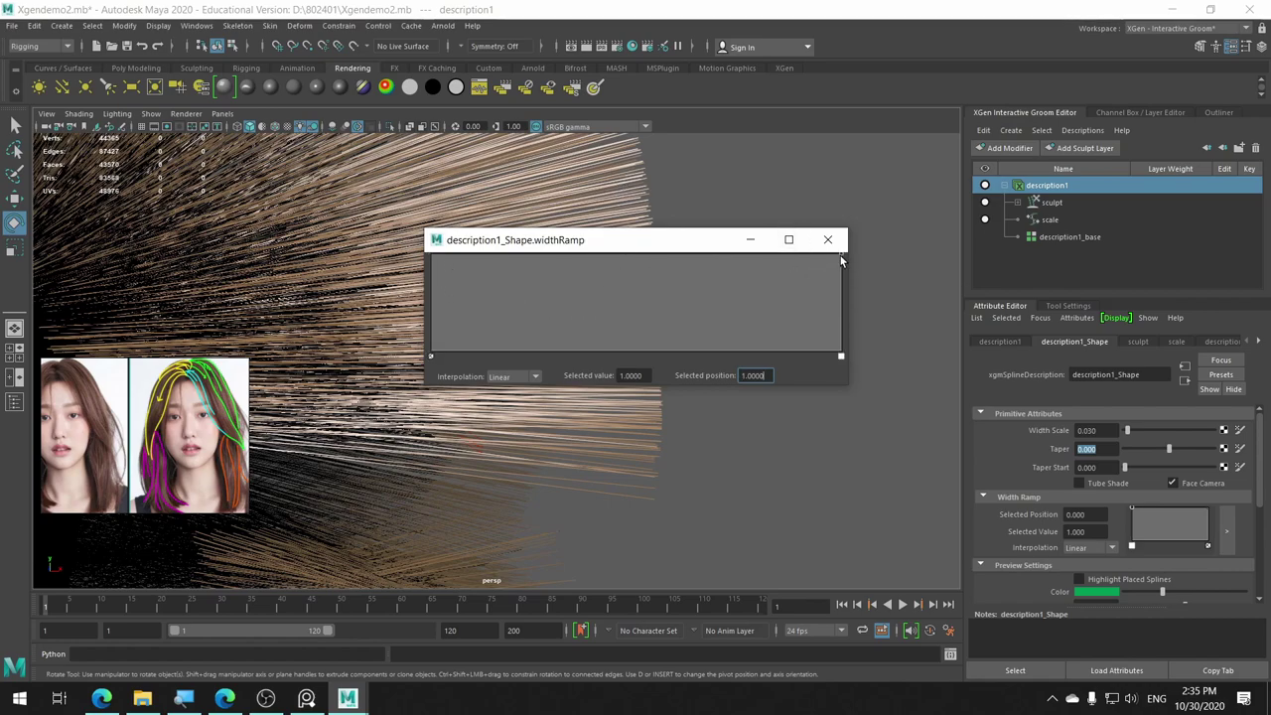
{"action": "left_click_drag", "start_coordinate": [840, 255], "coordinate": [842, 331]}
{"action": "mouse_move", "coordinate": [671, 248]}
{"action": "left_mouse_down"}
{"action": "mouse_move", "coordinate": [902, 236]}
{"action": "mouse_move", "coordinate": [1034, 206]}
{"action": "left_mouse_up"}
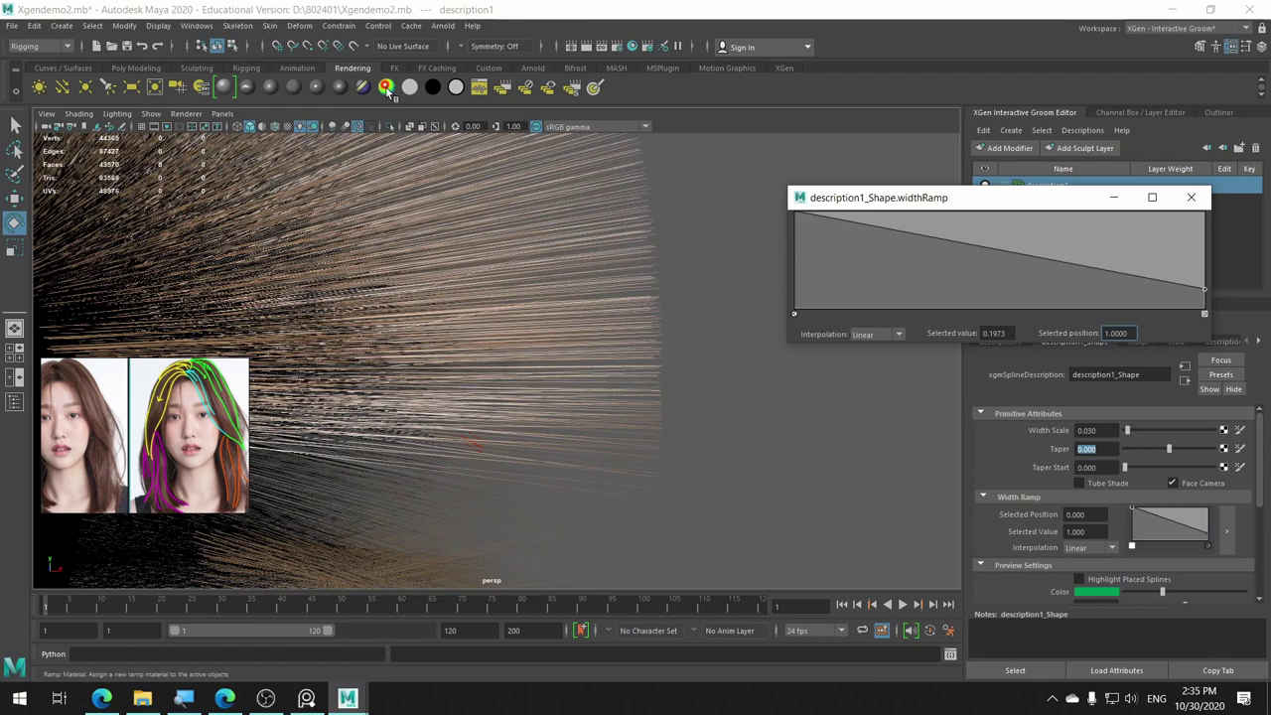
Add a full-width ramp point at about position 0.74, value 1.
{"action": "left_click_drag", "start_coordinate": [1052, 260], "coordinate": [1119, 211]}
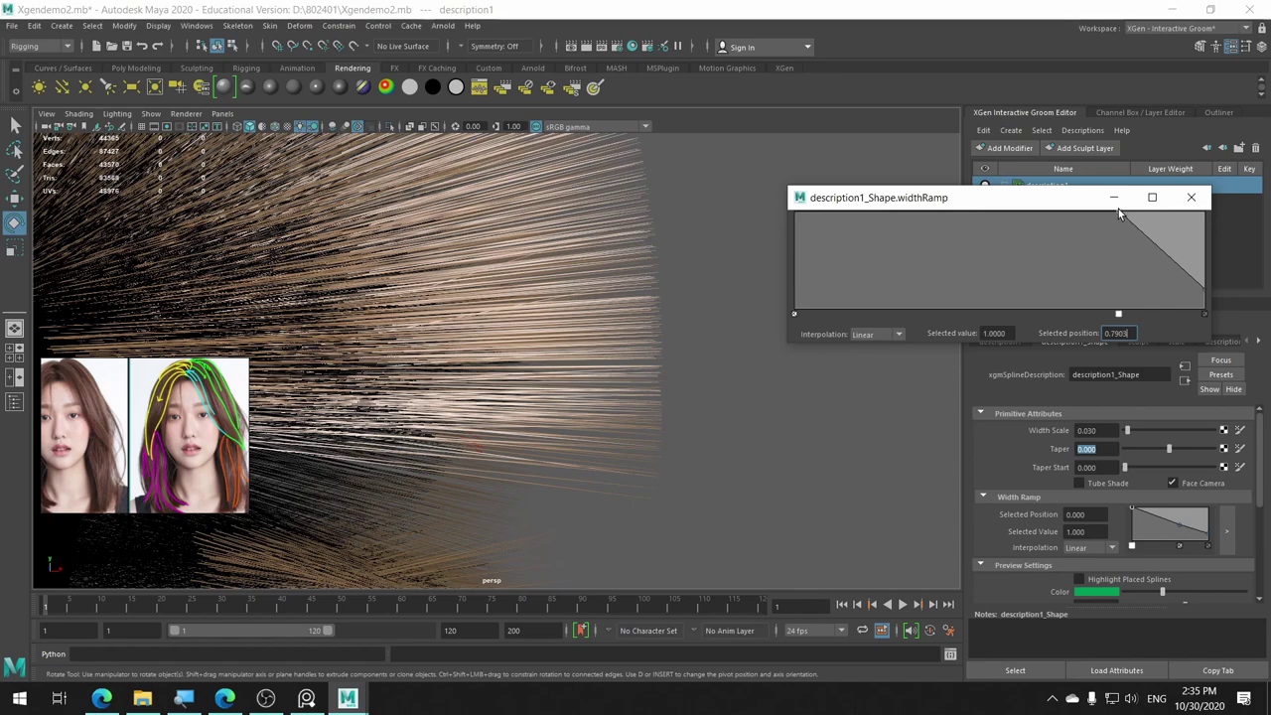
{"action": "left_click_drag", "start_coordinate": [1119, 211], "coordinate": [1113, 208]}
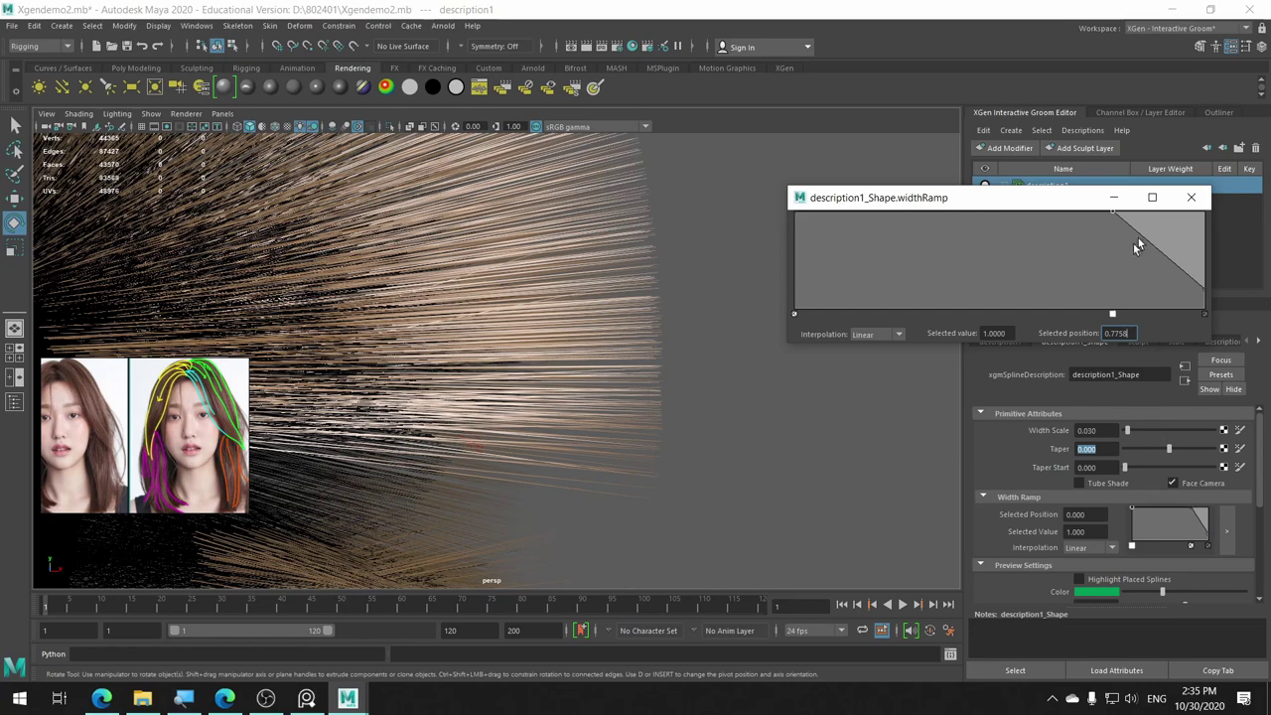
{"action": "mouse_move", "coordinate": [1112, 213]}
{"action": "left_mouse_down"}
{"action": "mouse_move", "coordinate": [1099, 210]}
{"action": "mouse_move", "coordinate": [1154, 237]}
{"action": "left_mouse_up"}
Set Smooth interpolation on two ramp points and nudge the lower falloff point slightly down.
{"action": "left_click", "coordinate": [897, 335]}
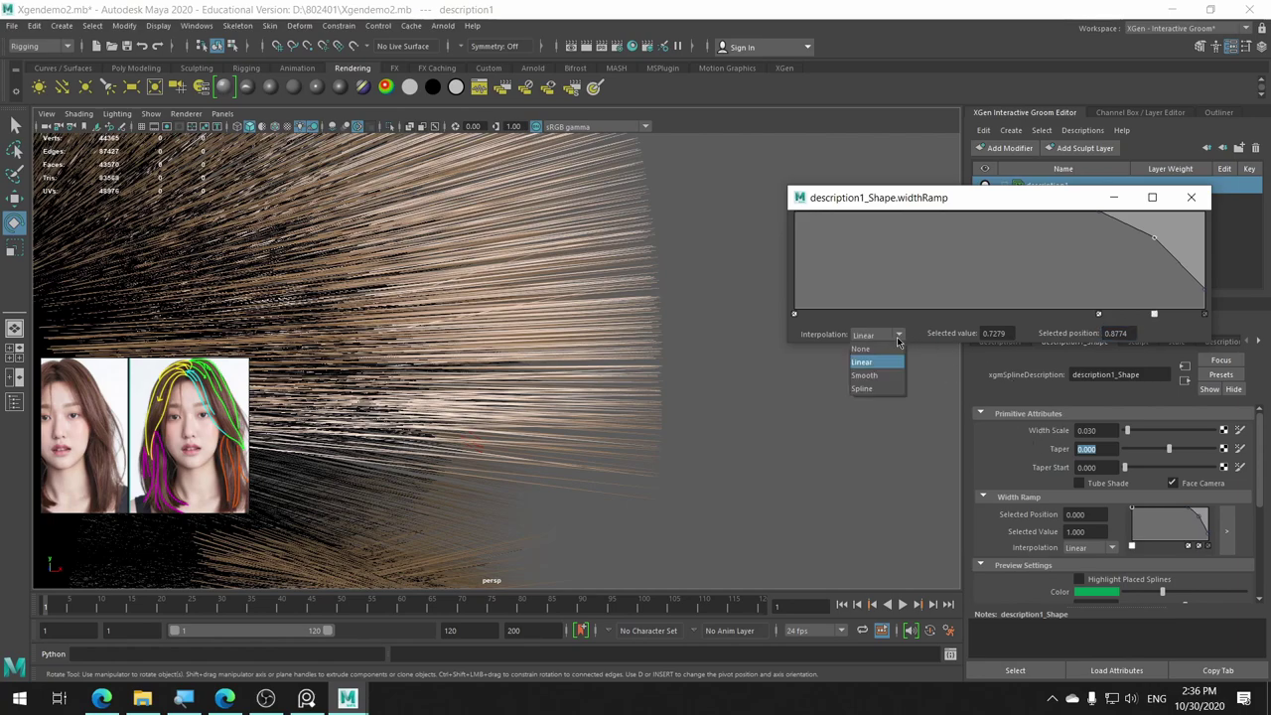
{"action": "left_click", "coordinate": [893, 383]}
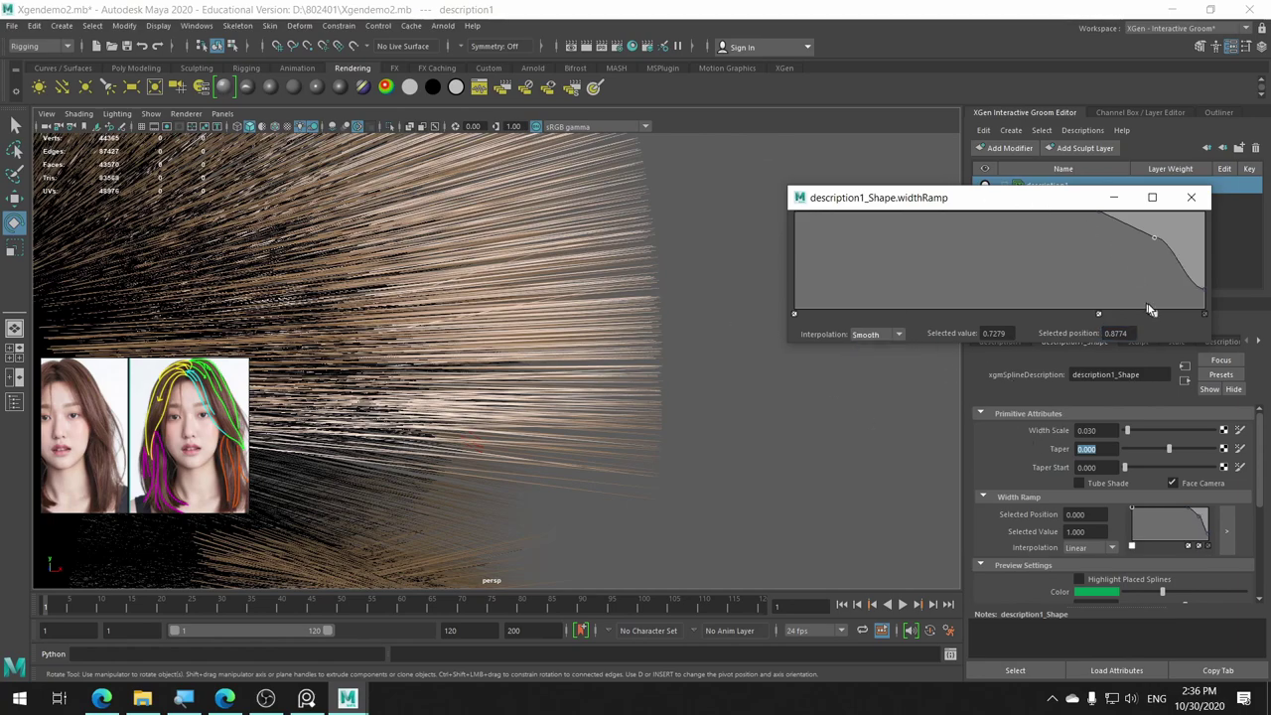
{"action": "left_click", "coordinate": [1097, 212]}
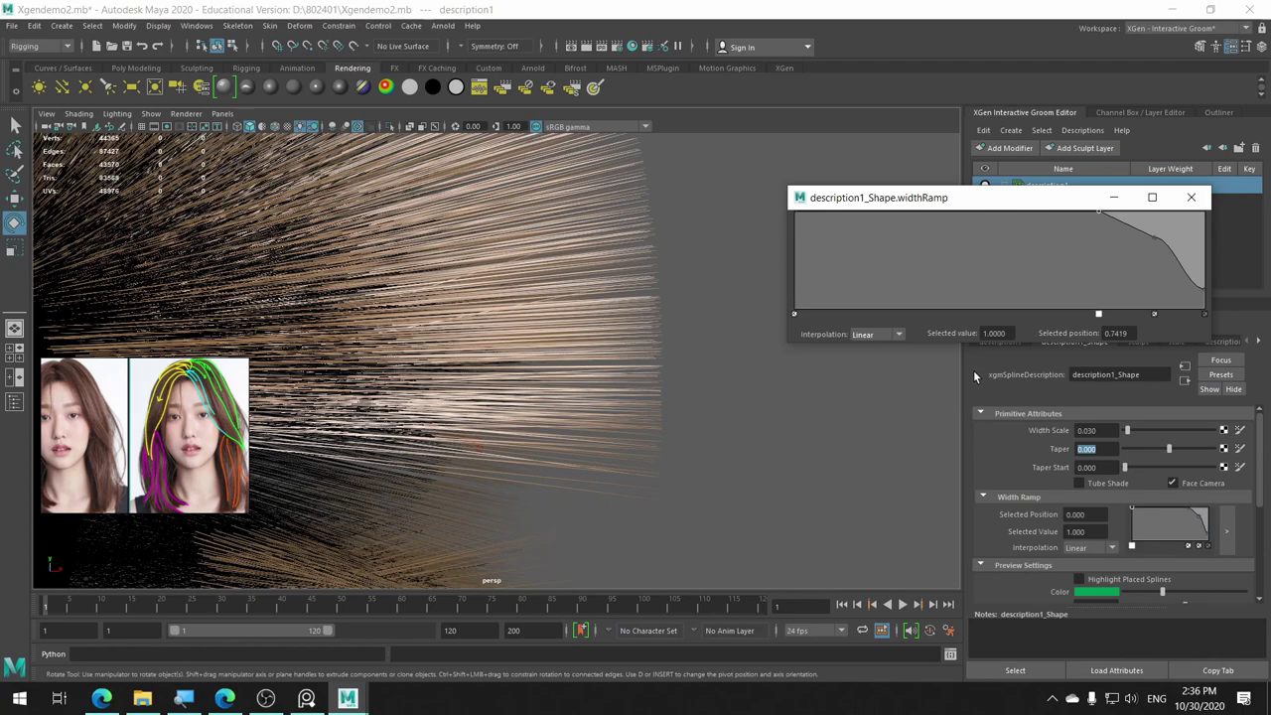
{"action": "left_click", "coordinate": [896, 335]}
{"action": "left_click", "coordinate": [894, 377]}
{"action": "left_click", "coordinate": [1150, 233]}
{"action": "left_click_drag", "start_coordinate": [1151, 237], "coordinate": [1153, 240]}
{"action": "left_click", "coordinate": [1201, 550]}
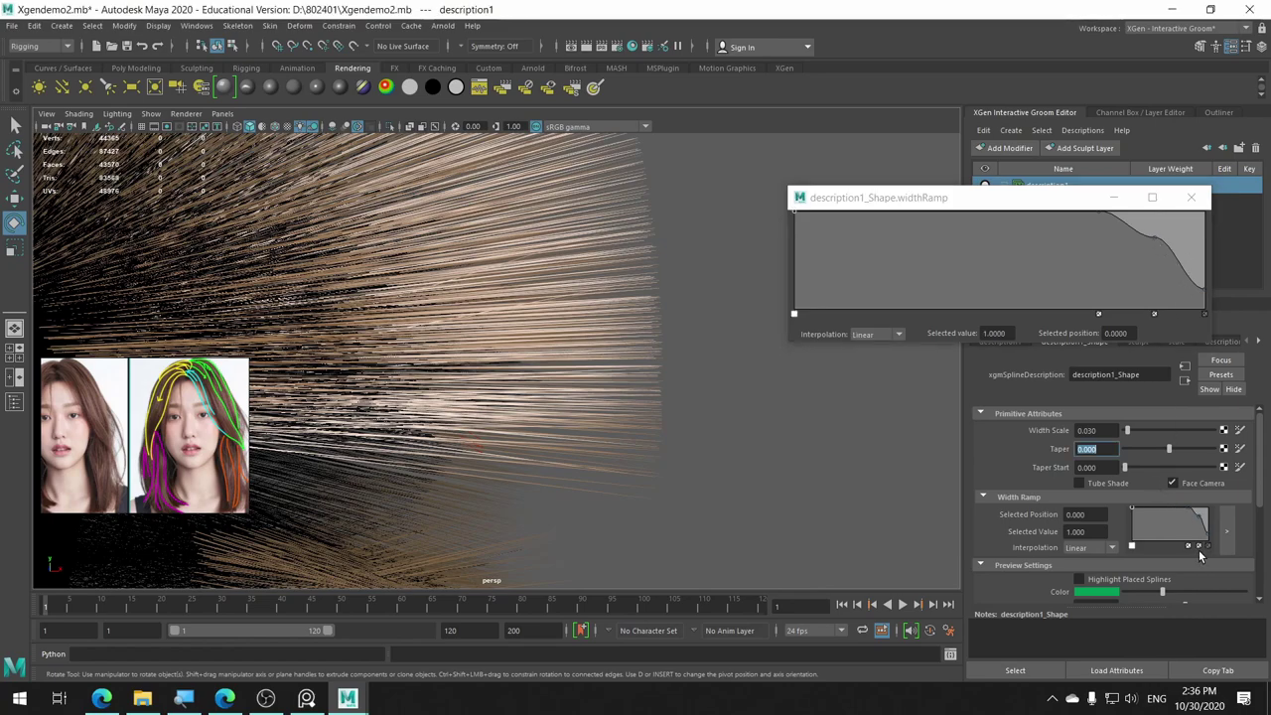
Switch the falloff and full-width points to Spline interpolation and lower the tip width to about 0.08.
{"action": "left_click", "coordinate": [1153, 238]}
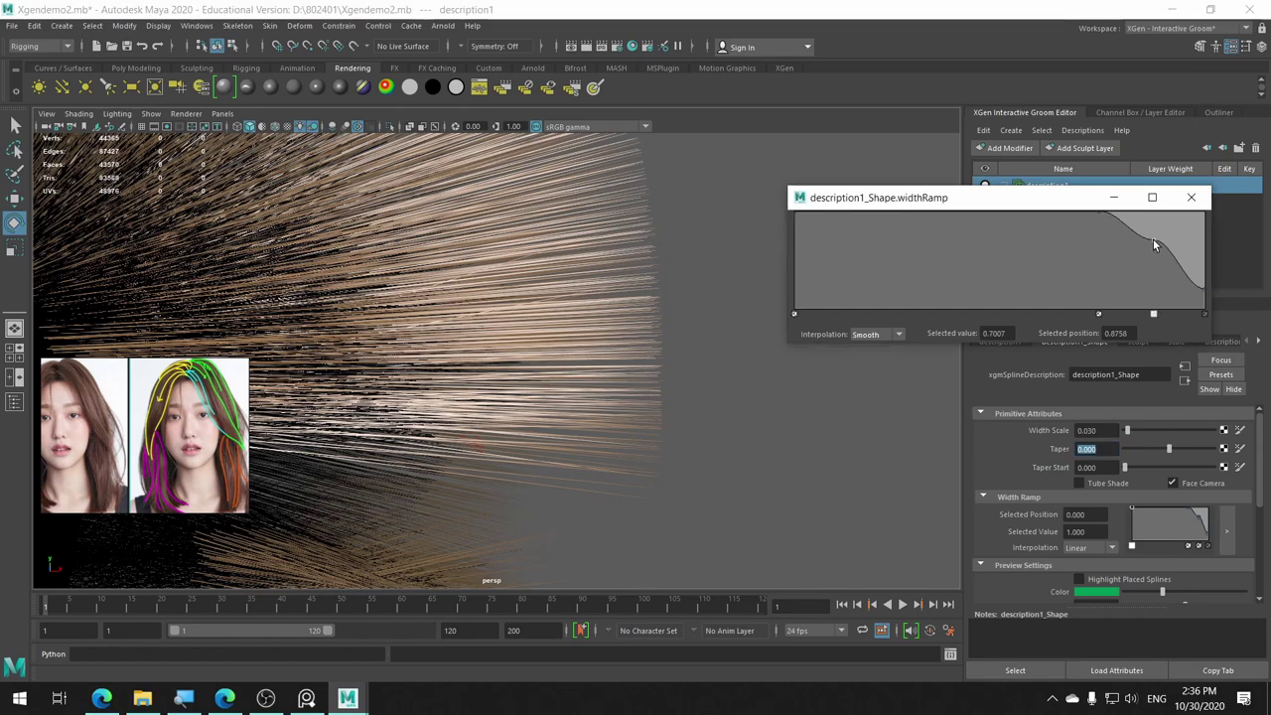
{"action": "left_click", "coordinate": [891, 335]}
{"action": "left_click", "coordinate": [883, 386]}
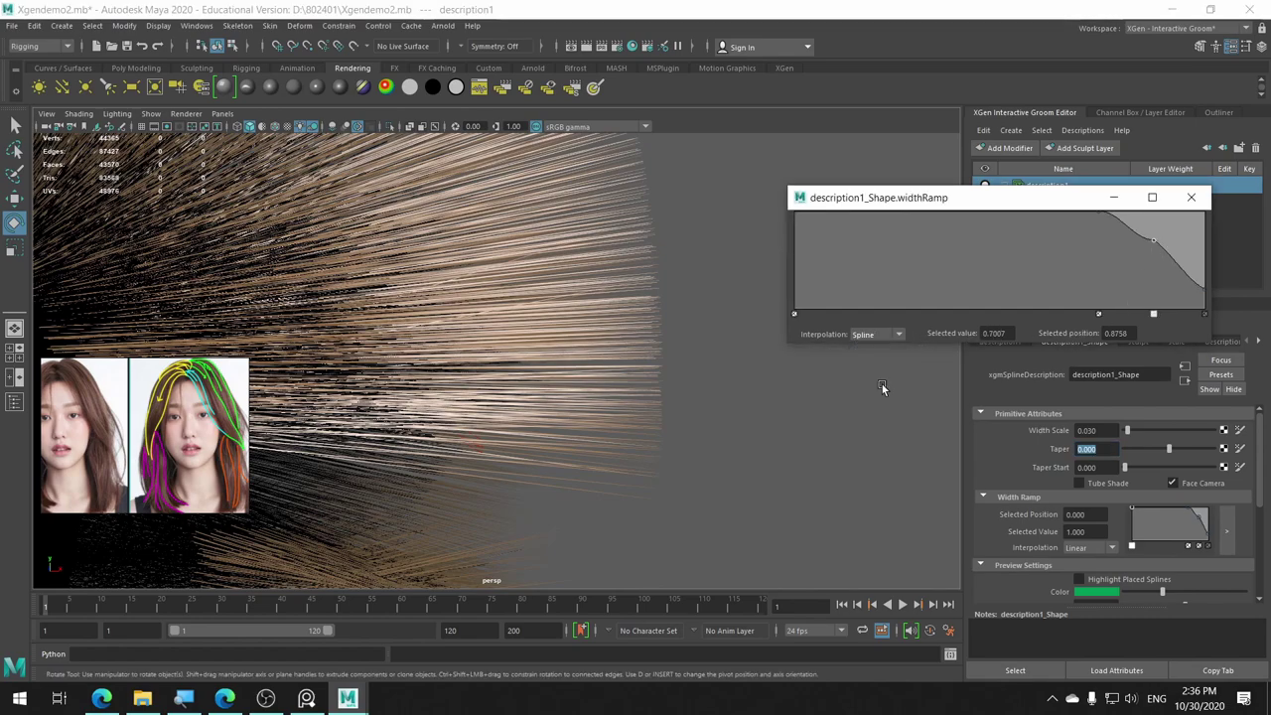
{"action": "left_click", "coordinate": [1099, 210]}
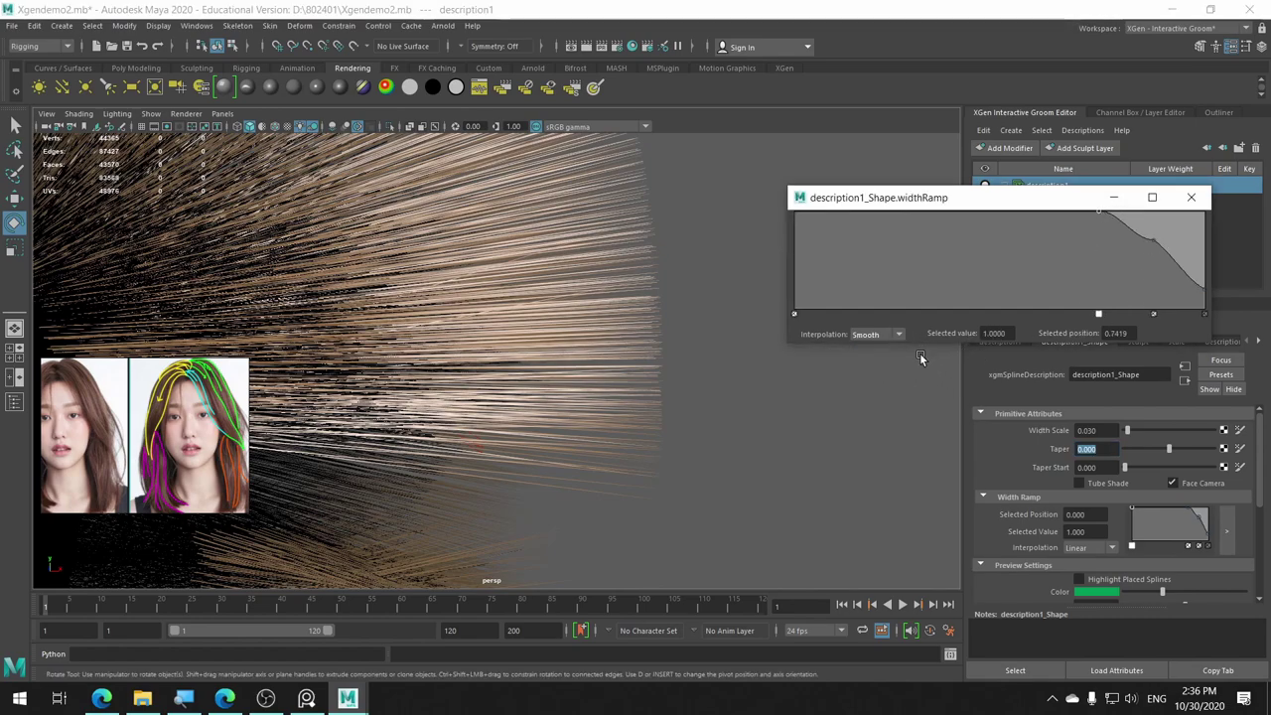
{"action": "left_click", "coordinate": [891, 335]}
{"action": "left_click", "coordinate": [863, 388]}
{"action": "left_click_drag", "start_coordinate": [1202, 288], "coordinate": [1206, 307]}
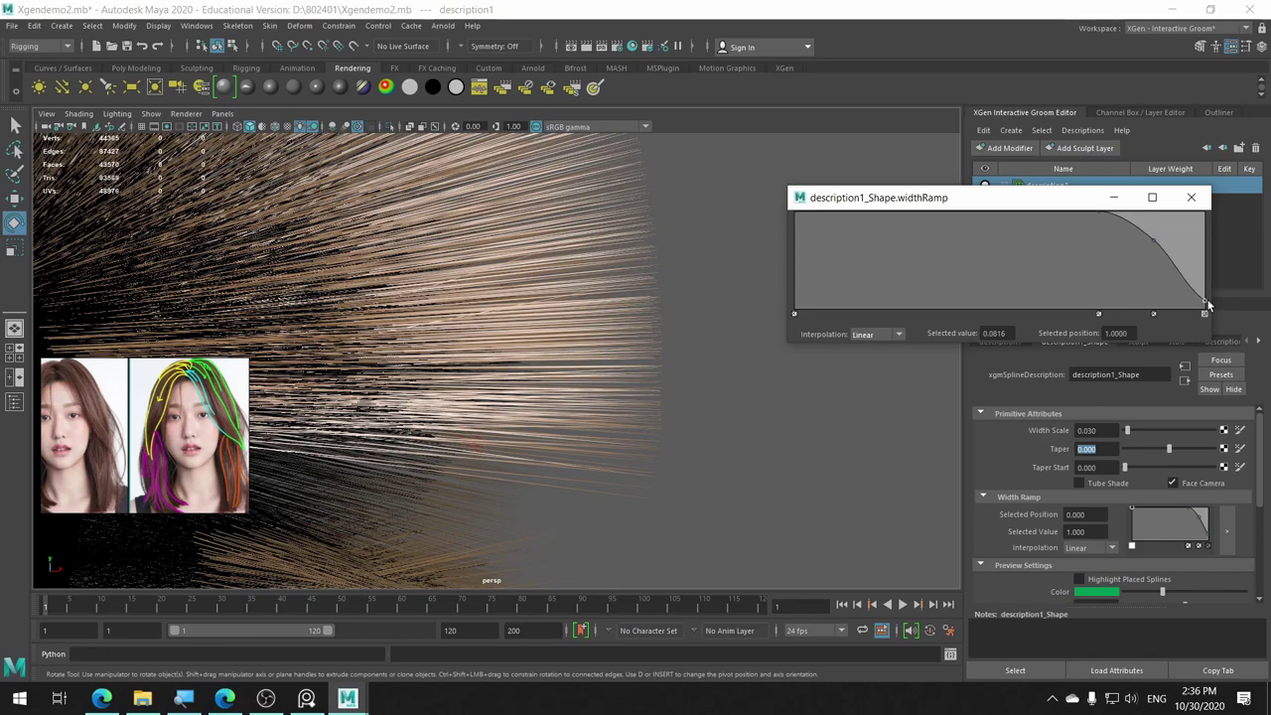
Raise the width ramp's tip point at position 1.0 to 0.1565.
{"action": "scroll", "coordinate": [604, 297], "scroll_direction": "down", "scroll_amount": 5}
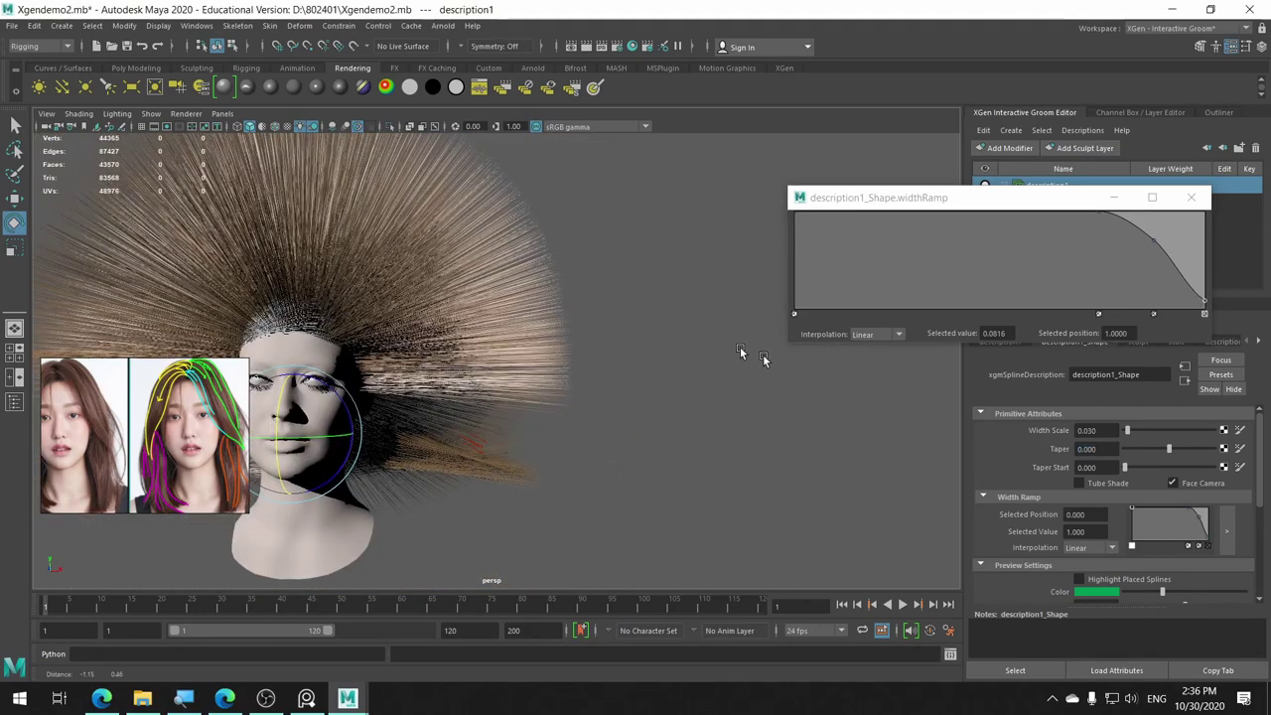
{"action": "mouse_move", "coordinate": [740, 353]}
{"action": "left_mouse_down", "text": "alt"}
{"action": "mouse_move", "coordinate": [470, 284]}
{"action": "mouse_move", "coordinate": [673, 314]}
{"action": "mouse_move", "coordinate": [551, 312]}
{"action": "mouse_move", "coordinate": [656, 310]}
{"action": "mouse_move", "coordinate": [605, 309]}
{"action": "mouse_move", "coordinate": [605, 350]}
{"action": "left_mouse_up", "text": "alt"}
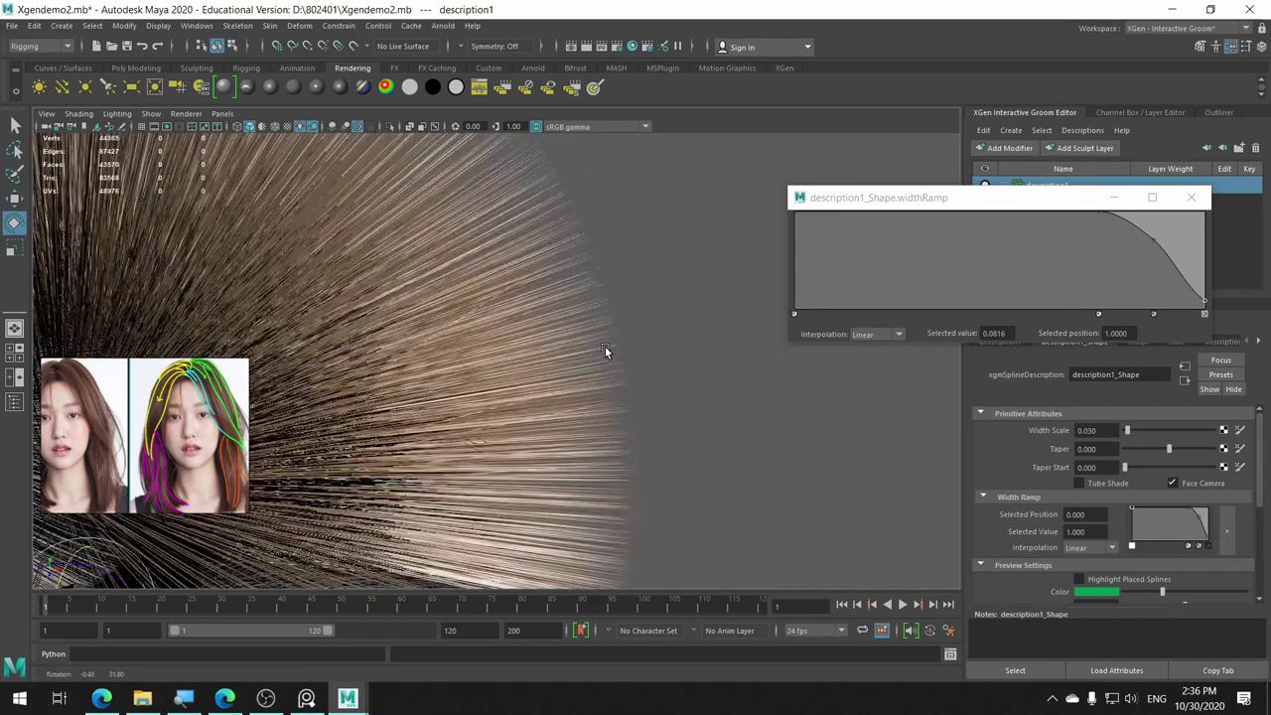
{"action": "scroll", "coordinate": [604, 348], "scroll_direction": "up", "scroll_amount": 2}
{"action": "scroll", "coordinate": [678, 349], "scroll_direction": "up", "scroll_amount": 2}
{"action": "scroll", "coordinate": [695, 348], "scroll_direction": "up", "scroll_amount": 2}
{"action": "scroll", "coordinate": [660, 354], "scroll_direction": "up", "scroll_amount": 2}
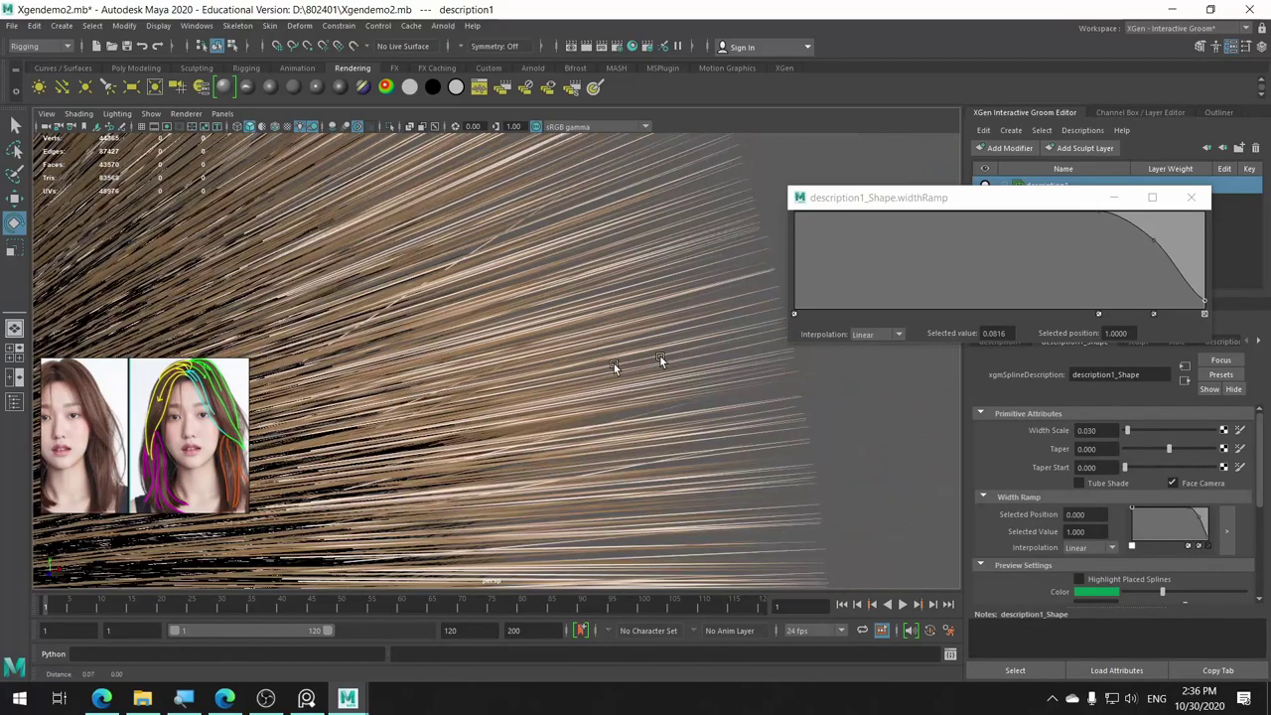
{"action": "scroll", "coordinate": [659, 356], "scroll_direction": "down", "scroll_amount": 2}
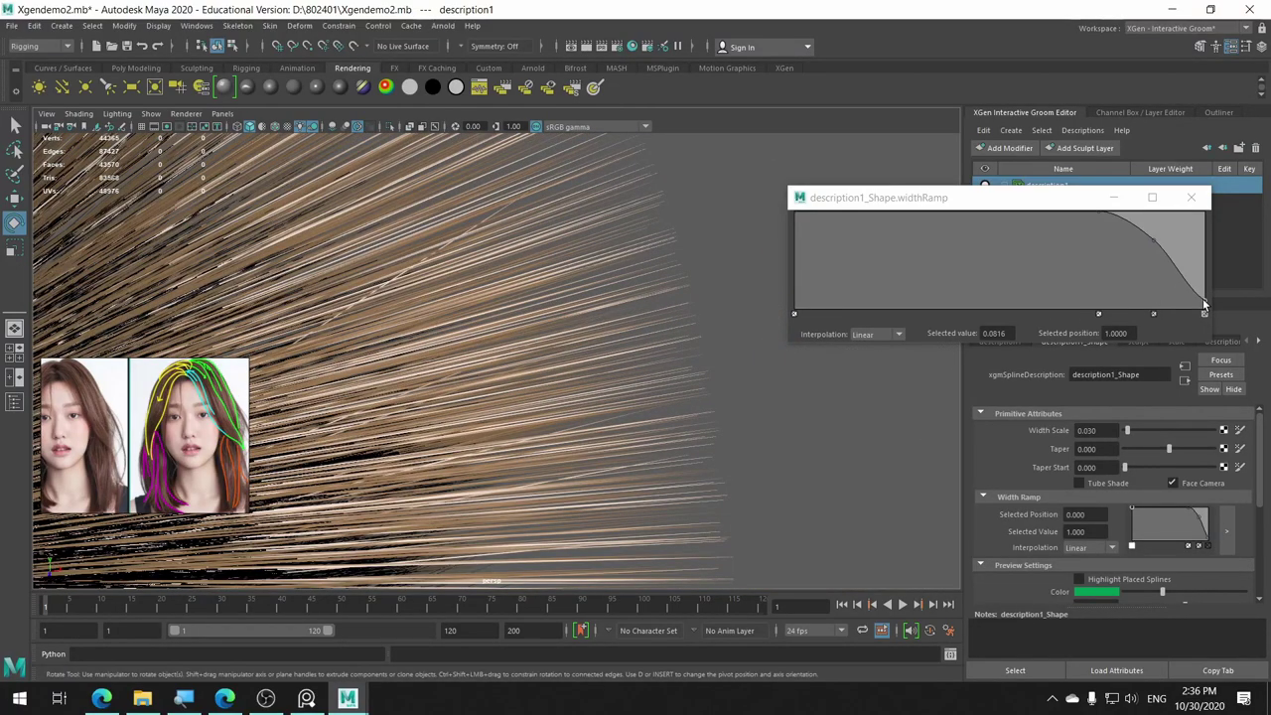
{"action": "left_click_drag", "start_coordinate": [1202, 298], "coordinate": [1206, 291]}
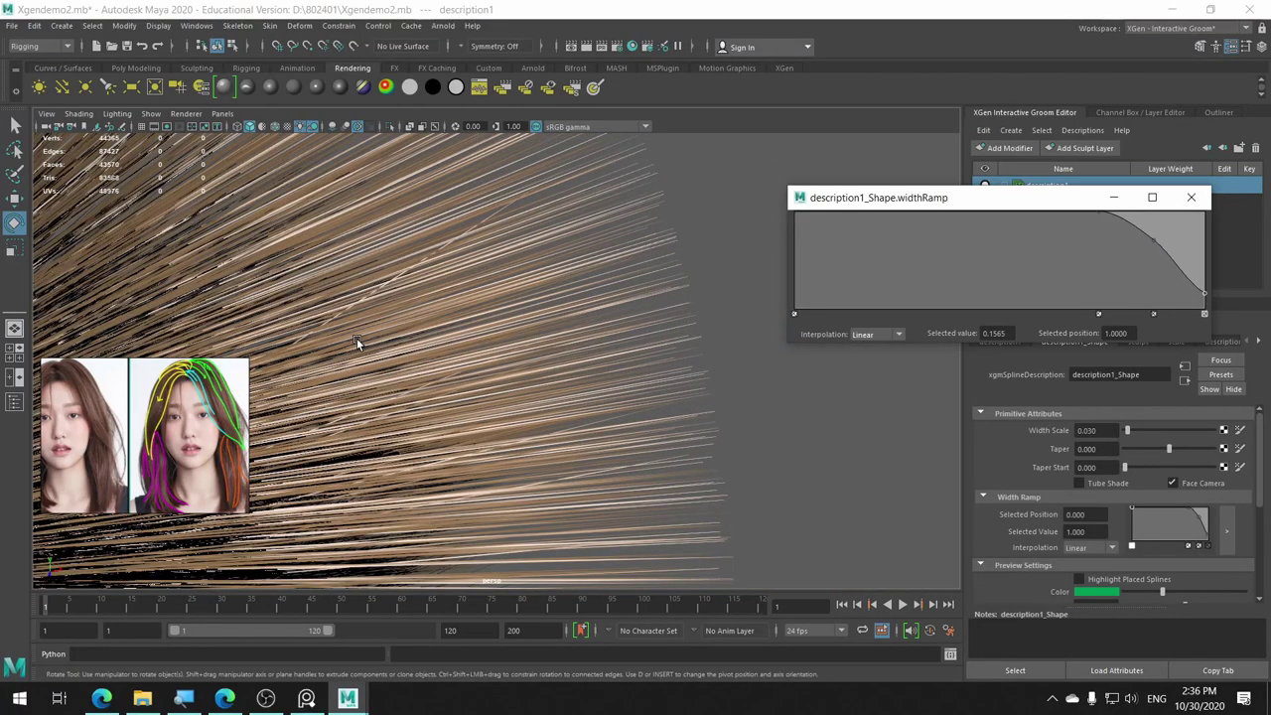
Dolly out and orbit the viewport to review the whole groomed head.
{"action": "scroll", "coordinate": [362, 340], "scroll_direction": "down", "scroll_amount": 5}
{"action": "scroll", "coordinate": [366, 336], "scroll_direction": "down", "scroll_amount": 3}
{"action": "mouse_move", "coordinate": [367, 336]}
{"action": "left_mouse_down", "text": "alt"}
{"action": "mouse_move", "coordinate": [467, 355]}
{"action": "mouse_move", "coordinate": [453, 414]}
{"action": "mouse_move", "coordinate": [477, 355]}
{"action": "mouse_move", "coordinate": [420, 343]}
{"action": "left_mouse_up", "text": "alt"}
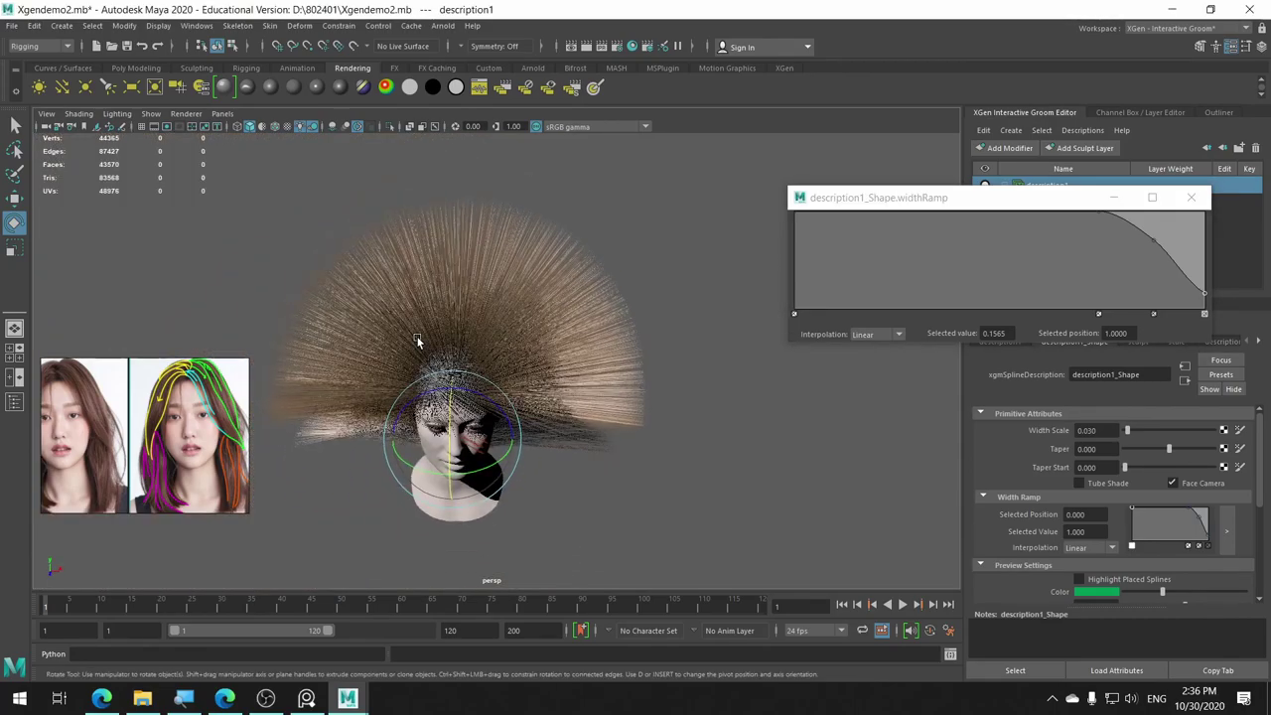